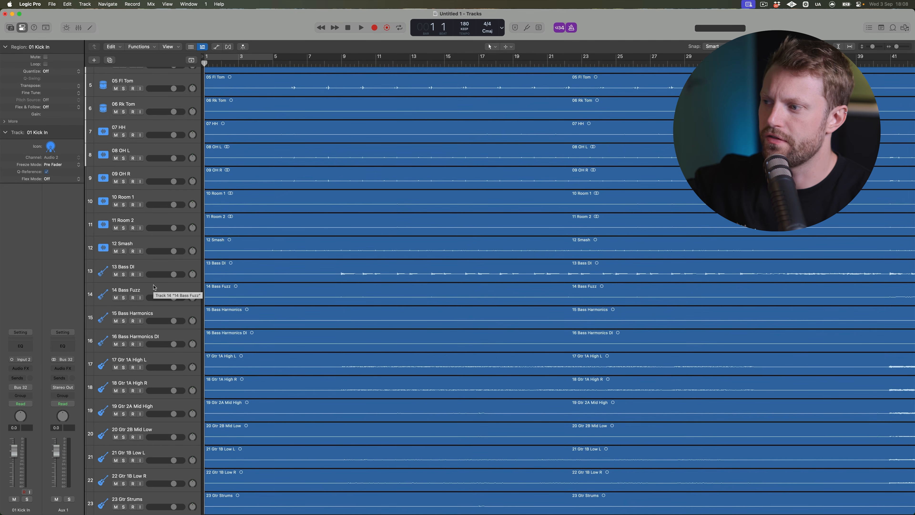
{"action": "scroll", "coordinate": [155, 284], "scroll_direction": "down", "scroll_amount": 6}
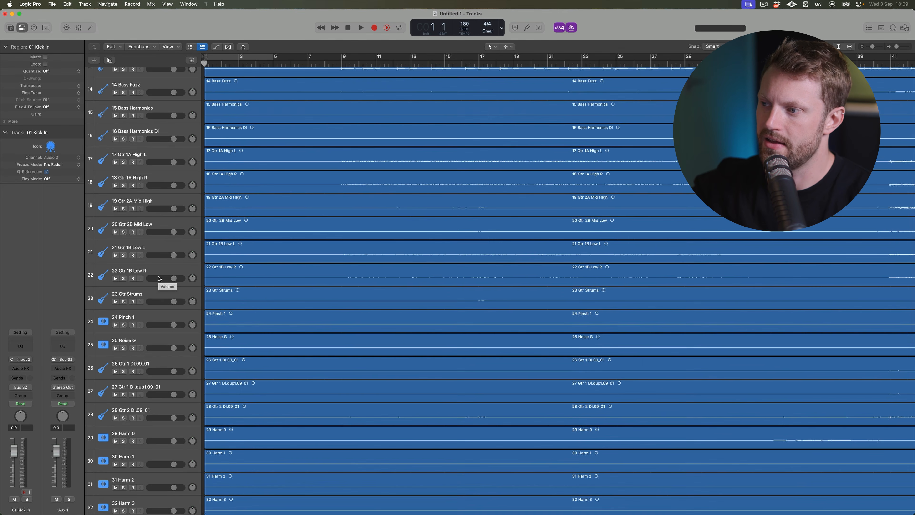
{"action": "scroll", "coordinate": [158, 326], "scroll_direction": "down", "scroll_amount": 4}
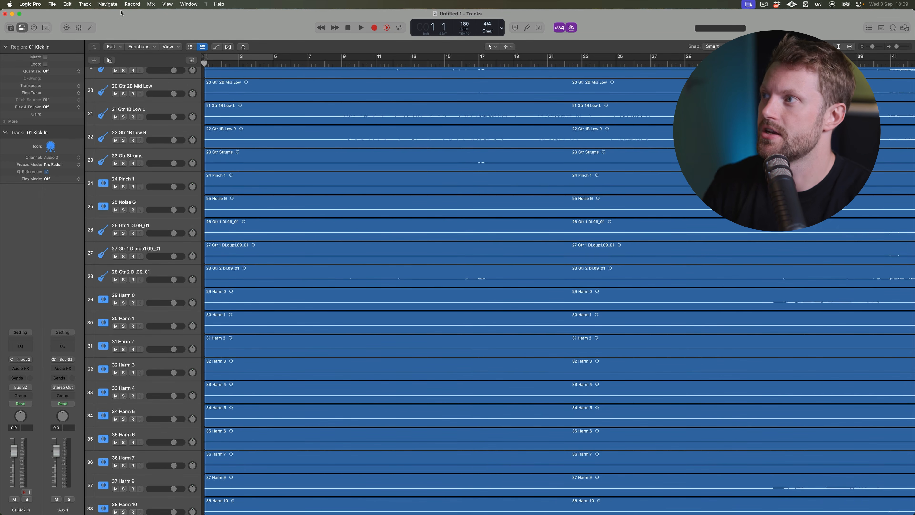
{"action": "left_click", "coordinate": [65, 5]}
{"action": "left_click", "coordinate": [64, 5]}
{"action": "left_click", "coordinate": [64, 5]}
{"action": "left_click", "coordinate": [328, 161]}
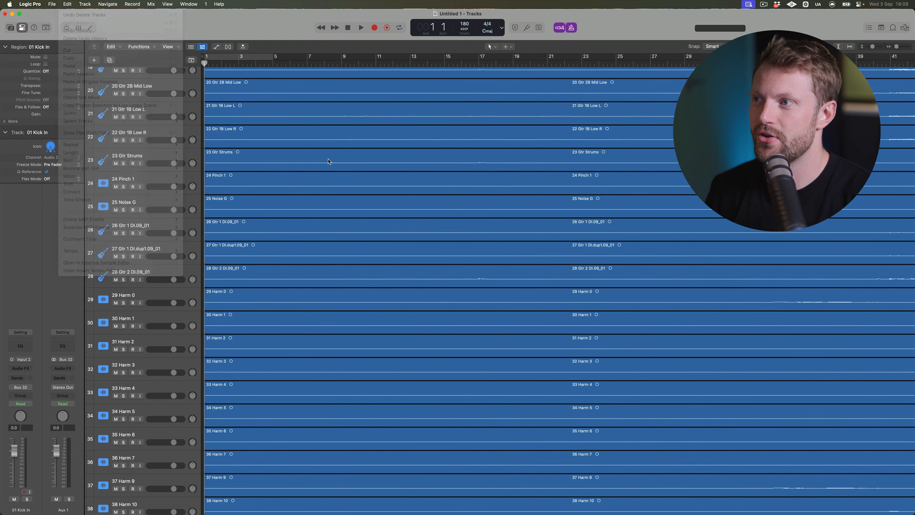
Open the options for exporting all tracks as audio files and review the range, file type and bit depth settings.
{"action": "left_click", "coordinate": [51, 4]}
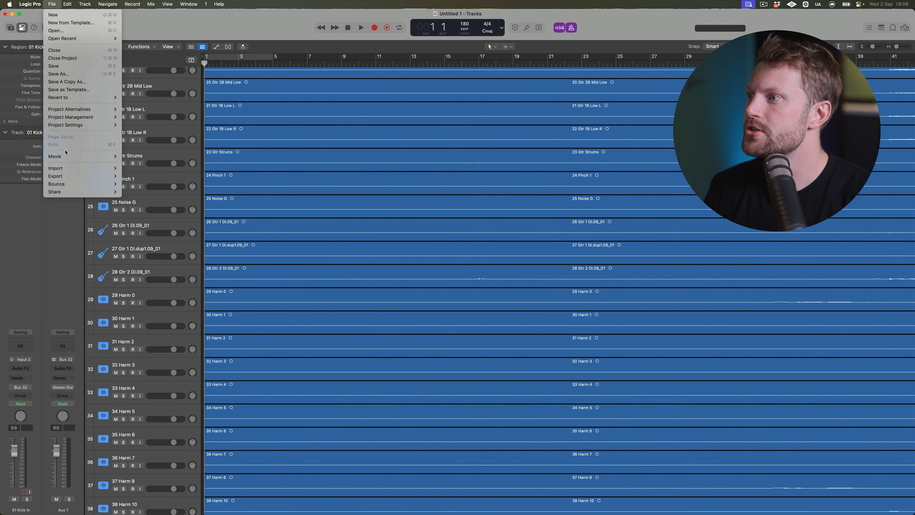
{"action": "mouse_move", "coordinate": [72, 177]}
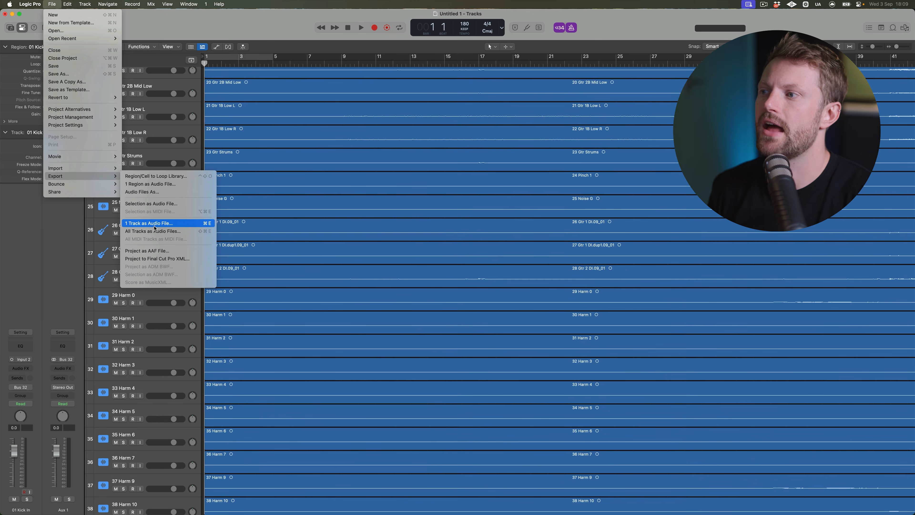
{"action": "left_click", "coordinate": [154, 232]}
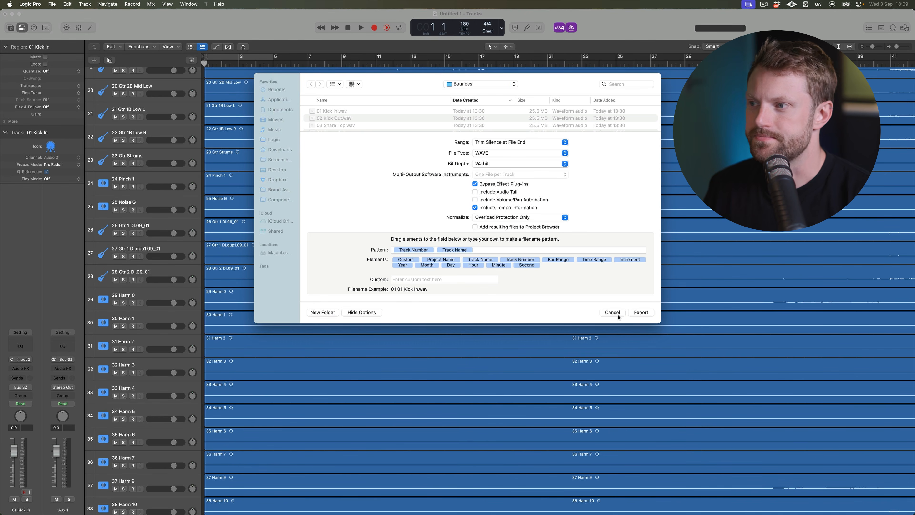
{"action": "left_click", "coordinate": [640, 312]}
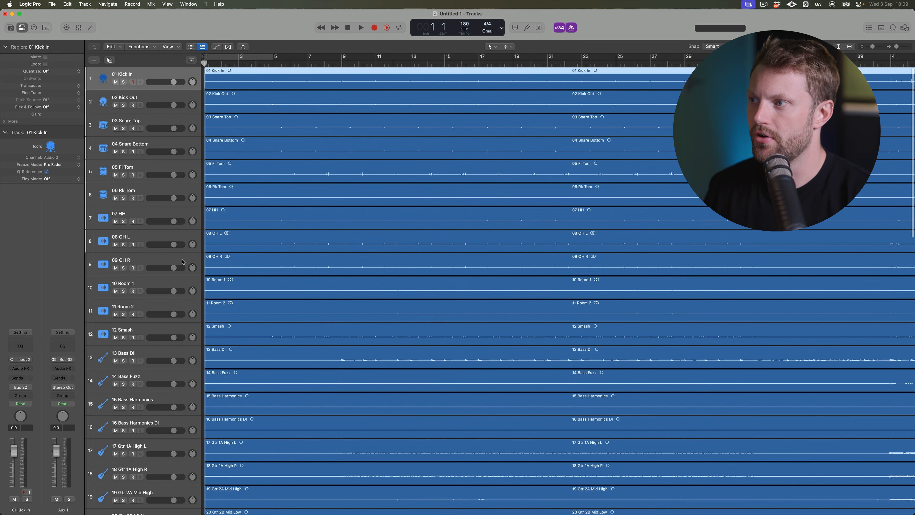
Group the drum tracks from 01 Kick In through 12 Smash into a summing track stack.
{"action": "left_click", "coordinate": [161, 327], "text": "shift"}
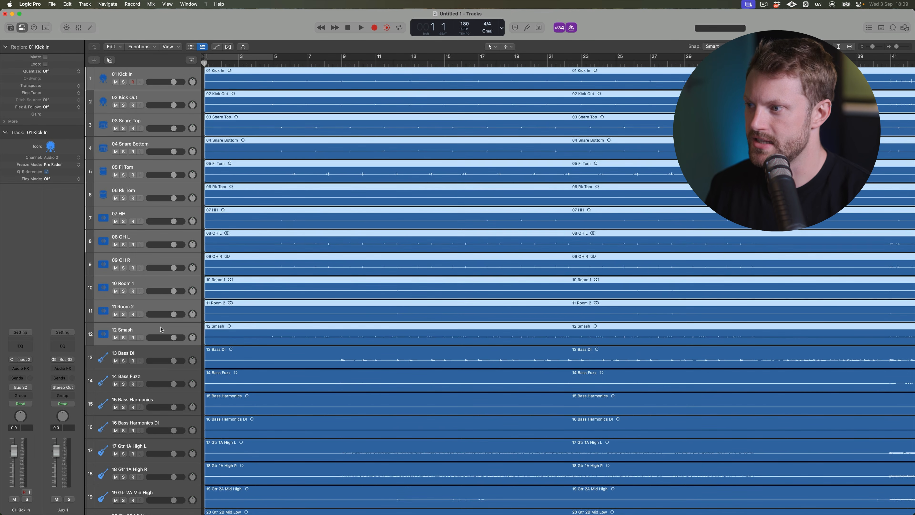
{"action": "key", "text": "shift+super+d"}
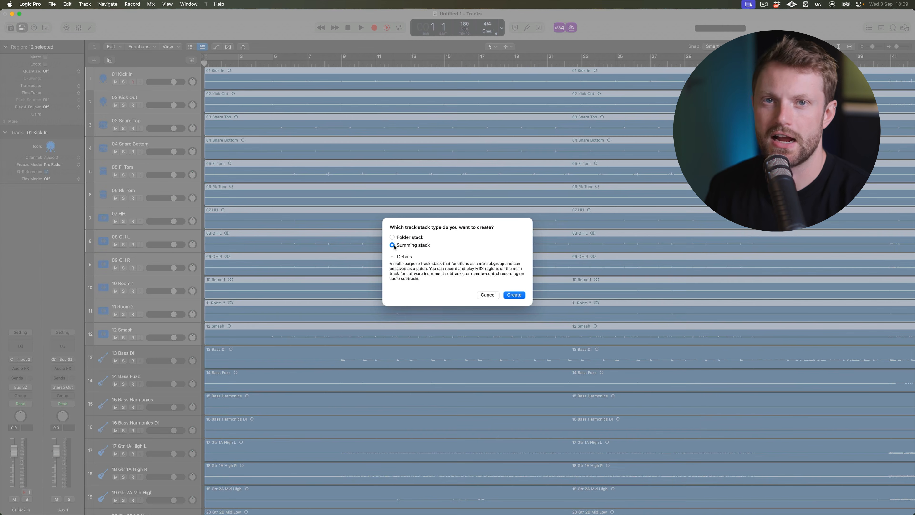
{"action": "key", "text": "Return"}
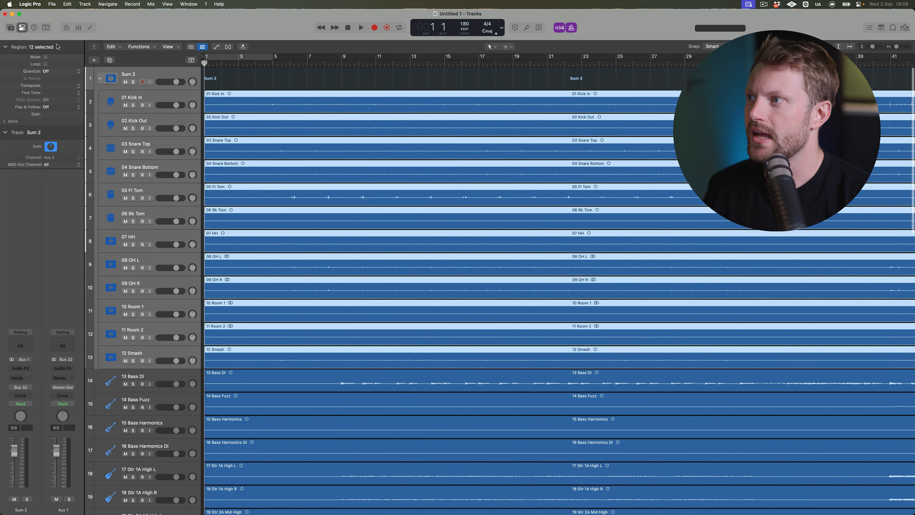
{"action": "left_click", "coordinate": [101, 79]}
{"action": "left_click", "coordinate": [101, 79]}
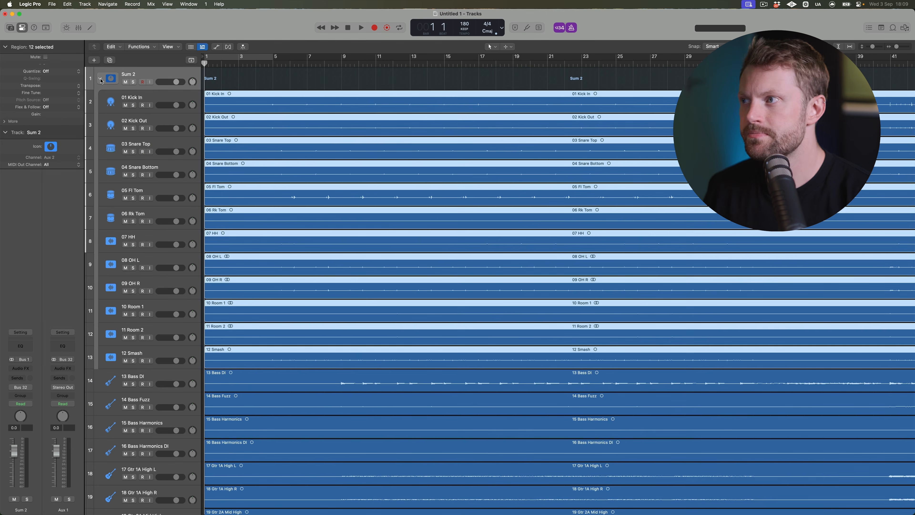
Rename the new drum summing stack Drums and collapse it.
{"action": "left_click", "coordinate": [153, 96]}
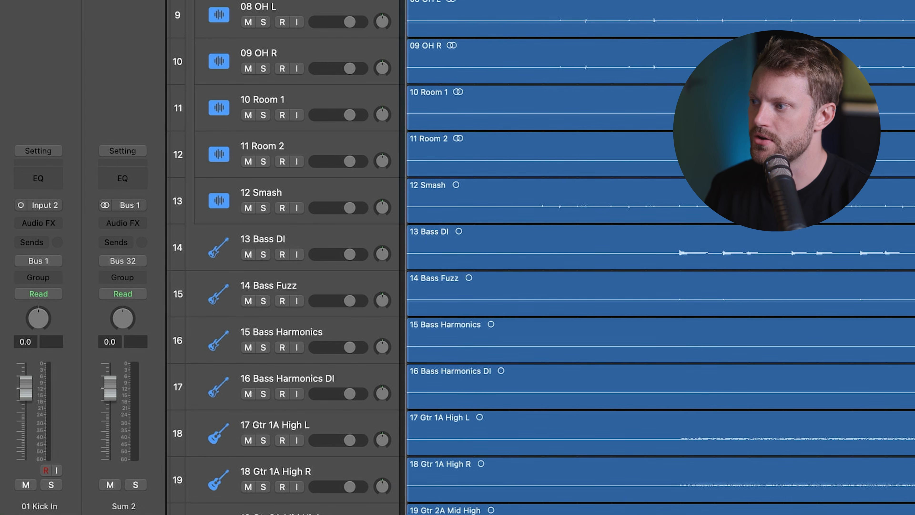
{"action": "left_click", "coordinate": [274, 1]}
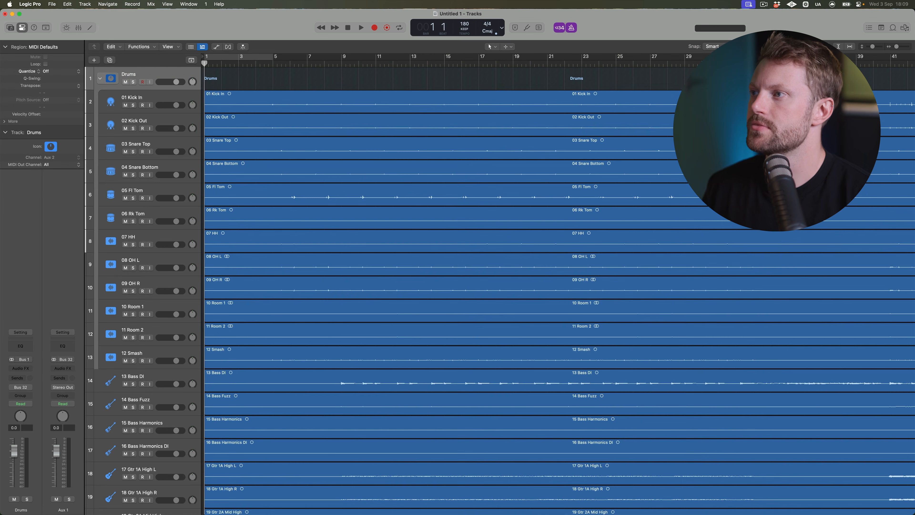
{"action": "left_click", "coordinate": [101, 79]}
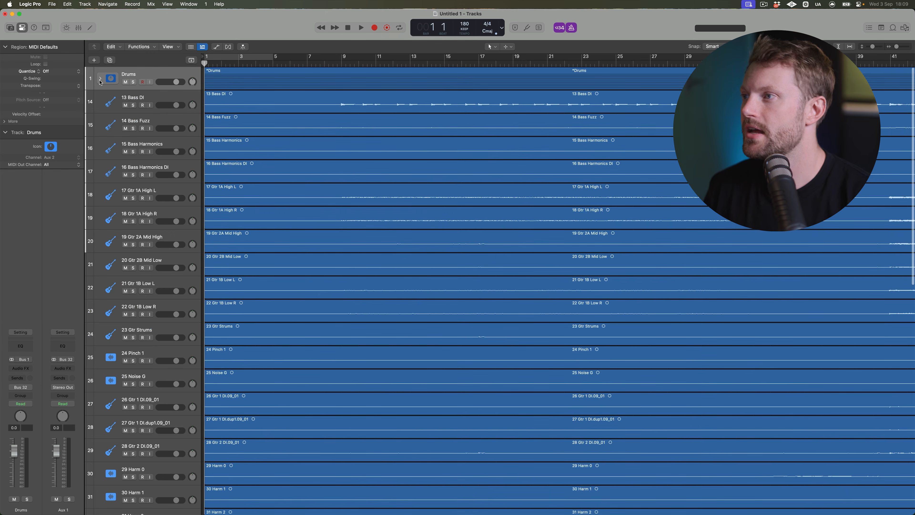
Group tracks 13 Bass DI through 16 Bass Harmonics DI into a summing stack named Bass.
{"action": "left_click", "coordinate": [161, 96]}
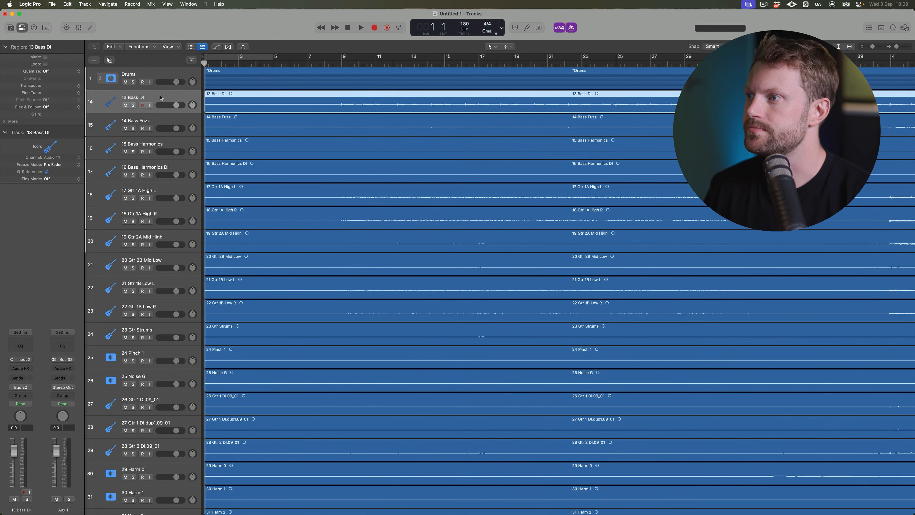
{"action": "left_click", "coordinate": [168, 166], "text": "shift"}
{"action": "key", "text": "super+shift+d"}
{"action": "key", "text": "Return"}
{"action": "type", "text": "Ba"}
{"action": "key", "text": "Return"}
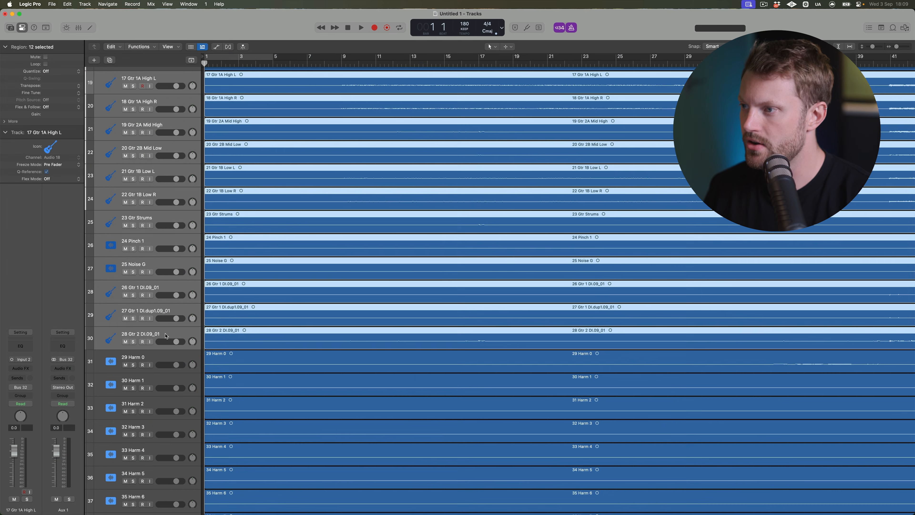
Group tracks 17 Gtr 1A High L through 28 Gtr 2 DI.09_01 into a summing stack named Guitar and collapse it.
{"action": "key", "text": "super+shift+d"}
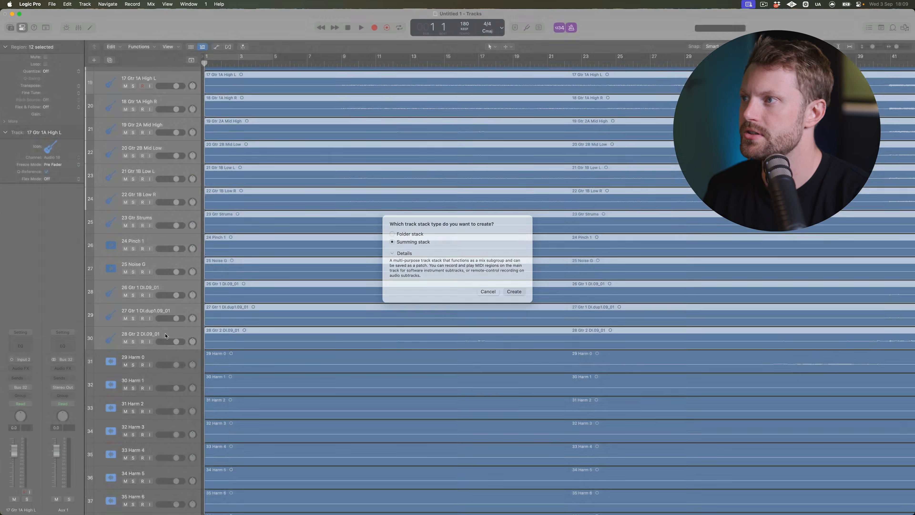
{"action": "key", "text": "Return"}
{"action": "double_click", "coordinate": [129, 97]}
{"action": "type", "text": "Guitar"}
{"action": "key", "text": "Return"}
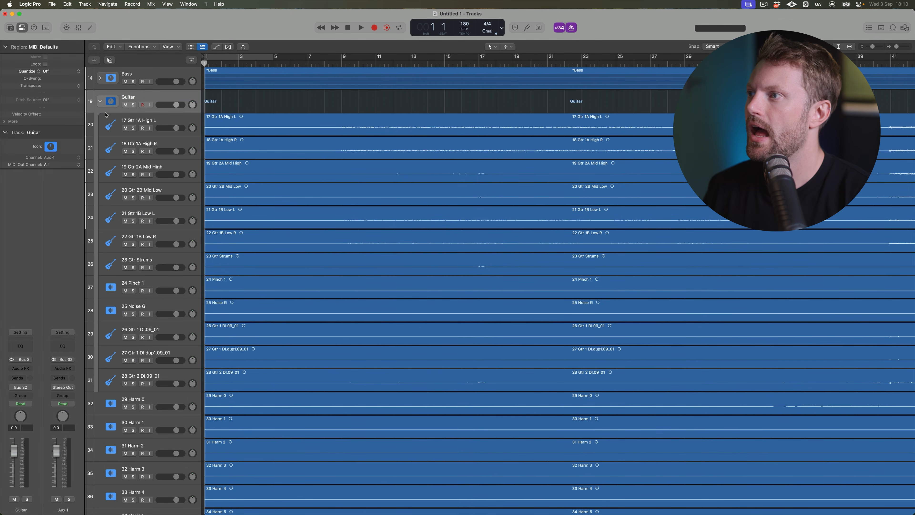
{"action": "left_click", "coordinate": [101, 103]}
Group tracks 29 Harm 0 through 43 Harm 15 into a summing stack named Harms and collapse it.
{"action": "left_click", "coordinate": [165, 123]}
{"action": "scroll", "coordinate": [164, 160], "scroll_direction": "down", "scroll_amount": 3}
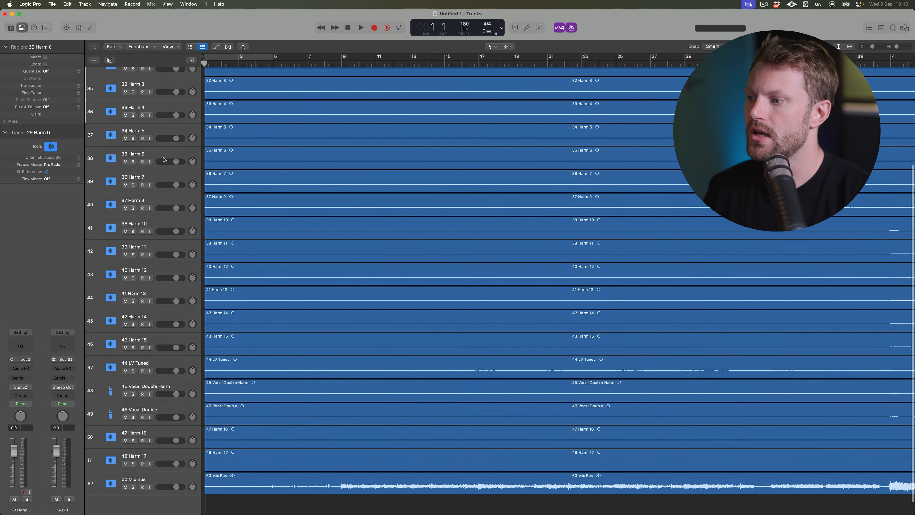
{"action": "left_click", "coordinate": [160, 340], "text": "shift"}
{"action": "key", "text": "super+shift+d"}
{"action": "key", "text": "Return"}
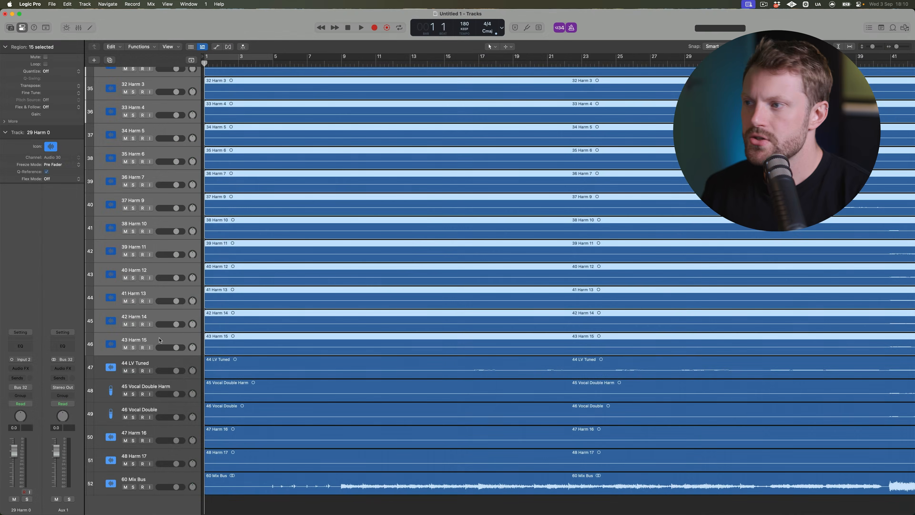
{"action": "scroll", "coordinate": [191, 223], "scroll_direction": "up", "scroll_amount": 4}
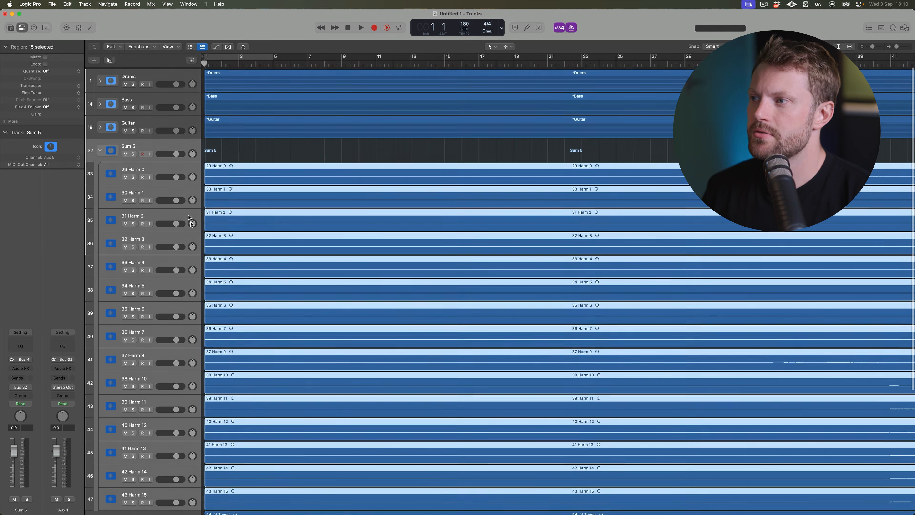
{"action": "double_click", "coordinate": [128, 144]}
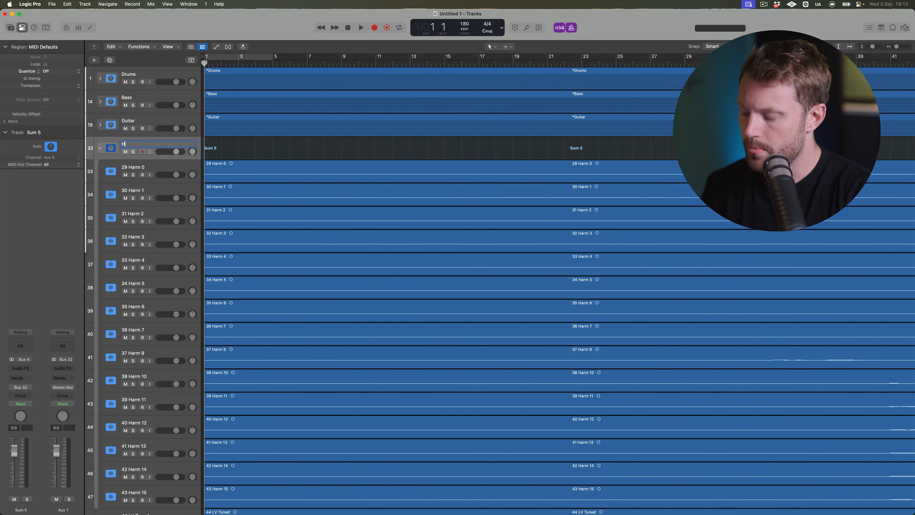
{"action": "key", "text": "Return"}
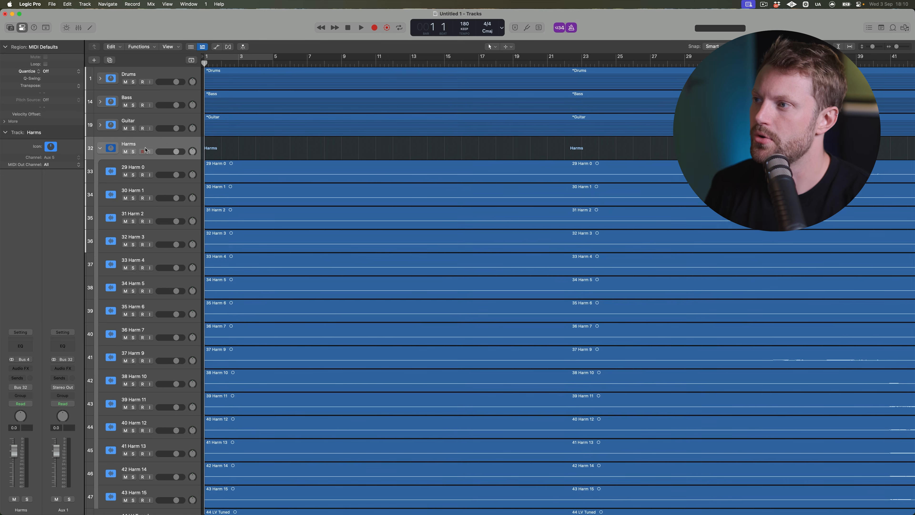
{"action": "left_click", "coordinate": [101, 149]}
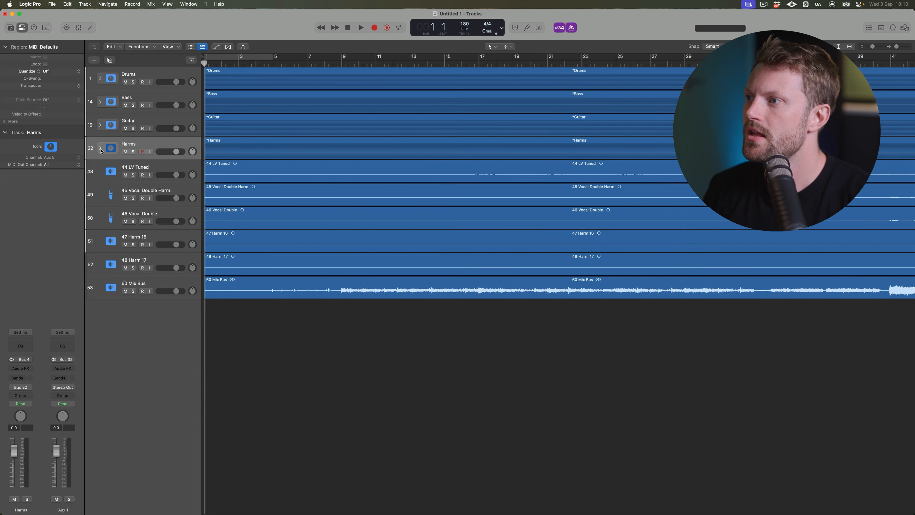
Expand the Harms stack and move tracks 47 Harm 16 and 48 Harm 17 into it, directly after 43 Harm 15.
{"action": "left_click", "coordinate": [154, 168]}
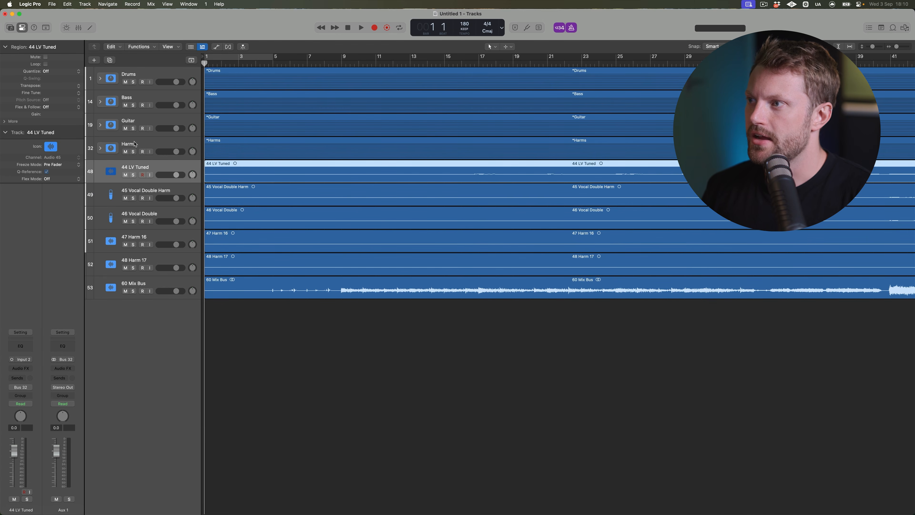
{"action": "left_click", "coordinate": [101, 149]}
{"action": "left_click", "coordinate": [147, 149]}
{"action": "scroll", "coordinate": [131, 228], "scroll_direction": "down", "scroll_amount": 5}
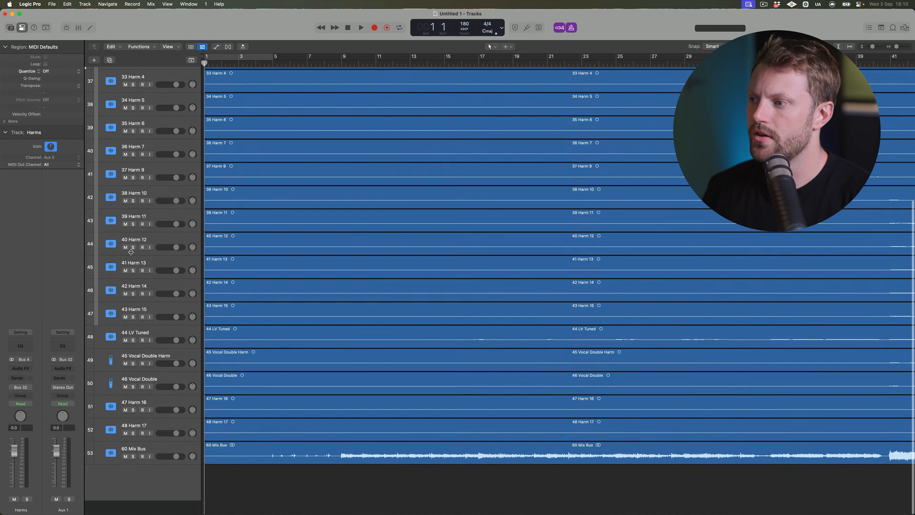
{"action": "left_click", "coordinate": [159, 426]}
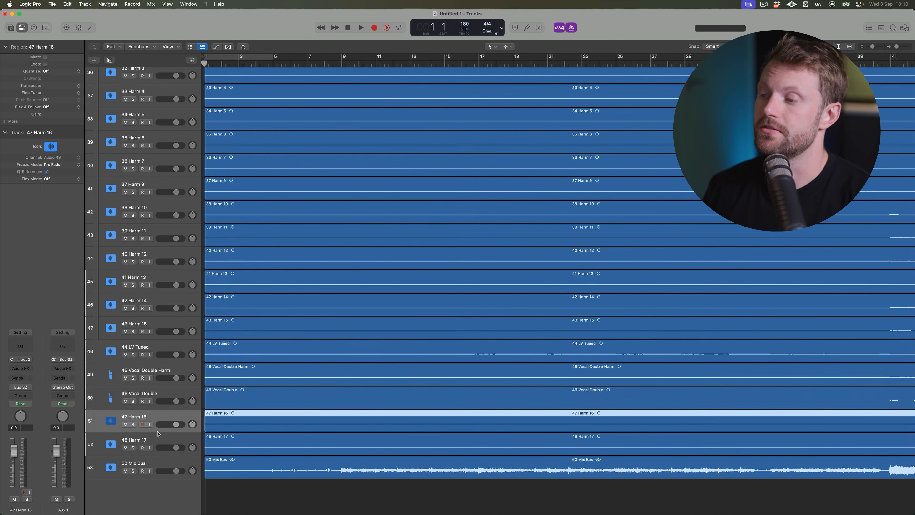
{"action": "left_click", "coordinate": [161, 446], "text": "shift"}
{"action": "left_click_drag", "start_coordinate": [161, 416], "coordinate": [163, 310]}
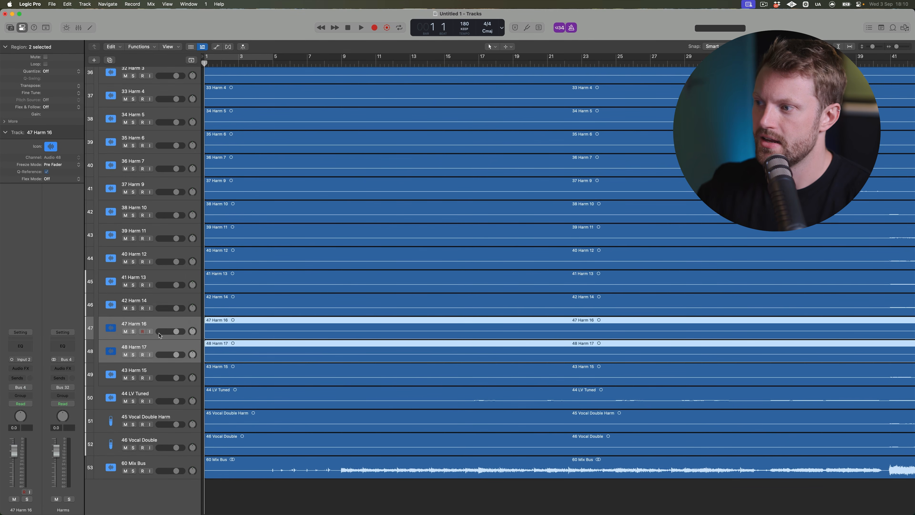
{"action": "left_click_drag", "start_coordinate": [156, 369], "coordinate": [157, 324]}
Delete the 60 Mix Bus track at the end of the track list.
{"action": "left_click", "coordinate": [159, 395]}
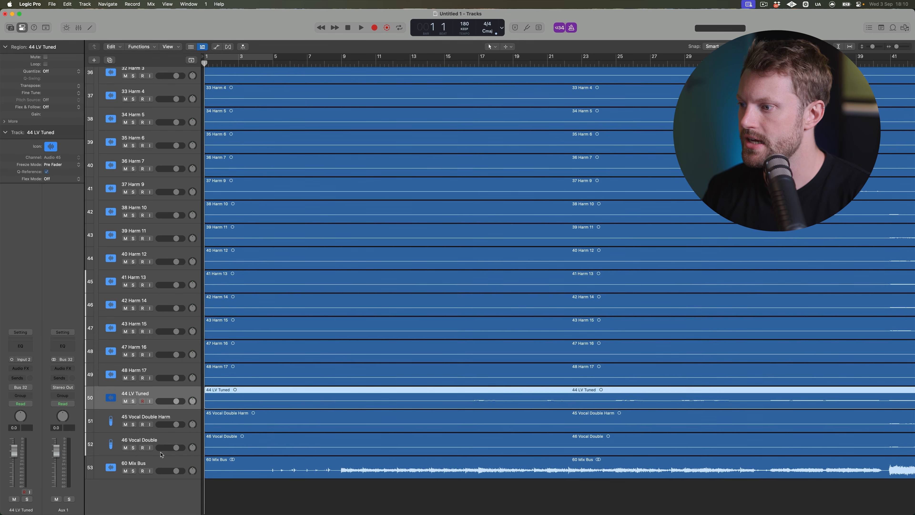
{"action": "left_click", "coordinate": [159, 461]}
{"action": "key", "text": "super+BackSpace"}
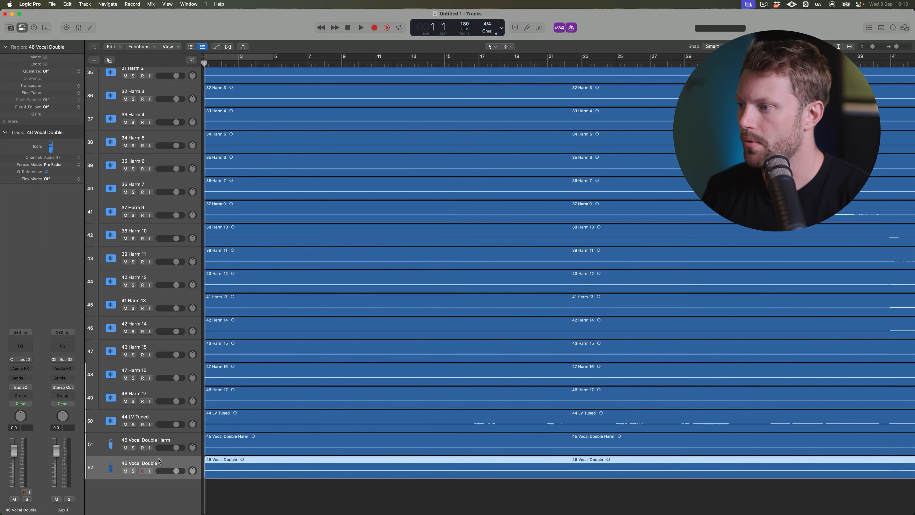
Group tracks 44 LV Tuned, 45 Vocal Double Harm and 46 Vocal Double into a summing stack named Lead Vocals.
{"action": "left_click", "coordinate": [163, 418], "text": "shift"}
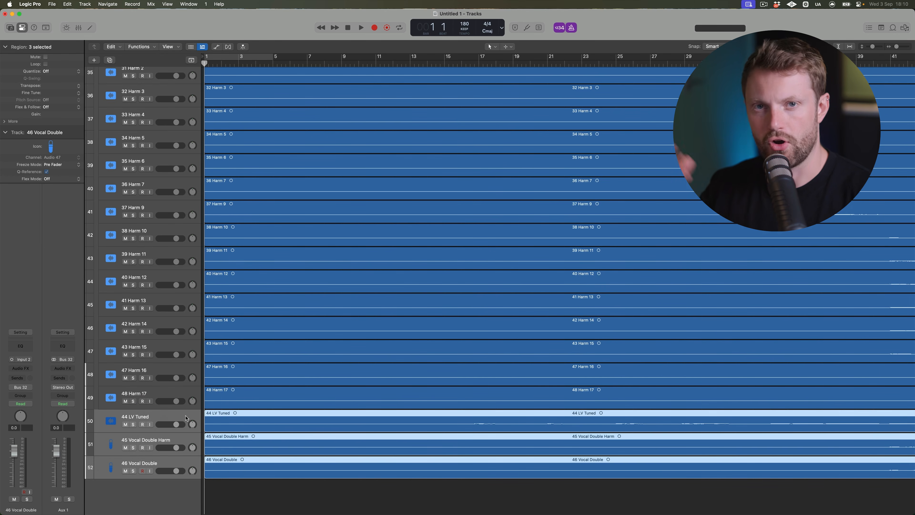
{"action": "key", "text": "super+shift+d"}
{"action": "key", "text": "Return"}
{"action": "double_click", "coordinate": [125, 419]}
{"action": "type", "text": "Lead VV"}
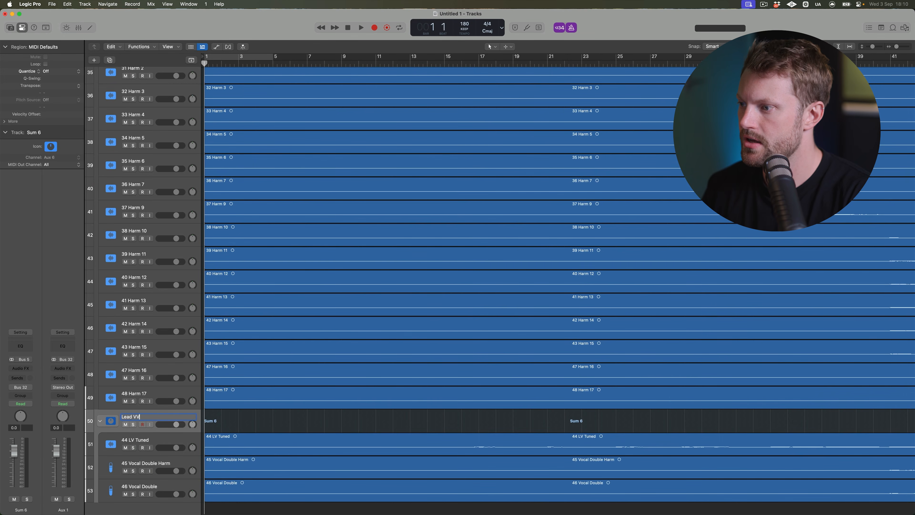
{"action": "key", "text": "Return"}
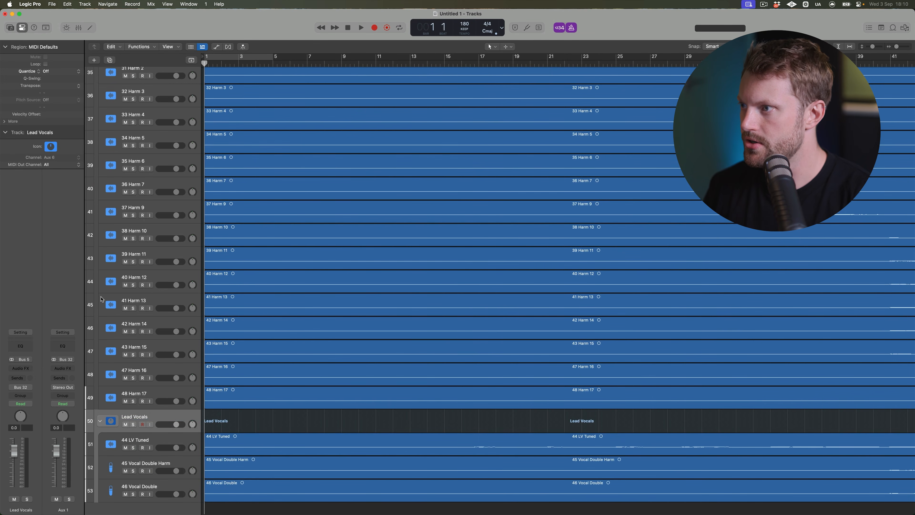
Collapse all the track stacks and show the mixer.
{"action": "scroll", "coordinate": [105, 318], "scroll_direction": "up", "scroll_amount": 5}
{"action": "left_click", "coordinate": [100, 148], "text": "alt"}
{"action": "key", "text": "x"}
Route the outputs of the Drums, Bass, Guitar and Harms stacks to Bus 30 and name the new aux channel INST.
{"action": "left_click", "coordinate": [140, 487]}
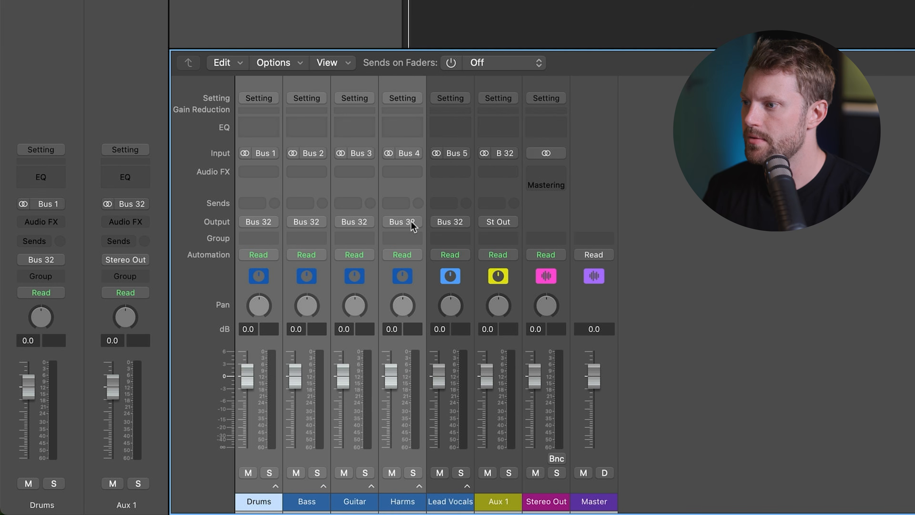
{"action": "left_click", "coordinate": [413, 227]}
{"action": "mouse_move", "coordinate": [428, 304]}
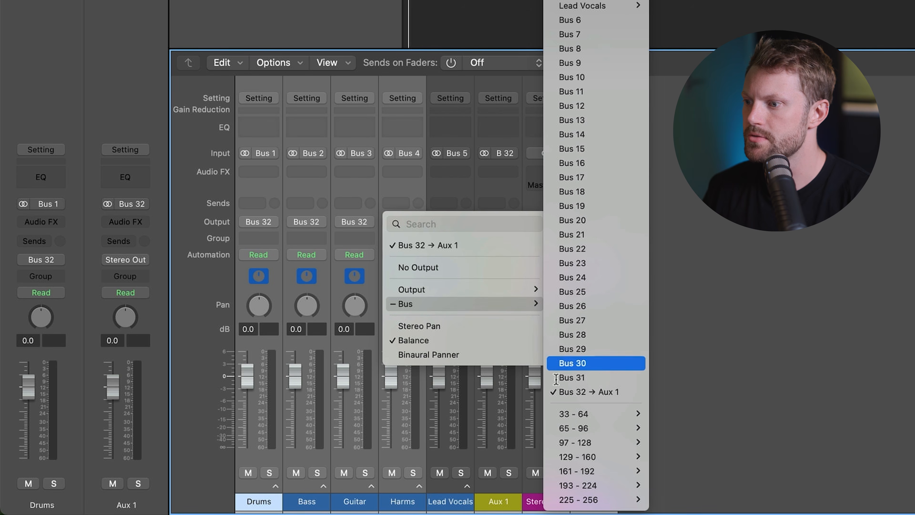
{"action": "left_click", "coordinate": [562, 363]}
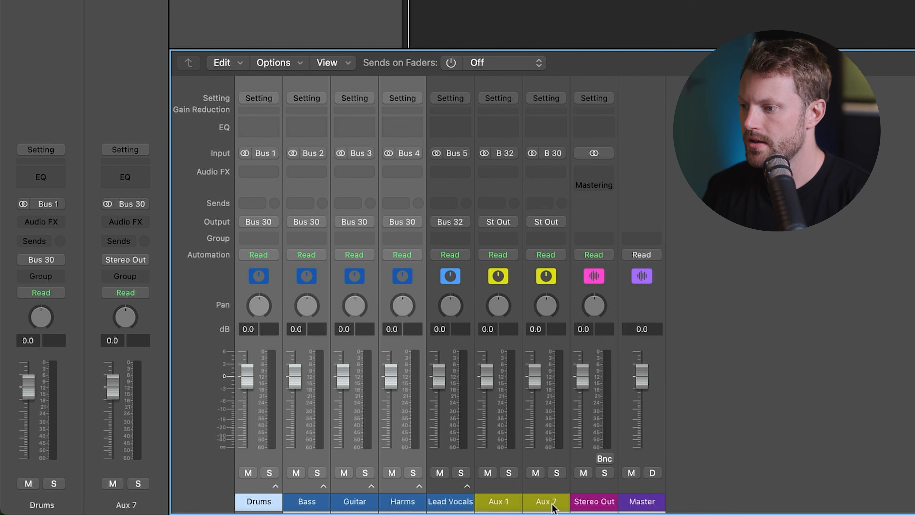
{"action": "double_click", "coordinate": [552, 504]}
{"action": "type", "text": "INST"}
{"action": "key", "text": "Return"}
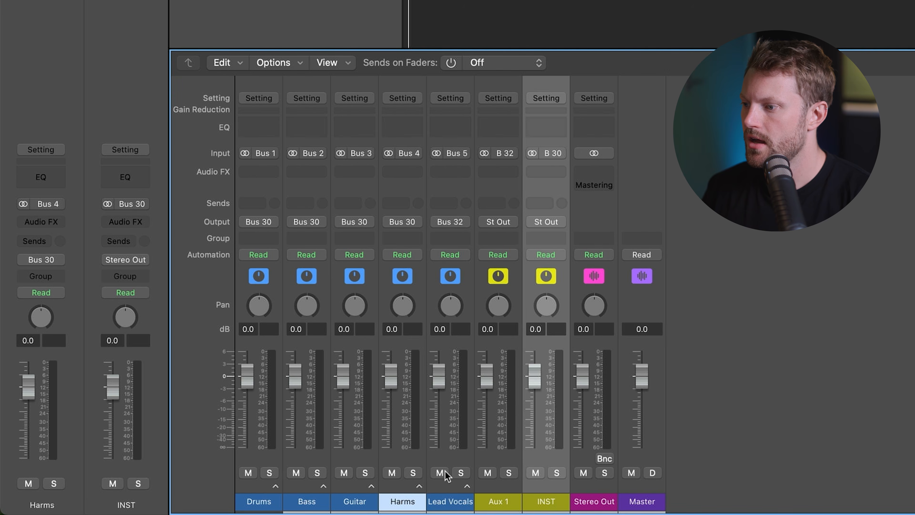
Route the output of the Lead Vocals stack to Bus 31 and name the new aux channel VOX.
{"action": "left_click", "coordinate": [449, 480]}
{"action": "left_click", "coordinate": [461, 222]}
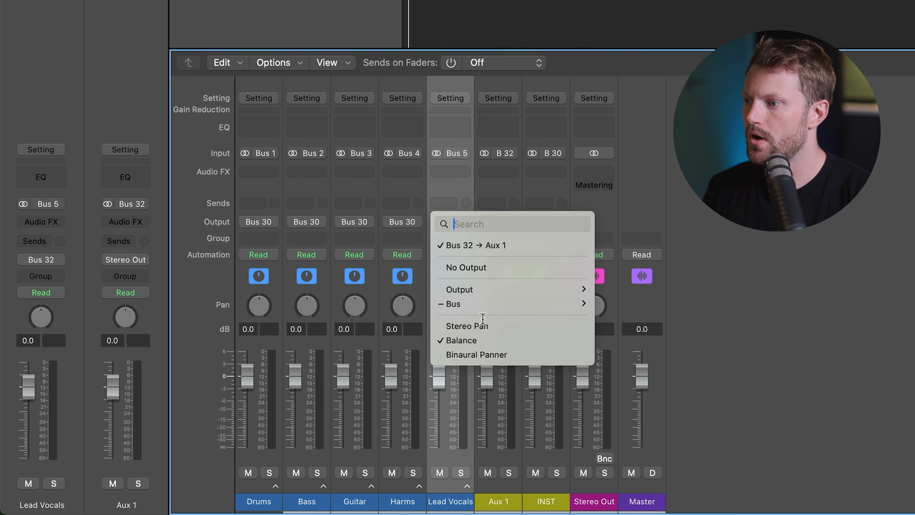
{"action": "mouse_move", "coordinate": [490, 305]}
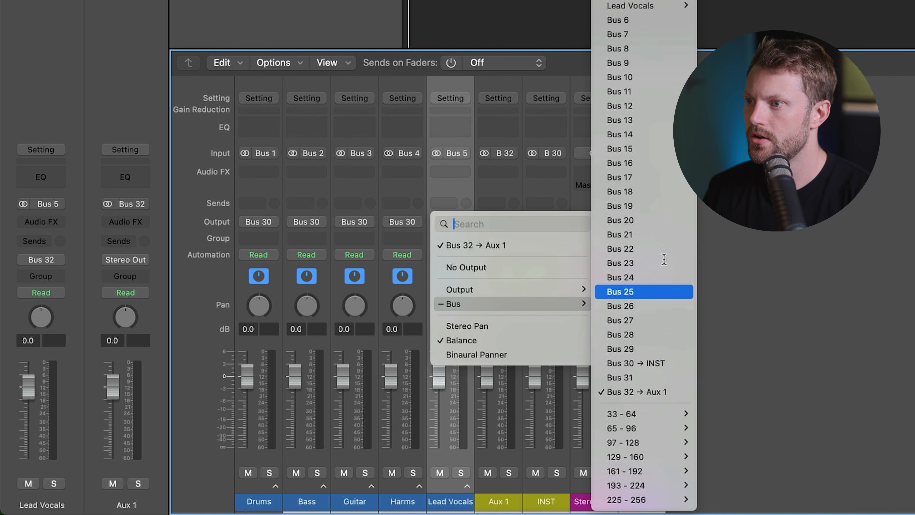
{"action": "left_click", "coordinate": [641, 378]}
{"action": "double_click", "coordinate": [594, 501]}
{"action": "type", "text": "VOX"}
{"action": "key", "text": "Return"}
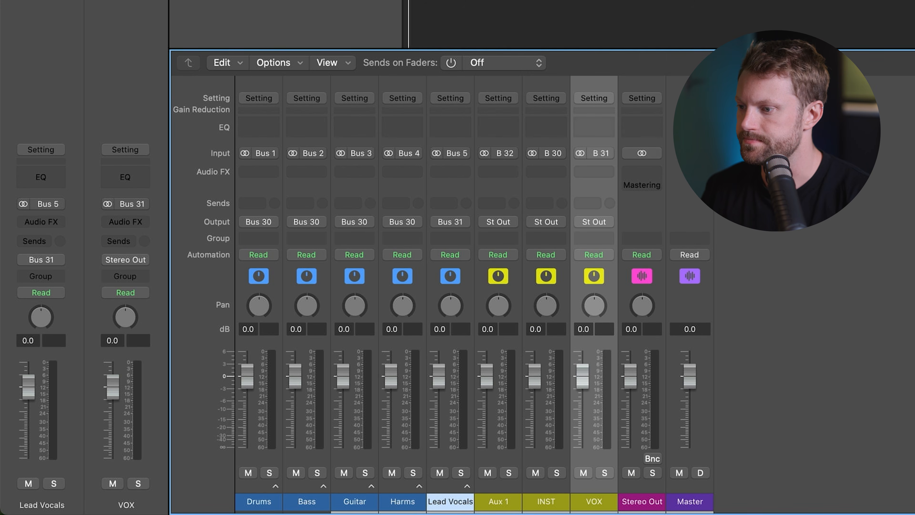
Route the outputs of the INST and VOX aux channels to Bus 32.
{"action": "left_click", "coordinate": [538, 487]}
{"action": "left_click", "coordinate": [556, 222]}
{"action": "mouse_move", "coordinate": [551, 302]}
{"action": "left_click", "coordinate": [829, 452]}
Rename the Aux 1 channel as MIX BUSS.
{"action": "double_click", "coordinate": [499, 501]}
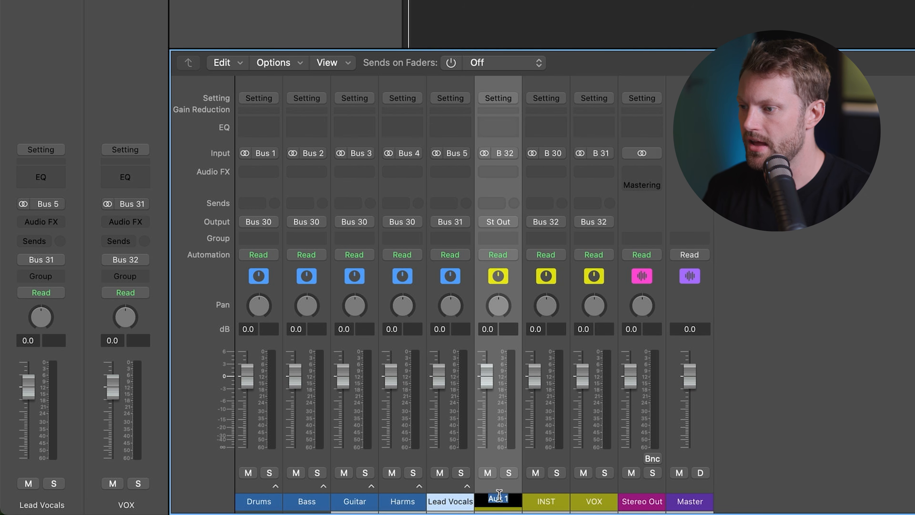
{"action": "type", "text": "MIX BUSS"}
{"action": "key", "text": "Return"}
Create arrangement tracks for the MIX BUSS, INST and VOX aux channels.
{"action": "left_click_drag", "start_coordinate": [504, 452], "coordinate": [573, 461]}
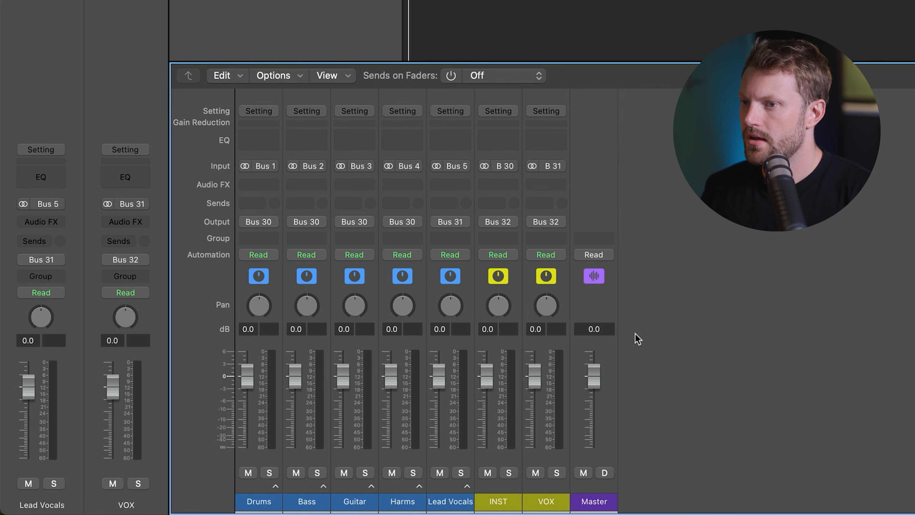
{"action": "key", "text": "super+z"}
{"action": "left_click", "coordinate": [500, 457]}
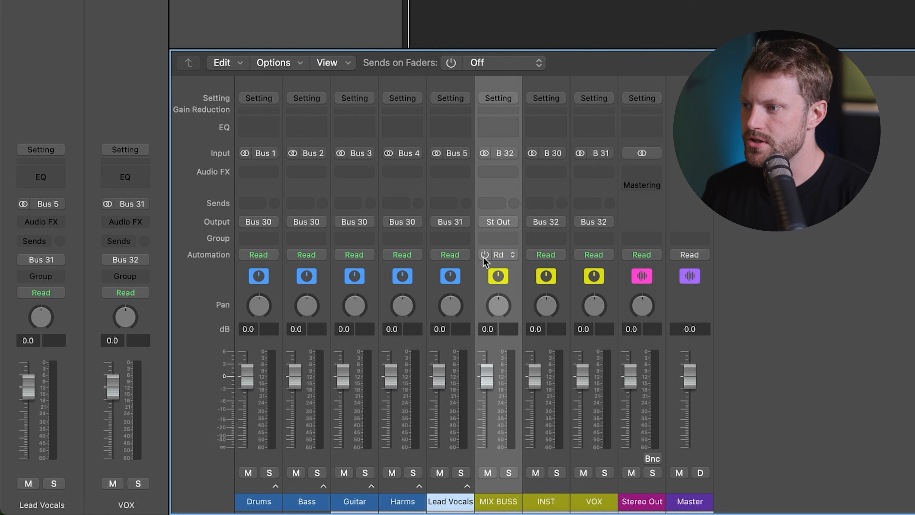
{"action": "left_click", "coordinate": [503, 468]}
{"action": "left_click_drag", "start_coordinate": [503, 461], "coordinate": [601, 455]}
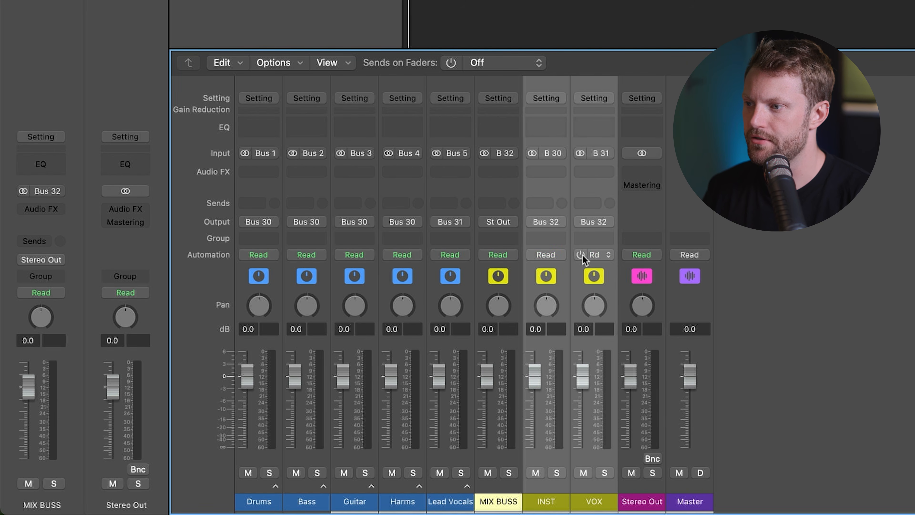
{"action": "key", "text": "ctrl+t"}
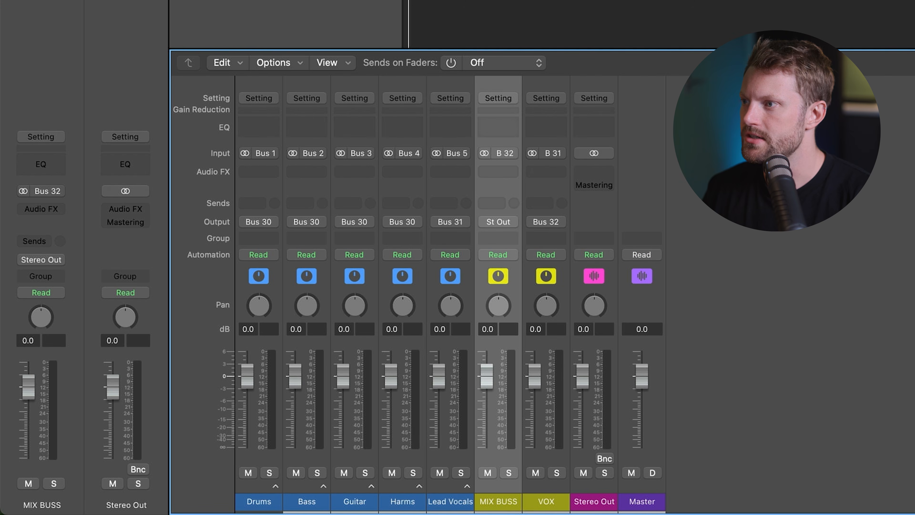
Arrange the aux tracks after Lead Vocals in the order VOX, INST, MIX BUSS.
{"action": "left_click", "coordinate": [555, 454]}
{"action": "left_click", "coordinate": [588, 456], "text": "shift"}
{"action": "left_click", "coordinate": [580, 254]}
{"action": "left_click", "coordinate": [580, 255]}
{"action": "left_click_drag", "start_coordinate": [503, 446], "coordinate": [598, 446]}
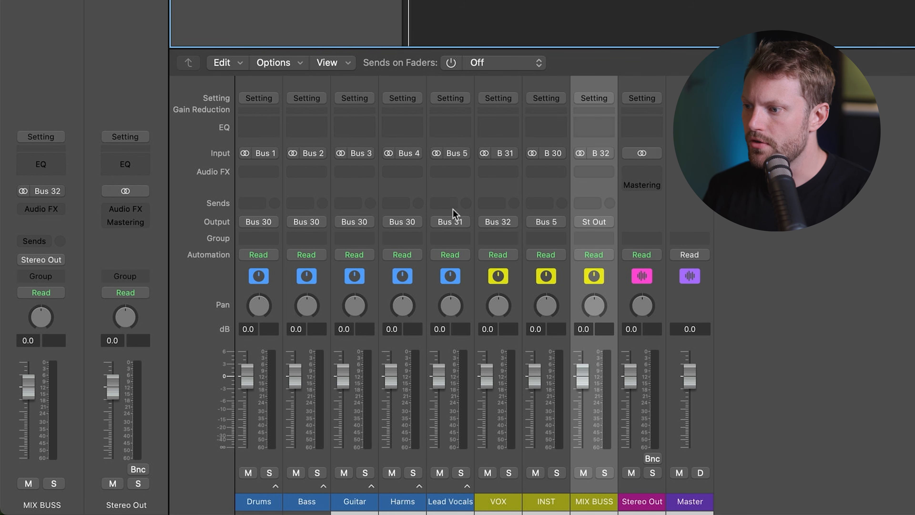
Route the output of the INST aux to Bus 32, feeding MIX BUSS.
{"action": "left_click", "coordinate": [546, 222]}
{"action": "mouse_move", "coordinate": [557, 304]}
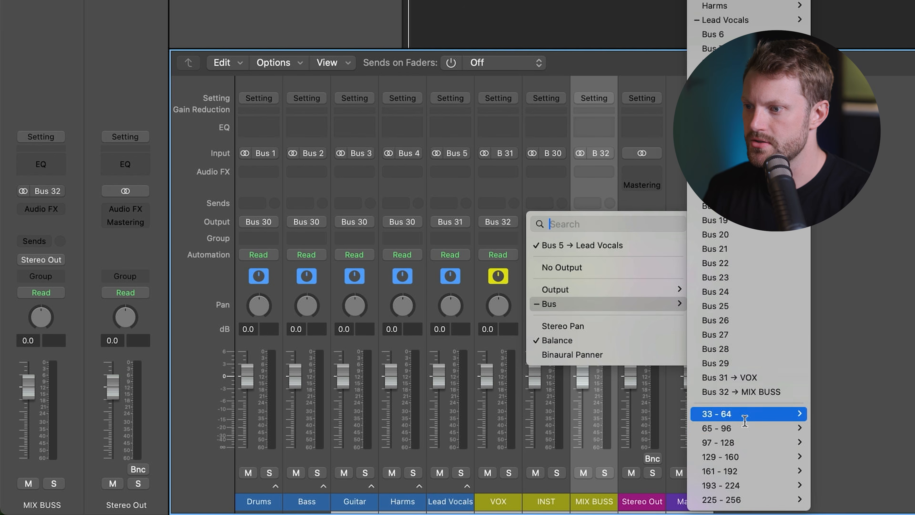
{"action": "left_click", "coordinate": [760, 392]}
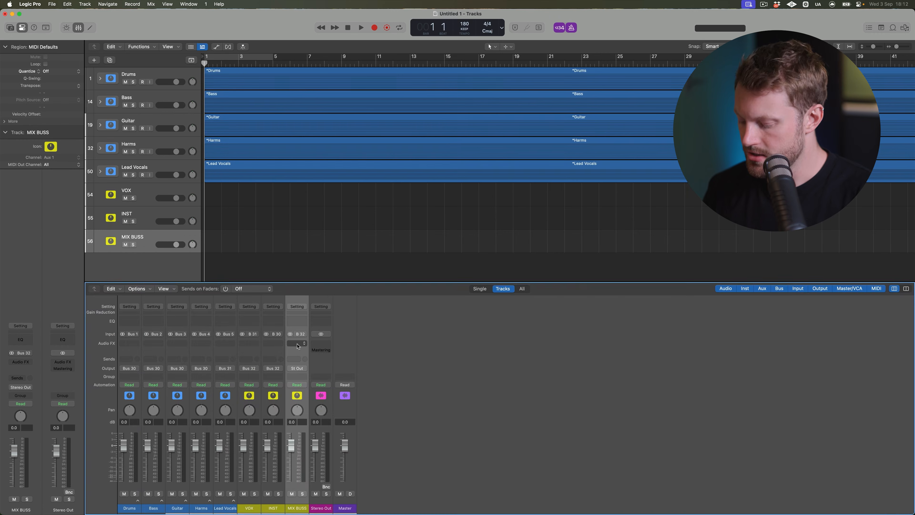
Hide the mixer, expand the Drums stack and colour tracks 01 Kick In through 11 Room 2 bright purple.
{"action": "key", "text": "x"}
{"action": "left_click", "coordinate": [100, 78]}
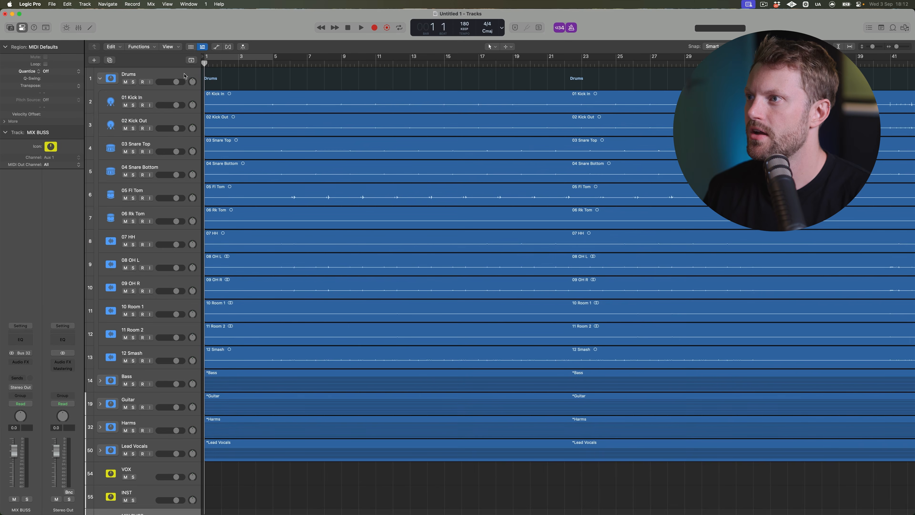
{"action": "left_click_drag", "start_coordinate": [255, 78], "coordinate": [242, 345]}
{"action": "key", "text": "super+shift+d"}
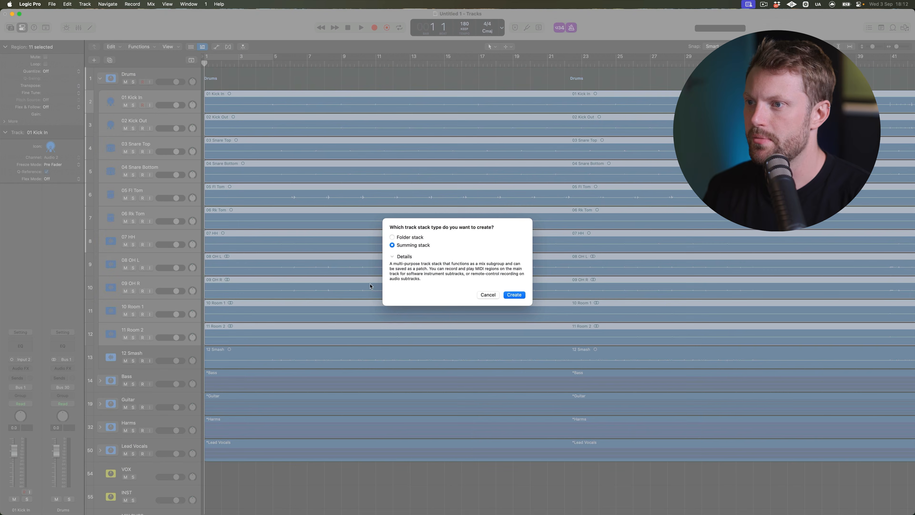
{"action": "left_click", "coordinate": [488, 295]}
{"action": "key", "text": "alt+c"}
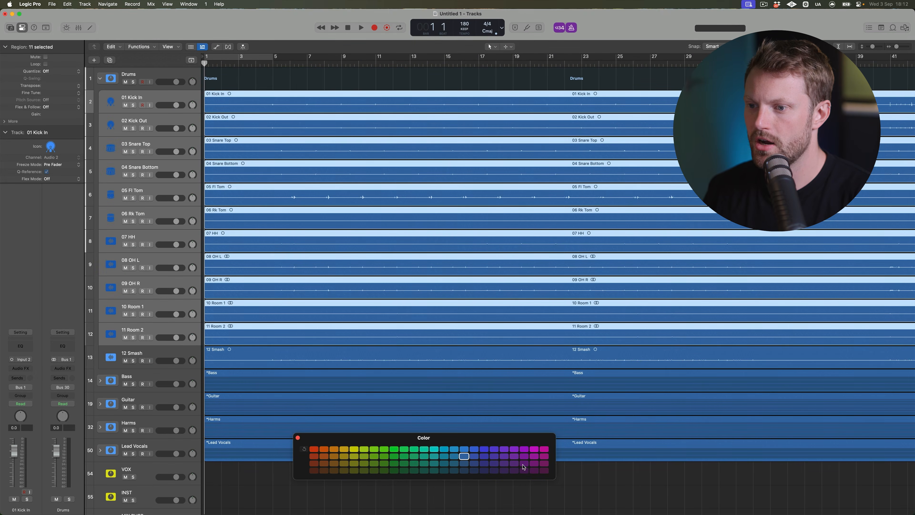
{"action": "left_click", "coordinate": [524, 451]}
Colour the Drums stack's main track magenta and collapse the stack.
{"action": "left_click", "coordinate": [118, 75]}
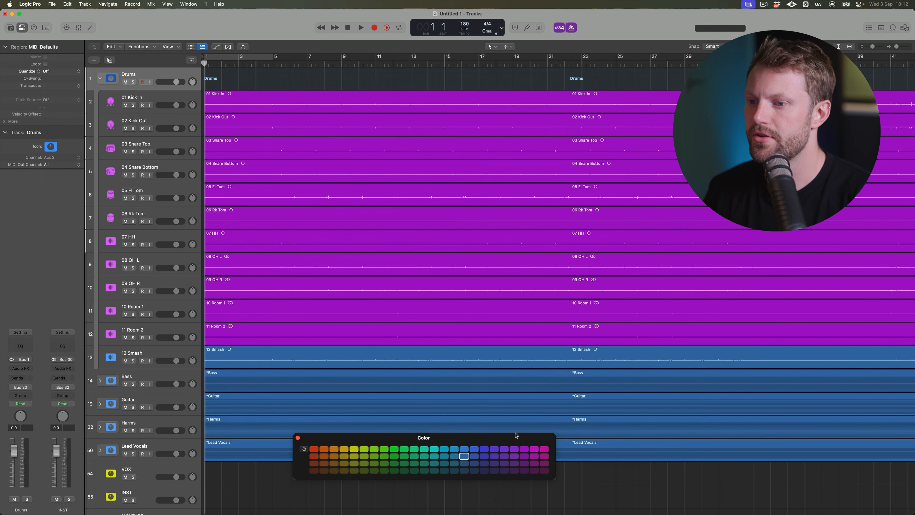
{"action": "left_click", "coordinate": [535, 450]}
{"action": "left_click", "coordinate": [101, 79]}
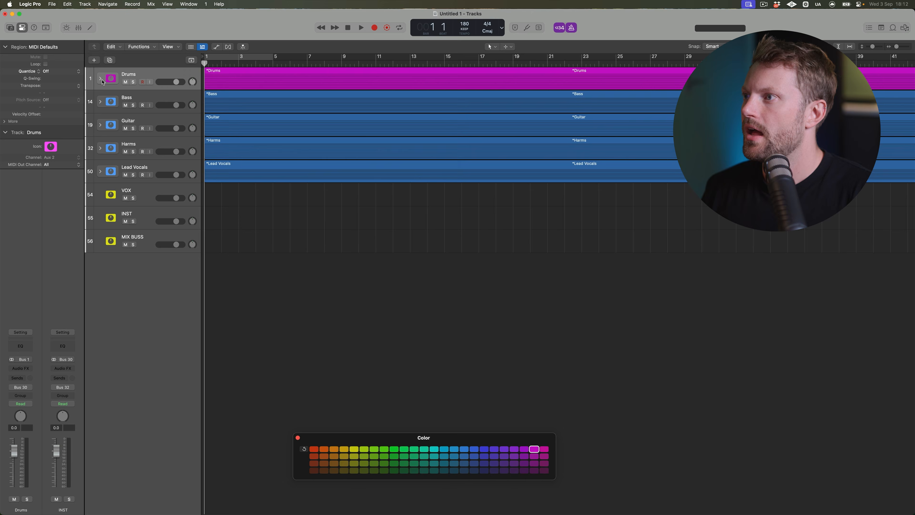
Colour the Bass stack and its four bass tracks green, leaving the stack collapsed.
{"action": "left_click", "coordinate": [101, 102]}
{"action": "left_click", "coordinate": [180, 104]}
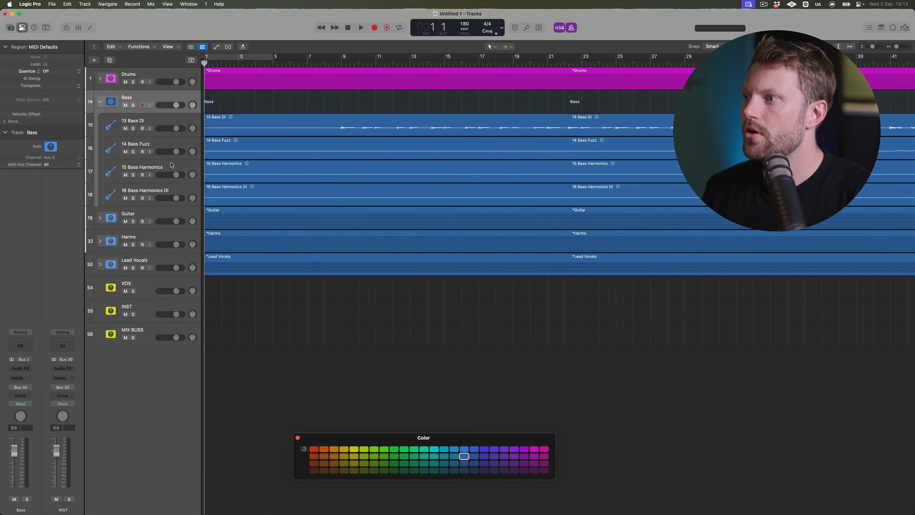
{"action": "left_click", "coordinate": [182, 191], "text": "shift"}
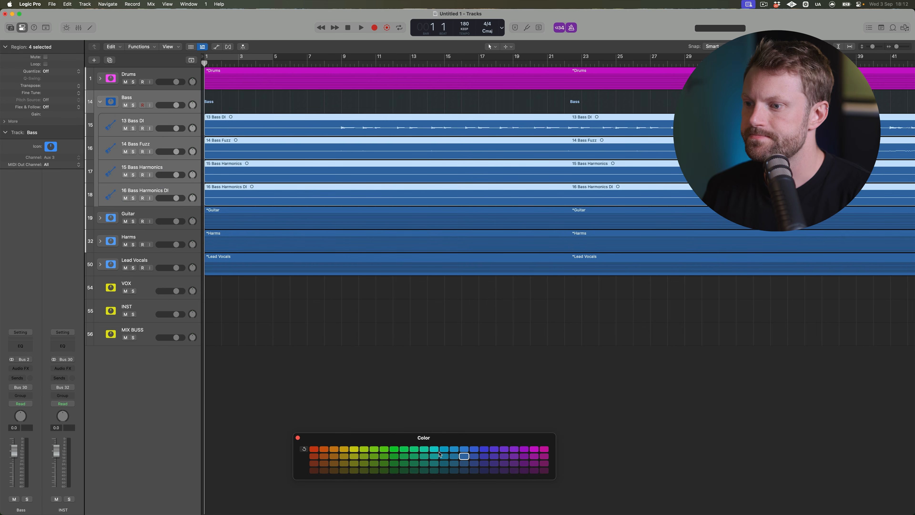
{"action": "left_click", "coordinate": [414, 449]}
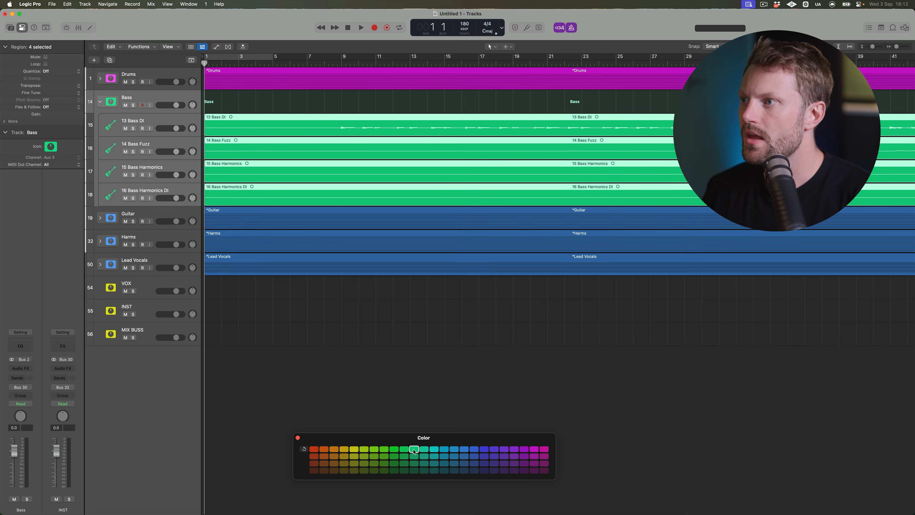
{"action": "left_click", "coordinate": [100, 102]}
Colour the Guitar stack and all its guitar tracks yellow, leaving the stack collapsed.
{"action": "left_click", "coordinate": [147, 121]}
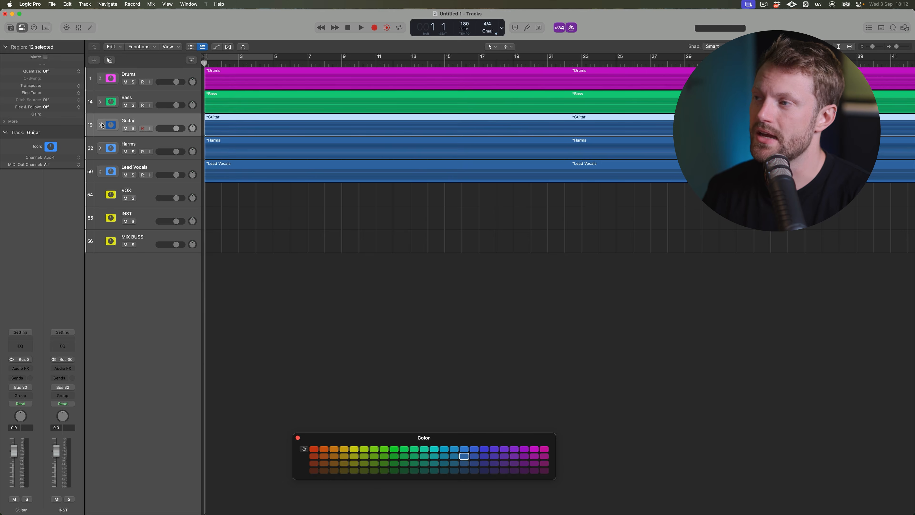
{"action": "left_click", "coordinate": [100, 125]}
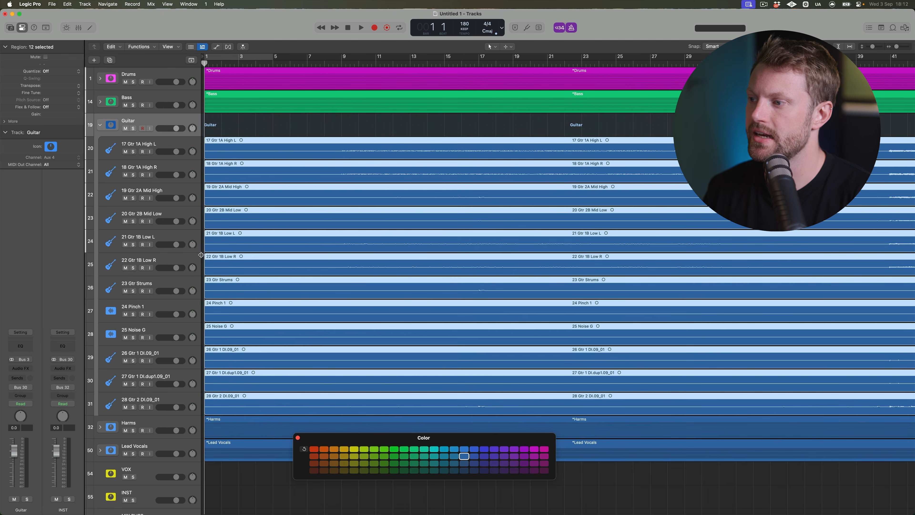
{"action": "left_click", "coordinate": [173, 397], "text": "shift"}
{"action": "left_click", "coordinate": [355, 450]}
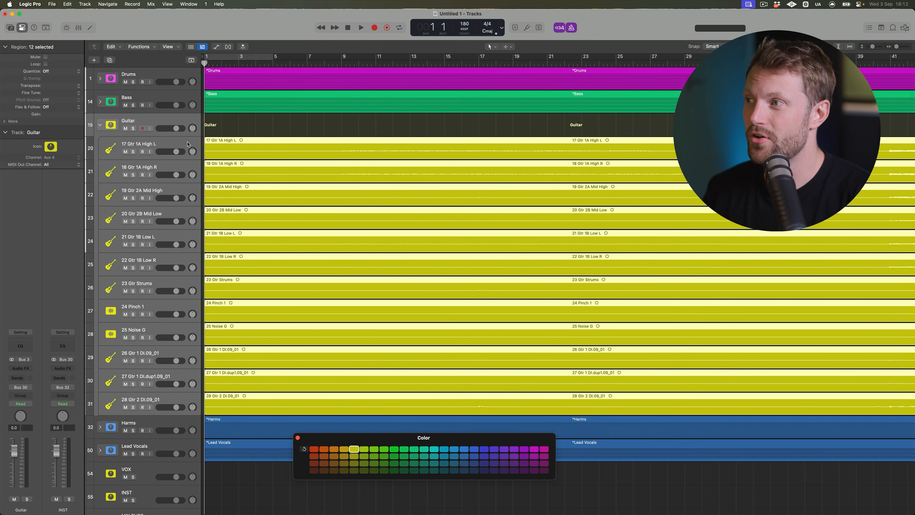
{"action": "left_click", "coordinate": [100, 125]}
Colour the Harms stack and all its harmony tracks through 48 Harm 17 dark purple, leaving the stack collapsed.
{"action": "left_click", "coordinate": [161, 144]}
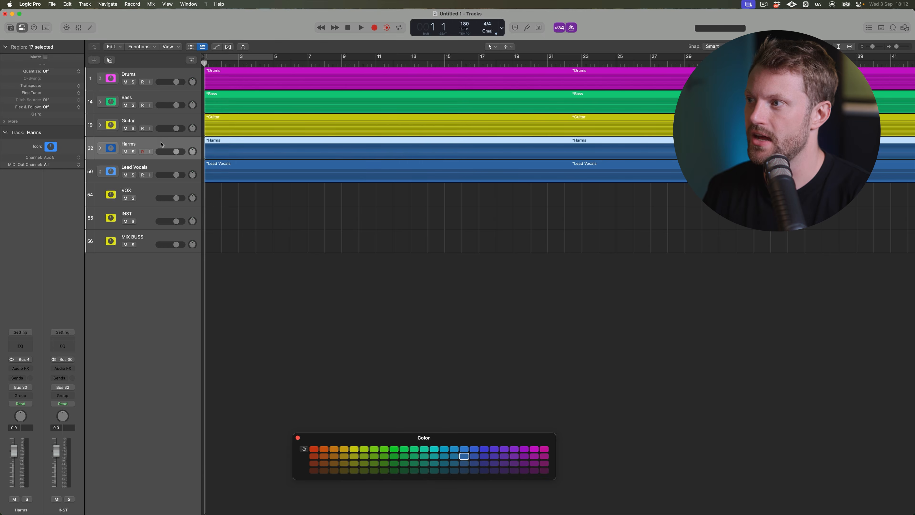
{"action": "left_click", "coordinate": [101, 149]}
{"action": "left_click", "coordinate": [163, 148]}
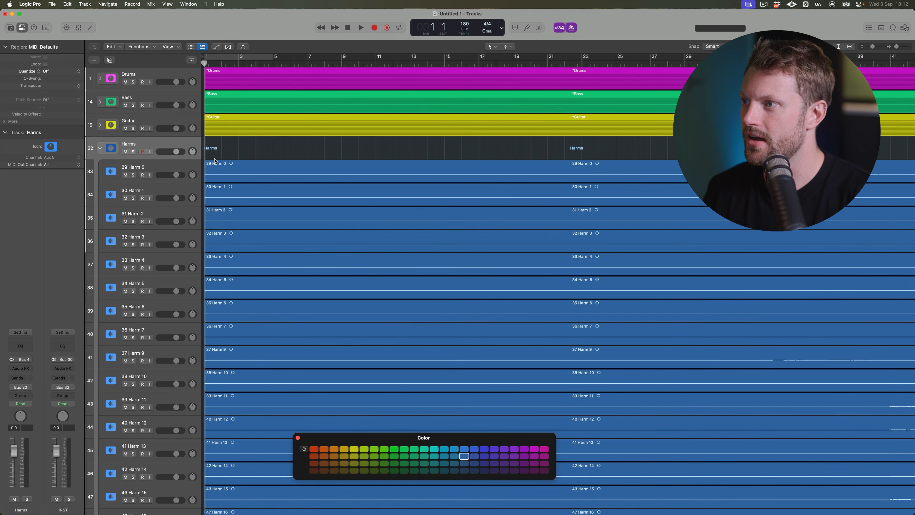
{"action": "scroll", "coordinate": [227, 159], "scroll_direction": "down", "scroll_amount": 8}
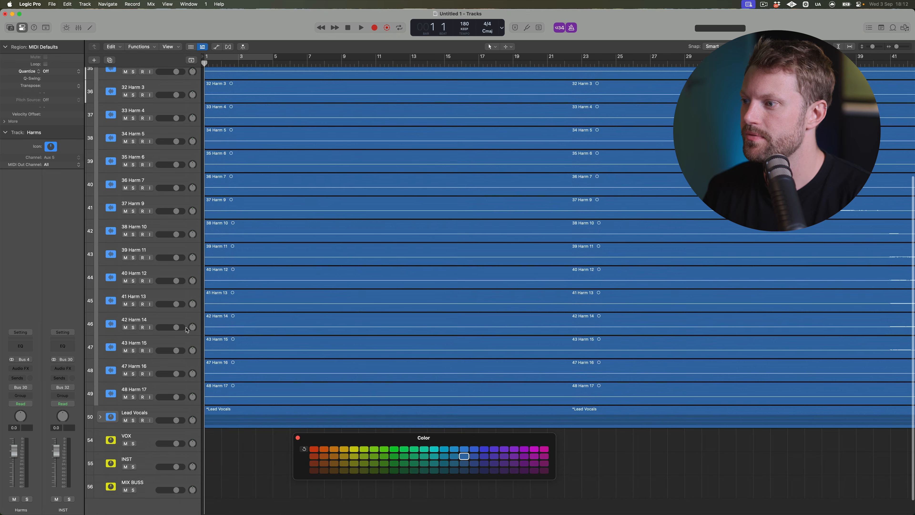
{"action": "left_click", "coordinate": [157, 389], "text": "shift"}
{"action": "left_click", "coordinate": [505, 463]}
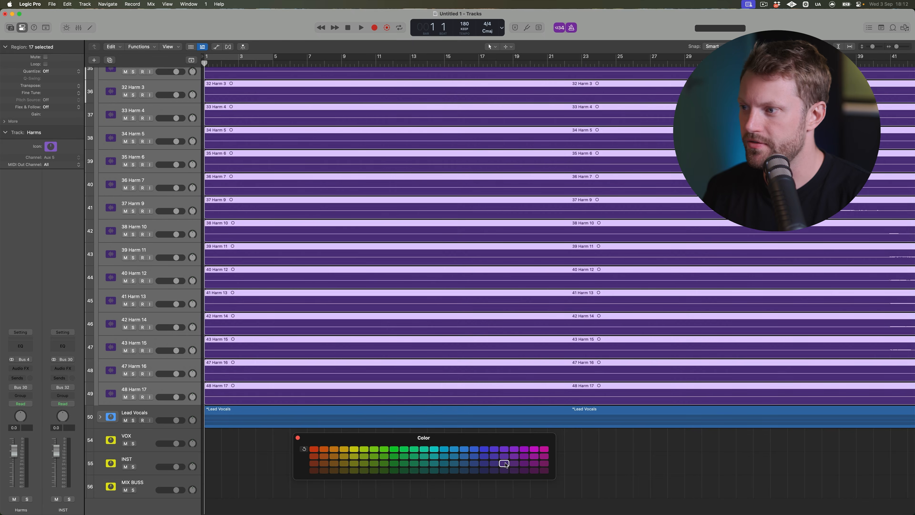
{"action": "scroll", "coordinate": [179, 252], "scroll_direction": "up", "scroll_amount": 5}
{"action": "left_click", "coordinate": [100, 149]}
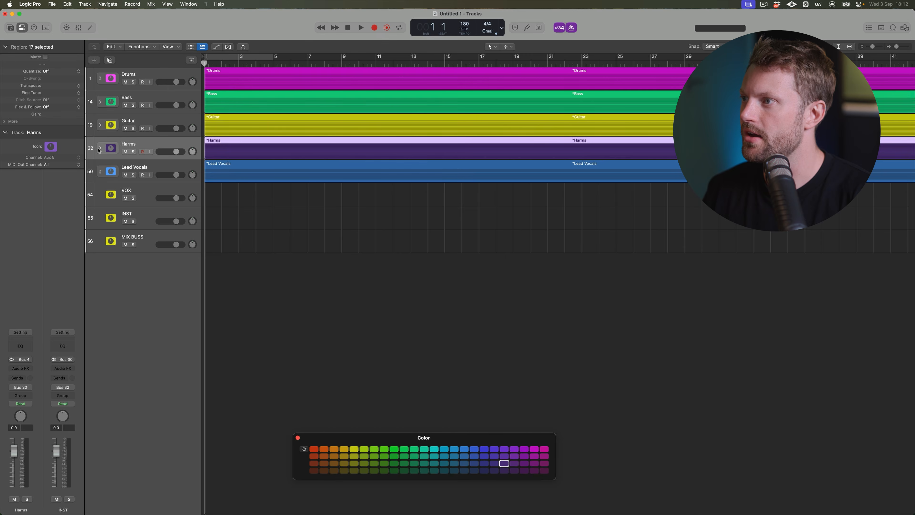
Colour the Lead Vocals stack and its three vocal tracks orange, close the colour palette and collapse the stack.
{"action": "left_click", "coordinate": [100, 173]}
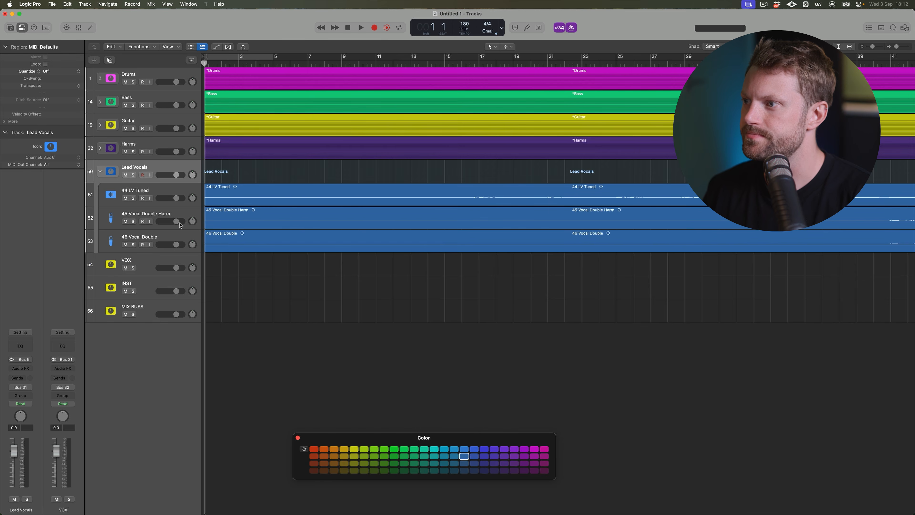
{"action": "left_click", "coordinate": [172, 239], "text": "shift"}
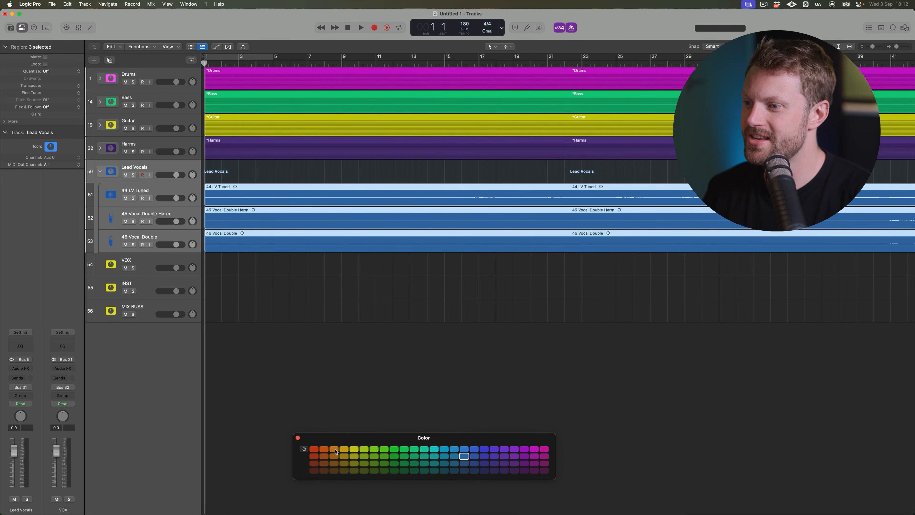
{"action": "left_click", "coordinate": [334, 450]}
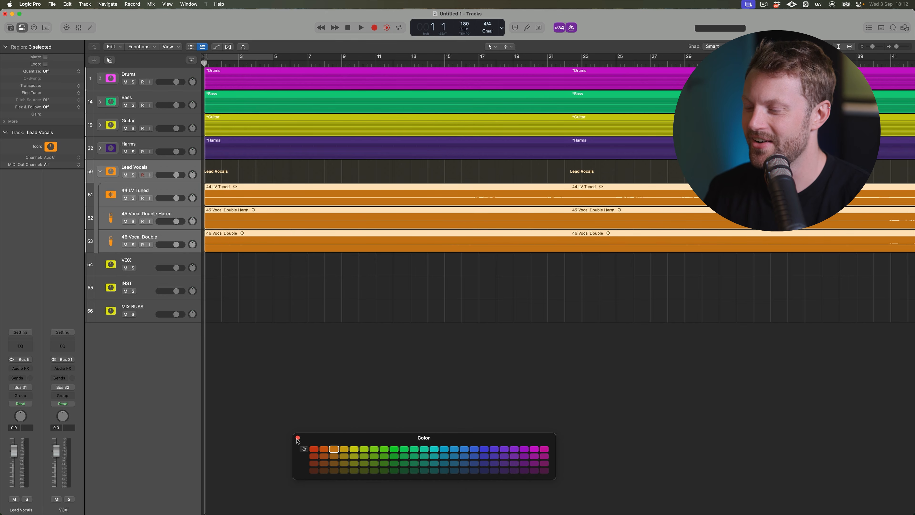
{"action": "left_click", "coordinate": [297, 438]}
{"action": "left_click", "coordinate": [101, 172]}
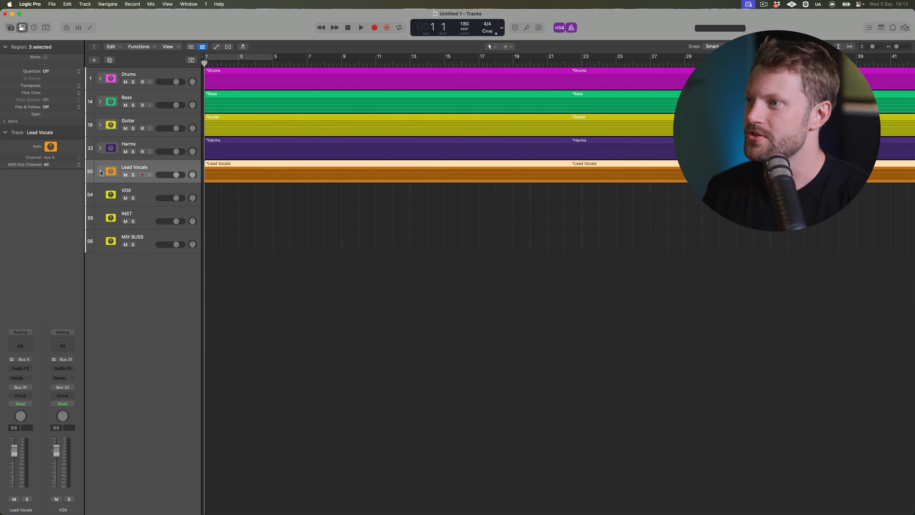
Colour the MIX BUSS track red and close the colour palette.
{"action": "left_click", "coordinate": [148, 247]}
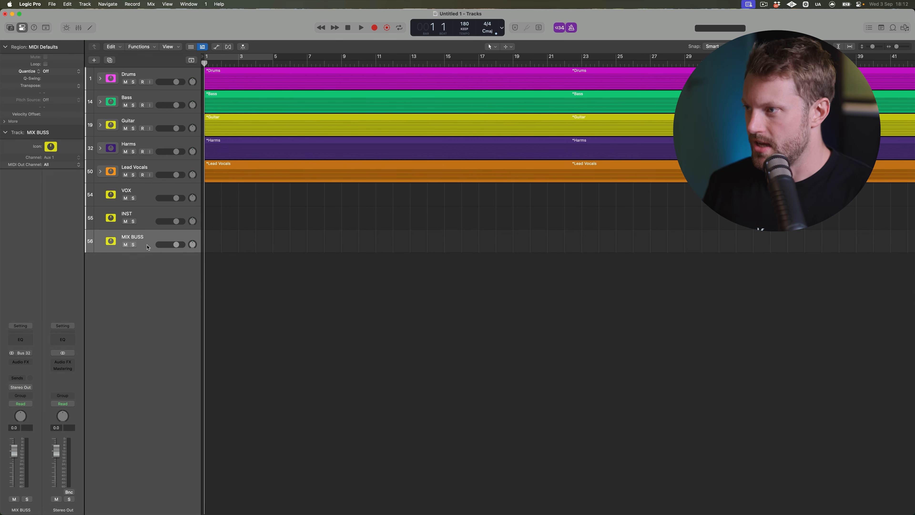
{"action": "key", "text": "alt+c"}
{"action": "left_click", "coordinate": [314, 449]}
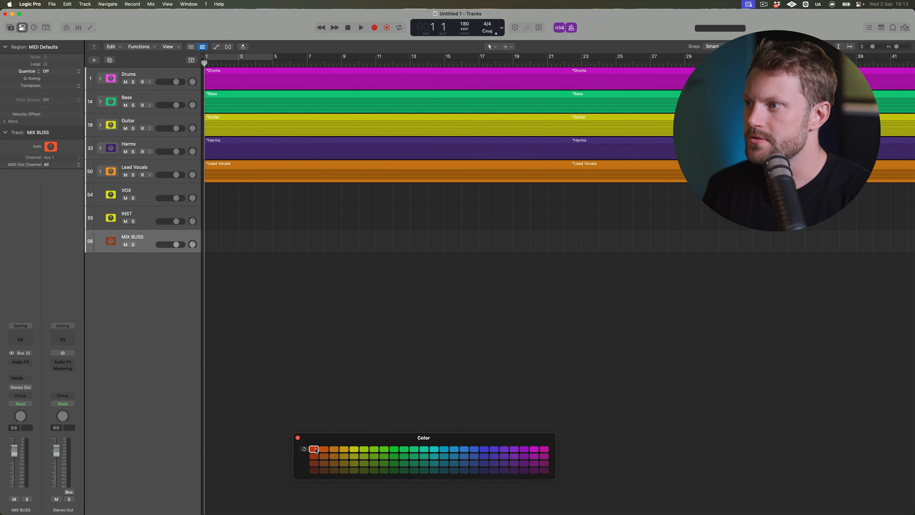
{"action": "left_click", "coordinate": [298, 438]}
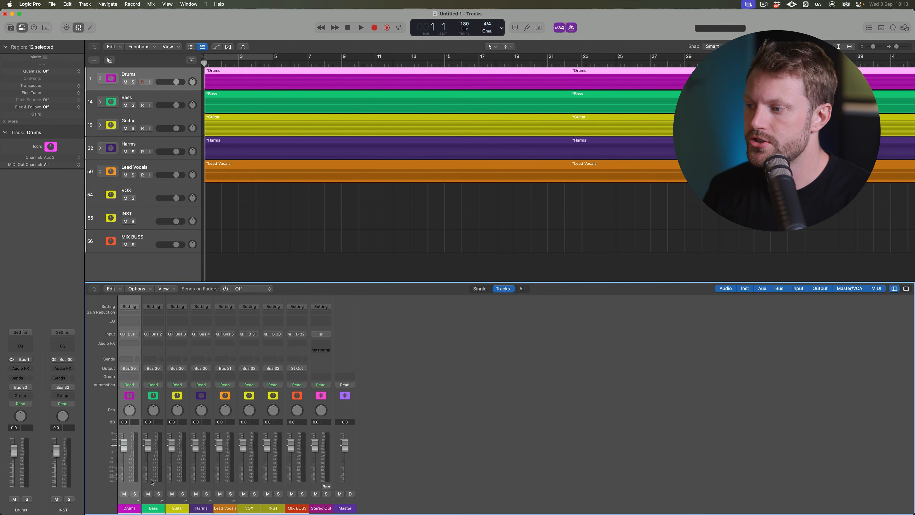
Expand all stacks in the mixer, loop playback over a late section of the song, examine the channel levels, then stop and hide the mixer.
{"action": "left_click", "coordinate": [138, 500]}
{"action": "scroll", "coordinate": [847, 455], "scroll_direction": "right", "scroll_amount": 5}
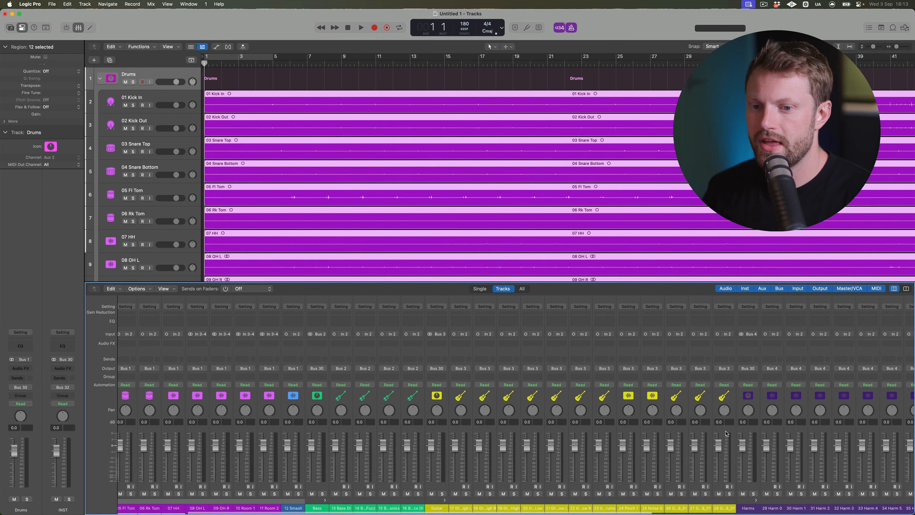
{"action": "key", "text": "space"}
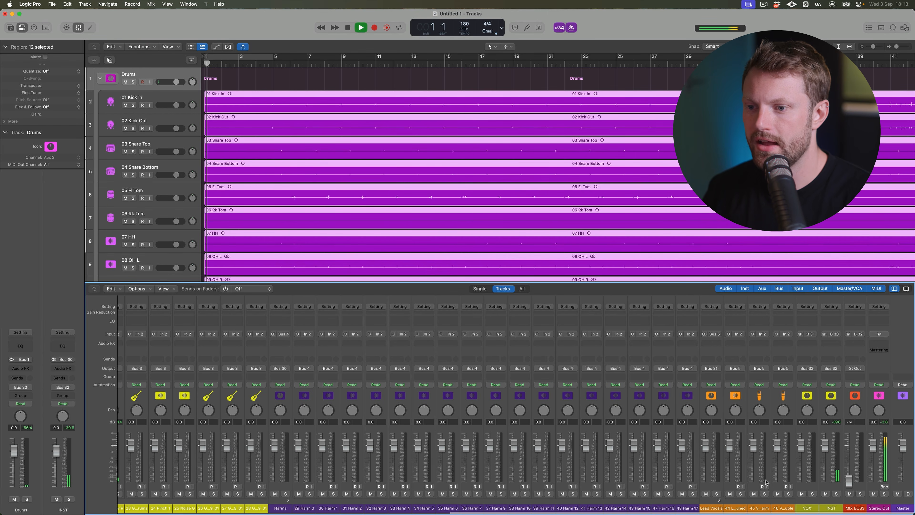
{"action": "key", "text": "space"}
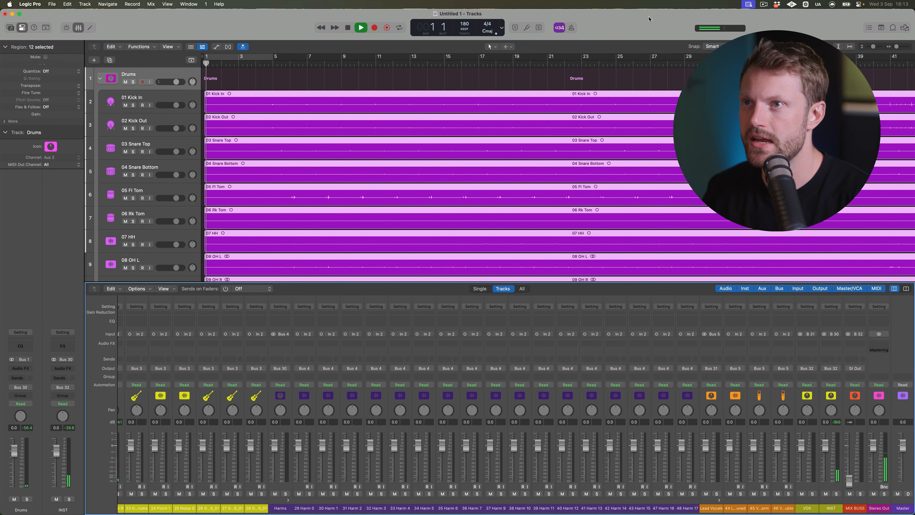
{"action": "scroll", "coordinate": [554, 77], "scroll_direction": "down", "scroll_amount": 5}
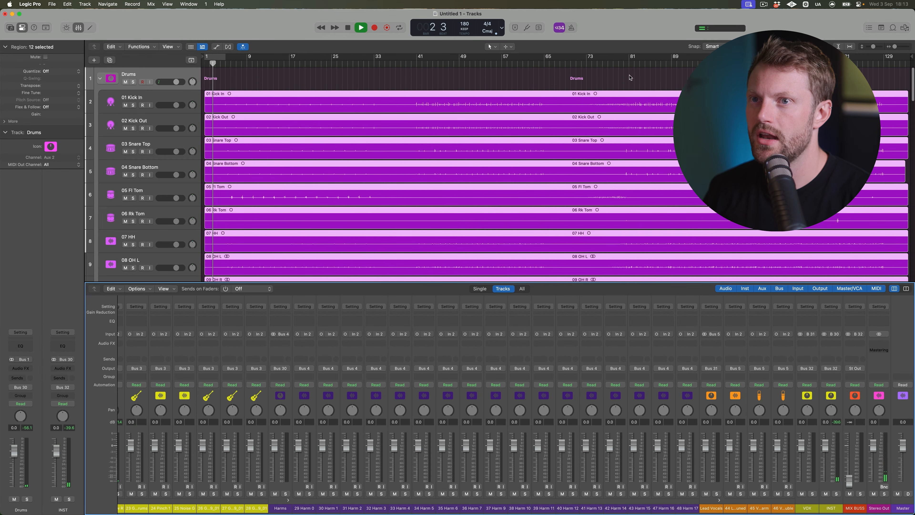
{"action": "left_click_drag", "start_coordinate": [739, 56], "coordinate": [811, 56]}
{"action": "key", "text": "space"}
{"action": "key", "text": "space"}
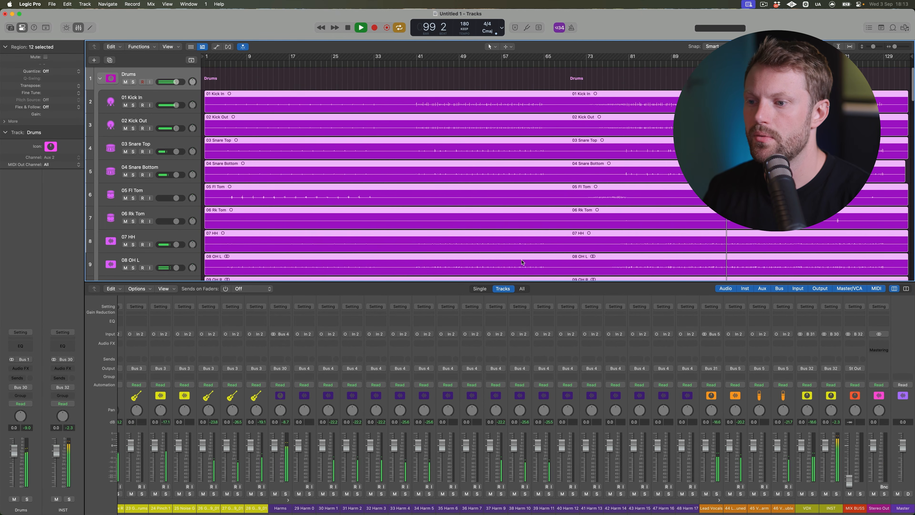
{"action": "scroll", "coordinate": [343, 427], "scroll_direction": "left", "scroll_amount": 20}
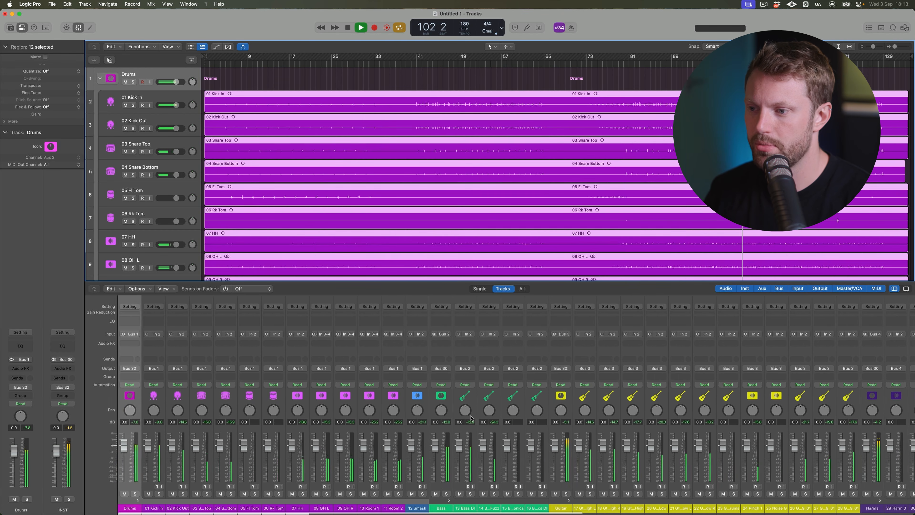
{"action": "scroll", "coordinate": [505, 431], "scroll_direction": "right", "scroll_amount": 2}
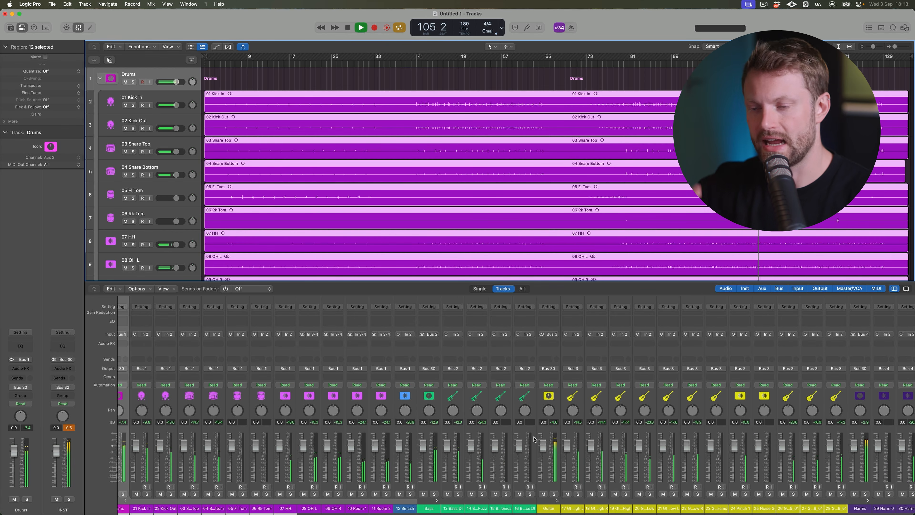
{"action": "key", "text": "space"}
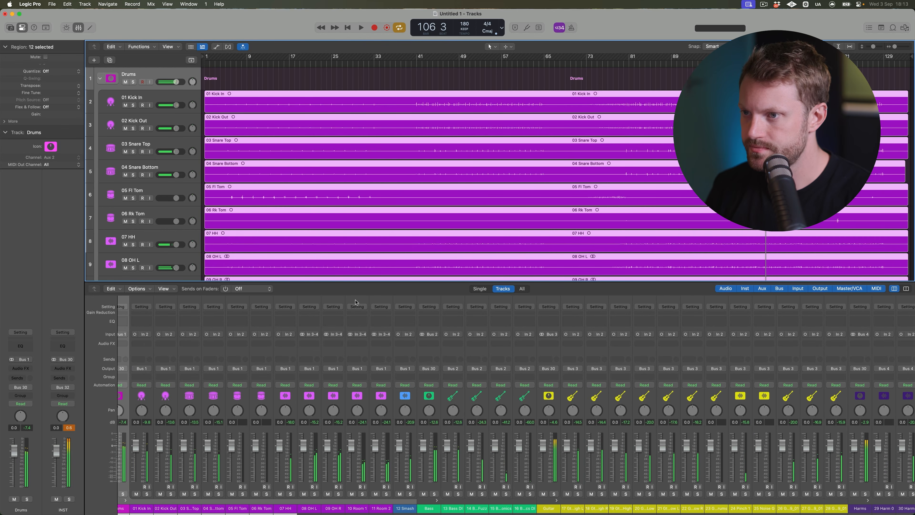
{"action": "key", "text": "x"}
{"action": "left_click", "coordinate": [394, 89]}
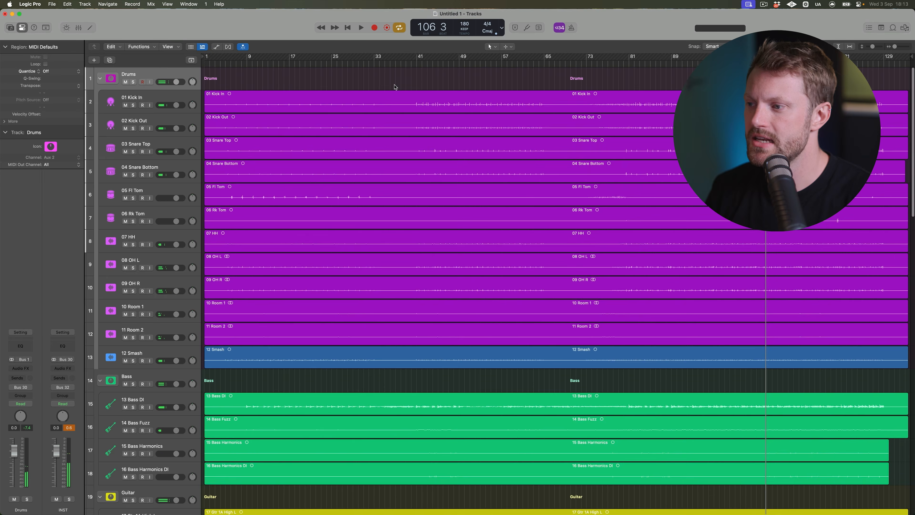
{"action": "key", "text": "super+a"}
{"action": "left_click", "coordinate": [154, 49]}
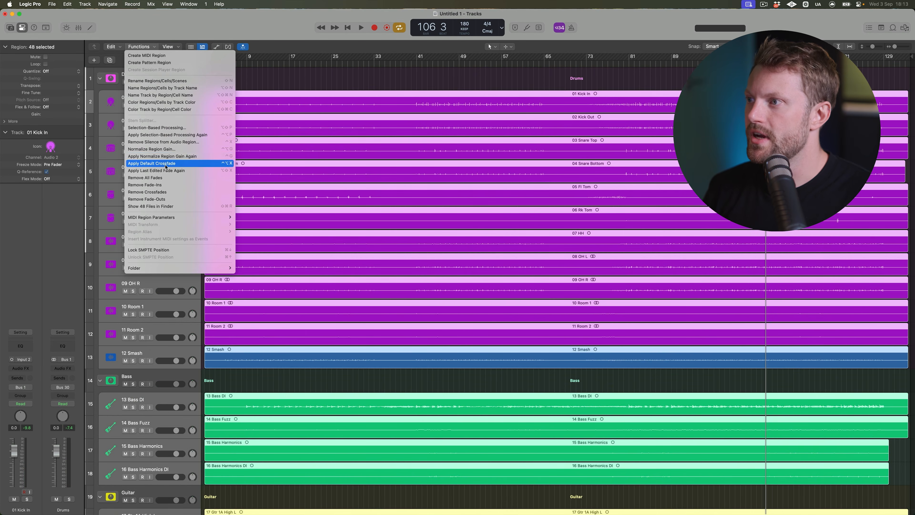
{"action": "left_click", "coordinate": [179, 149]}
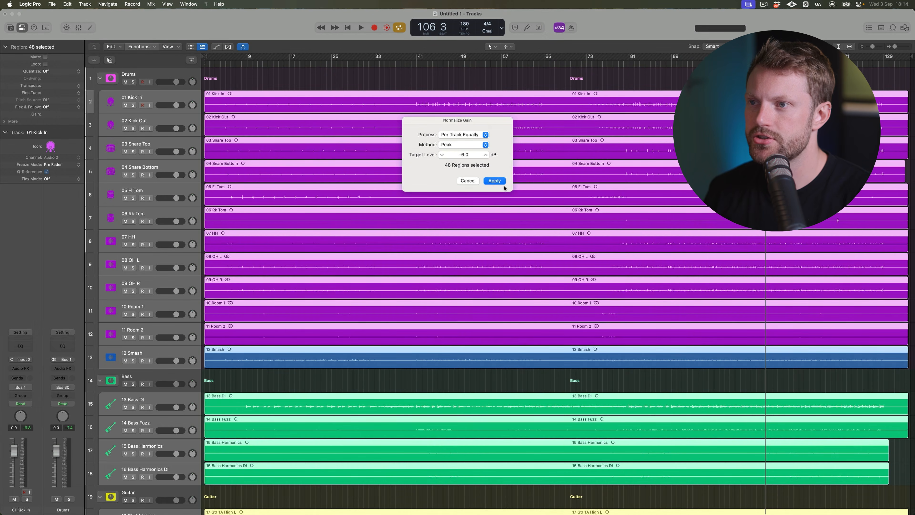
{"action": "left_click", "coordinate": [468, 182]}
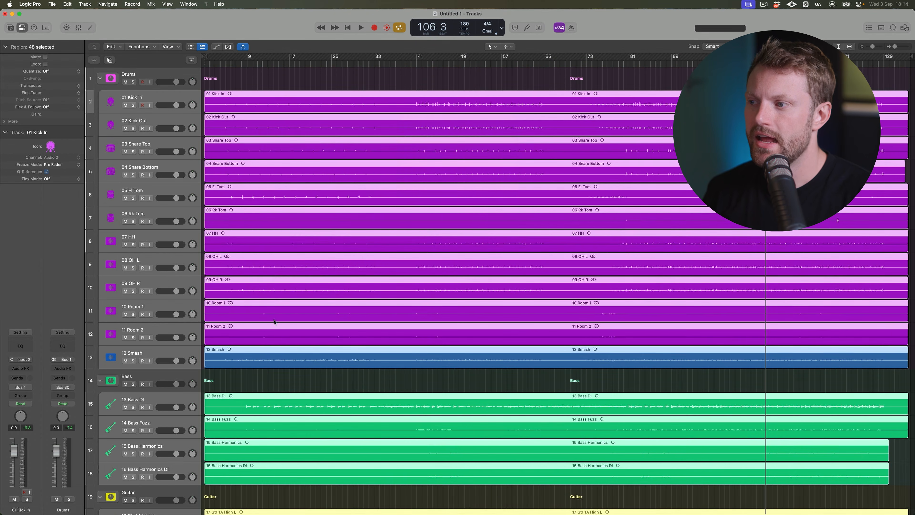
Colour the 12 Smash track, together with 11 Room 2, the same purple as the other drum tracks.
{"action": "left_click", "coordinate": [245, 373]}
{"action": "left_click", "coordinate": [241, 362]}
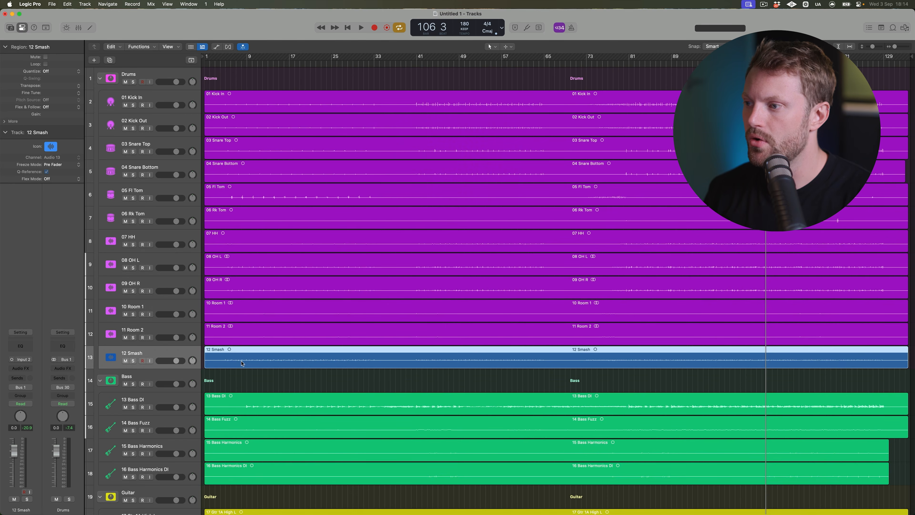
{"action": "left_click", "coordinate": [191, 328], "text": "shift"}
{"action": "key", "text": "alt+c"}
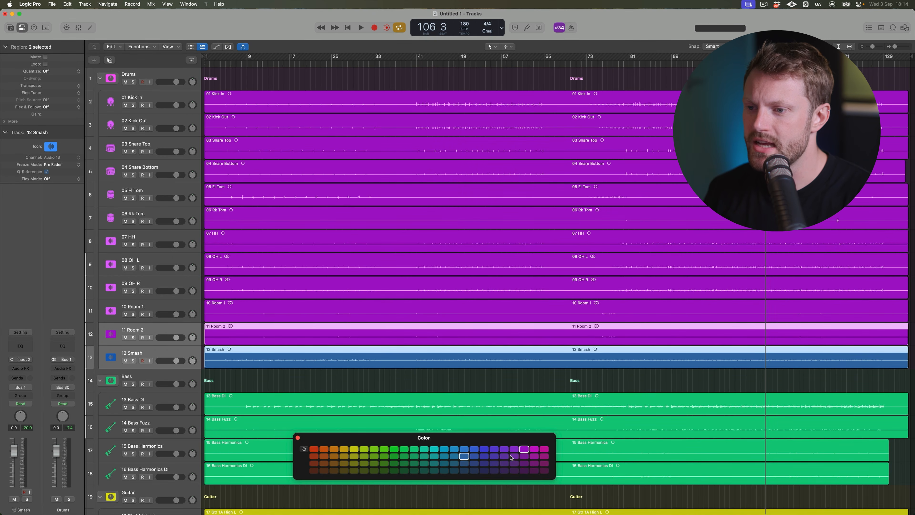
{"action": "left_click", "coordinate": [525, 450]}
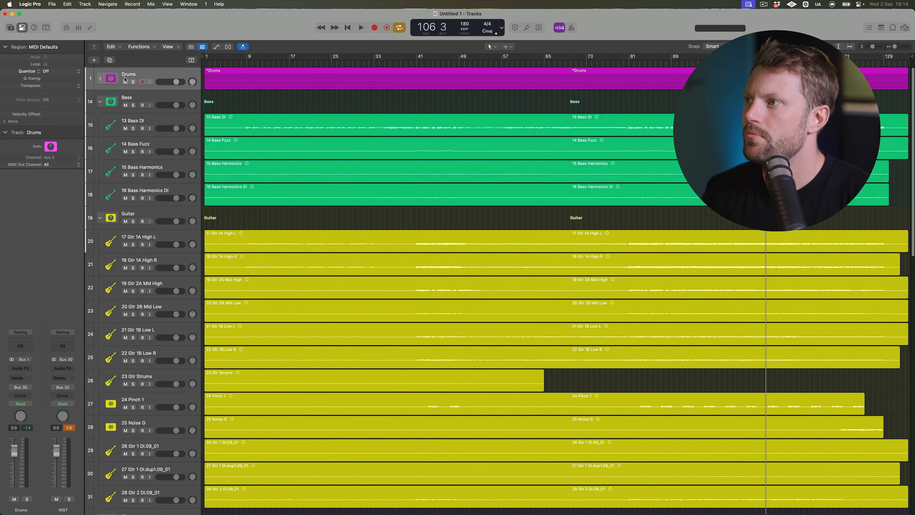
Expand the Drums stack and normalize the gain of all regions per track equally, using the Peak method and a -6.0 dB target.
{"action": "left_click", "coordinate": [100, 79]}
{"action": "key", "text": "super+a"}
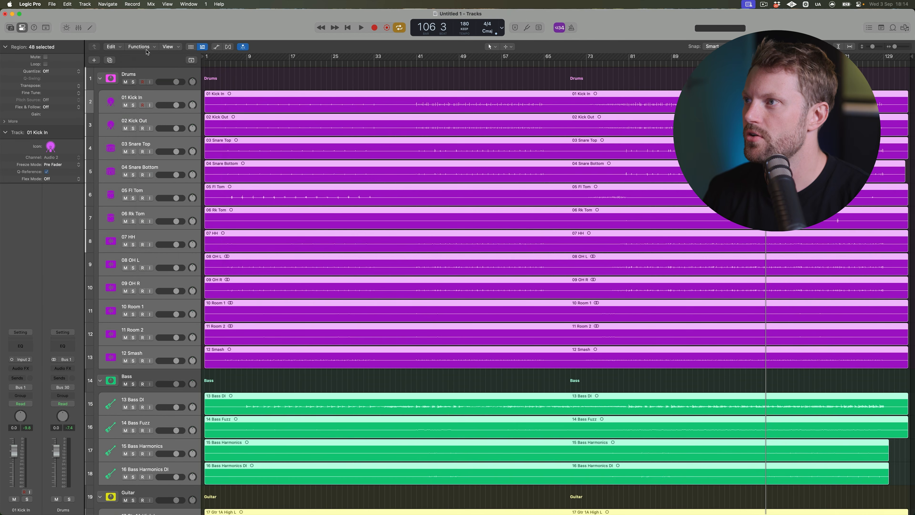
{"action": "left_click", "coordinate": [146, 47]}
{"action": "left_click", "coordinate": [162, 149]}
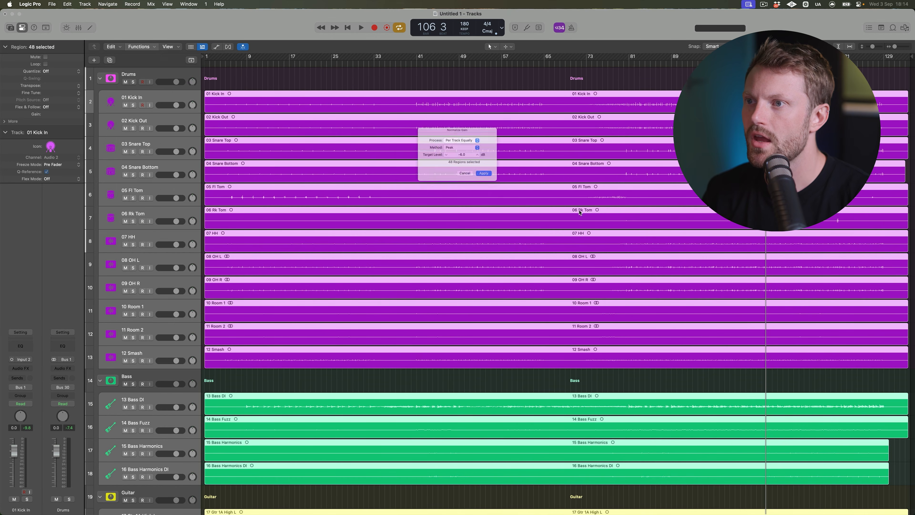
{"action": "left_click", "coordinate": [472, 136]}
{"action": "left_click", "coordinate": [473, 138]}
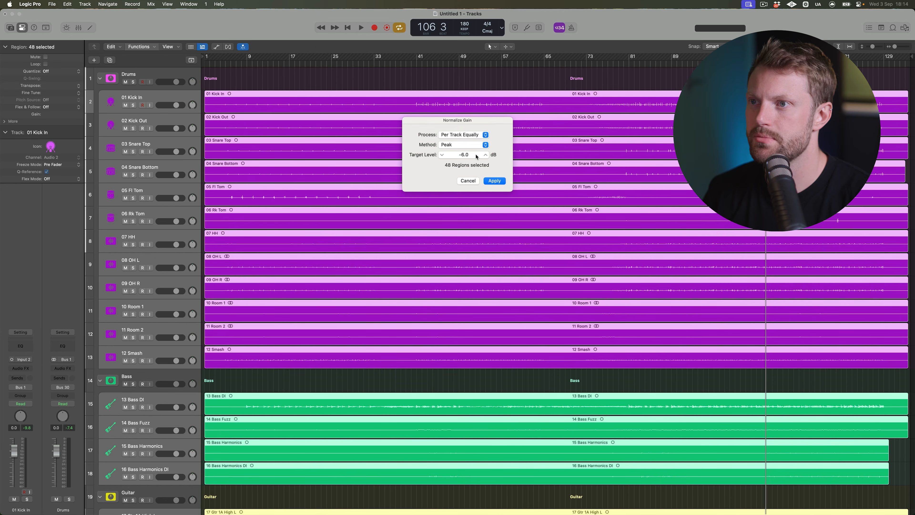
{"action": "left_click", "coordinate": [493, 182]}
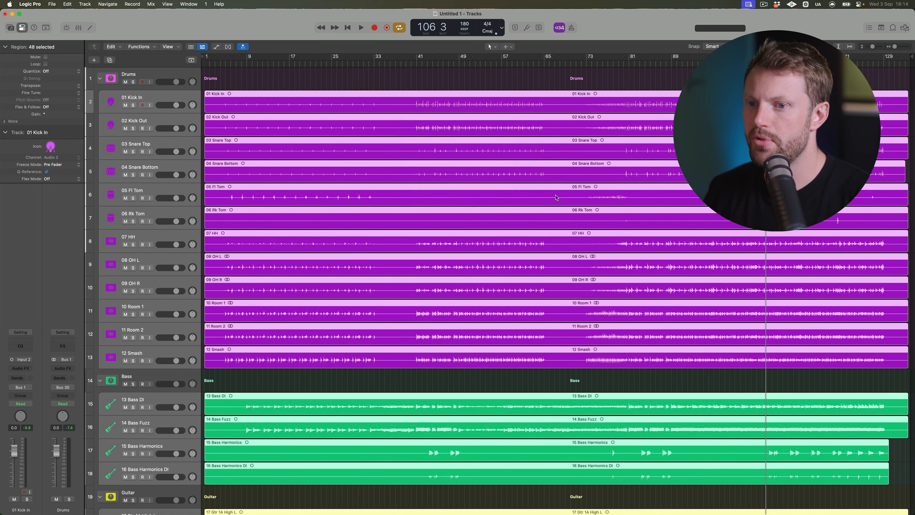
Inspect the normalized waveforms, show the mixer with the Guitar stack selected and play the looped section to examine the levels.
{"action": "scroll", "coordinate": [555, 197], "scroll_direction": "down", "scroll_amount": 15}
{"action": "scroll", "coordinate": [560, 199], "scroll_direction": "up", "scroll_amount": 15}
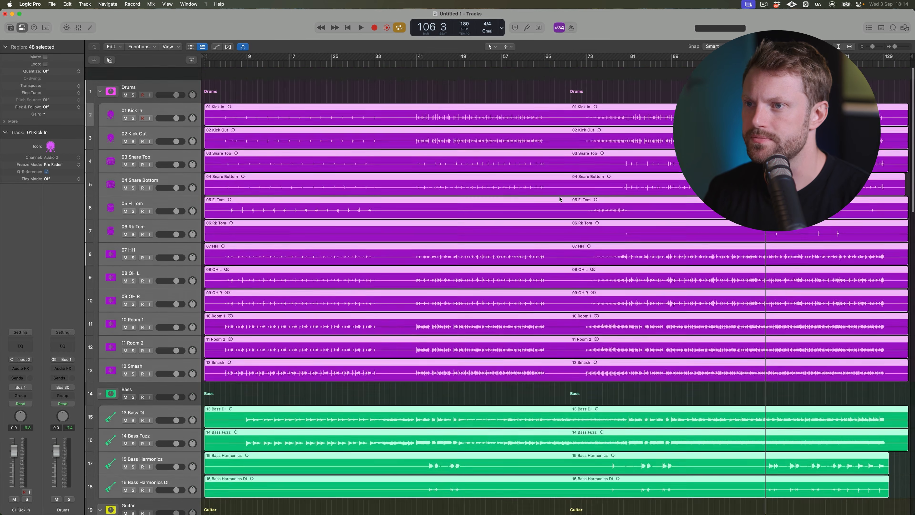
{"action": "key", "text": "x"}
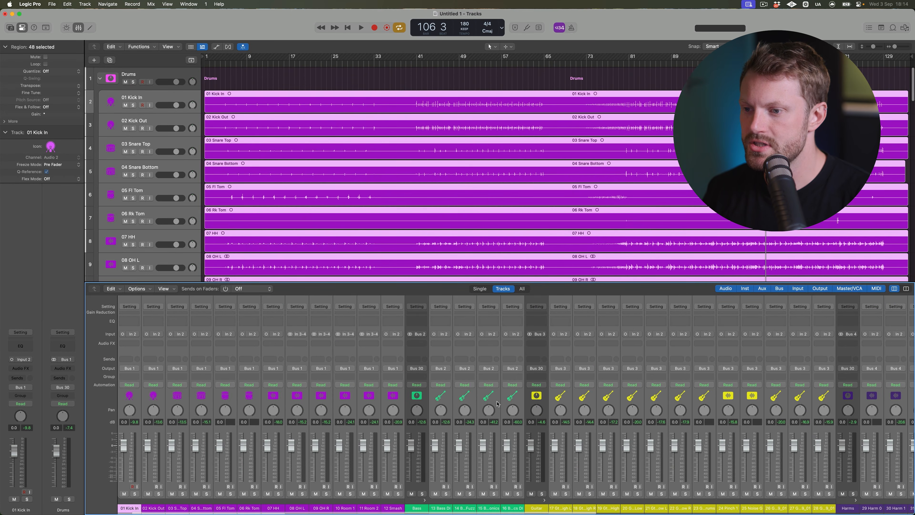
{"action": "left_click", "coordinate": [542, 433]}
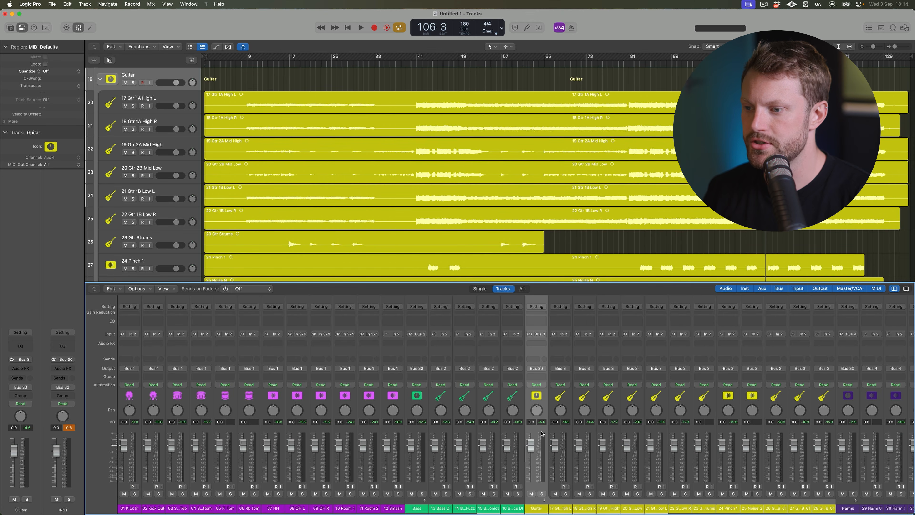
{"action": "scroll", "coordinate": [354, 449], "scroll_direction": "left", "scroll_amount": 1}
{"action": "key", "text": "space"}
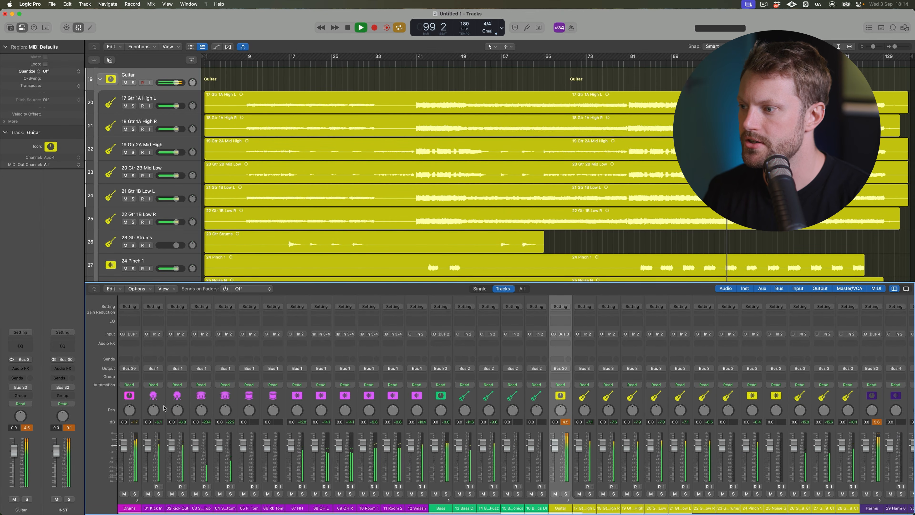
Insert a stereo Gain plug-in on the Drums stack channel, set its gain to -10 dB and reset the peak reading.
{"action": "left_click", "coordinate": [131, 344]}
{"action": "type", "text": "gain"}
{"action": "mouse_move", "coordinate": [155, 362]}
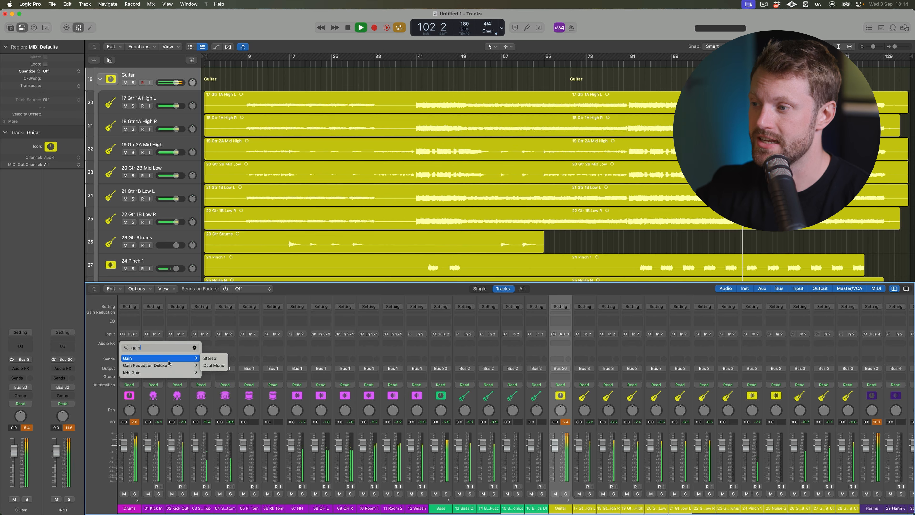
{"action": "left_click", "coordinate": [210, 358]}
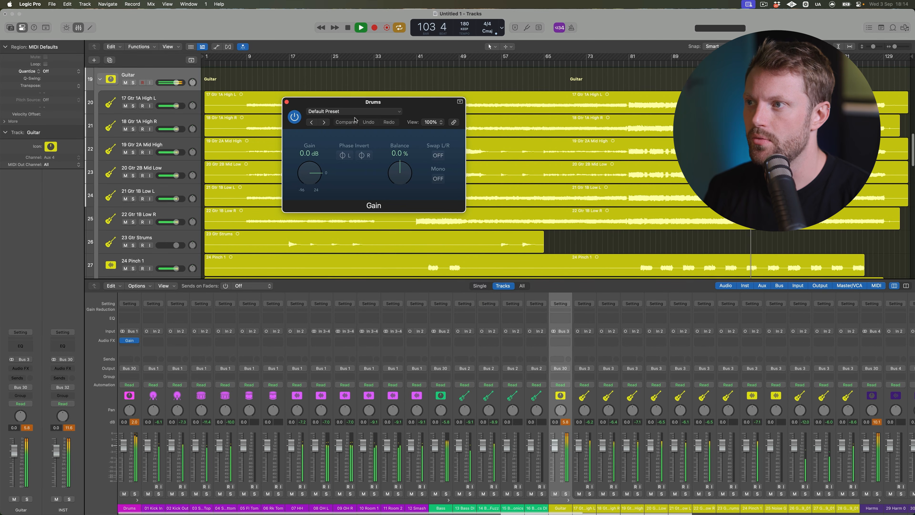
{"action": "double_click", "coordinate": [312, 151]}
{"action": "type", "text": "-10"}
{"action": "key", "text": "Return"}
{"action": "left_click", "coordinate": [135, 422]}
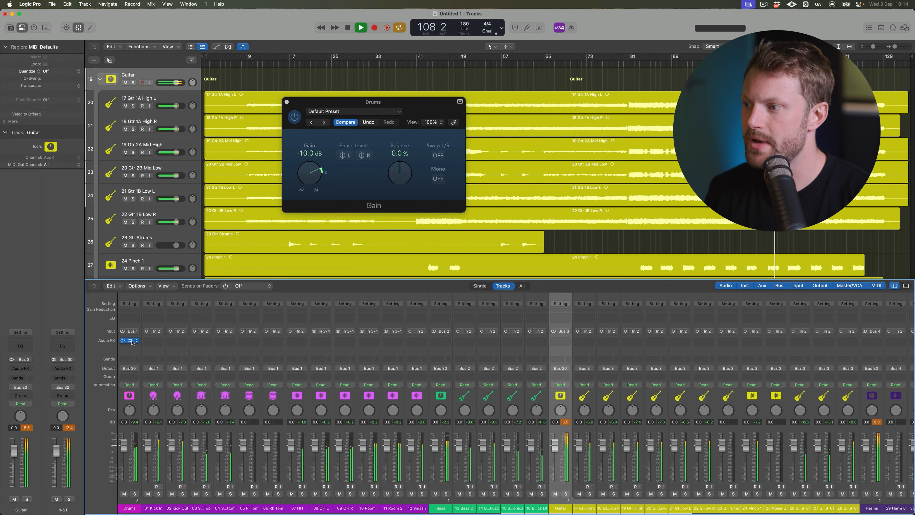
Collapse all the stacks and copy the Drums Gain plug-in to the Bass, Guitar, Harms and Lead Vocals stacks.
{"action": "left_click", "coordinate": [100, 79], "text": "alt"}
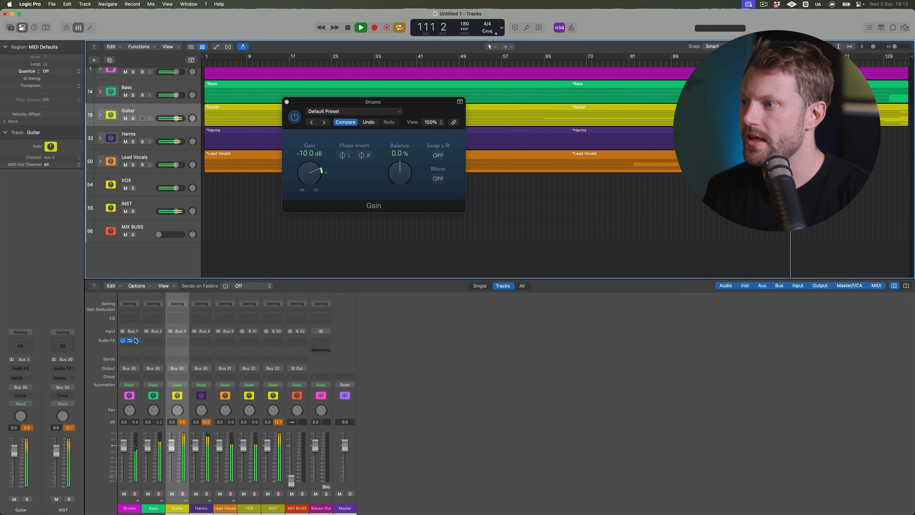
{"action": "left_click_drag", "start_coordinate": [134, 341], "coordinate": [203, 341]}
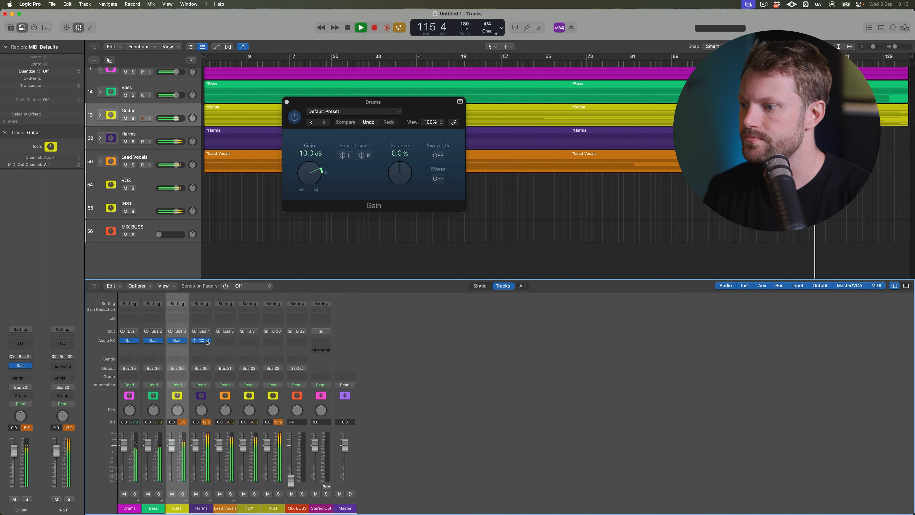
{"action": "left_click_drag", "start_coordinate": [204, 341], "coordinate": [225, 341]}
Check the Gain plug-in on the Harms stack, reset the mixer's peak readings and close the plug-in window.
{"action": "left_click", "coordinate": [203, 341]}
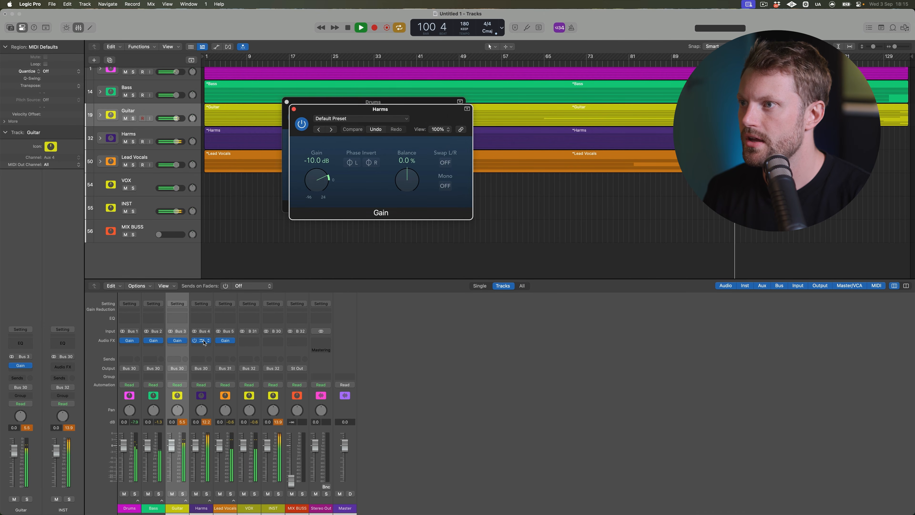
{"action": "left_click", "coordinate": [192, 422]}
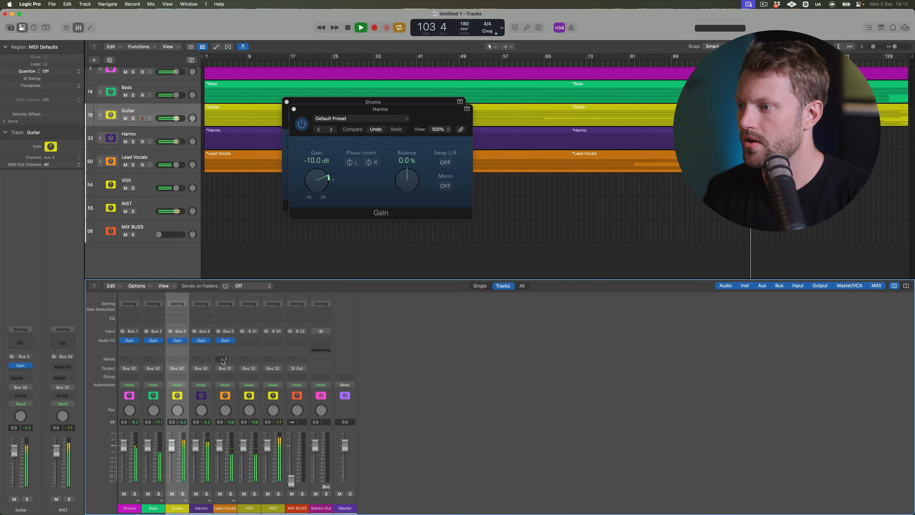
{"action": "left_click", "coordinate": [203, 341]}
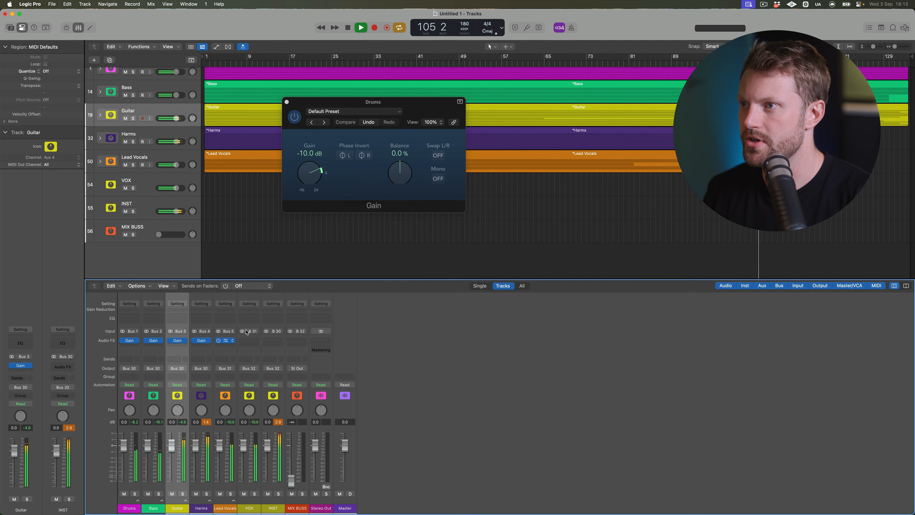
Set the gain in the Drums stack's Gain plug-in to -20 dB.
{"action": "double_click", "coordinate": [308, 152]}
{"action": "type", "text": "-20"}
{"action": "key", "text": "Return"}
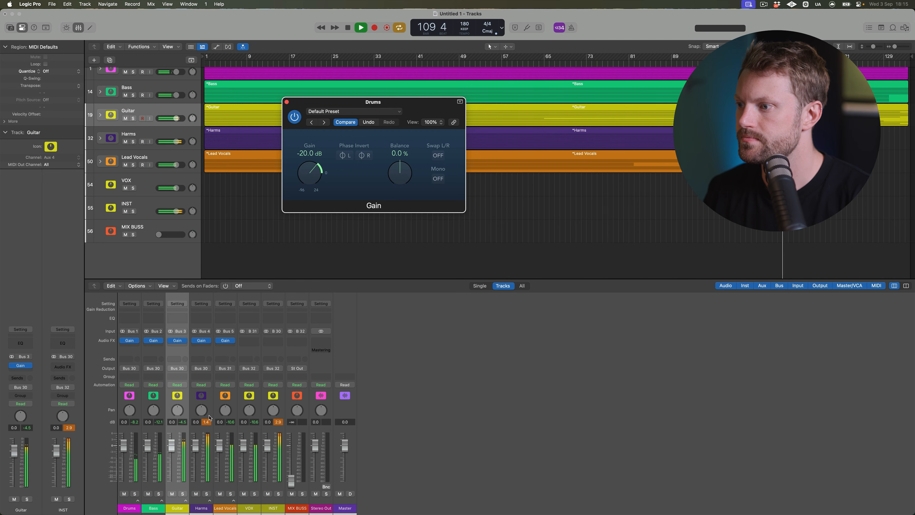
Set the gain in the Harms stack's Gain plug-in to -20 dB and reset the mixer's peak readings.
{"action": "left_click", "coordinate": [202, 340]}
{"action": "double_click", "coordinate": [316, 160]}
{"action": "type", "text": "-20"}
{"action": "key", "text": "Return"}
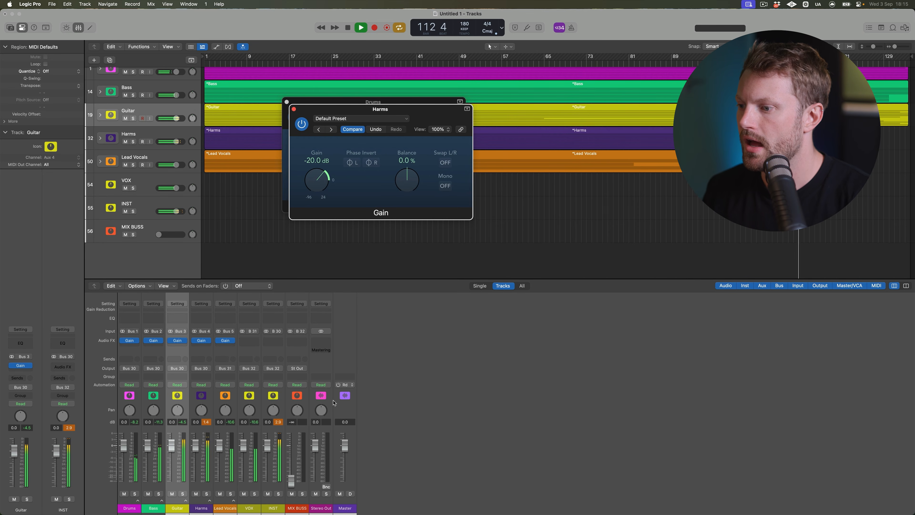
{"action": "left_click_drag", "start_coordinate": [202, 415], "coordinate": [204, 417]}
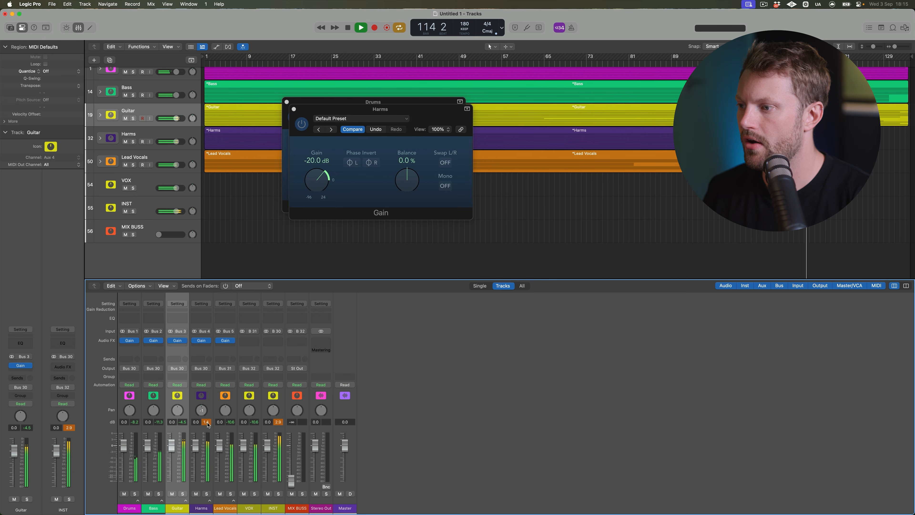
{"action": "left_click", "coordinate": [280, 428]}
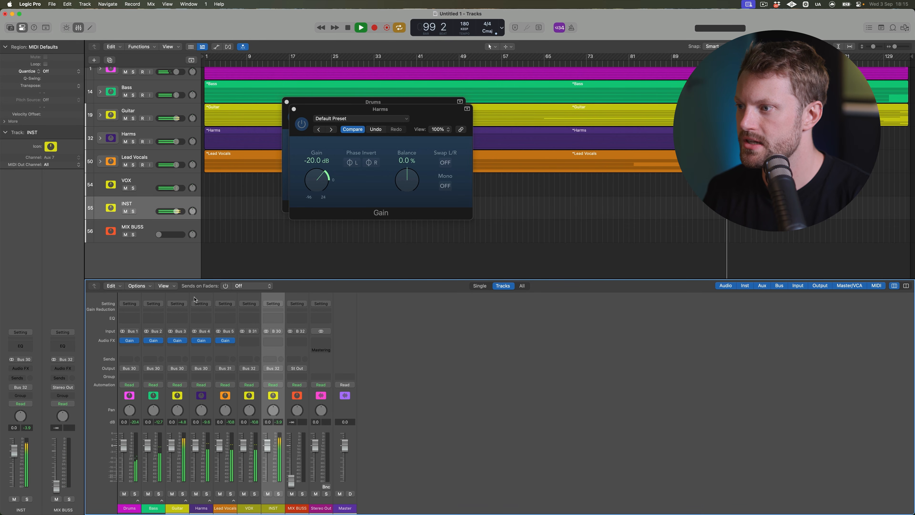
Copy the Gain plug-in from the Harms stack to the INST channel and close the open plug-in windows.
{"action": "mouse_move", "coordinate": [205, 345]}
{"action": "left_click_drag", "start_coordinate": [247, 343], "coordinate": [273, 341]}
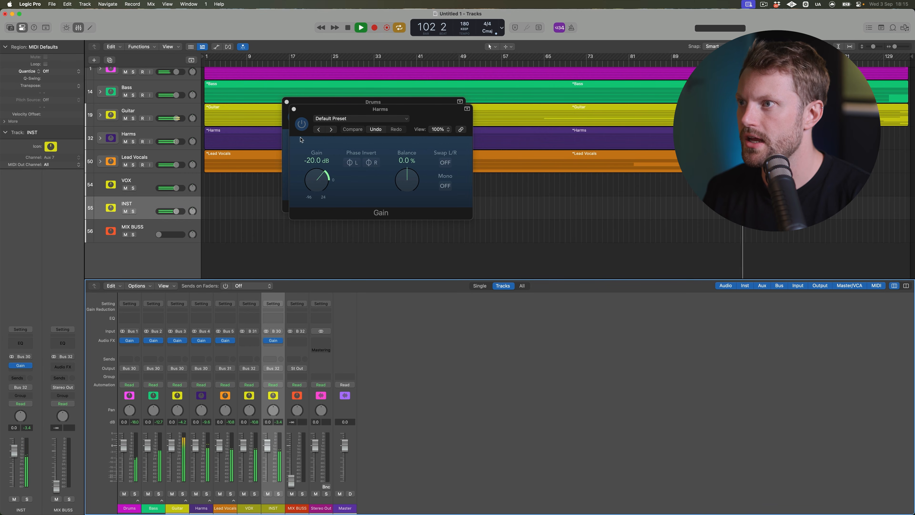
{"action": "left_click", "coordinate": [295, 109]}
{"action": "left_click", "coordinate": [287, 102]}
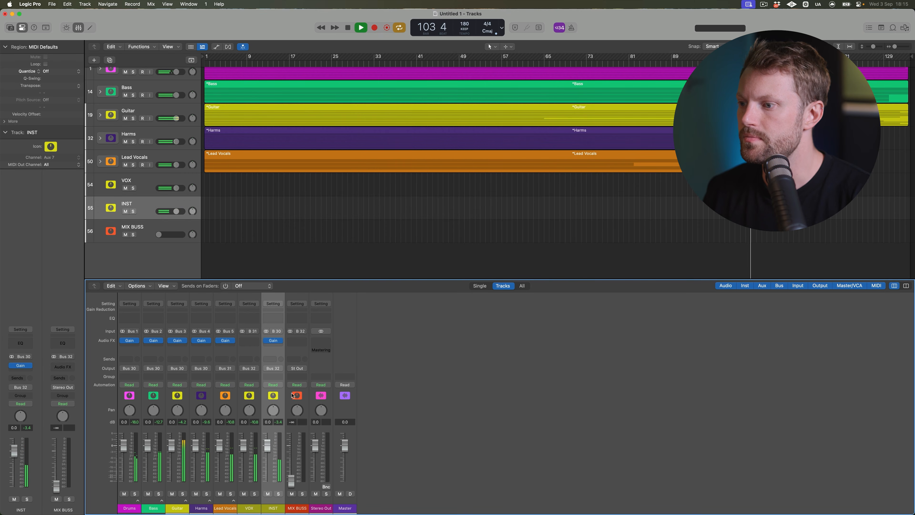
Set the gain in the INST channel's Gain plug-in to -10 dB and switch the plug-in back on.
{"action": "left_click", "coordinate": [273, 341]}
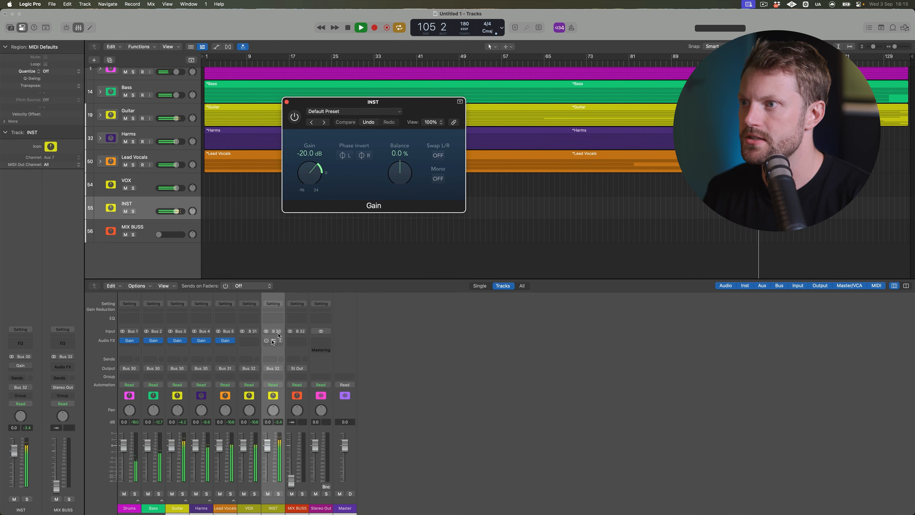
{"action": "double_click", "coordinate": [309, 152]}
{"action": "type", "text": "-10"}
{"action": "key", "text": "Return"}
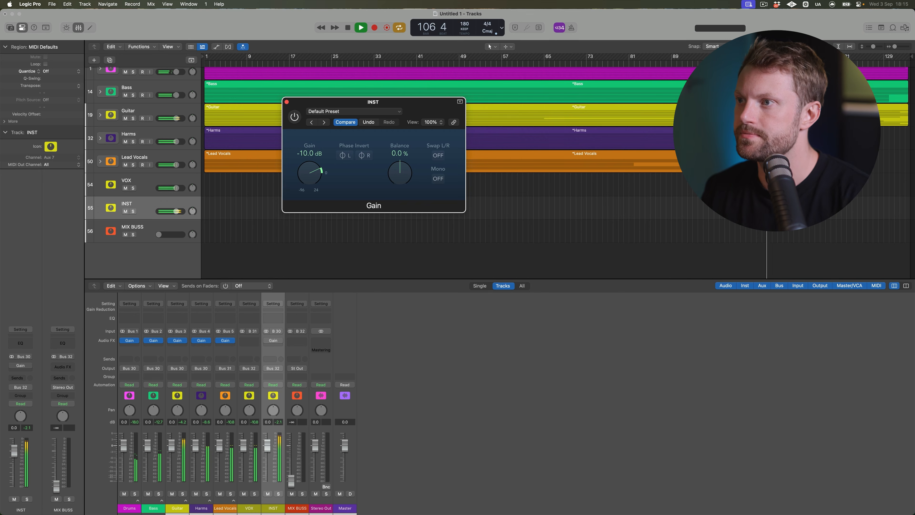
{"action": "left_click", "coordinate": [296, 118]}
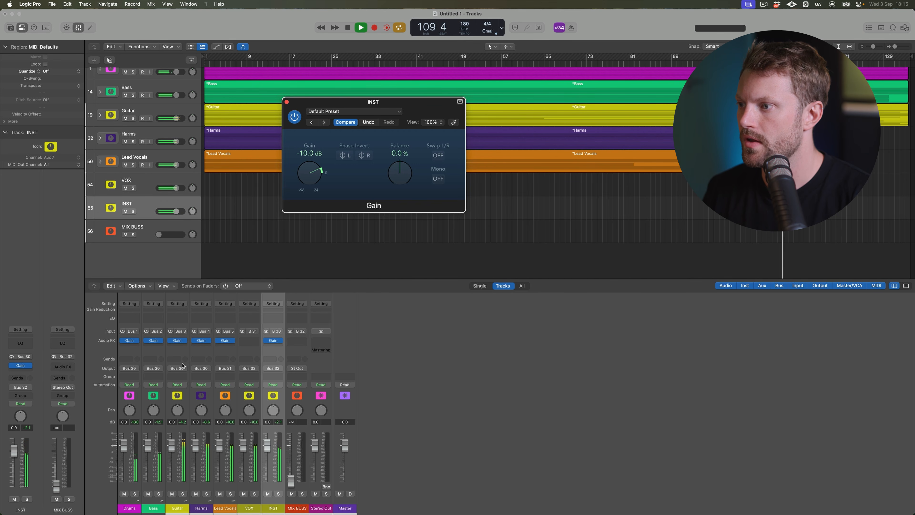
Set the gain in the Guitar stack's Gain plug-in to -15 dB and close its window.
{"action": "left_click", "coordinate": [177, 341]}
{"action": "double_click", "coordinate": [321, 161]}
{"action": "type", "text": "-15"}
{"action": "key", "text": "Return"}
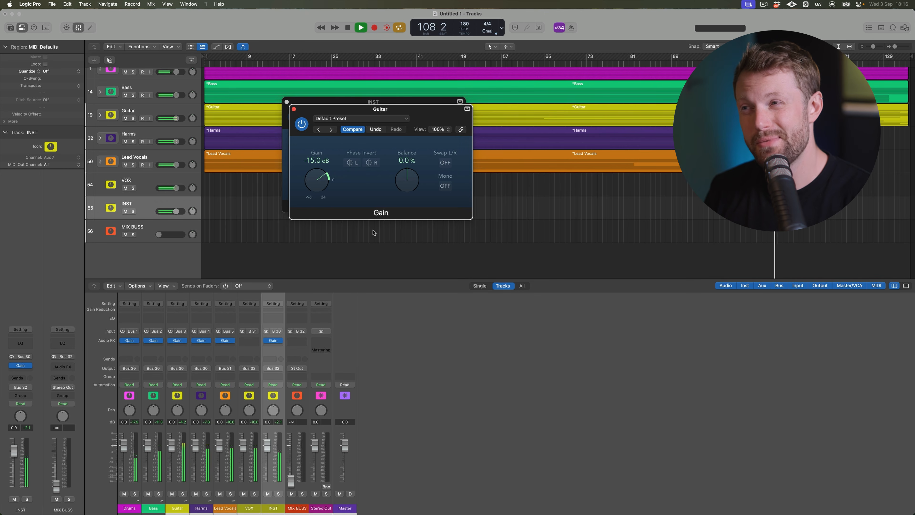
{"action": "left_click", "coordinate": [294, 109]}
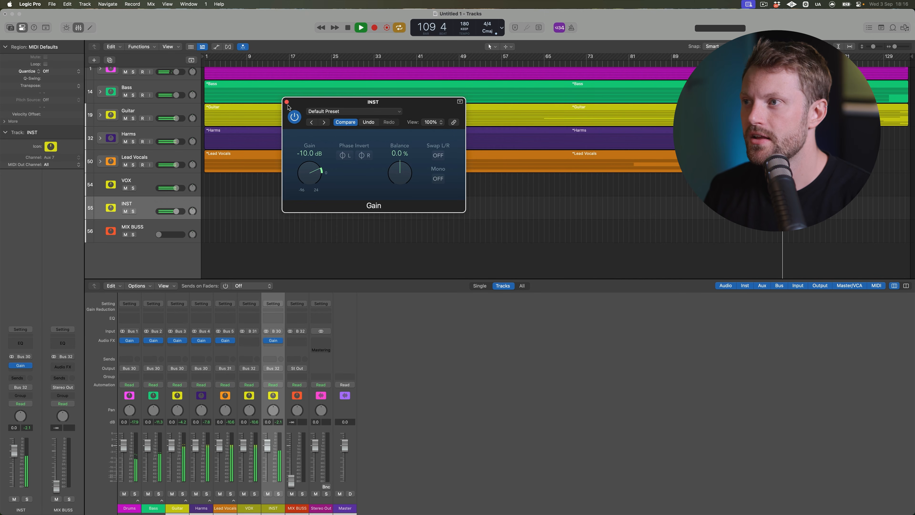
Set the gain in the INST channel's Gain plug-in to -3 dB and close the plug-in window.
{"action": "left_click", "coordinate": [287, 102]}
{"action": "left_click", "coordinate": [274, 341]}
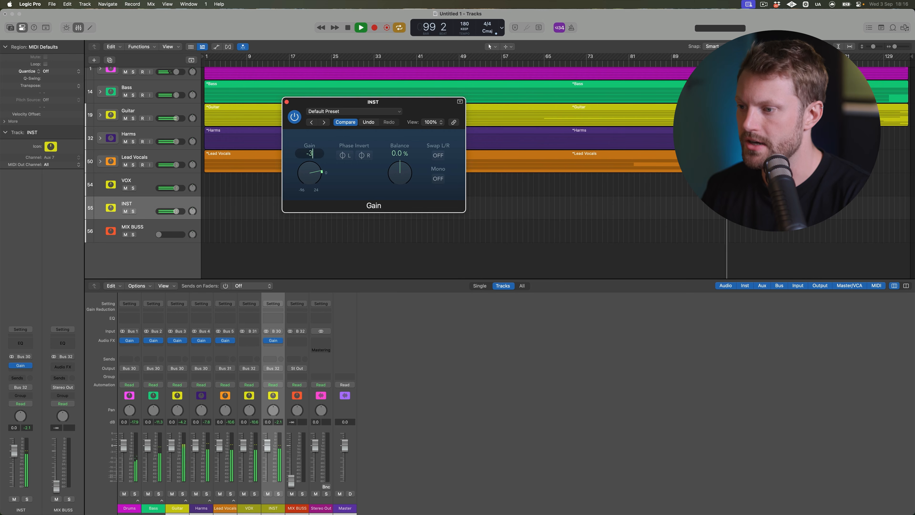
{"action": "left_click", "coordinate": [287, 103]}
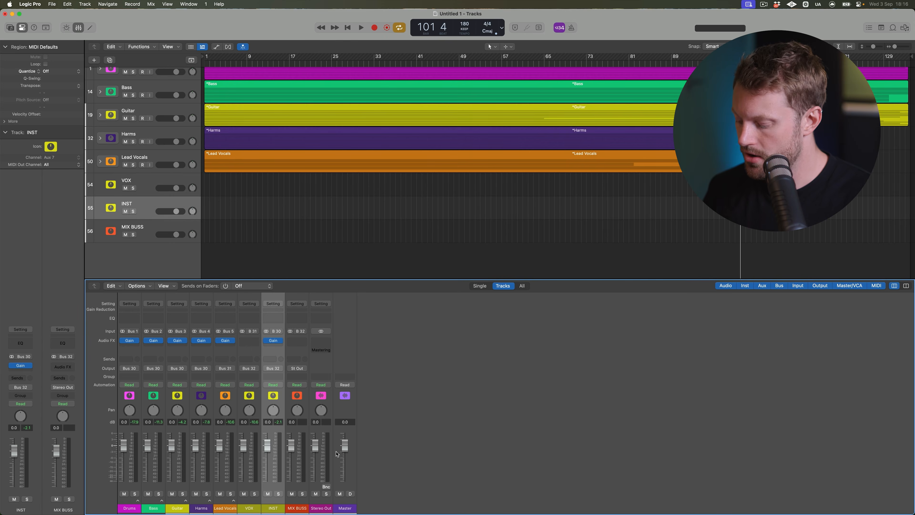
Expand all the stacks, select every audio region and pull the individual tracks' volume faders down to minimum.
{"action": "scroll", "coordinate": [108, 111], "scroll_direction": "up", "scroll_amount": 3}
{"action": "left_click", "coordinate": [101, 79], "text": "alt"}
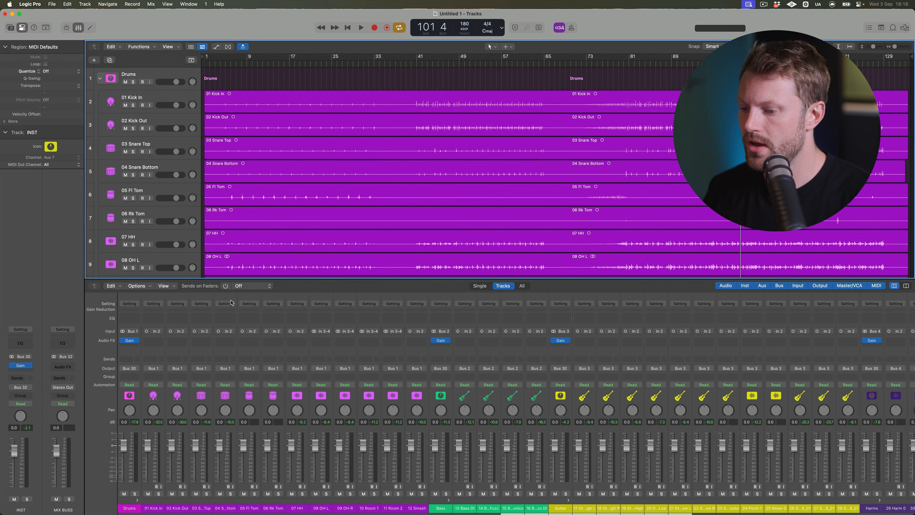
{"action": "key", "text": "super+a"}
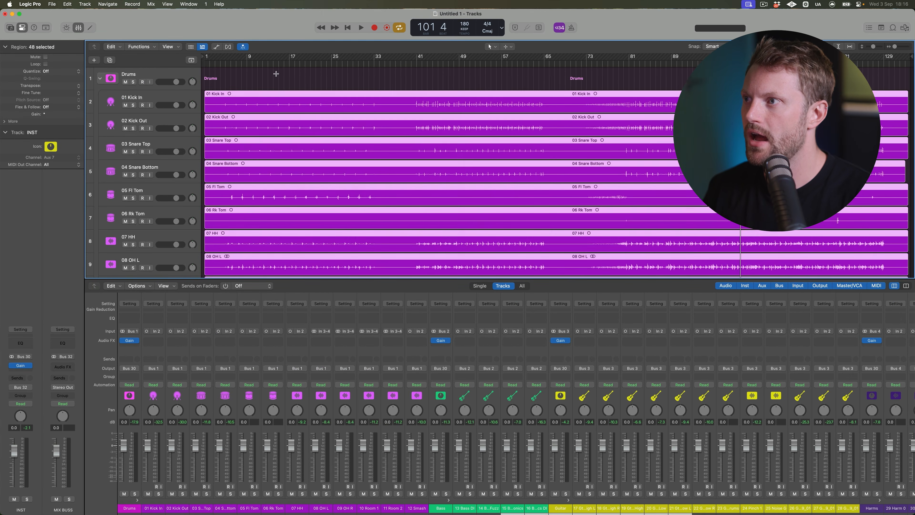
{"action": "key", "text": "x"}
{"action": "left_click_drag", "start_coordinate": [177, 105], "coordinate": [160, 105]}
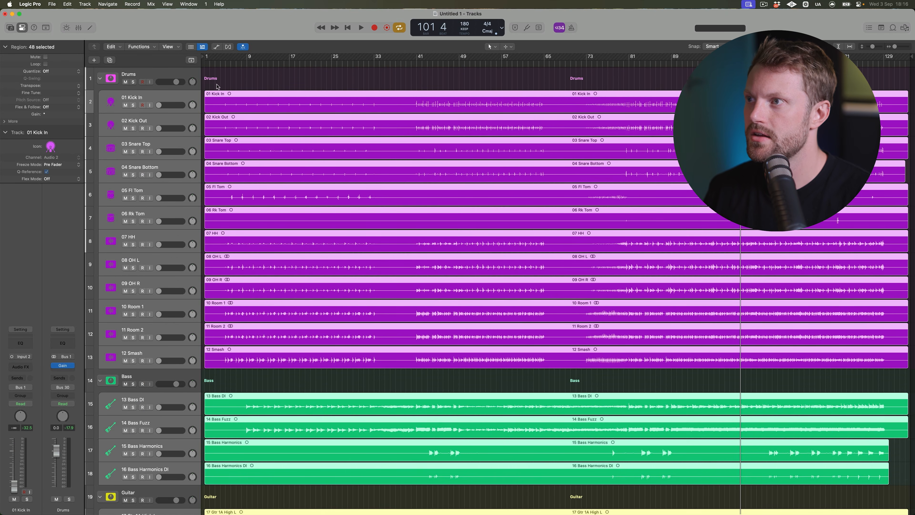
{"action": "left_click", "coordinate": [227, 88]}
{"action": "key", "text": "super+a"}
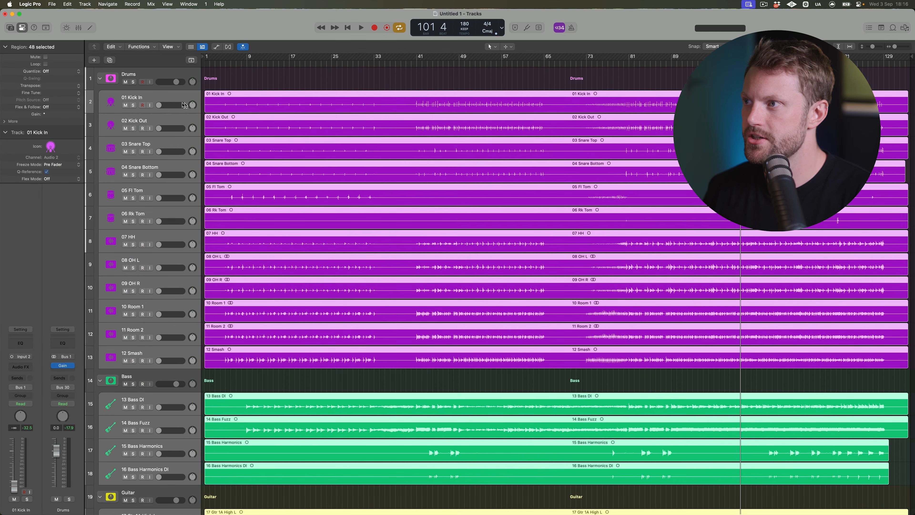
{"action": "left_click", "coordinate": [184, 87]}
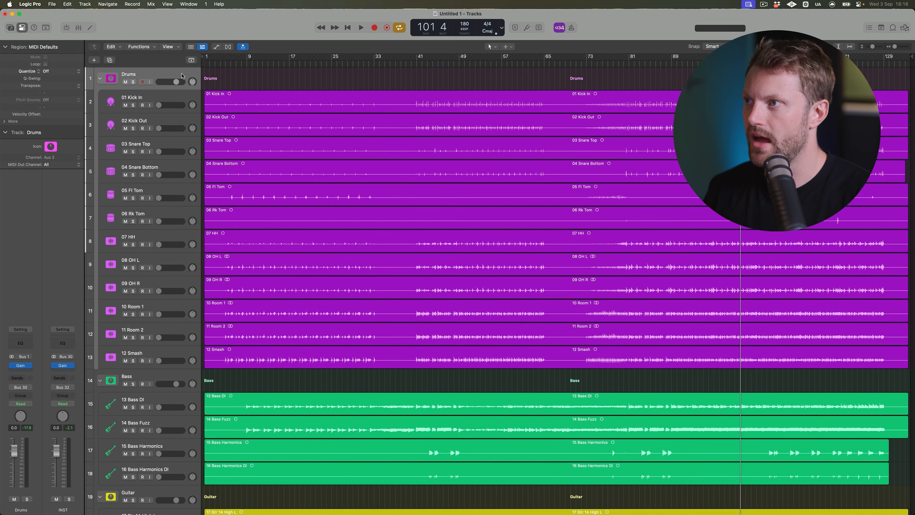
{"action": "key", "text": "x"}
{"action": "scroll", "coordinate": [493, 450], "scroll_direction": "right", "scroll_amount": 15}
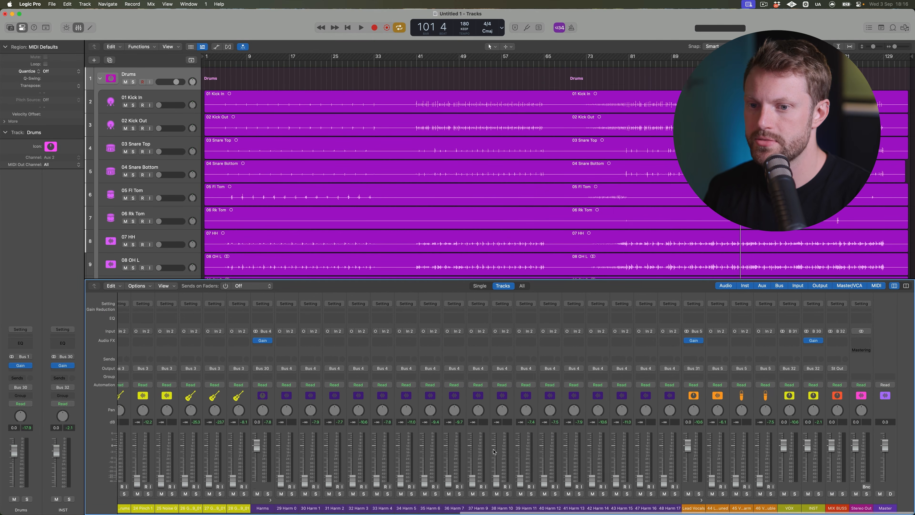
{"action": "key", "text": "x"}
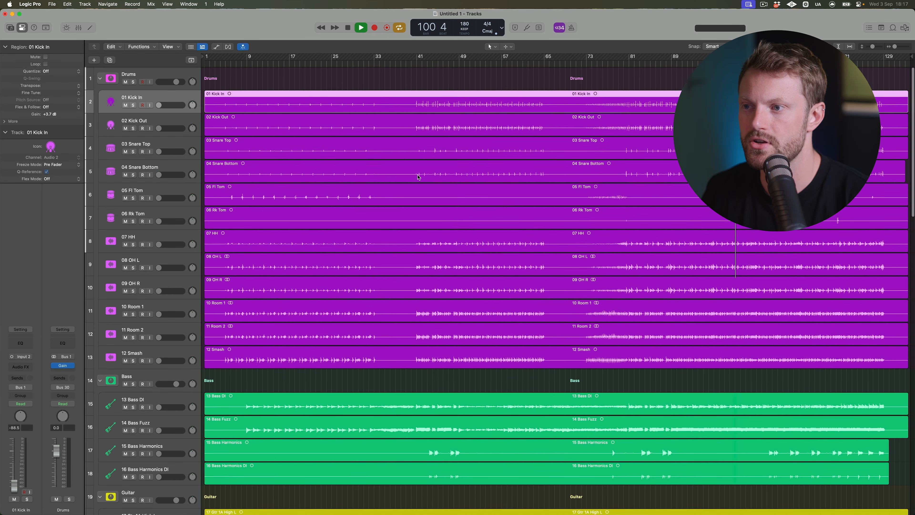
Play the song from near its start and raise the individual track faders in the mixer to build a rough balance.
{"action": "key", "text": "x"}
{"action": "key", "text": "Return"}
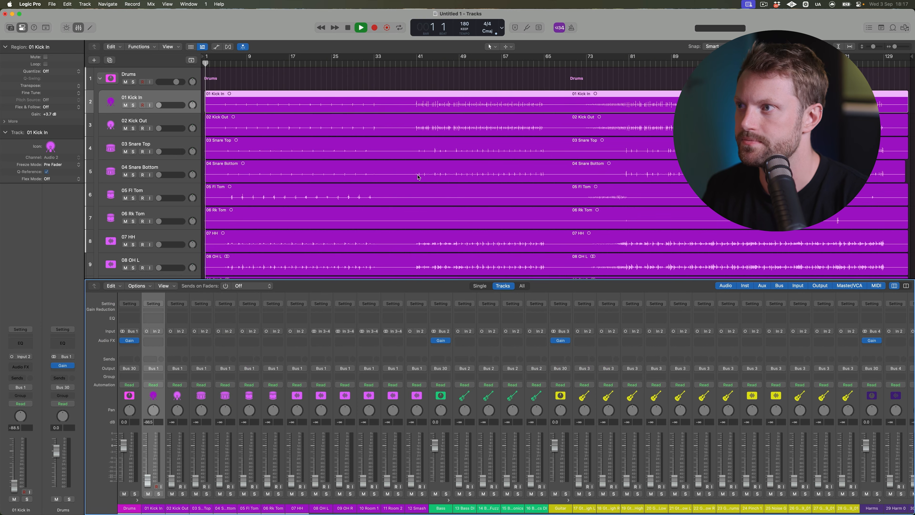
{"action": "left_click", "coordinate": [221, 65]}
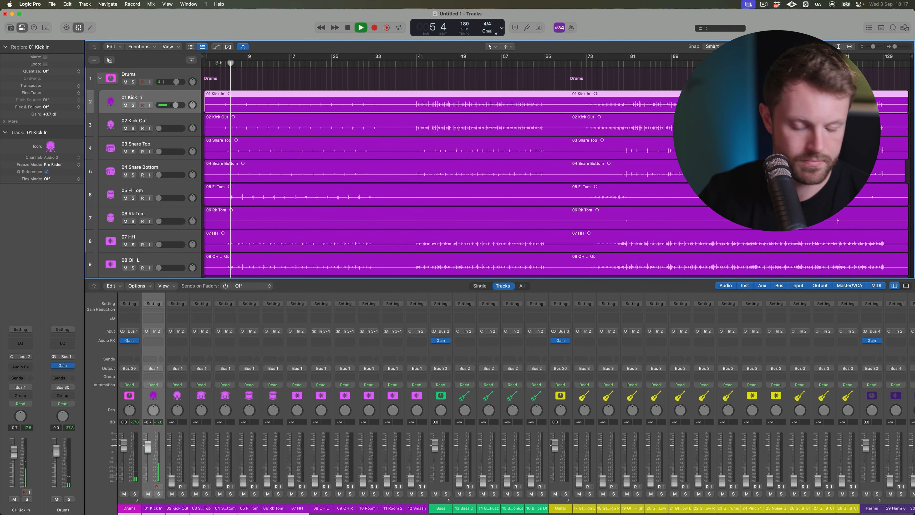
{"action": "scroll", "coordinate": [287, 406], "scroll_direction": "right", "scroll_amount": 4}
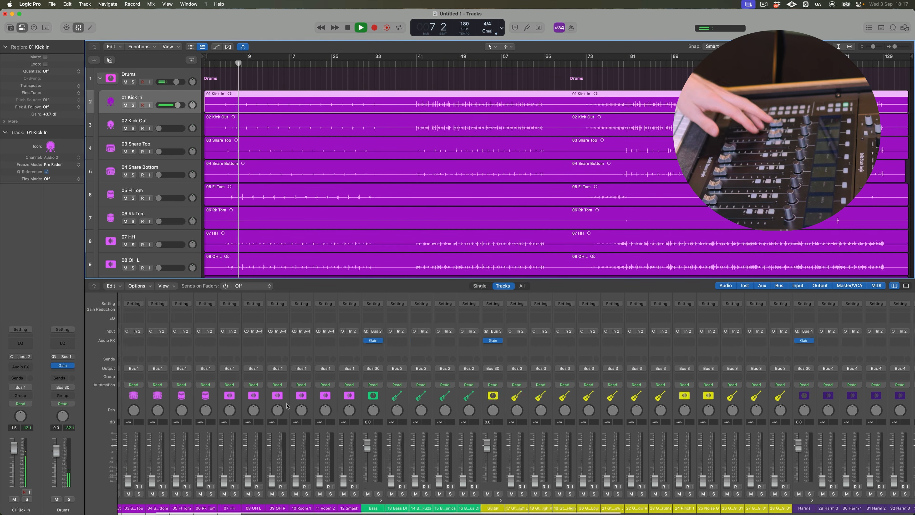
{"action": "scroll", "coordinate": [287, 406], "scroll_direction": "right", "scroll_amount": 20}
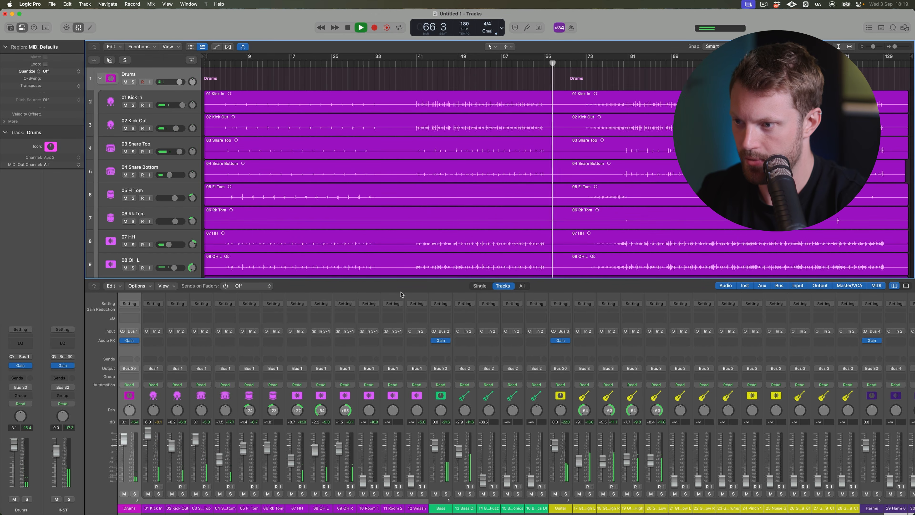
Select all the harmony tracks from 29 Harm 0 to 48 Harm 17 and set their volume faders to 0 dB.
{"action": "key", "text": "x"}
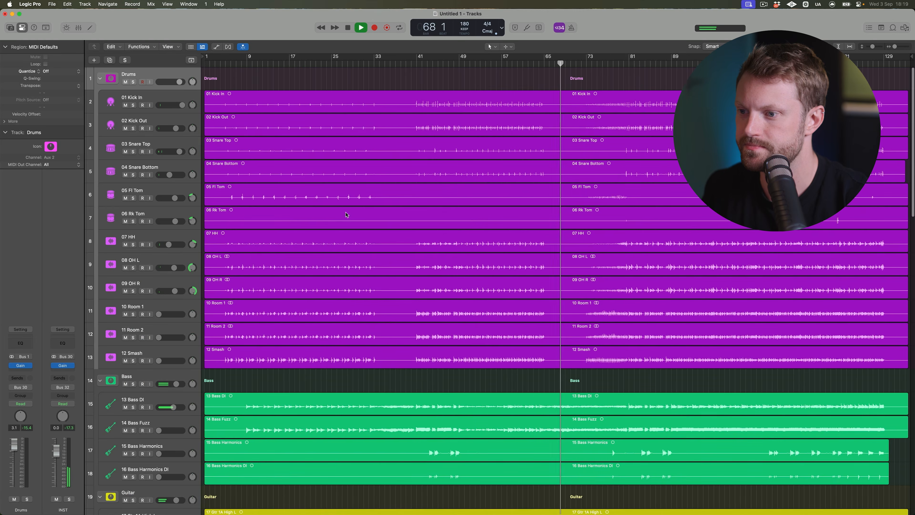
{"action": "scroll", "coordinate": [345, 215], "scroll_direction": "down", "scroll_amount": 15}
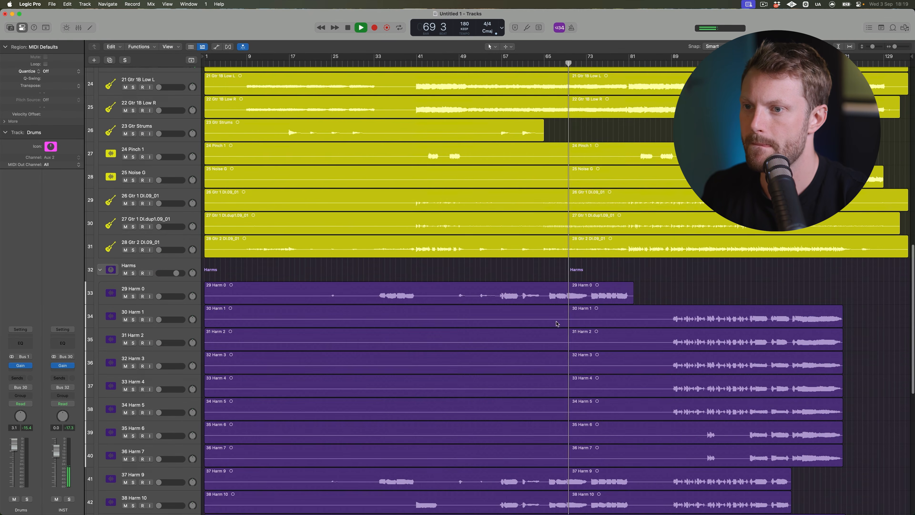
{"action": "left_click_drag", "start_coordinate": [531, 271], "coordinate": [532, 406]}
{"action": "scroll", "coordinate": [532, 407], "scroll_direction": "down", "scroll_amount": 5}
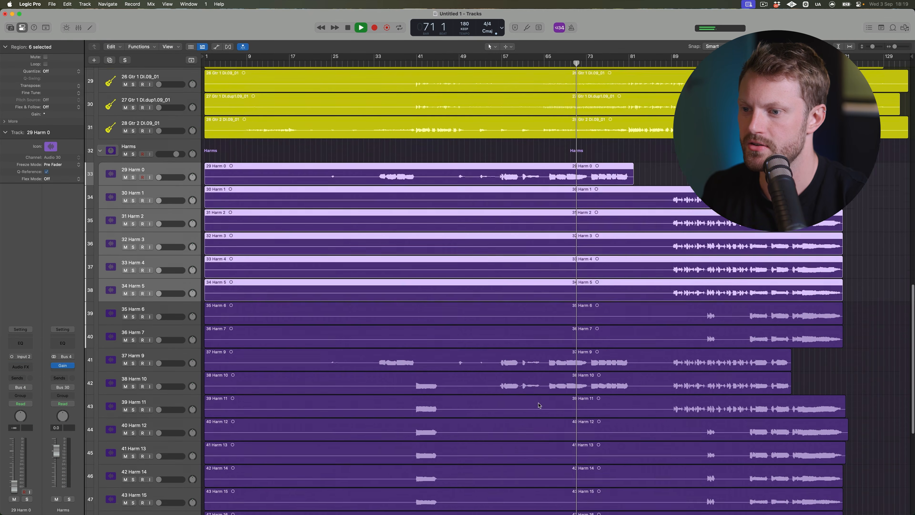
{"action": "scroll", "coordinate": [539, 405], "scroll_direction": "down", "scroll_amount": 3}
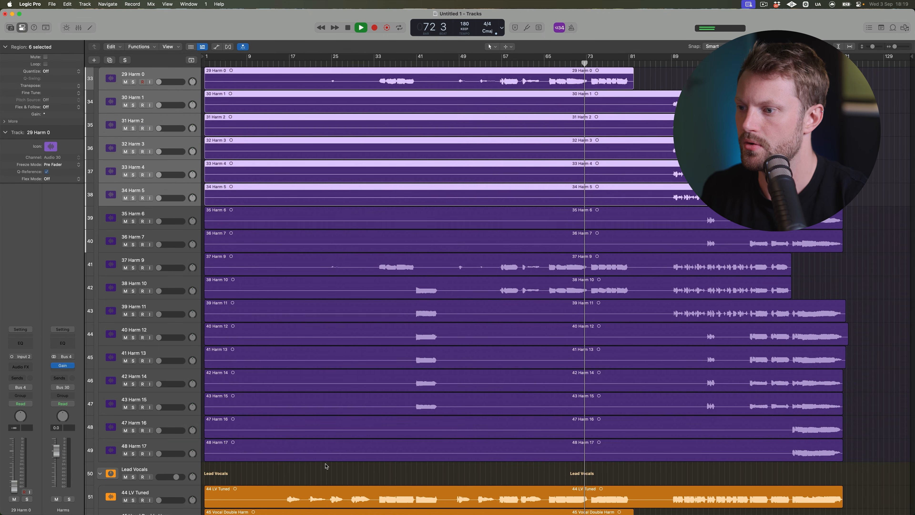
{"action": "left_click", "coordinate": [333, 450], "text": "shift"}
{"action": "left_click_drag", "start_coordinate": [343, 464], "coordinate": [385, 74]}
{"action": "left_click", "coordinate": [164, 83], "text": "alt"}
Lower the Harms stack's volume to -10 dB and deselect the harmony regions.
{"action": "scroll", "coordinate": [180, 90], "scroll_direction": "up", "scroll_amount": 3}
{"action": "left_click_drag", "start_coordinate": [173, 119], "coordinate": [166, 119]}
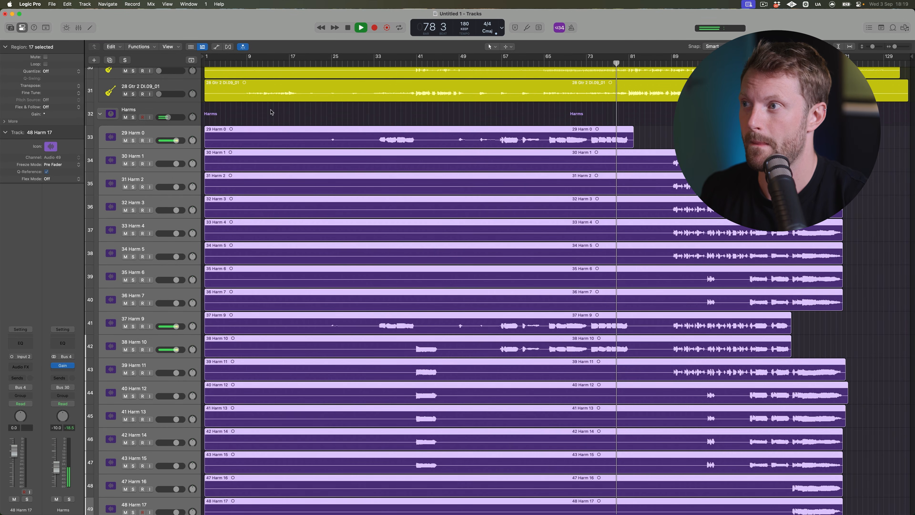
{"action": "left_click", "coordinate": [272, 113]}
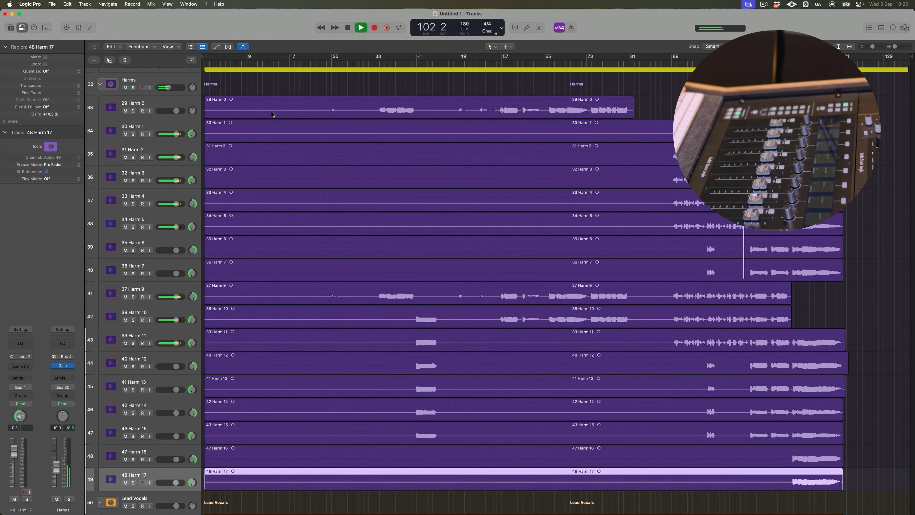
Find the REFERENCE plug-in by searching for "refer" and insert it on the Stereo Out channel.
{"action": "key", "text": "x"}
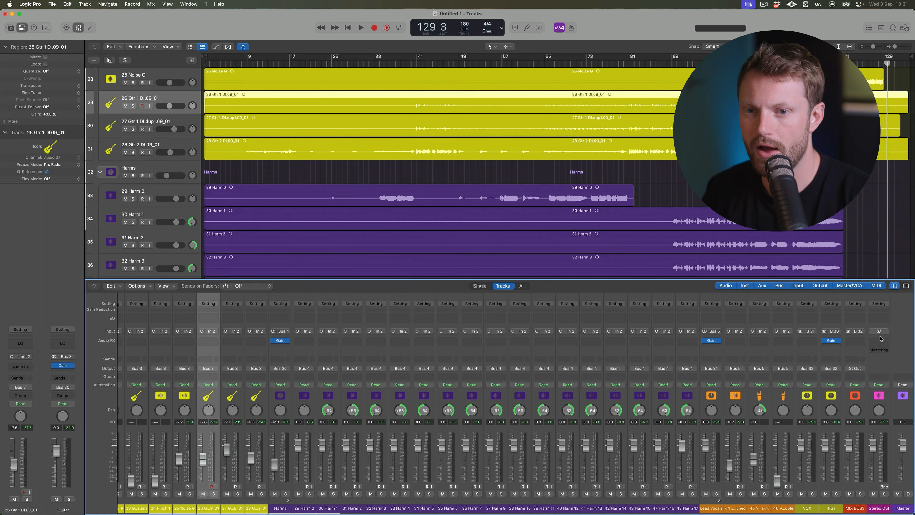
{"action": "left_click", "coordinate": [880, 340]}
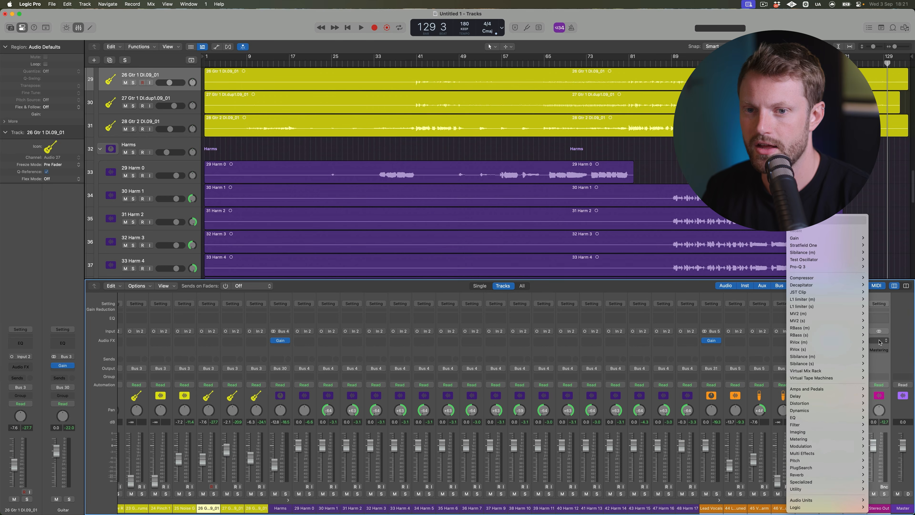
{"action": "type", "text": "refer"}
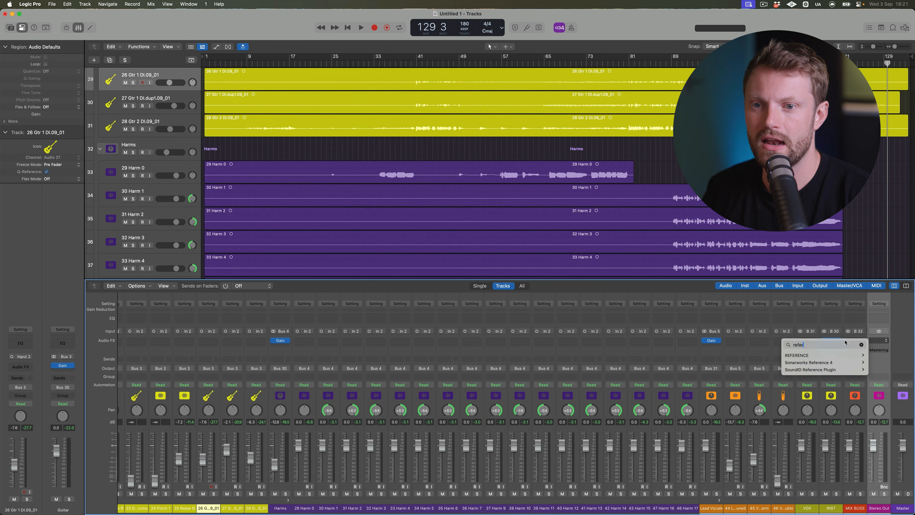
{"action": "left_click", "coordinate": [876, 355]}
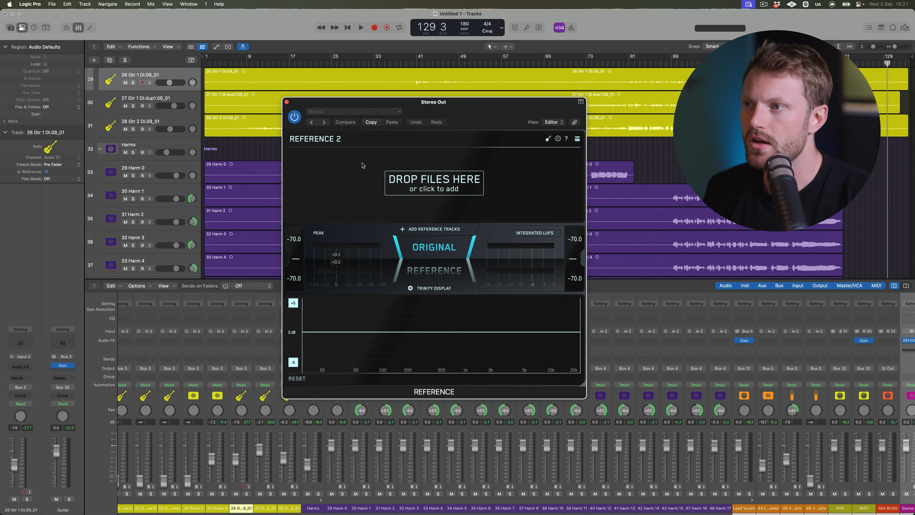
Switch to Finder and open the Rock folder in the References folder under Music.
{"action": "left_click_drag", "start_coordinate": [459, 129], "coordinate": [425, 125]}
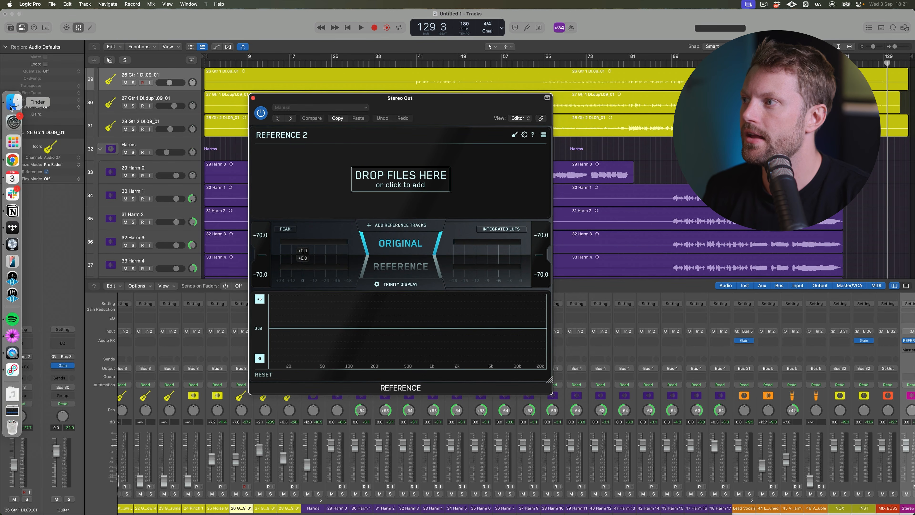
{"action": "left_click", "coordinate": [14, 101]}
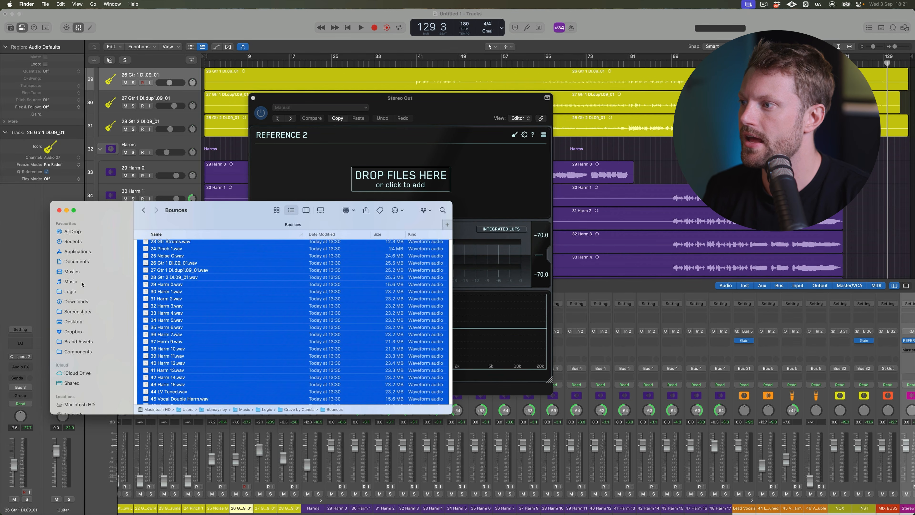
{"action": "left_click", "coordinate": [71, 281]}
{"action": "double_click", "coordinate": [170, 252]}
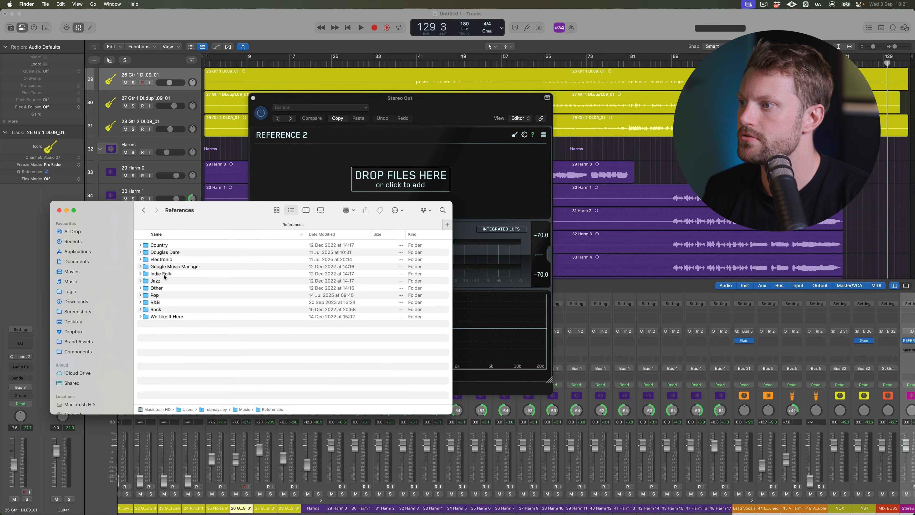
{"action": "double_click", "coordinate": [159, 309]}
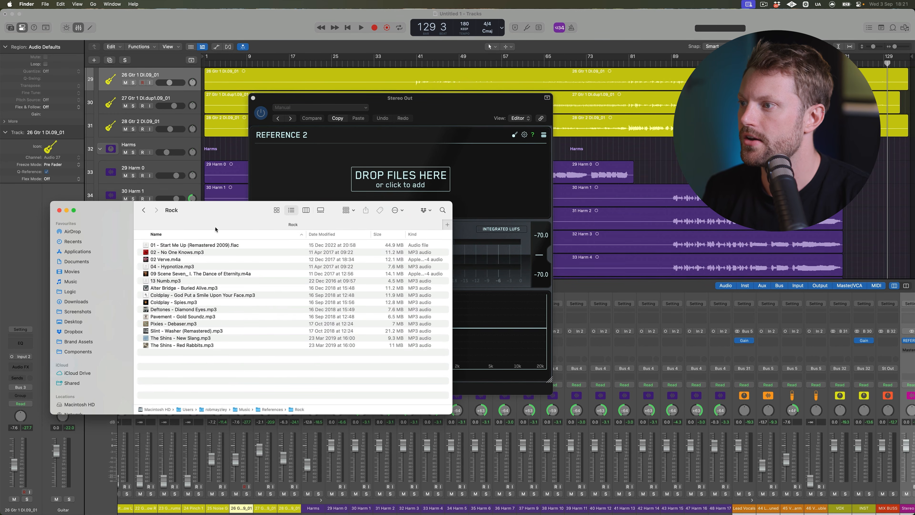
Load No One Knows, Start Me Up (Remastered 2009) and Pavement - Gold Soundz into REFERENCE as reference tracks, and close the Finder window.
{"action": "left_click_drag", "start_coordinate": [600, 238], "coordinate": [715, 221]}
{"action": "left_click_drag", "start_coordinate": [456, 195], "coordinate": [458, 191]}
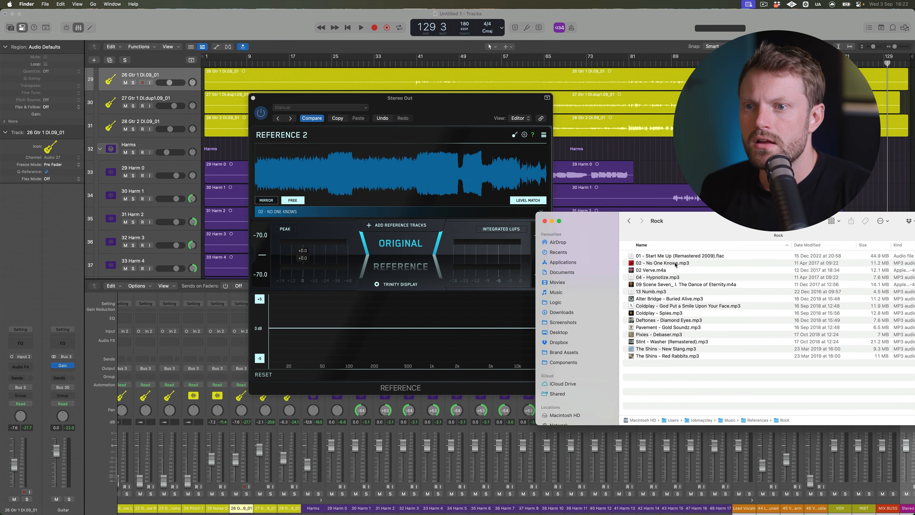
{"action": "left_click_drag", "start_coordinate": [685, 257], "coordinate": [462, 176]}
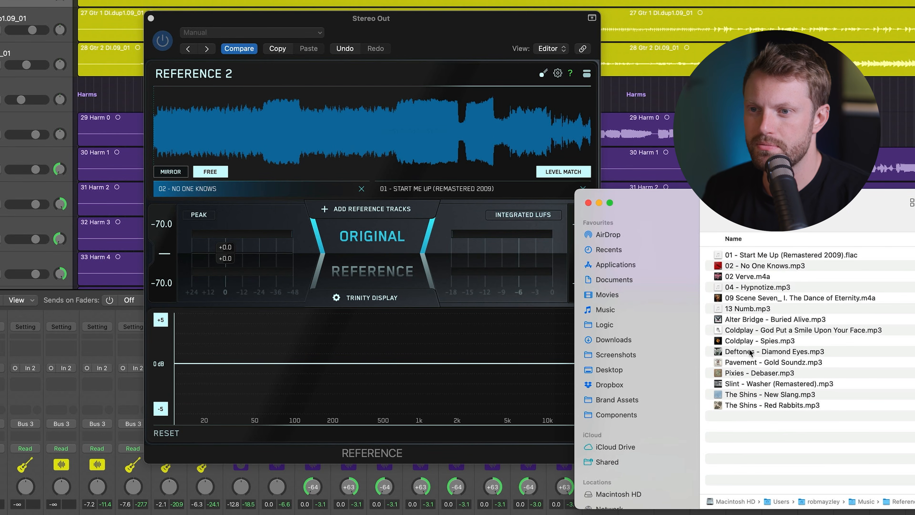
{"action": "left_click_drag", "start_coordinate": [746, 363], "coordinate": [530, 195]}
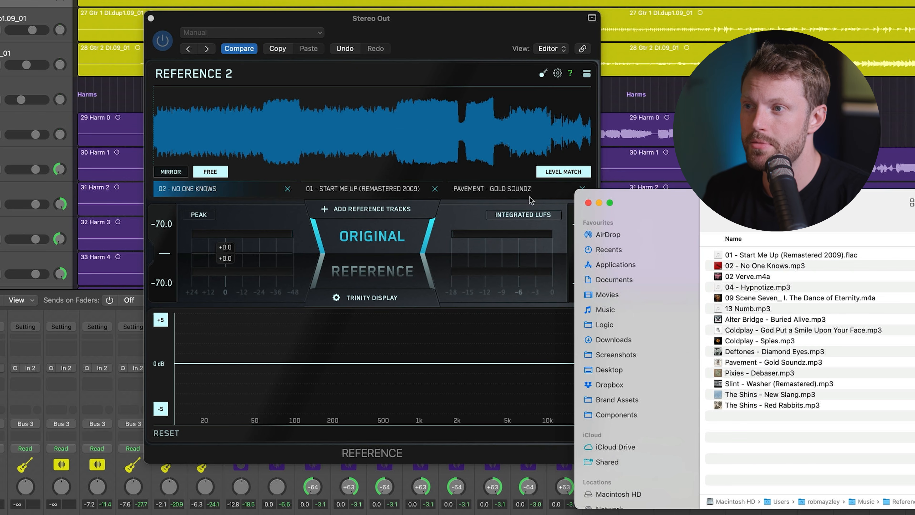
{"action": "left_click", "coordinate": [588, 203]}
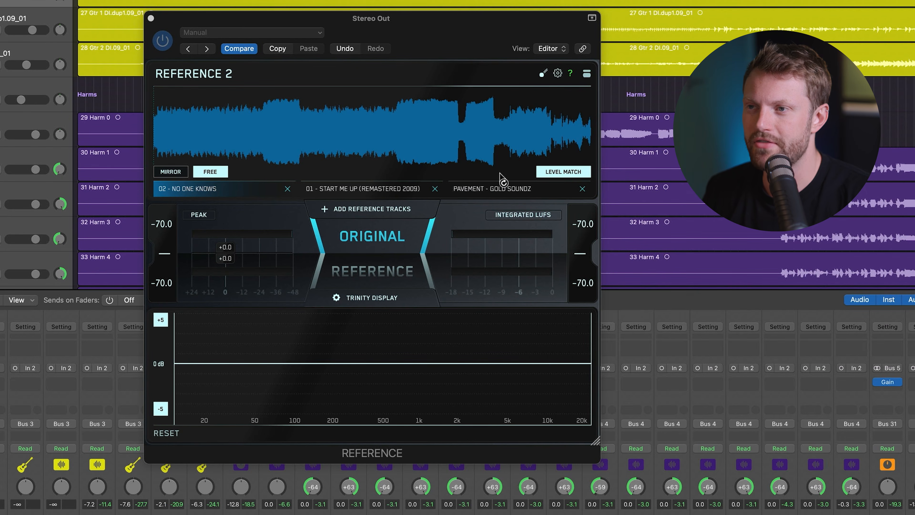
Mark one late and one early loop section on the 02 - No One Knows waveform and activate the early section.
{"action": "left_click_drag", "start_coordinate": [429, 139], "coordinate": [450, 138]}
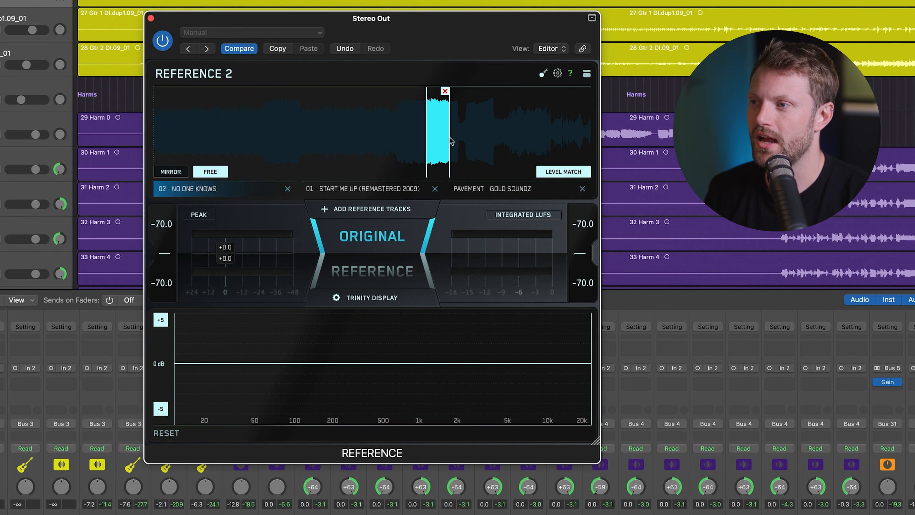
{"action": "left_click_drag", "start_coordinate": [218, 123], "coordinate": [235, 122]}
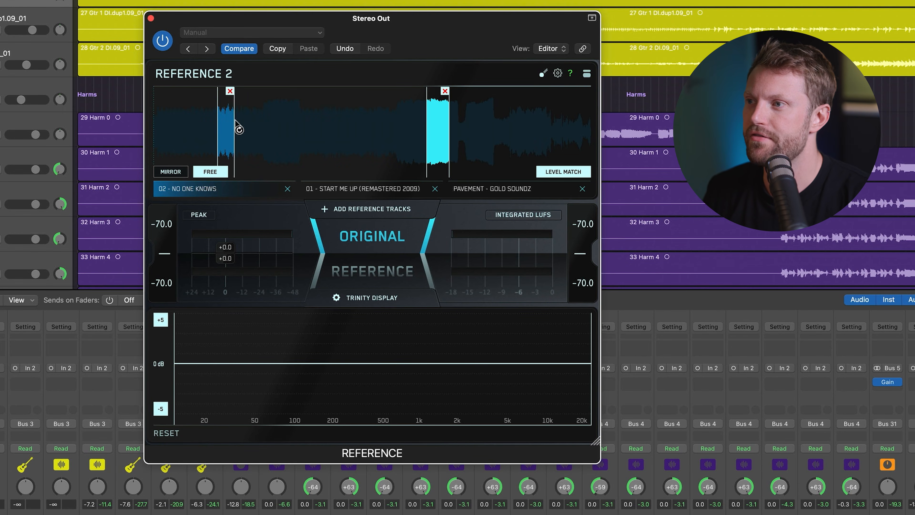
{"action": "left_click", "coordinate": [229, 127]}
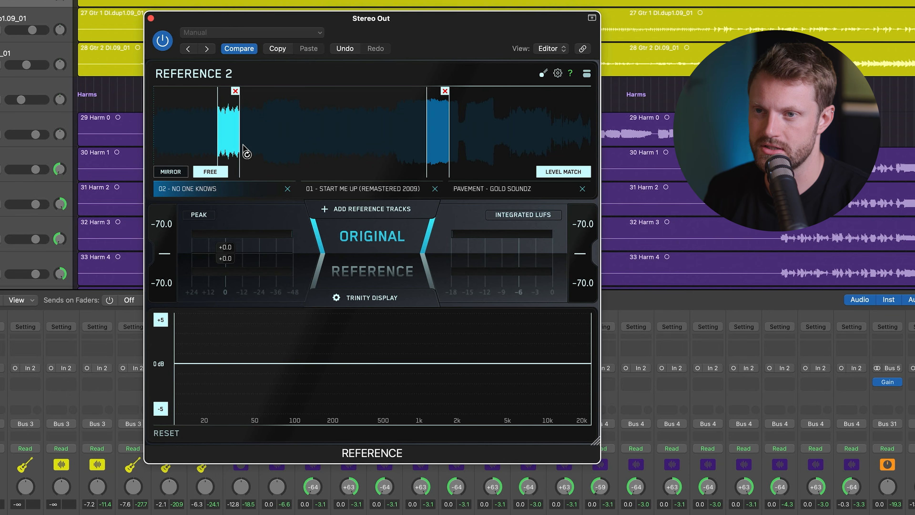
Play the song and compare the original mix against the active No One Knows section by toggling between Original and Reference.
{"action": "key", "text": "space"}
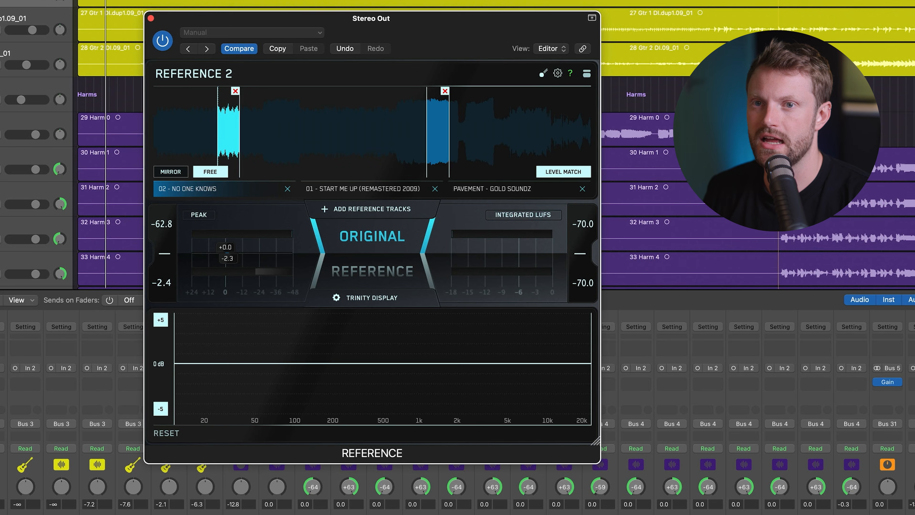
{"action": "left_click", "coordinate": [371, 271]}
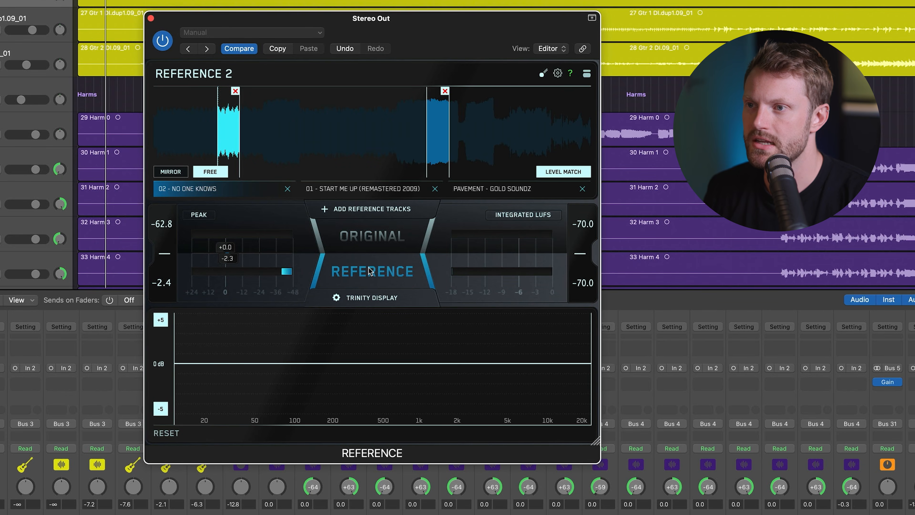
{"action": "key", "text": "space"}
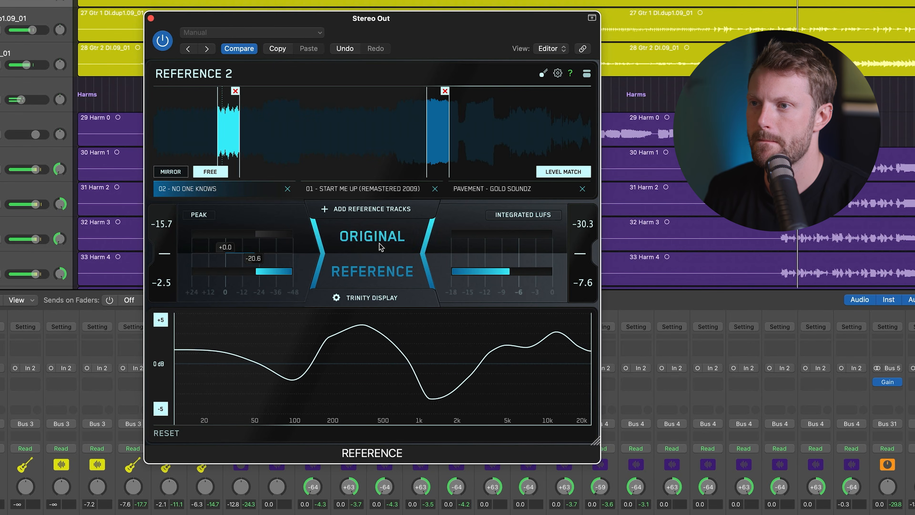
{"action": "left_click", "coordinate": [381, 248]}
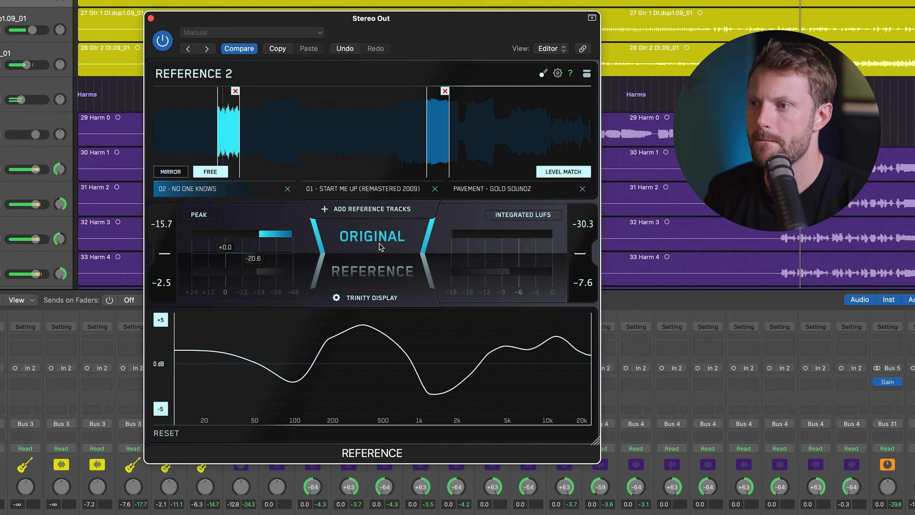
{"action": "left_click", "coordinate": [366, 271]}
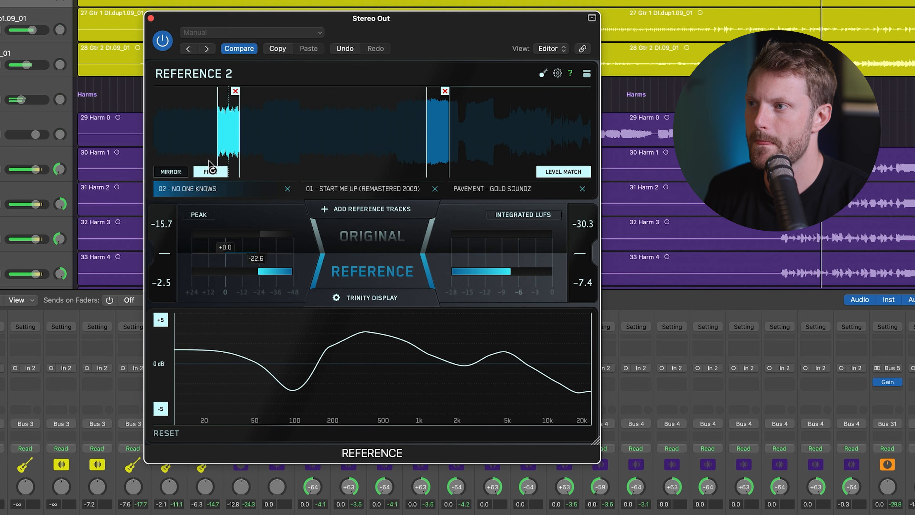
Add an even earlier loop section on the No One Knows waveform, delete the adjacent early section, and stop playback.
{"action": "left_click_drag", "start_coordinate": [180, 123], "coordinate": [202, 124]}
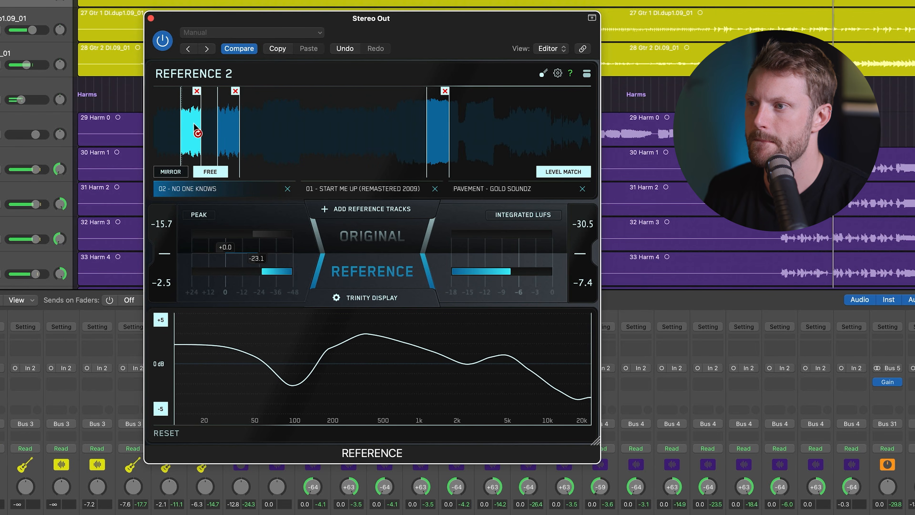
{"action": "left_click", "coordinate": [235, 91]}
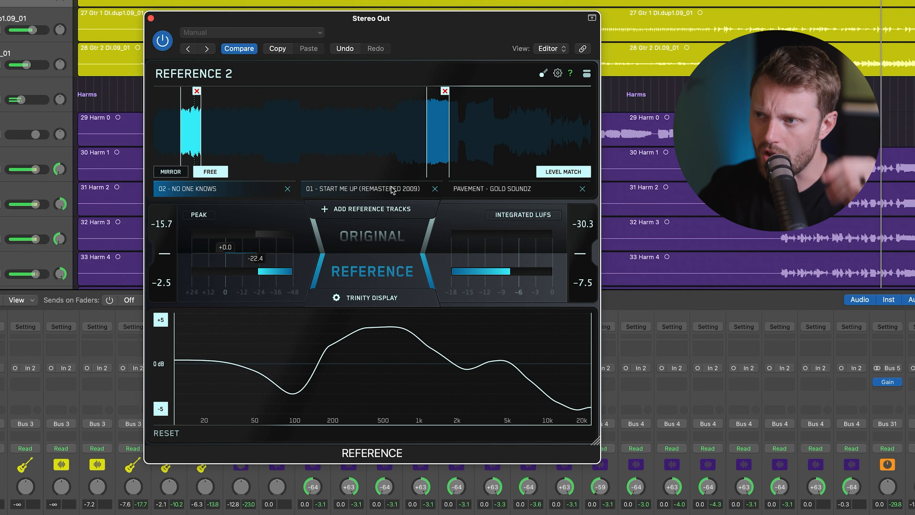
{"action": "key", "text": "space"}
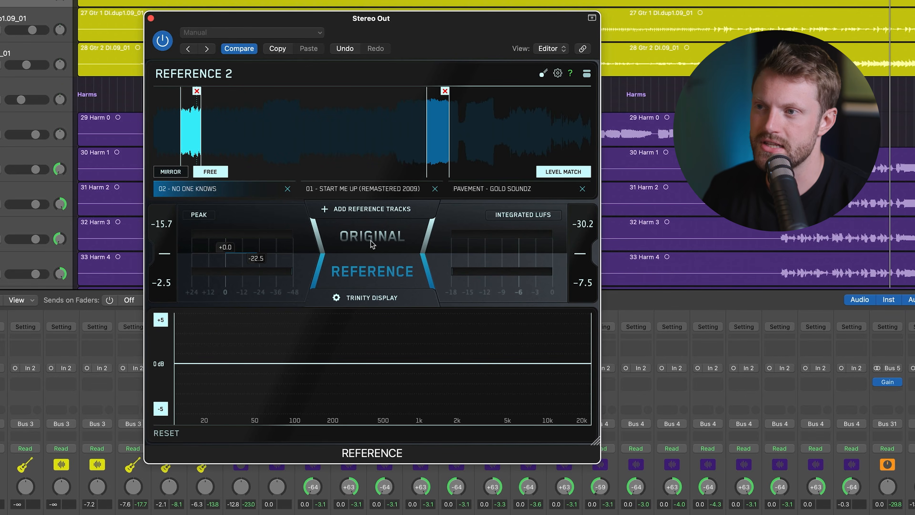
Compare Original and Reference again with the new loop section during playback, and close the REFERENCE plug-in window.
{"action": "key", "text": "space"}
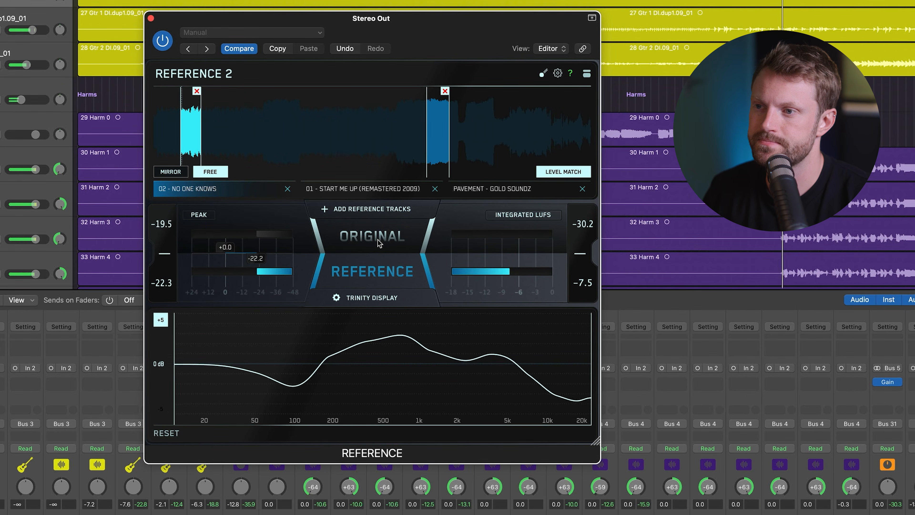
{"action": "left_click", "coordinate": [380, 244]}
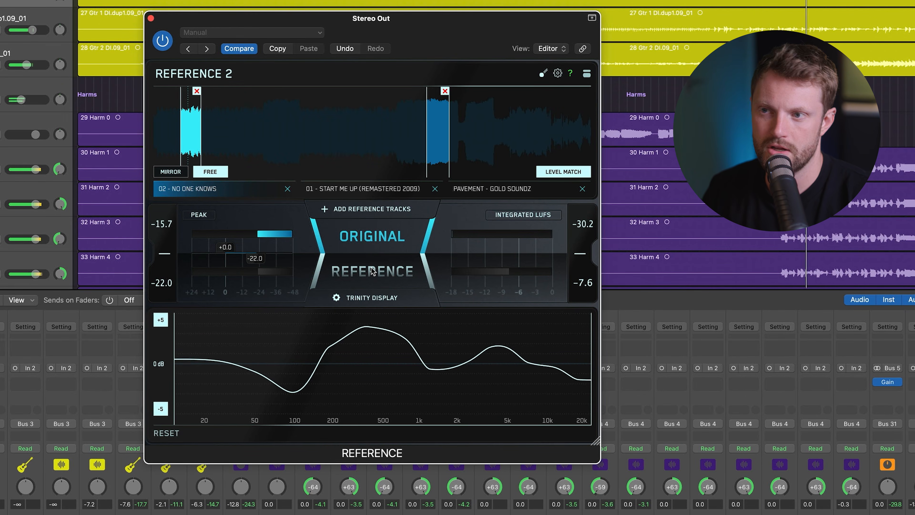
{"action": "key", "text": "space"}
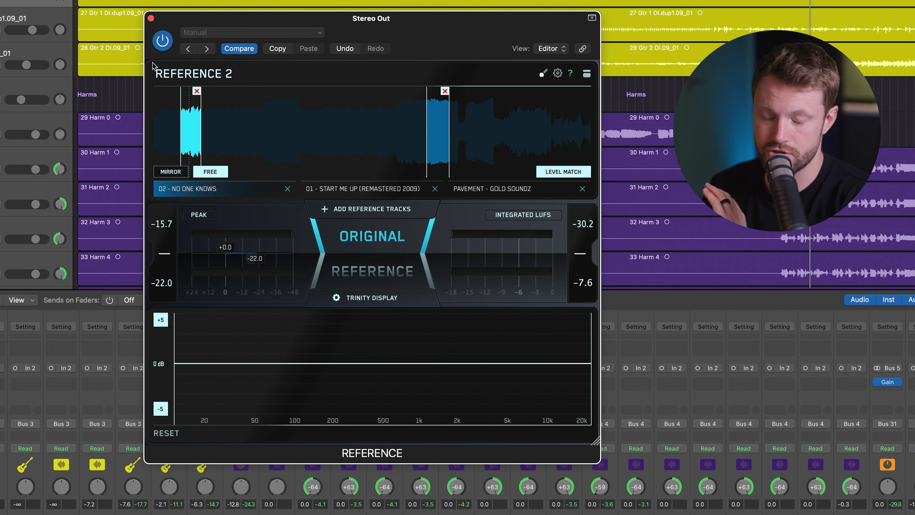
{"action": "key", "text": "space"}
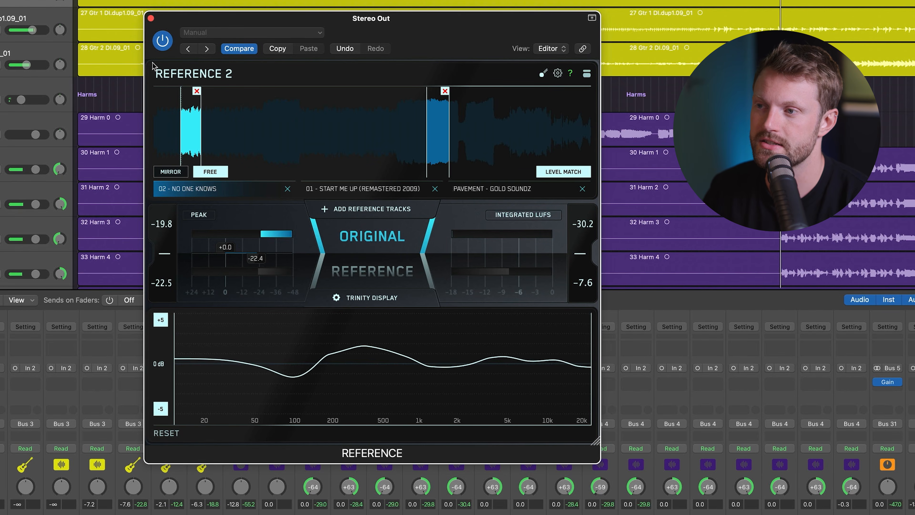
{"action": "left_click", "coordinate": [371, 246]}
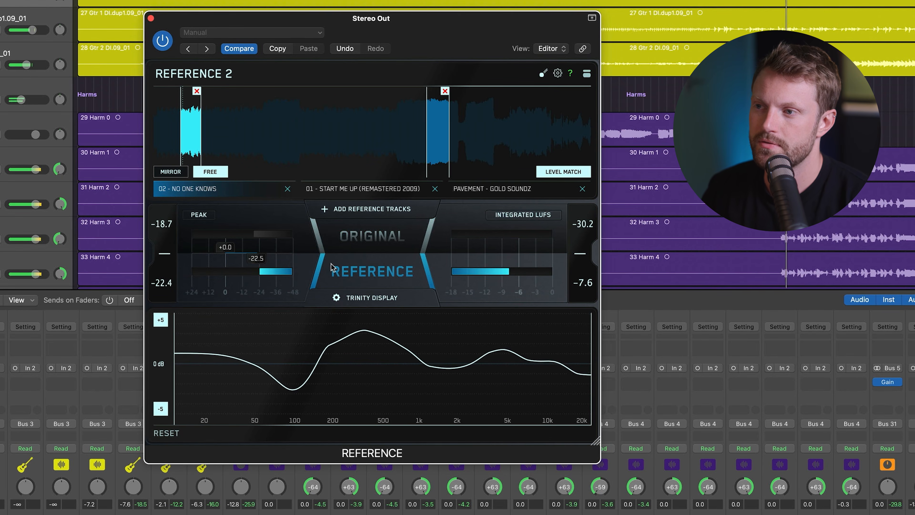
{"action": "left_click", "coordinate": [372, 245]}
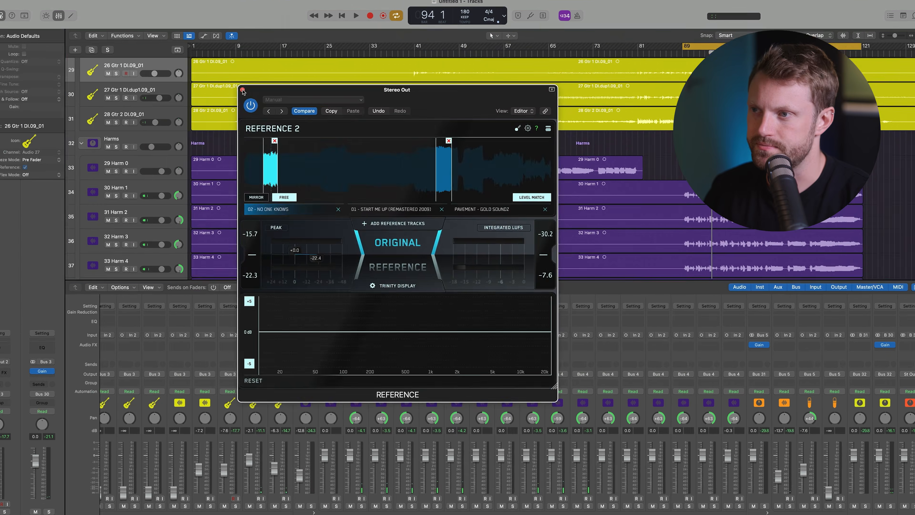
{"action": "left_click", "coordinate": [151, 18]}
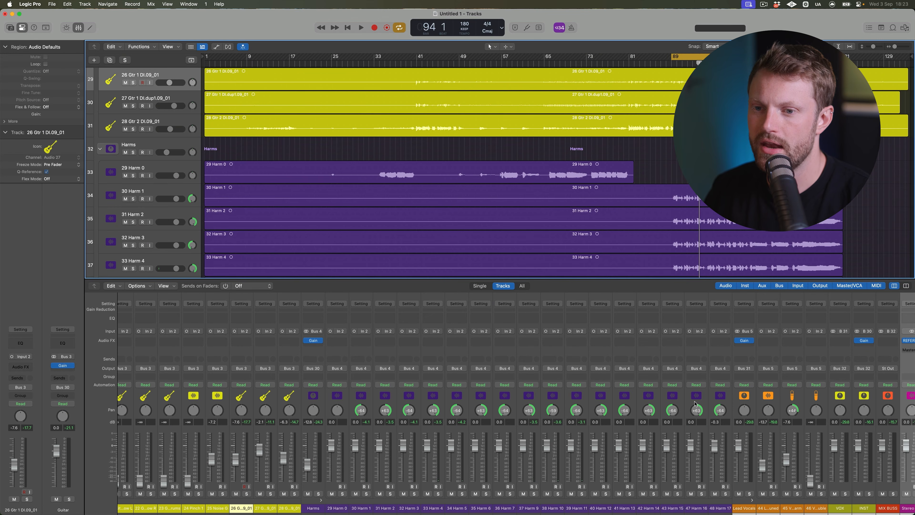
Play the looped section from bar 89 and step through the tracks down to 44 LV Tuned to review their levels.
{"action": "scroll", "coordinate": [695, 403], "scroll_direction": "right", "scroll_amount": 3}
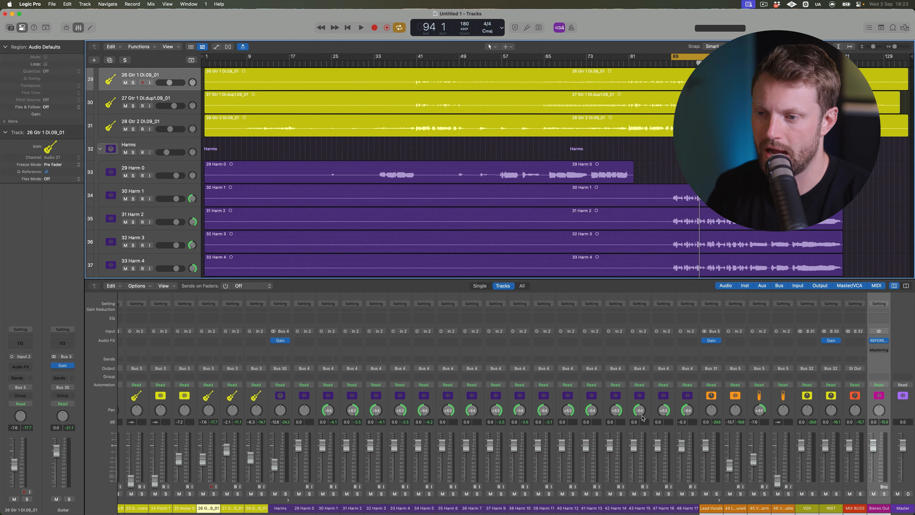
{"action": "scroll", "coordinate": [469, 453], "scroll_direction": "left", "scroll_amount": 15}
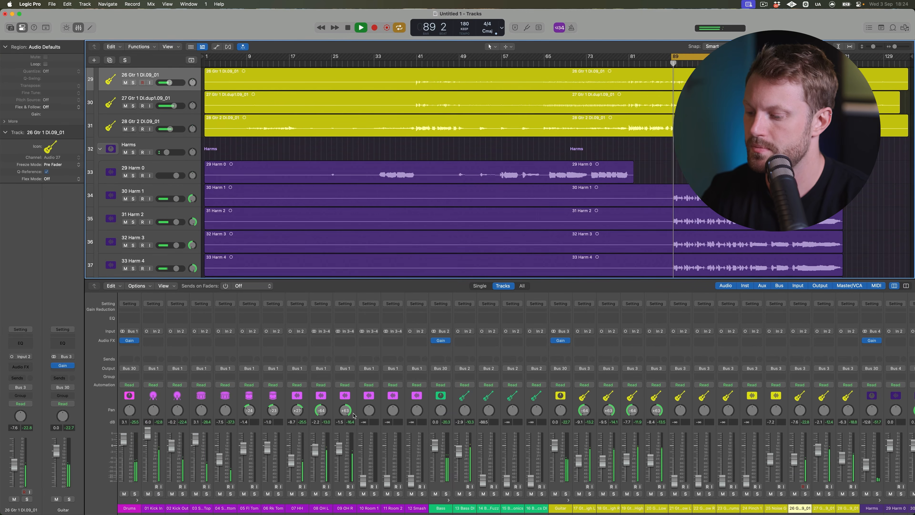
{"action": "key", "text": "Down"}
{"action": "key", "text": "Down"}
{"action": "key", "text": "Down"}
{"action": "key", "text": "Down"}
{"action": "key", "text": "Down"}
{"action": "key", "text": "Down"}
{"action": "key", "text": "Down"}
{"action": "key", "text": "Down"}
{"action": "key", "text": "Down"}
{"action": "key", "text": "Down"}
{"action": "key", "text": "Down"}
{"action": "key", "text": "Down"}
{"action": "key", "text": "Down"}
{"action": "key", "text": "Down"}
{"action": "key", "text": "Down"}
{"action": "key", "text": "Down"}
{"action": "key", "text": "Down"}
{"action": "key", "text": "Down"}
{"action": "key", "text": "Down"}
{"action": "key", "text": "Down"}
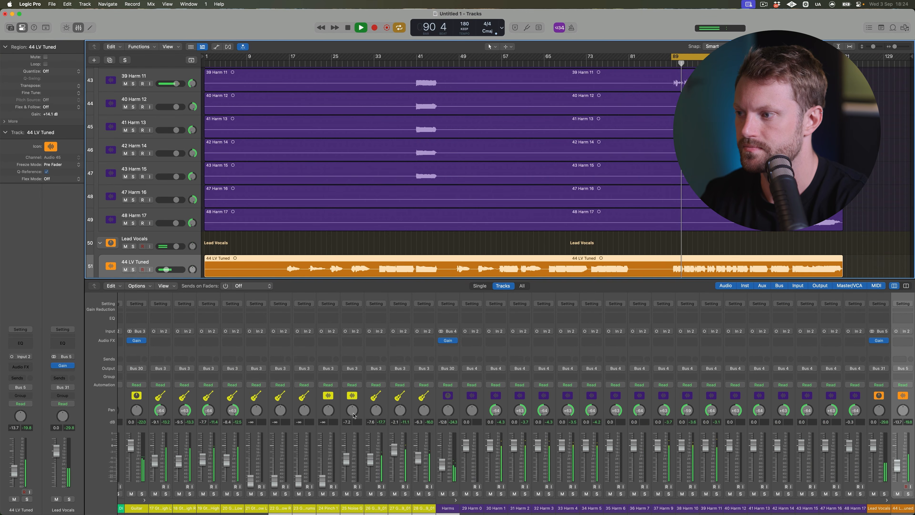
Set the faders during playback: 01 Kick In 0.3 dB, 03 Snare Top 6.0 dB, 04 Snare Bottom 3.8 dB and the Drums stack 6.0 dB.
{"action": "scroll", "coordinate": [354, 414], "scroll_direction": "left", "scroll_amount": 10}
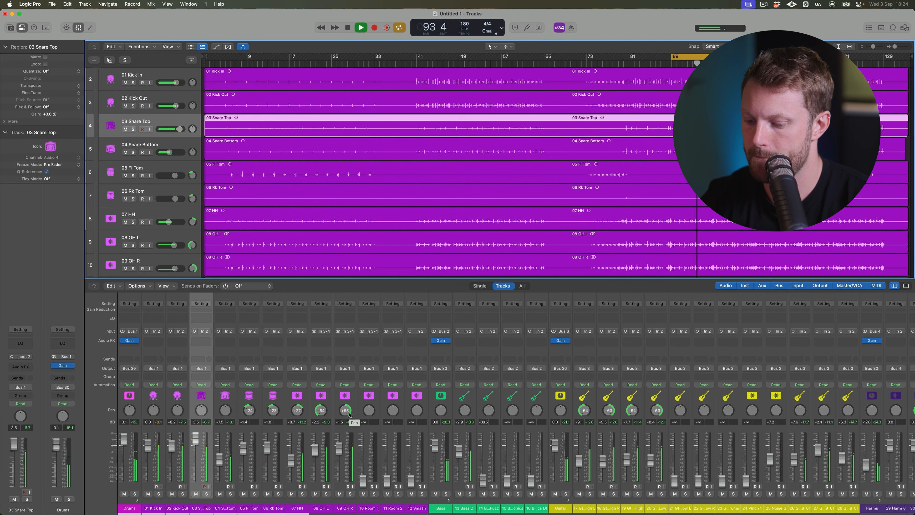
{"action": "key", "text": "Up"}
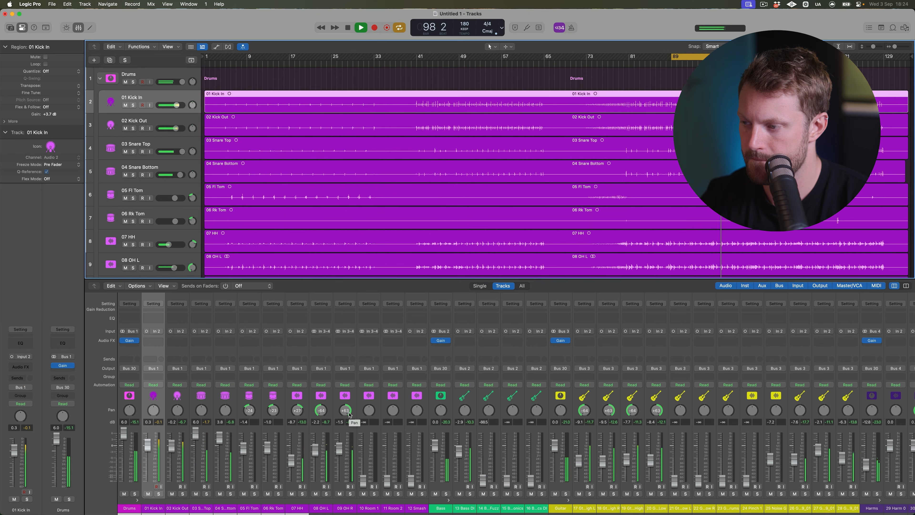
{"action": "key", "text": "Up"}
Bypass the Drums stack's Gain plug-in, open its settings, and reset the stack's fader to 0 dB.
{"action": "left_click", "coordinate": [123, 341]}
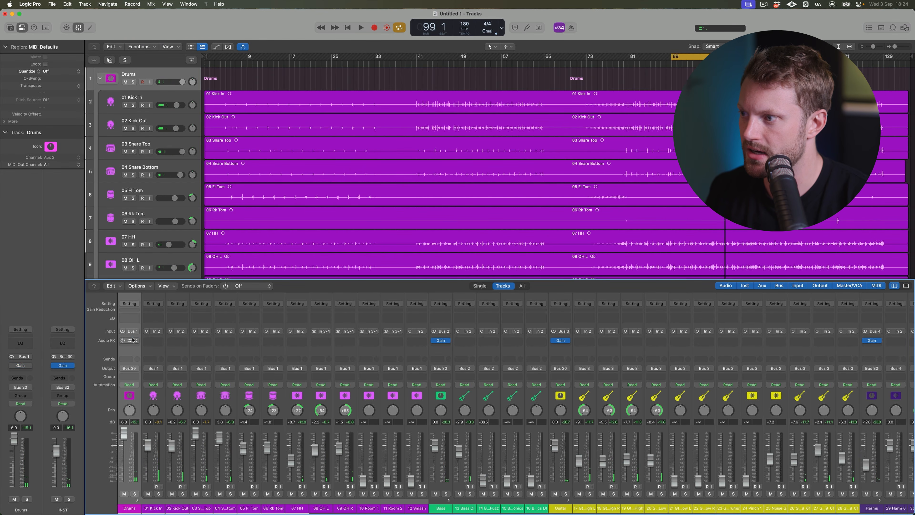
{"action": "left_click", "coordinate": [131, 342]}
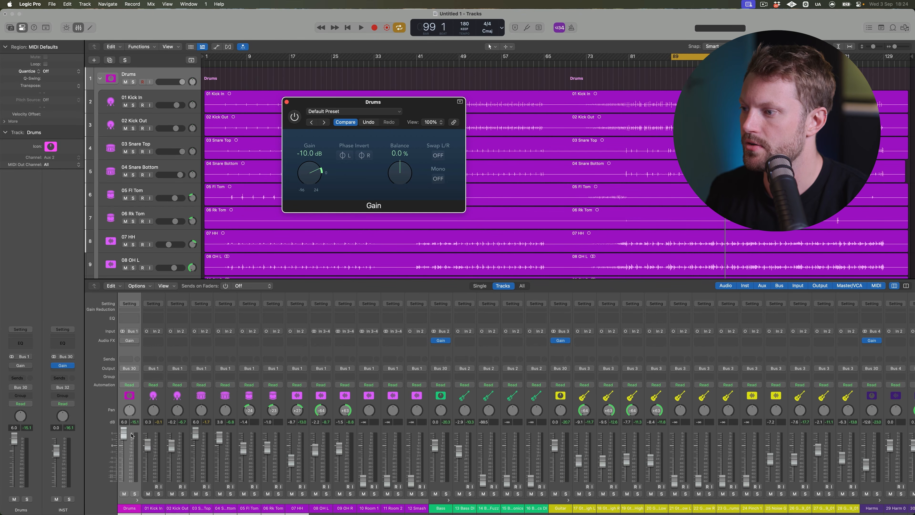
{"action": "left_click", "coordinate": [124, 432], "text": "alt"}
Play the looped section and lower the Drums stack's fader to about -5.7 dB.
{"action": "key", "text": "space"}
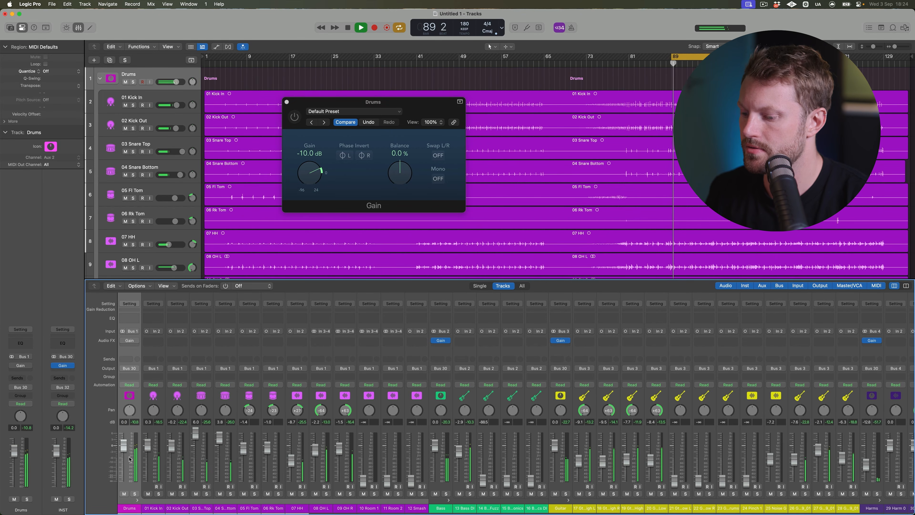
{"action": "scroll", "coordinate": [131, 460], "scroll_direction": "down", "scroll_amount": 5}
{"action": "scroll", "coordinate": [130, 460], "scroll_direction": "up", "scroll_amount": 3}
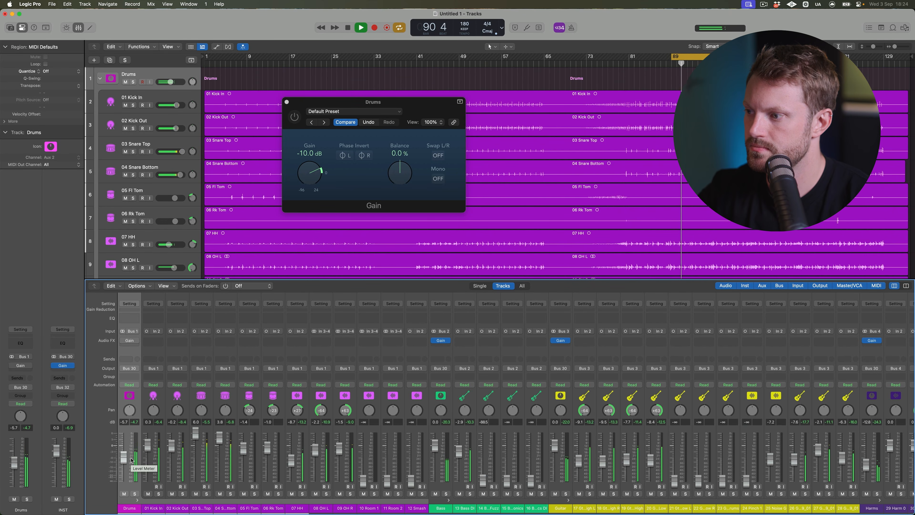
Re-enable the Drums stack's Gain plug-in and return the stack's fader to 0.1 dB.
{"action": "left_click", "coordinate": [294, 117]}
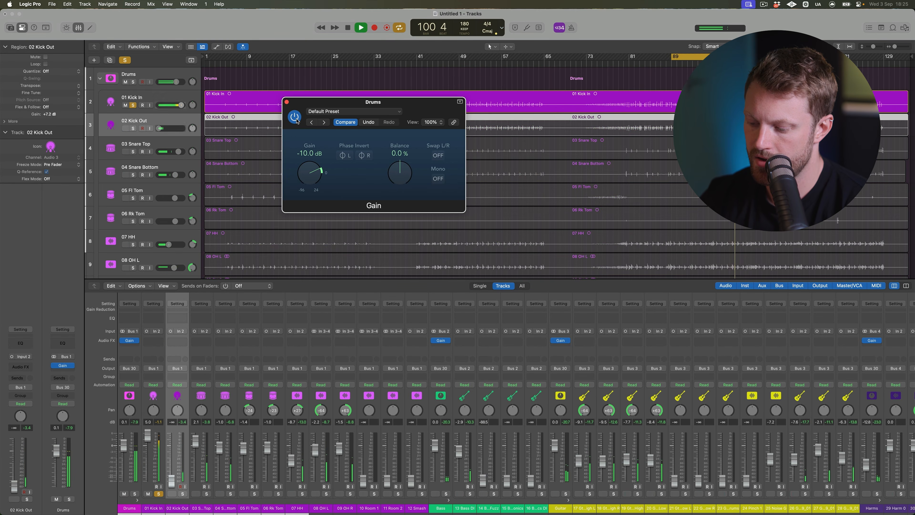
Audition the two kick tracks in solo and in the mix, and set their faders: 01 Kick In -1.6 dB and 02 Kick Out -2.5 dB.
{"action": "key", "text": "Up"}
{"action": "key", "text": "Down"}
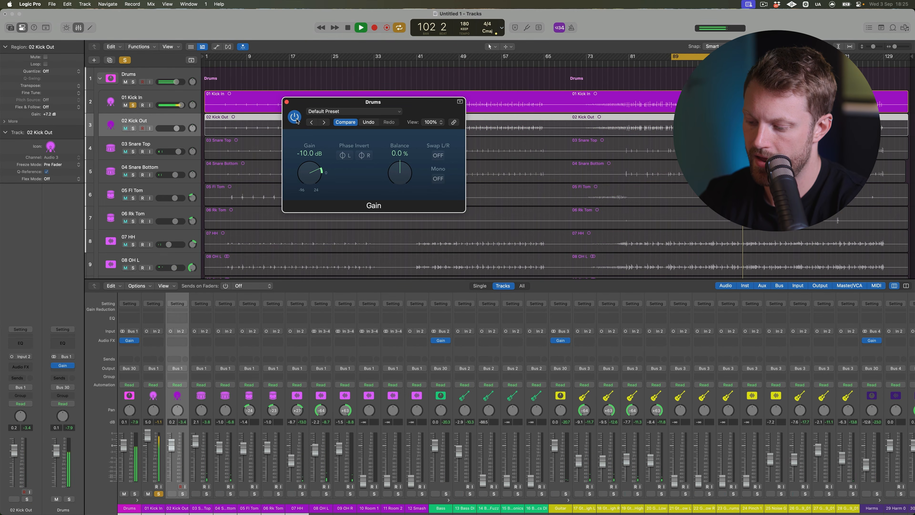
{"action": "key", "text": "s"}
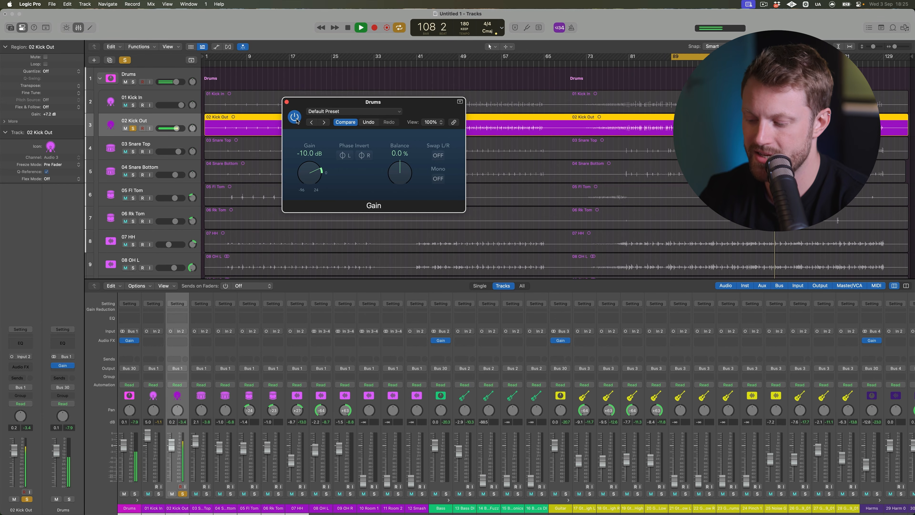
{"action": "key", "text": "Up"}
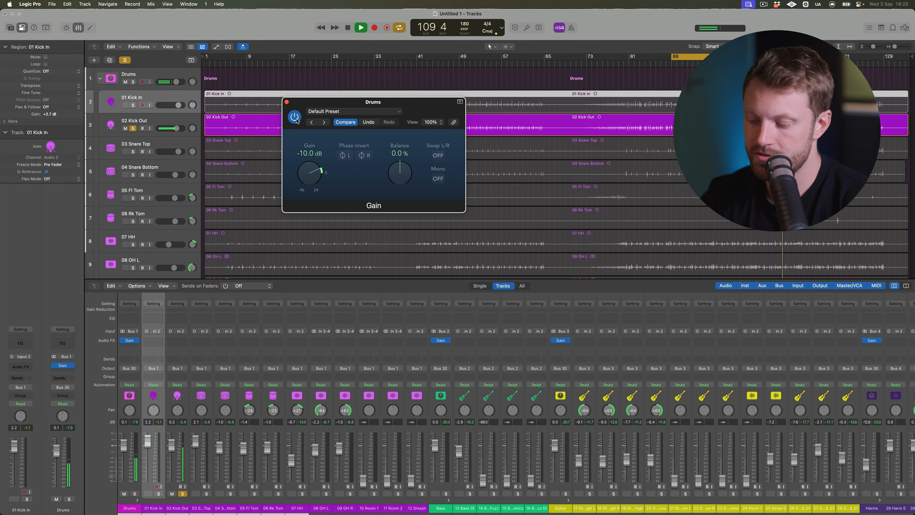
{"action": "key", "text": "s"}
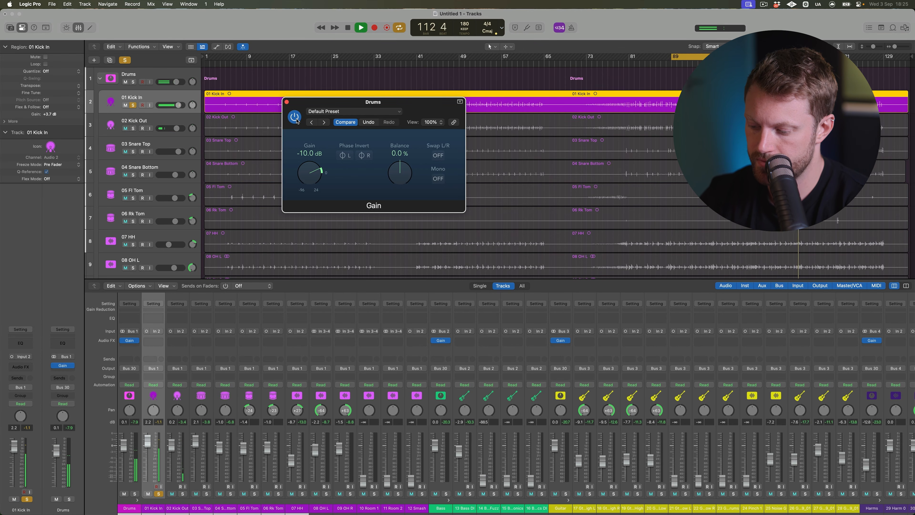
{"action": "key", "text": "s"}
{"action": "key", "text": "Down"}
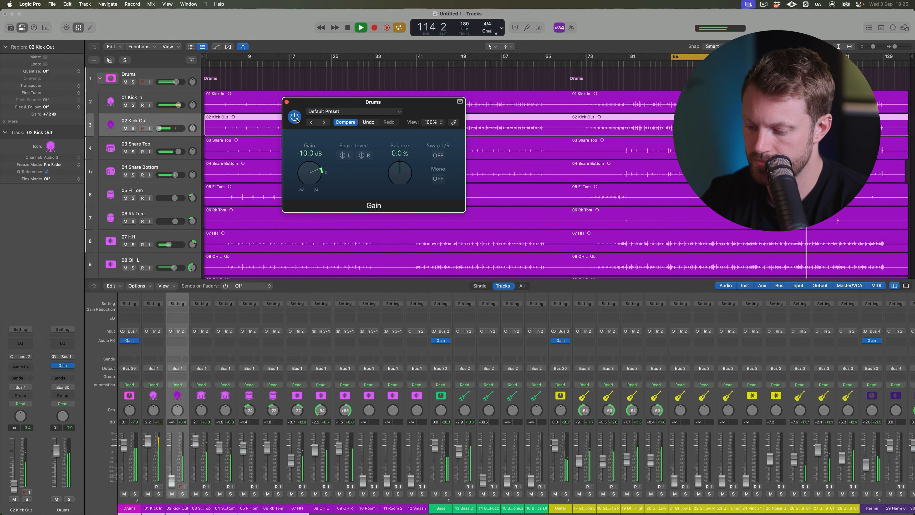
{"action": "key", "text": "Up"}
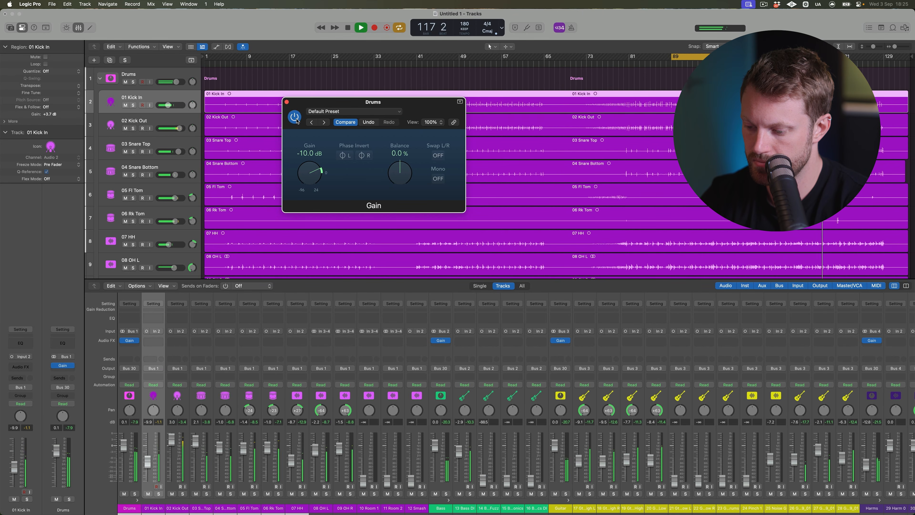
{"action": "key", "text": "Down"}
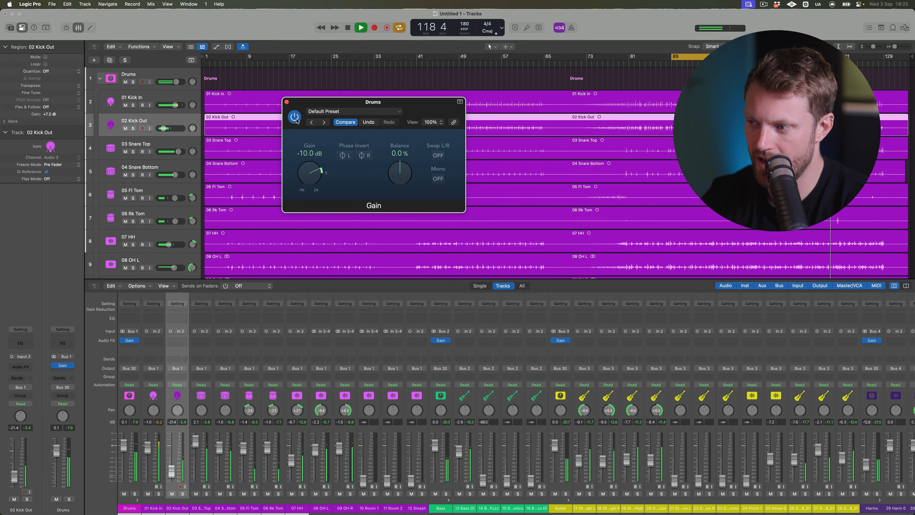
{"action": "key", "text": "Up"}
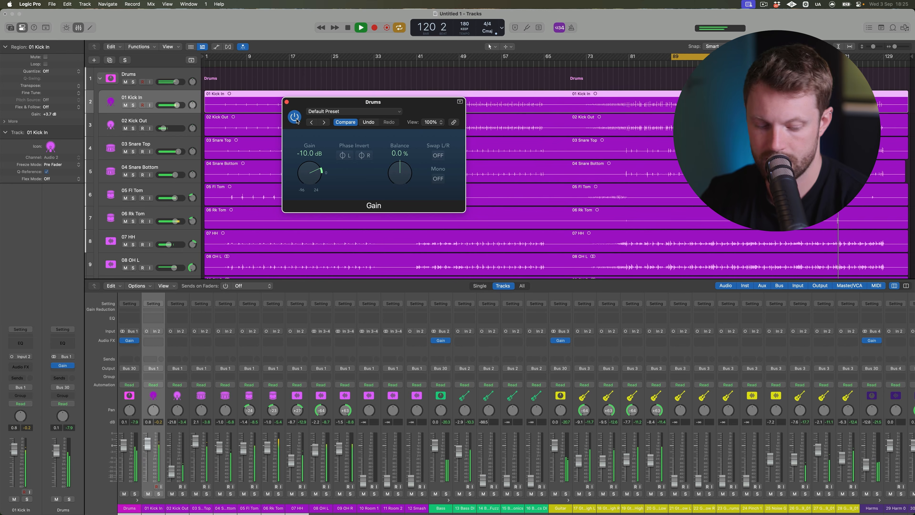
{"action": "key", "text": "Down"}
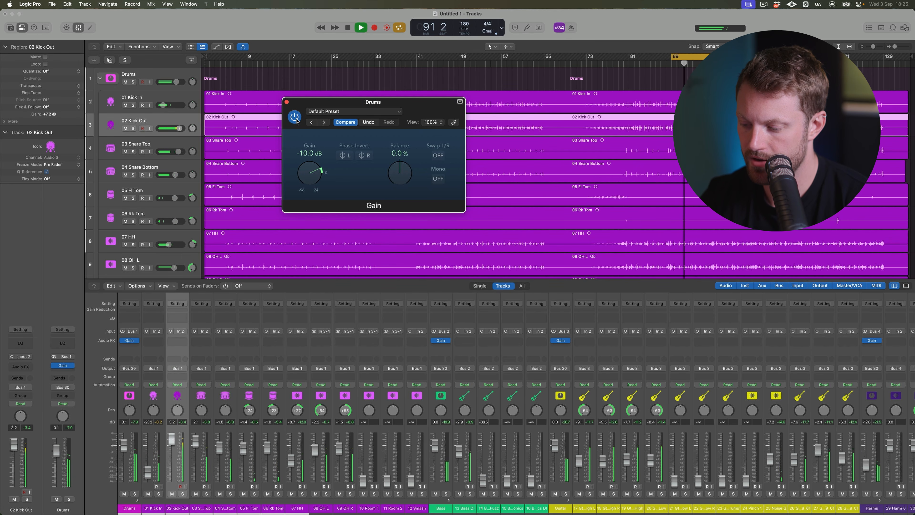
{"action": "key", "text": "Up"}
{"action": "key", "text": "Down"}
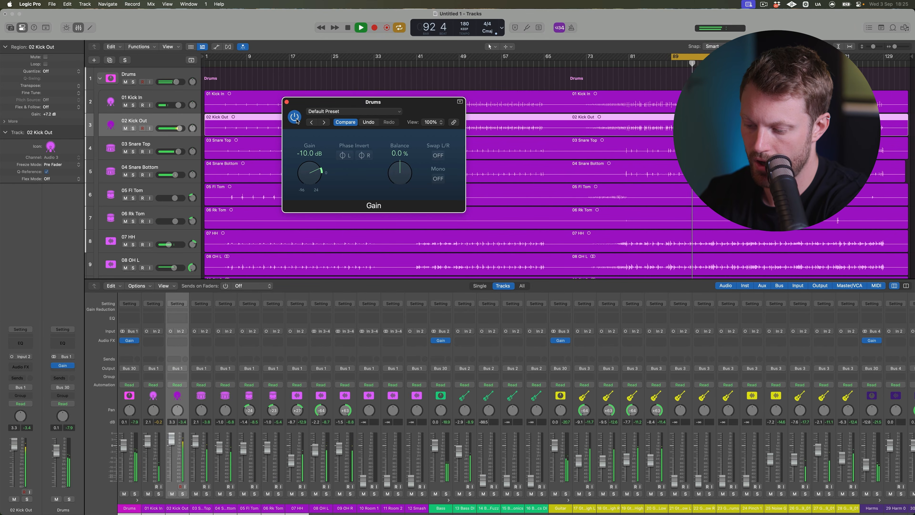
{"action": "key", "text": "Up"}
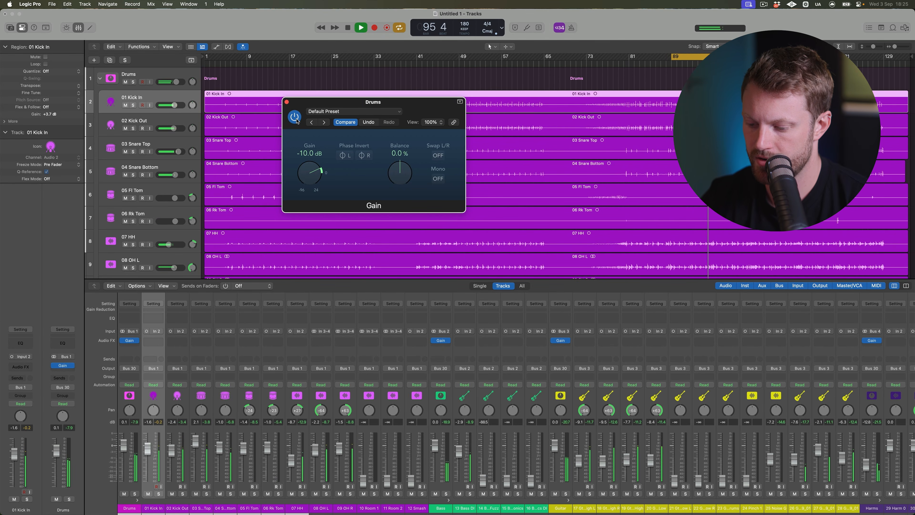
Solo the two snare tracks to balance them, set 03 Snare Top to 6.0 dB and 04 Snare Bottom to 3.0 dB, and clear the solos.
{"action": "key", "text": "Down"}
{"action": "key", "text": "Down"}
{"action": "key", "text": "s"}
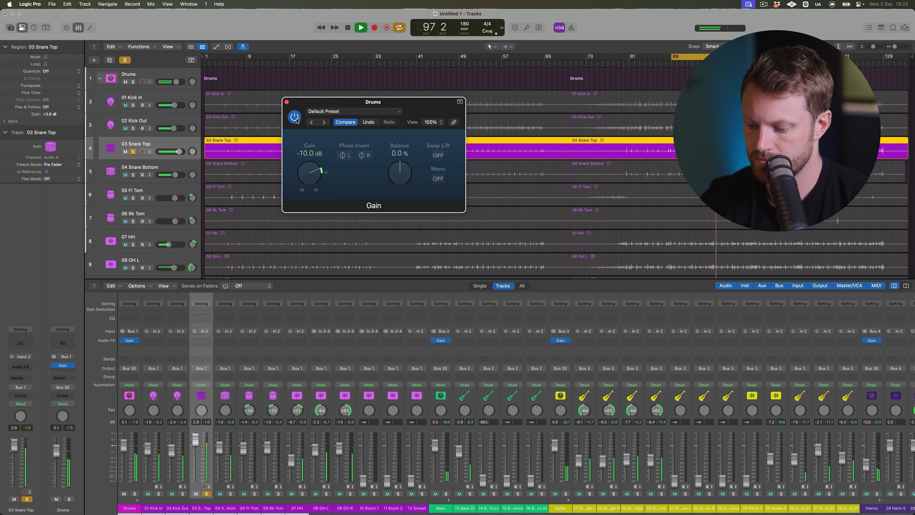
{"action": "key", "text": "s"}
{"action": "key", "text": "Down"}
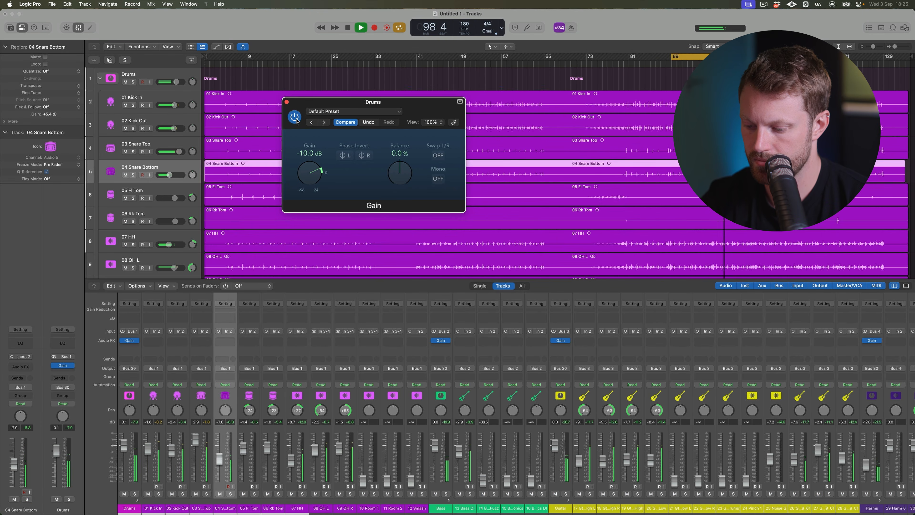
{"action": "key", "text": "s"}
{"action": "key", "text": "Up"}
{"action": "key", "text": "s"}
{"action": "key", "text": "Up"}
{"action": "key", "text": "Down"}
{"action": "key", "text": "Down"}
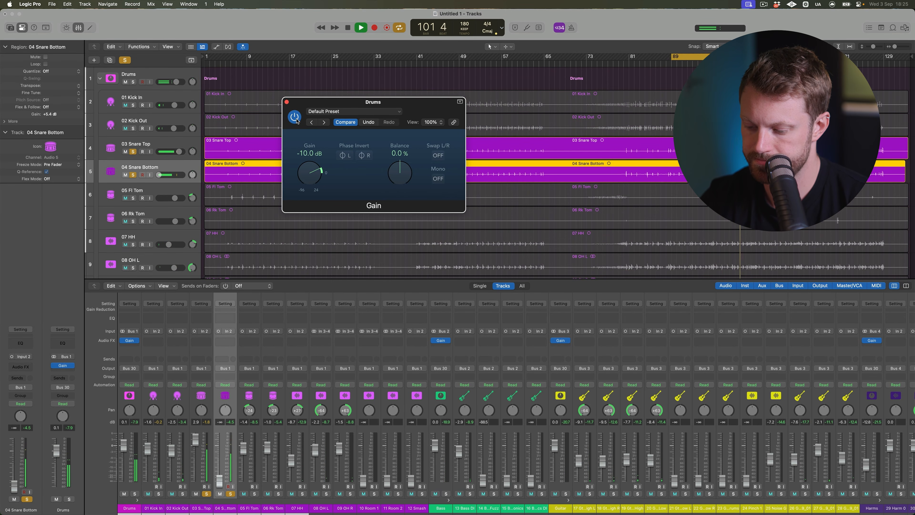
{"action": "key", "text": "Up"}
{"action": "key", "text": "Down"}
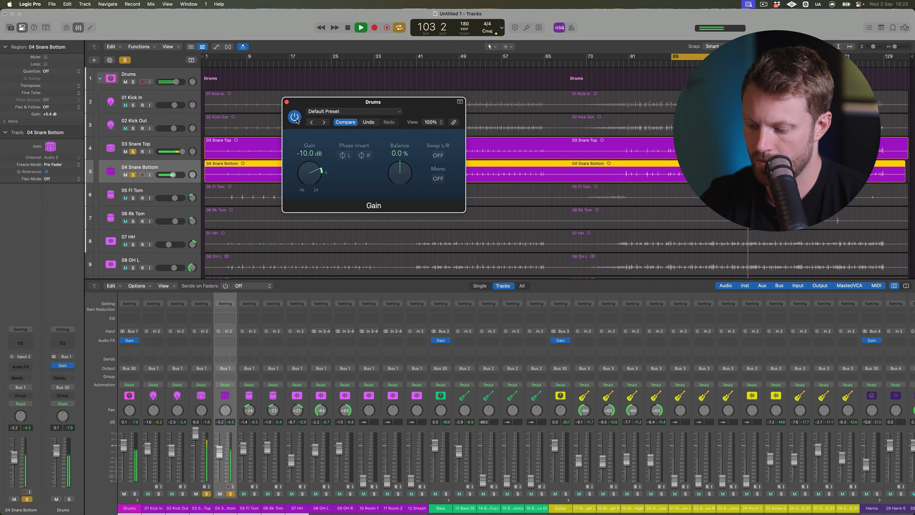
{"action": "key", "text": "ctrl+alt+super+s"}
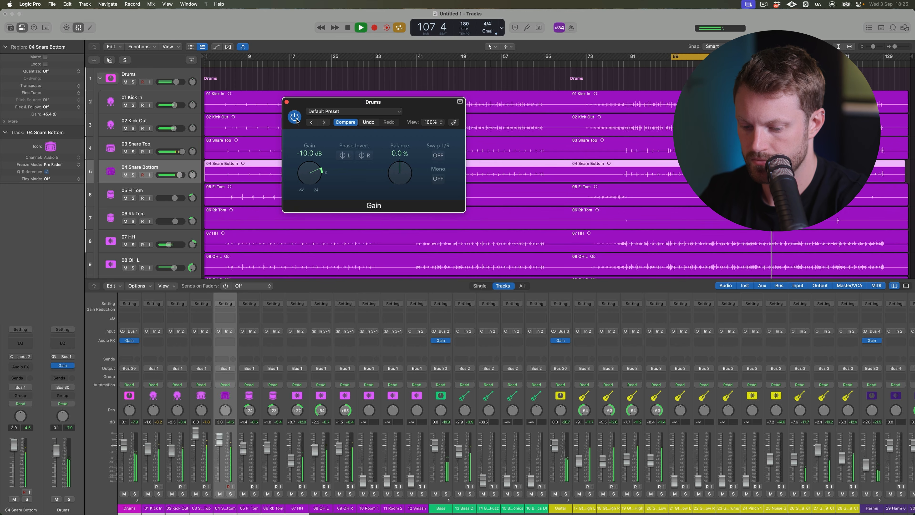
Set the 07 HH fader to -6.3 dB during playback.
{"action": "key", "text": "Down"}
{"action": "key", "text": "Down"}
{"action": "key", "text": "Down"}
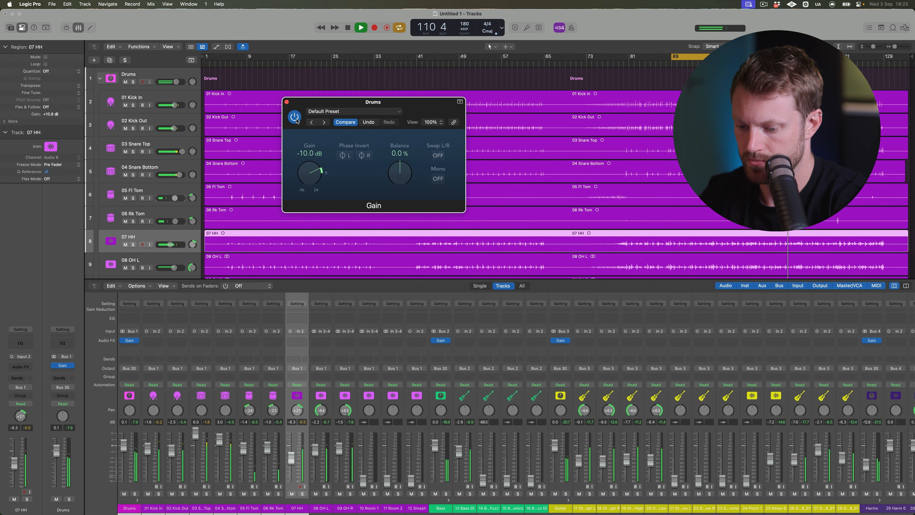
Mute and unmute the toms to check them in the mix, and set 05 Fl Tom to -3.2 dB and 06 Rk Tom to -3.5 dB.
{"action": "key", "text": "Up"}
{"action": "key", "text": "m"}
{"action": "key", "text": "Up"}
{"action": "key", "text": "m"}
{"action": "key", "text": "Up"}
{"action": "key", "text": "Down"}
{"action": "key", "text": "Down"}
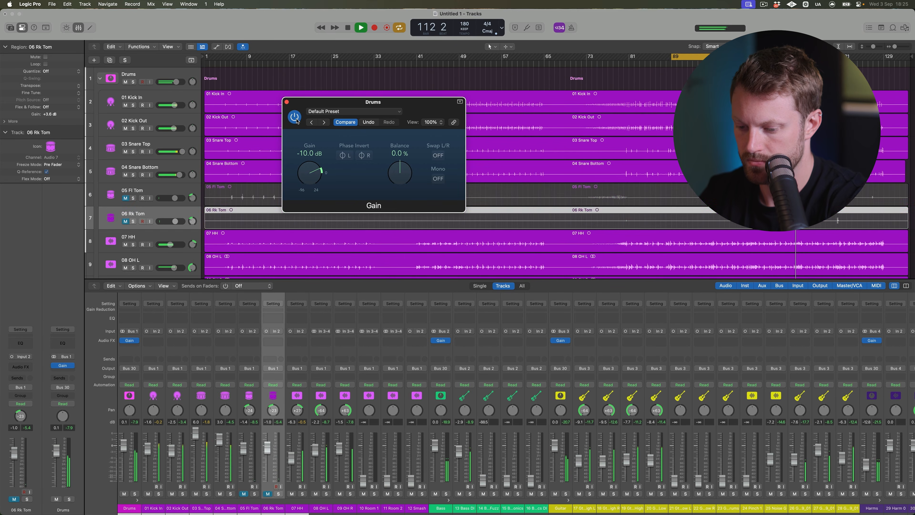
{"action": "key", "text": "m"}
{"action": "key", "text": "Up"}
{"action": "key", "text": "m"}
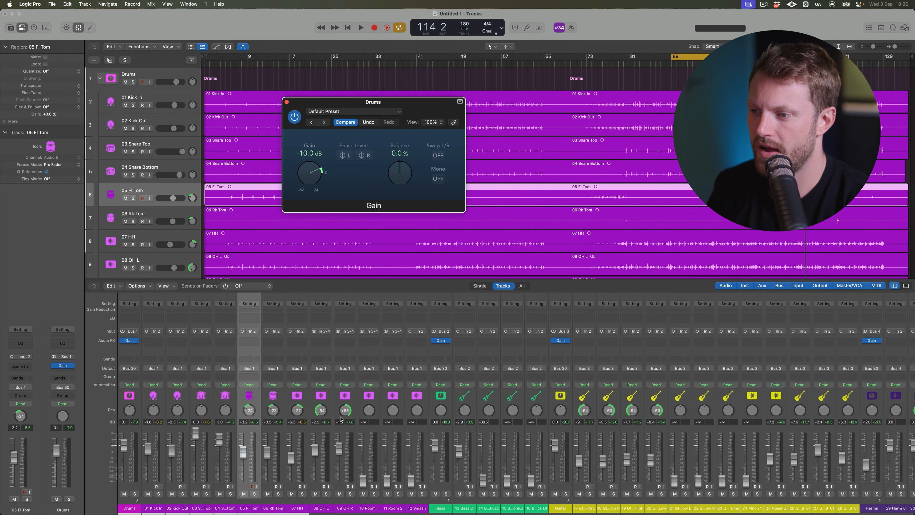
Play the looped section and audition the bass with and without solo.
{"action": "key", "text": "space"}
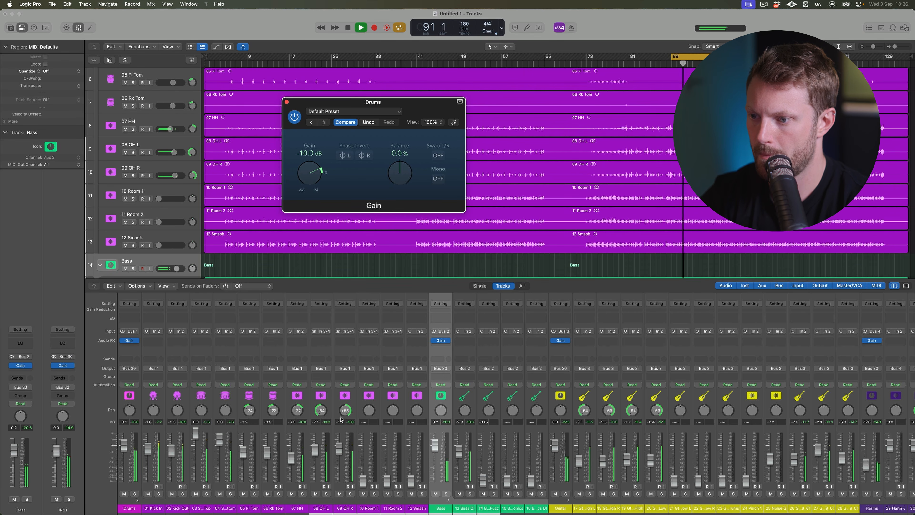
{"action": "key", "text": "s"}
{"action": "key", "text": "s"}
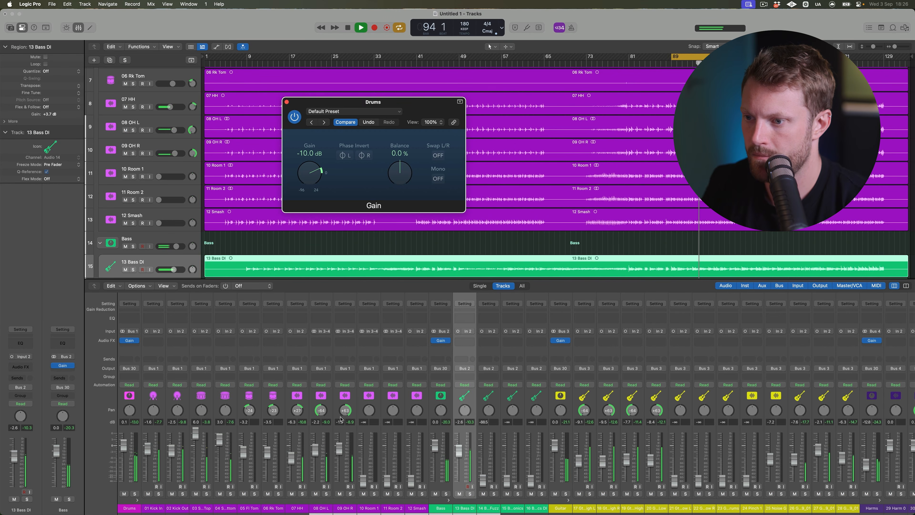
Insert the mono Ampeg SVTVR Classic plug-in on 13 Bass DI and move its window clear of the track list.
{"action": "left_click", "coordinate": [463, 341]}
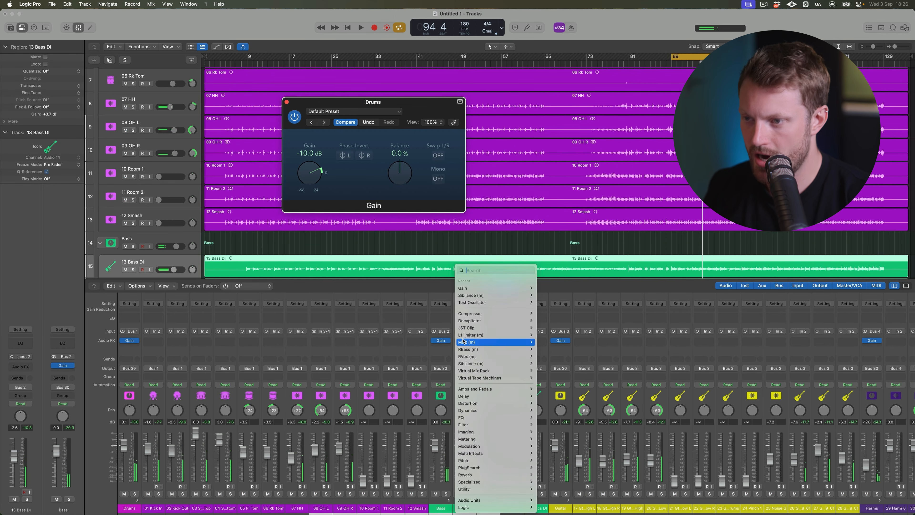
{"action": "type", "text": "ampeg"}
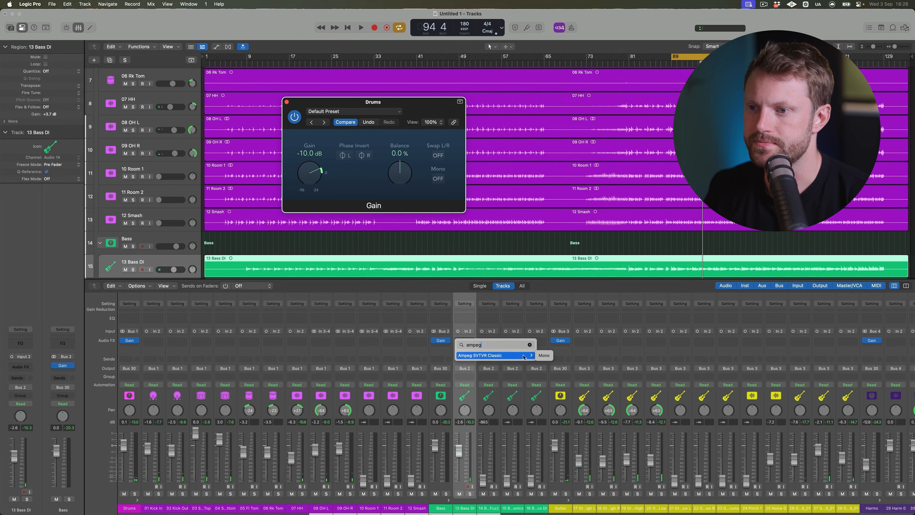
{"action": "left_click", "coordinate": [544, 355]}
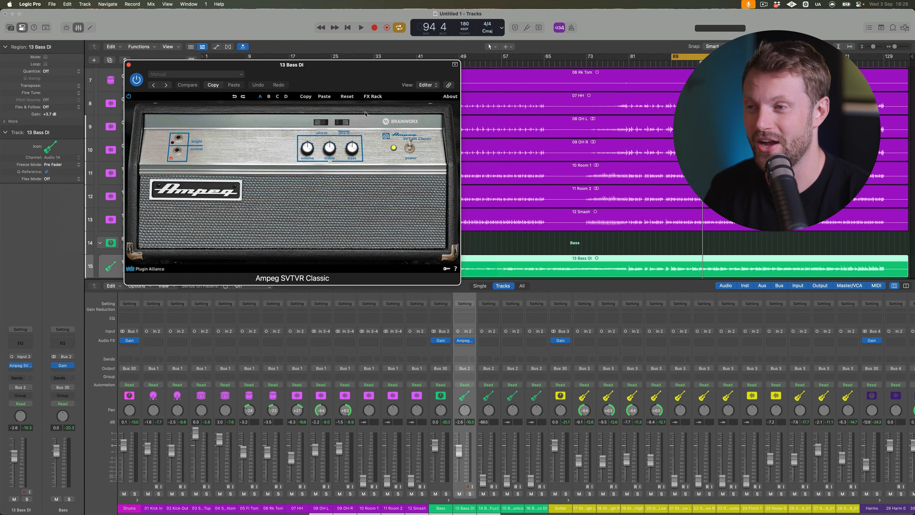
{"action": "left_click_drag", "start_coordinate": [351, 65], "coordinate": [378, 70]}
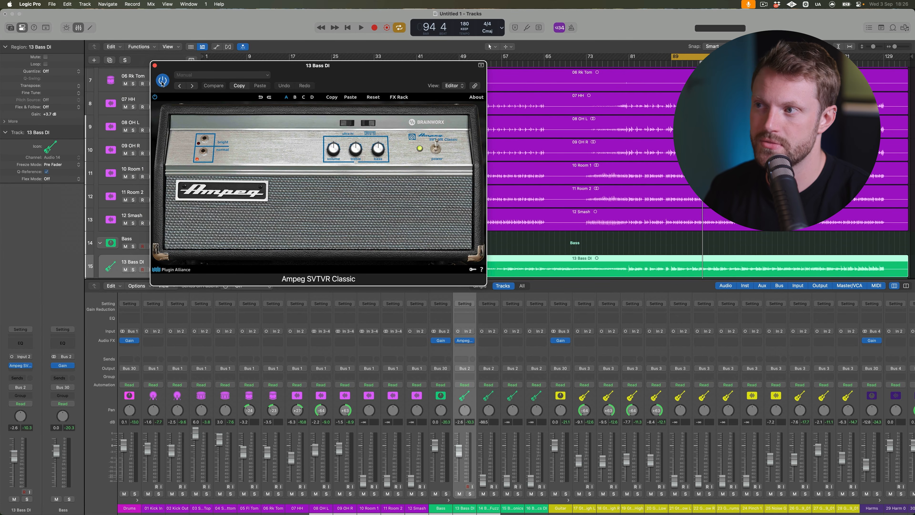
{"action": "left_click_drag", "start_coordinate": [371, 79], "coordinate": [474, 90]}
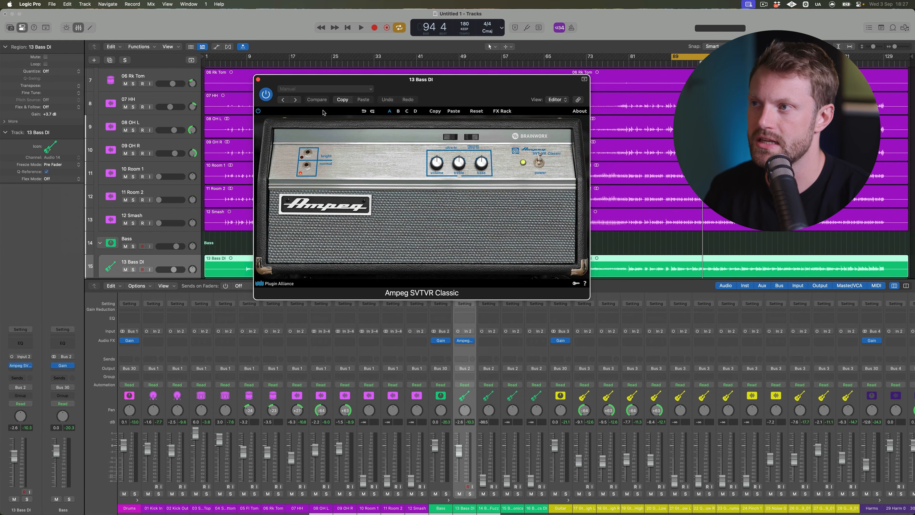
Play the looped section and compare 13 Bass DI with the Ampeg amp active and bypassed, soloing the track.
{"action": "key", "text": "space"}
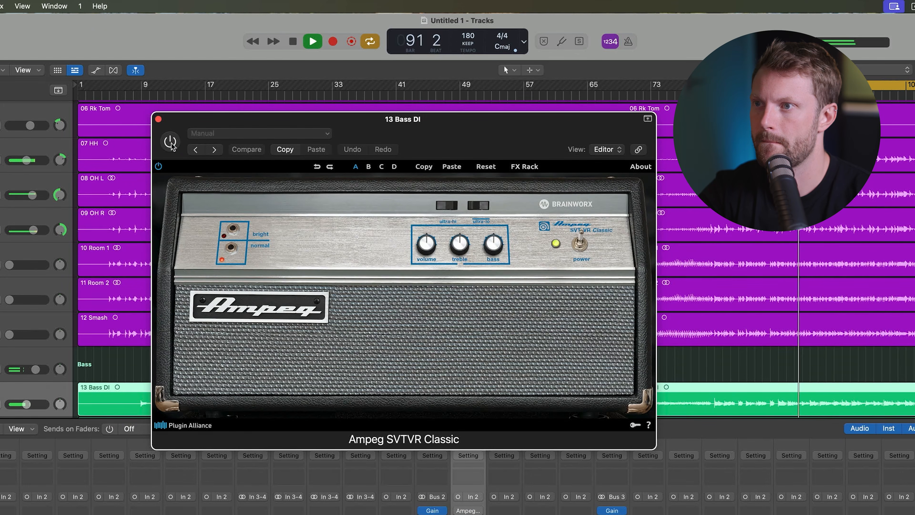
{"action": "left_click", "coordinate": [170, 143]}
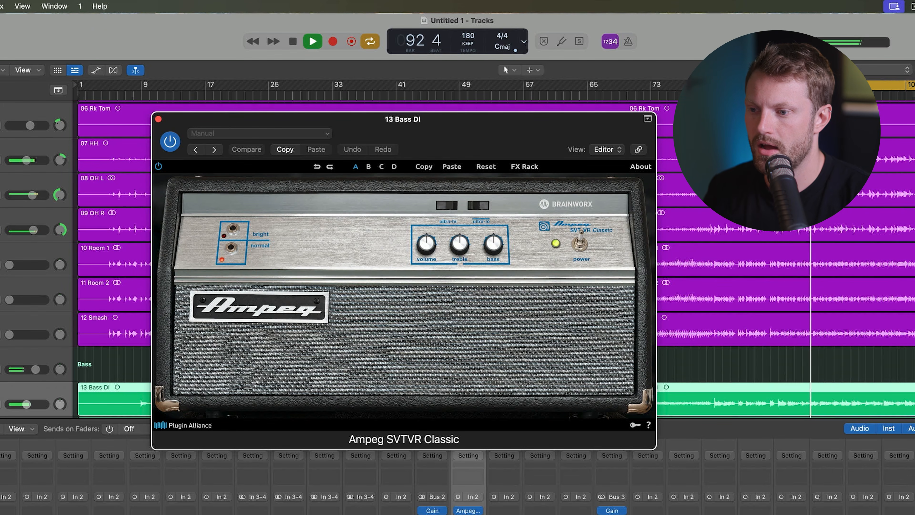
{"action": "key", "text": "s"}
{"action": "left_click", "coordinate": [171, 142]}
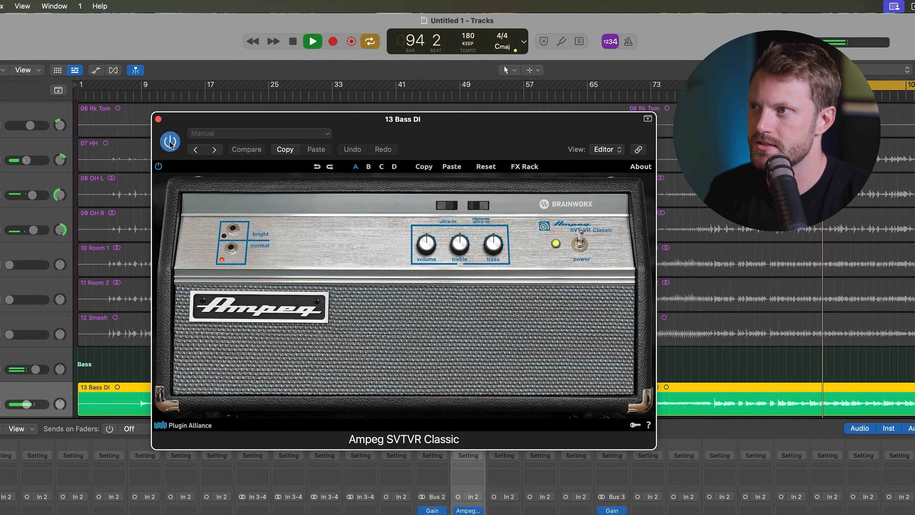
Lower the Ampeg amp's volume slightly, compare its level against bypass, and leave it active with the 13 Bass DI solo cleared.
{"action": "left_click_drag", "start_coordinate": [432, 246], "coordinate": [425, 256]}
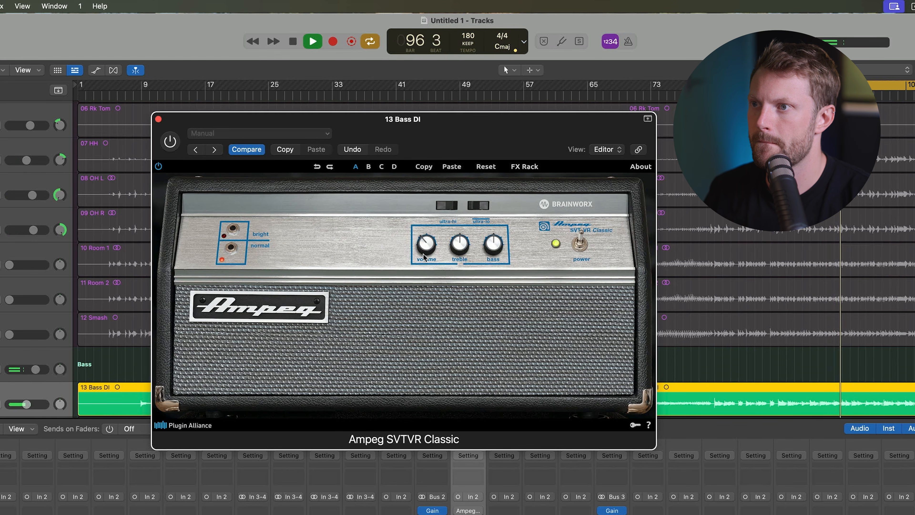
{"action": "left_click", "coordinate": [173, 143]}
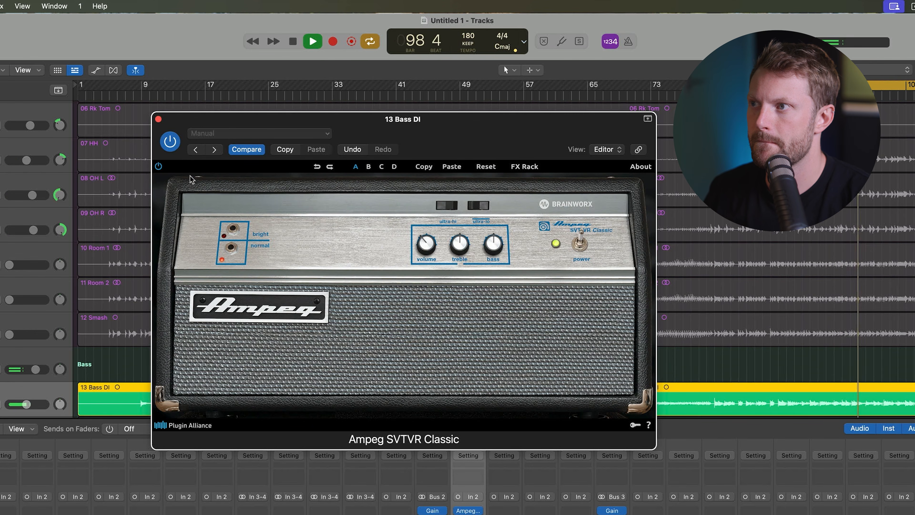
{"action": "left_click", "coordinate": [173, 142]}
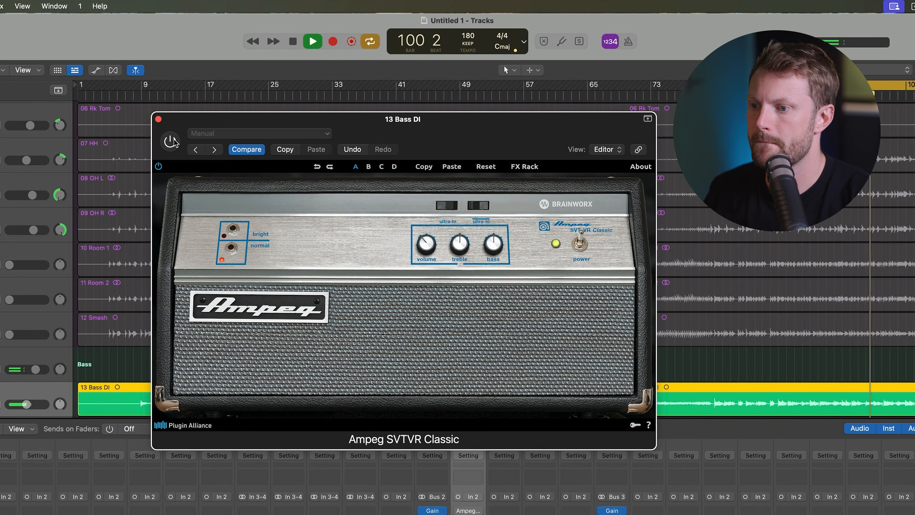
{"action": "left_click", "coordinate": [173, 143]}
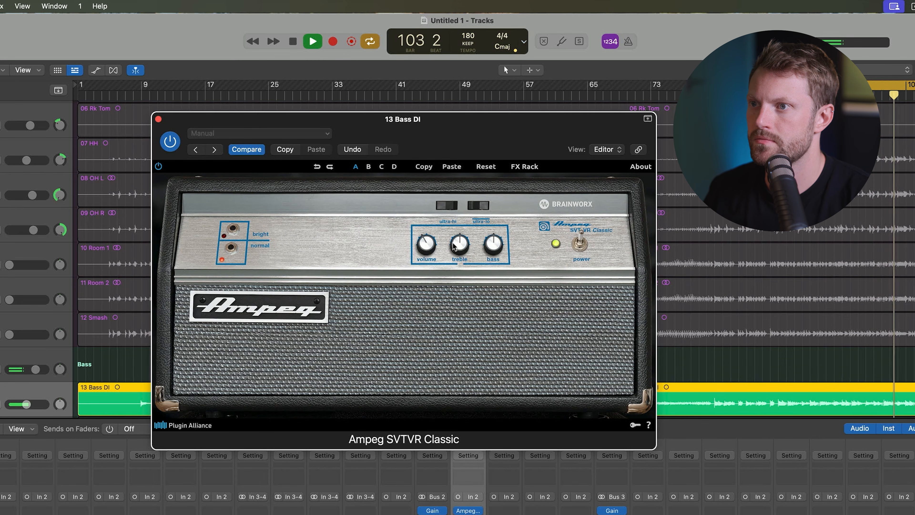
{"action": "key", "text": "s"}
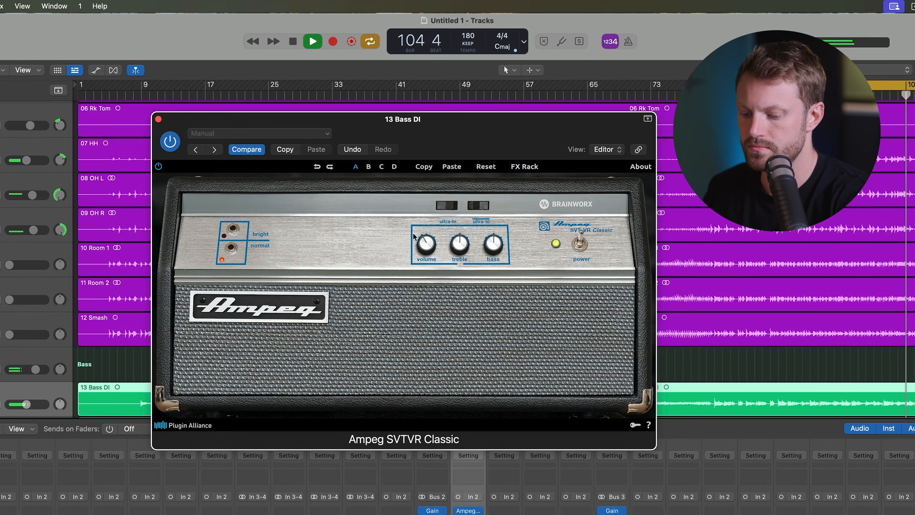
Compare the Ampeg amp on 13 Bass DI active and bypassed within the full mix while the loop plays.
{"action": "key", "text": "Down"}
{"action": "key", "text": "Up"}
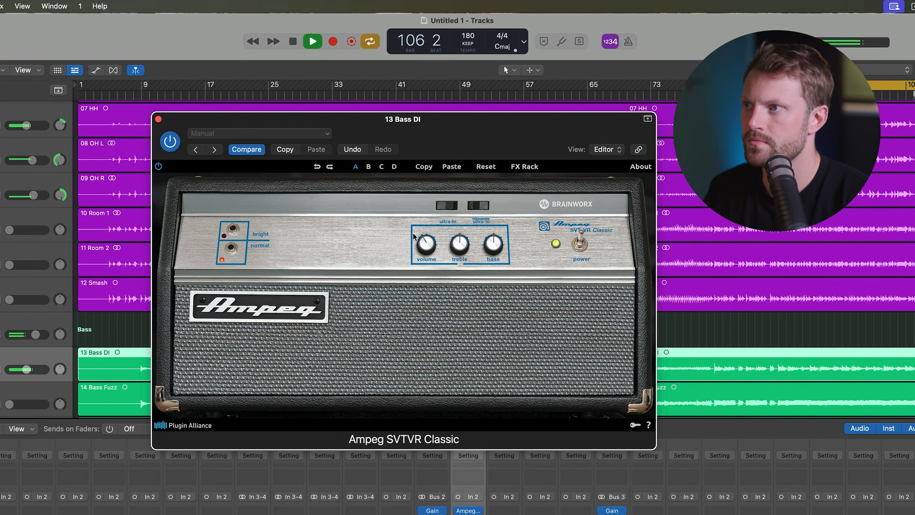
{"action": "left_click", "coordinate": [174, 142]}
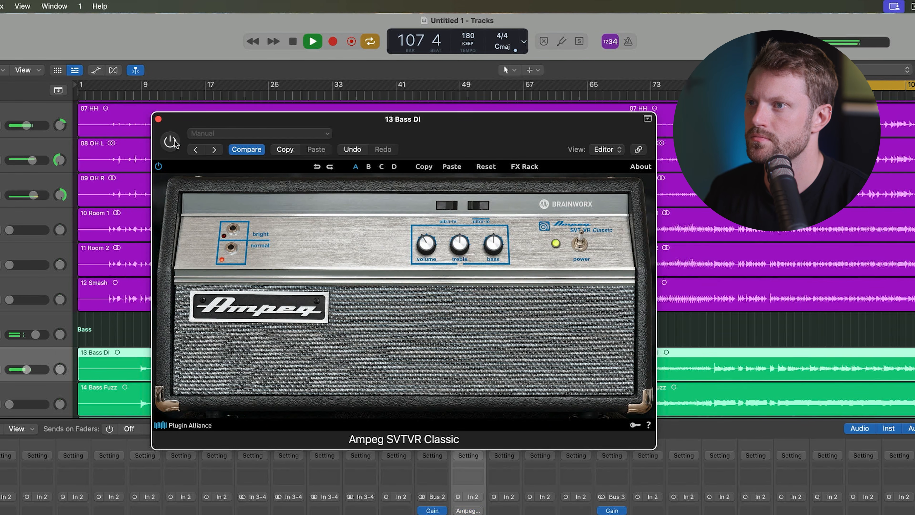
{"action": "left_click", "coordinate": [173, 141]}
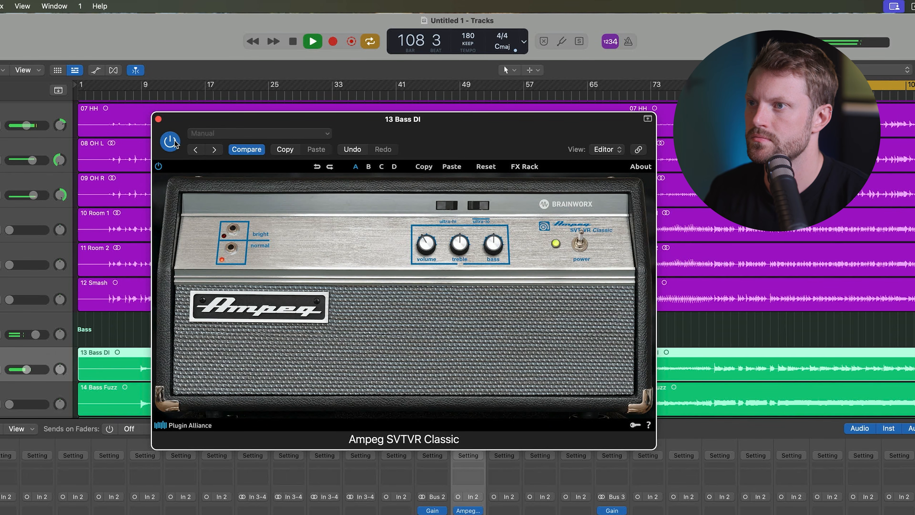
{"action": "left_click", "coordinate": [158, 119]}
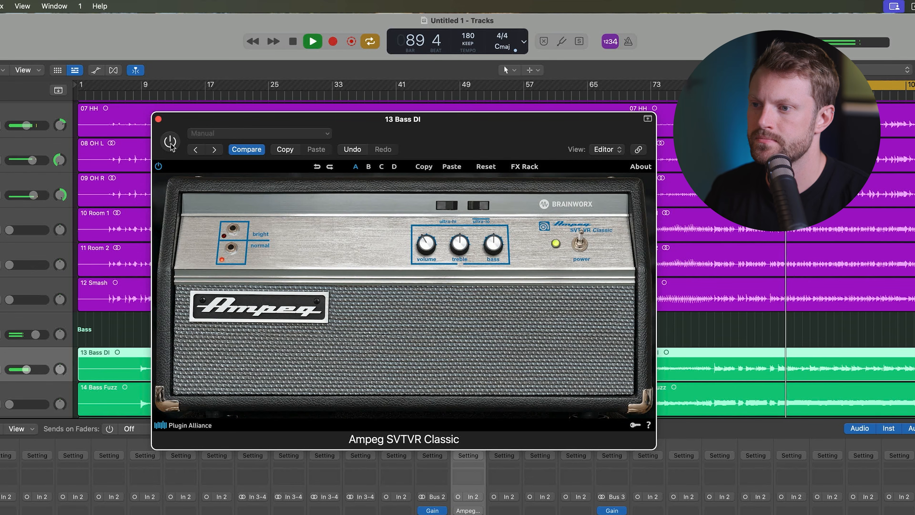
Restart the looped section, compare the Ampeg amp against bypass again, leave it active and close its plug-in window.
{"action": "key", "text": "space"}
{"action": "left_click", "coordinate": [170, 144]}
{"action": "key", "text": "space"}
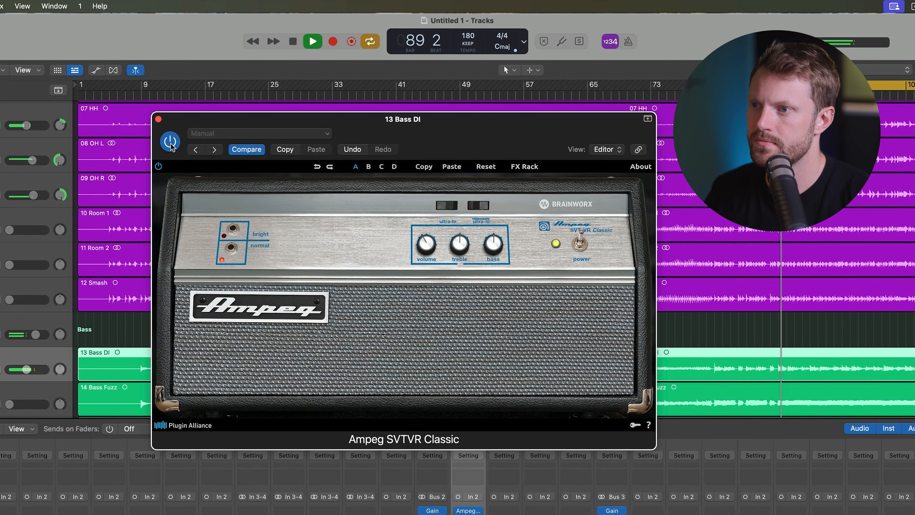
{"action": "left_click", "coordinate": [170, 144]}
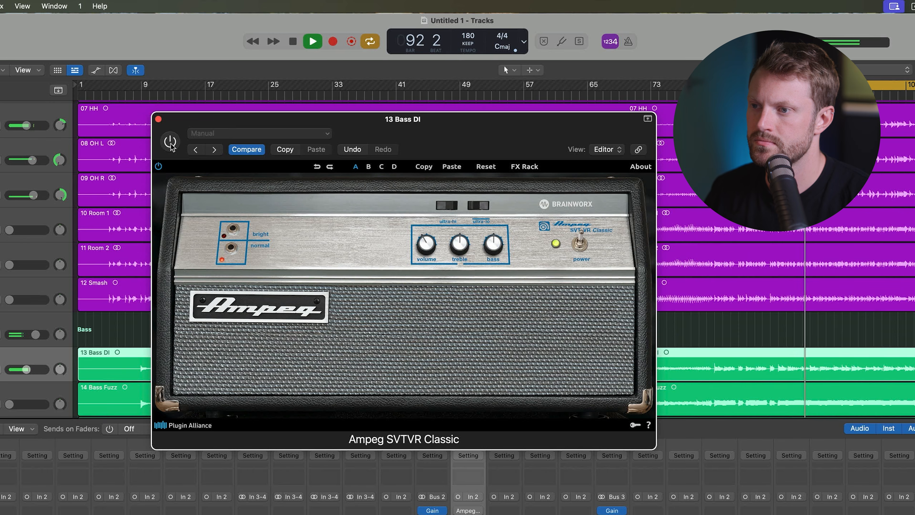
{"action": "left_click", "coordinate": [170, 144]}
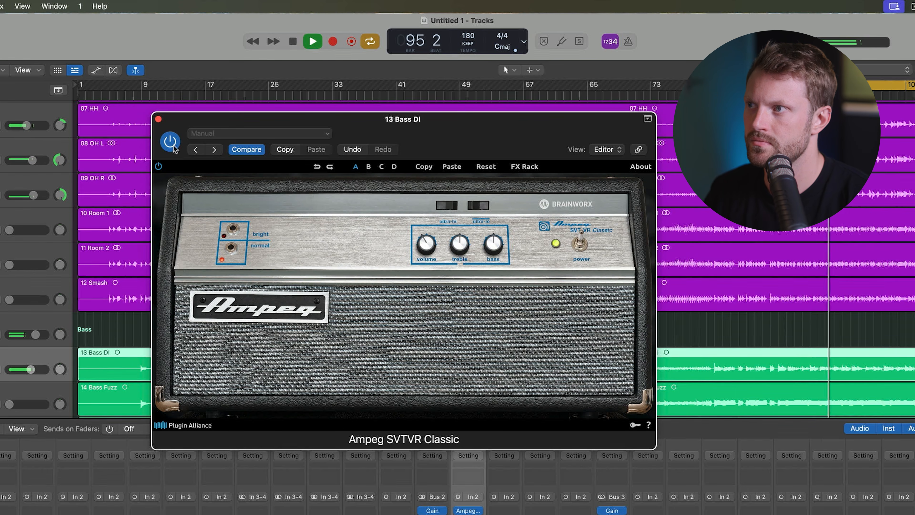
{"action": "left_click", "coordinate": [171, 141]}
{"action": "left_click", "coordinate": [172, 143]}
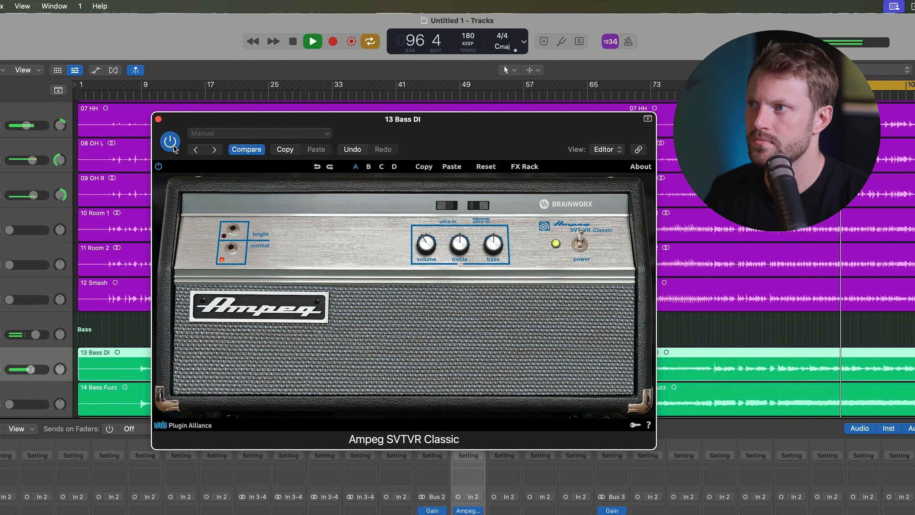
{"action": "left_click", "coordinate": [158, 120]}
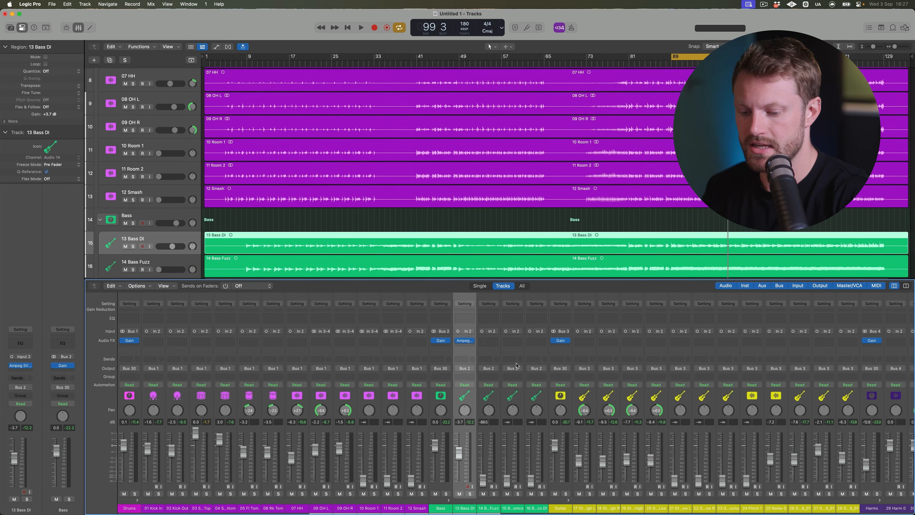
Audition and mute 19 Gtr 2A Mid High and 20 Gtr 2B Mid Low, and hide the mixer to enlarge the track list.
{"action": "scroll", "coordinate": [433, 180], "scroll_direction": "down", "scroll_amount": 3}
{"action": "scroll", "coordinate": [516, 366], "scroll_direction": "down", "scroll_amount": 2}
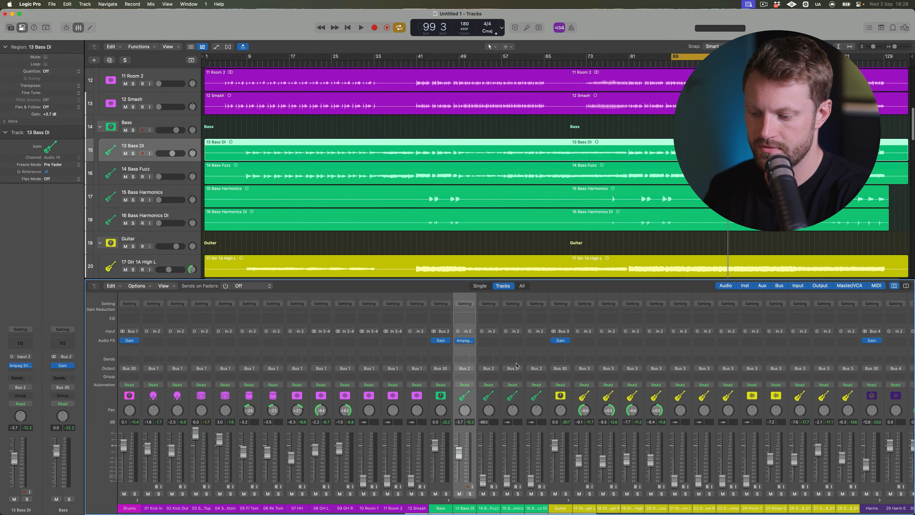
{"action": "scroll", "coordinate": [517, 366], "scroll_direction": "up", "scroll_amount": 1}
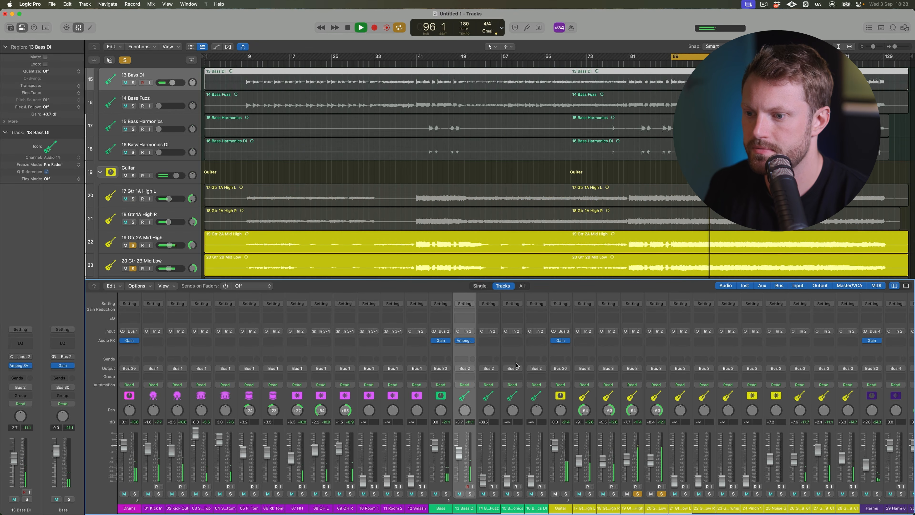
{"action": "scroll", "coordinate": [579, 433], "scroll_direction": "right", "scroll_amount": 5}
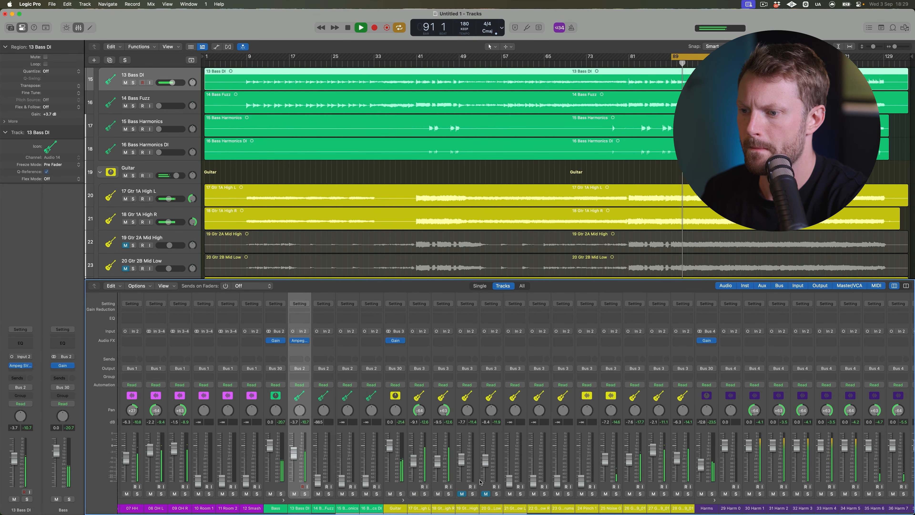
{"action": "key", "text": "x"}
{"action": "scroll", "coordinate": [184, 269], "scroll_direction": "down", "scroll_amount": 1}
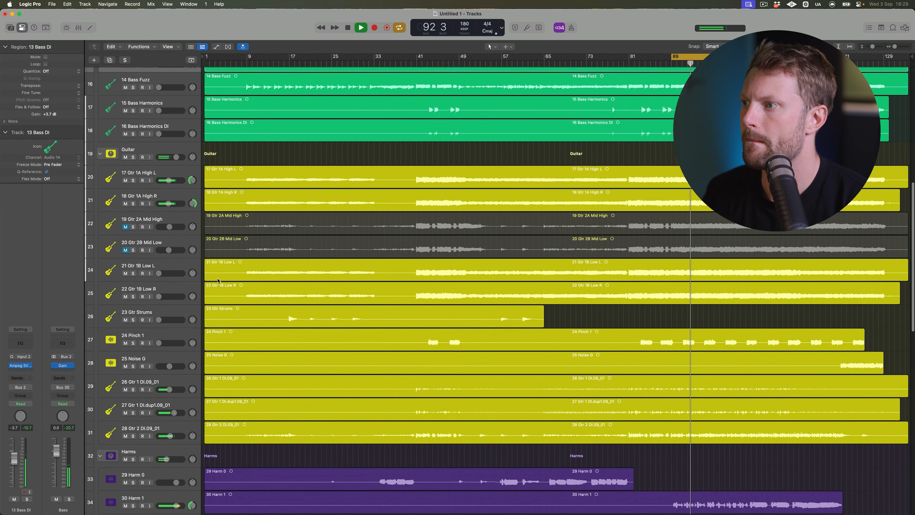
Solo 21 Gtr 1B Low L and 22 Gtr 1B Low R, raise them to about -5 dB and pan them -64 and +63.
{"action": "left_click", "coordinate": [185, 270]}
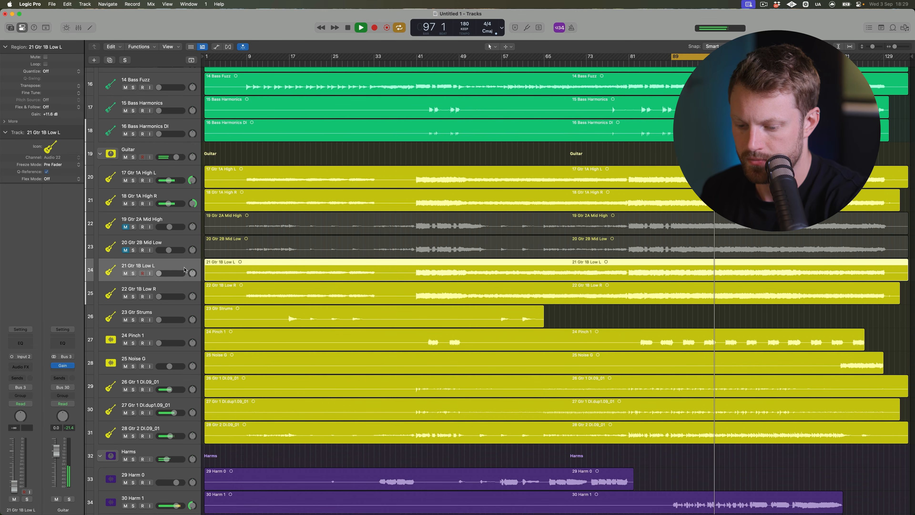
{"action": "key", "text": "s"}
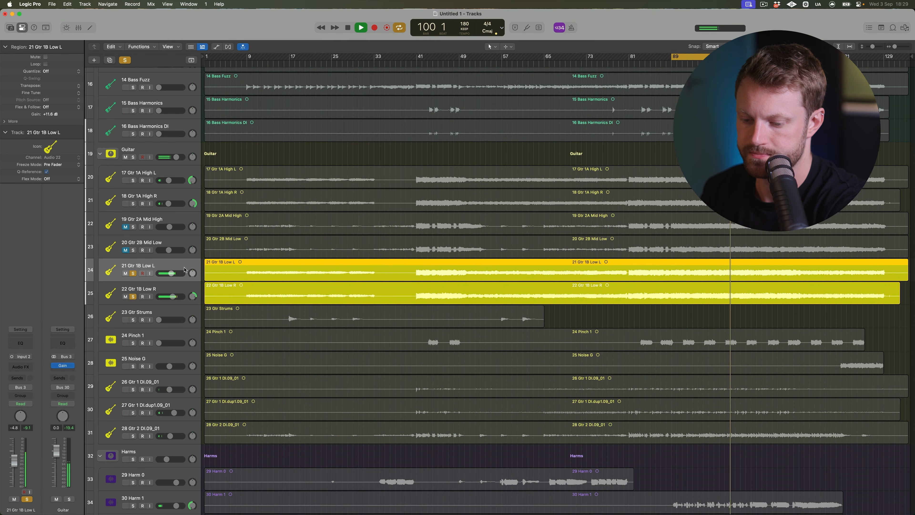
{"action": "key", "text": "Down"}
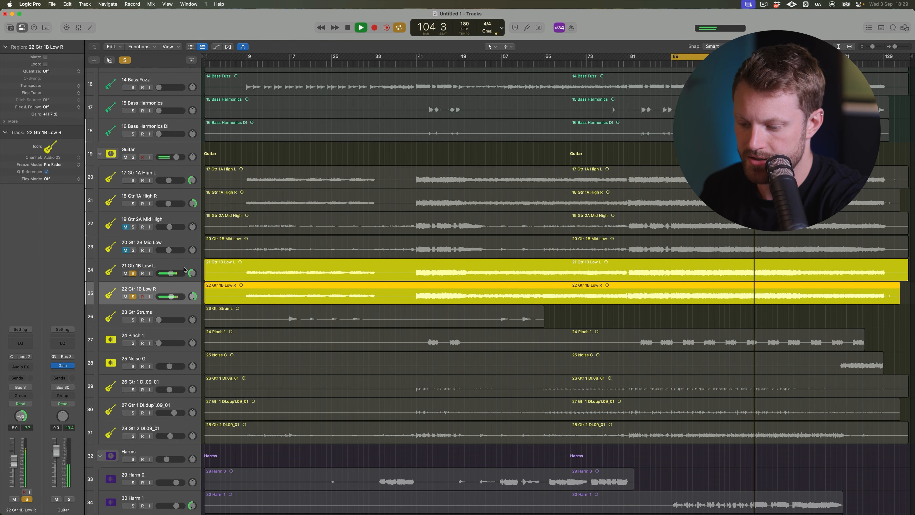
Compare the soloed Gtr 1A High pair with the Gtr 1B Low pair, hear both pairs together, and clear the solos.
{"action": "key", "text": "super+z"}
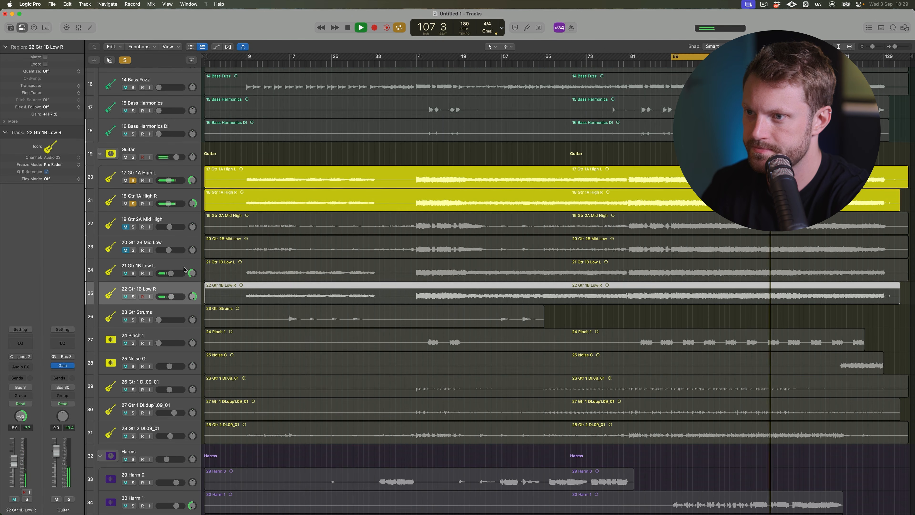
{"action": "key", "text": "super+shift+z"}
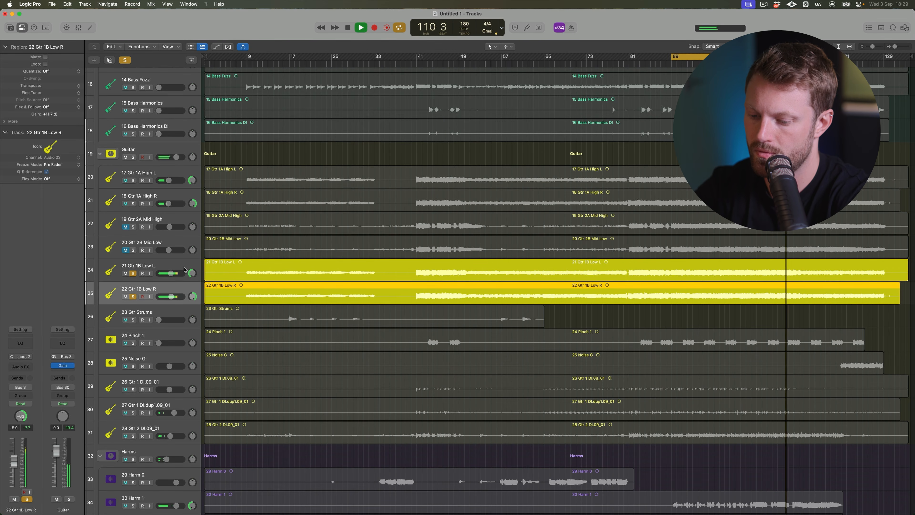
{"action": "key", "text": "super+z"}
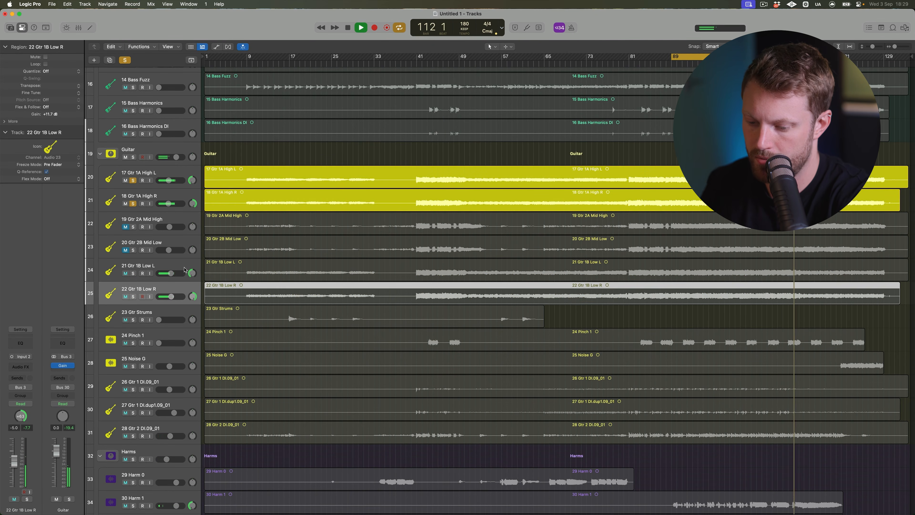
{"action": "key", "text": "s"}
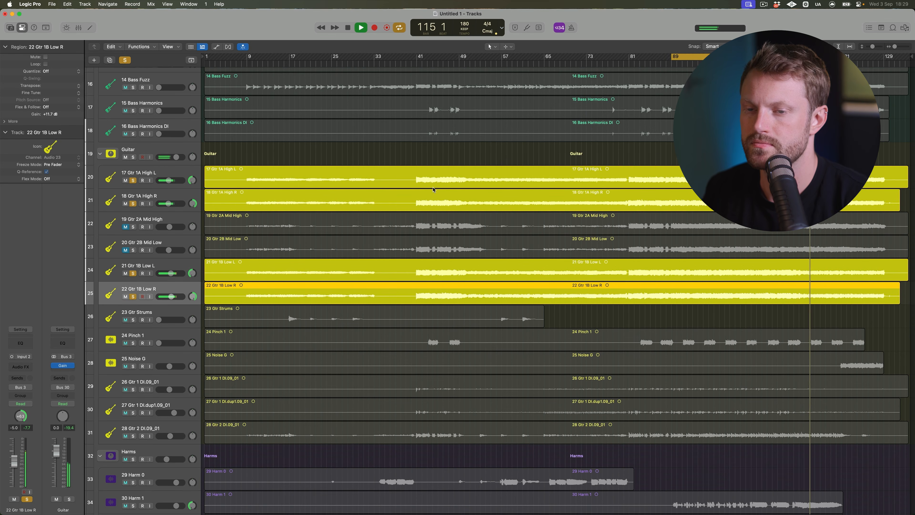
{"action": "key", "text": "super+z"}
{"action": "key", "text": "super+z"}
{"action": "key", "text": "super+z"}
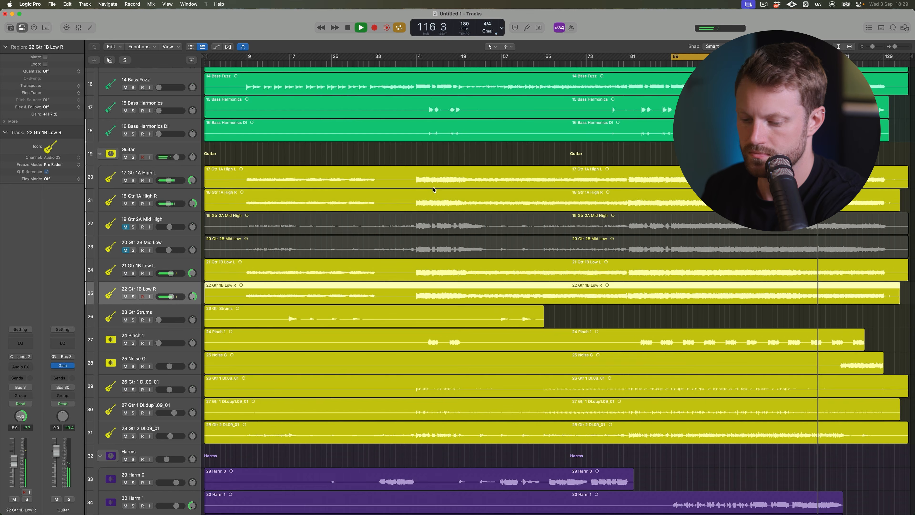
Lower and mute the 21 and 22 Gtr 1B Low pair, and raise the 17 and 18 Gtr 1A High pair to about -1.2 dB.
{"action": "key", "text": "Up"}
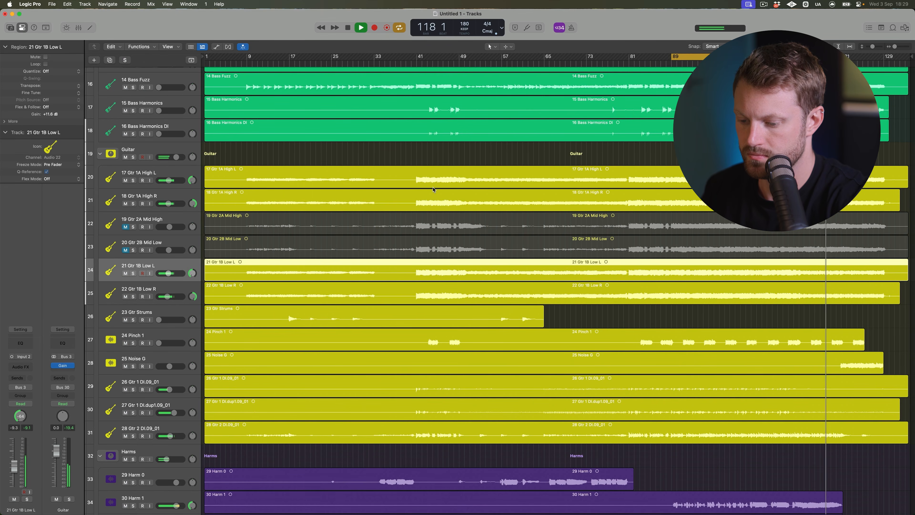
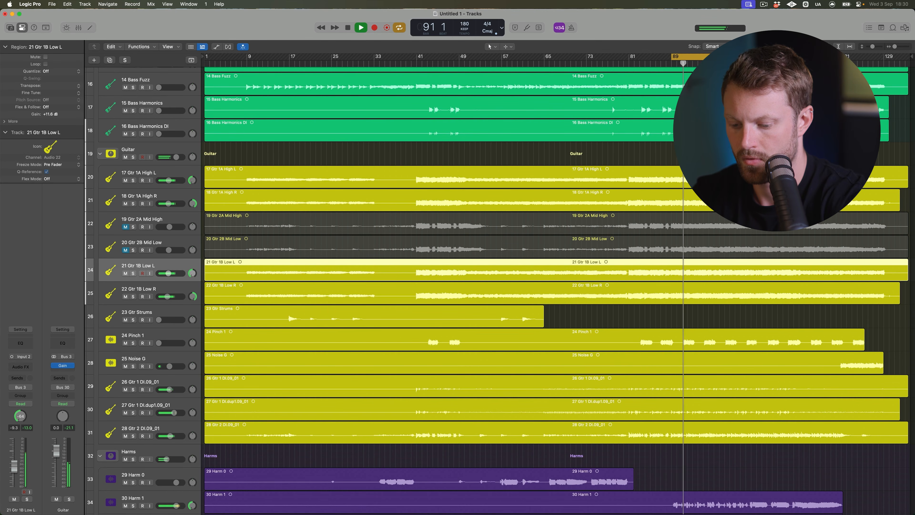
{"action": "key", "text": "ctrl+m"}
{"action": "left_click_drag", "start_coordinate": [168, 180], "coordinate": [170, 181]}
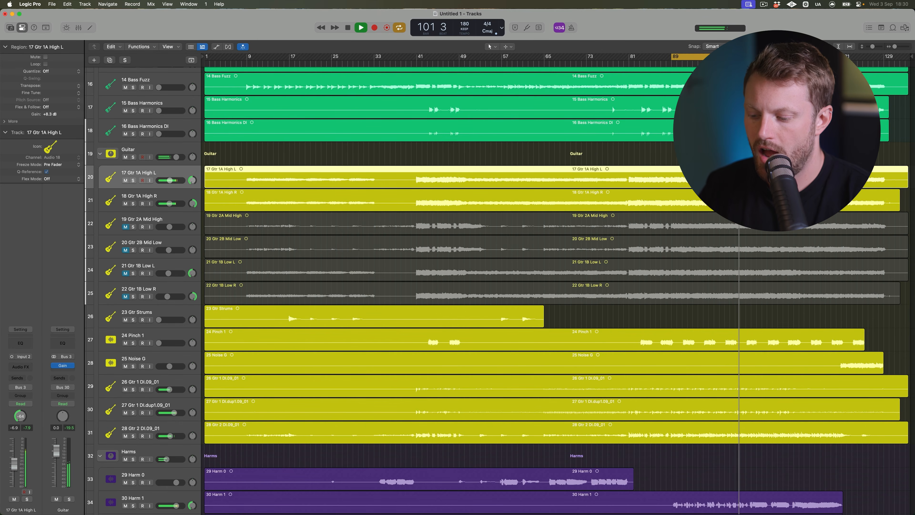
{"action": "left_click_drag", "start_coordinate": [170, 180], "coordinate": [175, 203]}
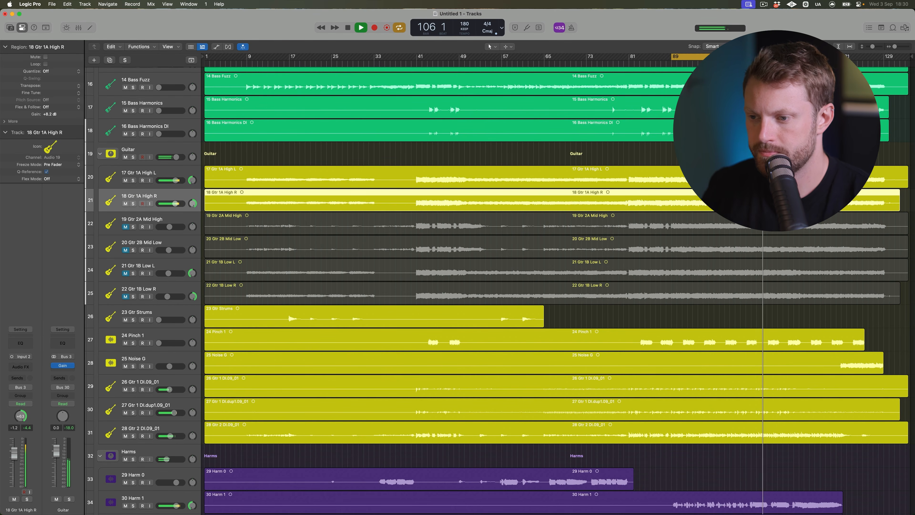
{"action": "scroll", "coordinate": [814, 225], "scroll_direction": "down", "scroll_amount": 10}
{"action": "key", "text": "space"}
Pan 44 LV Tuned to -64 and 46 Vocal Double to +63, and play the loop with the Lead Vocals stack soloed.
{"action": "scroll", "coordinate": [244, 394], "scroll_direction": "down", "scroll_amount": 10}
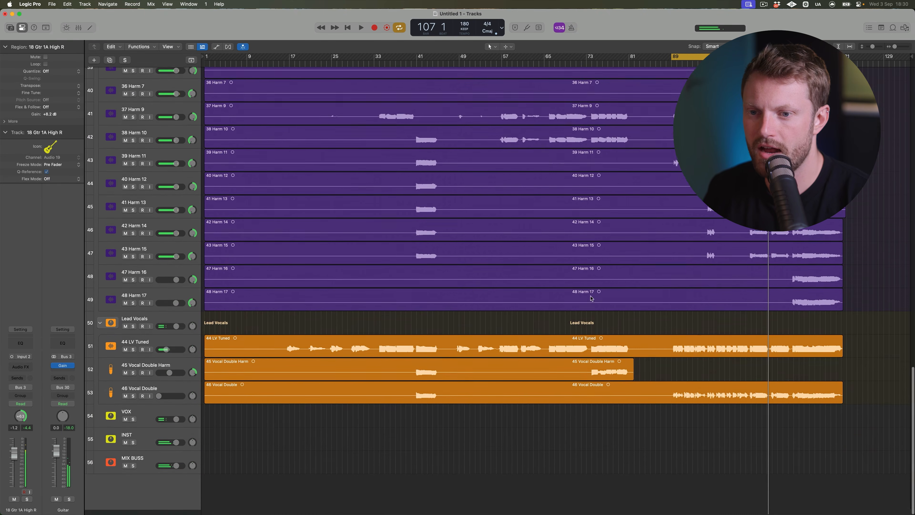
{"action": "left_click", "coordinate": [190, 353]}
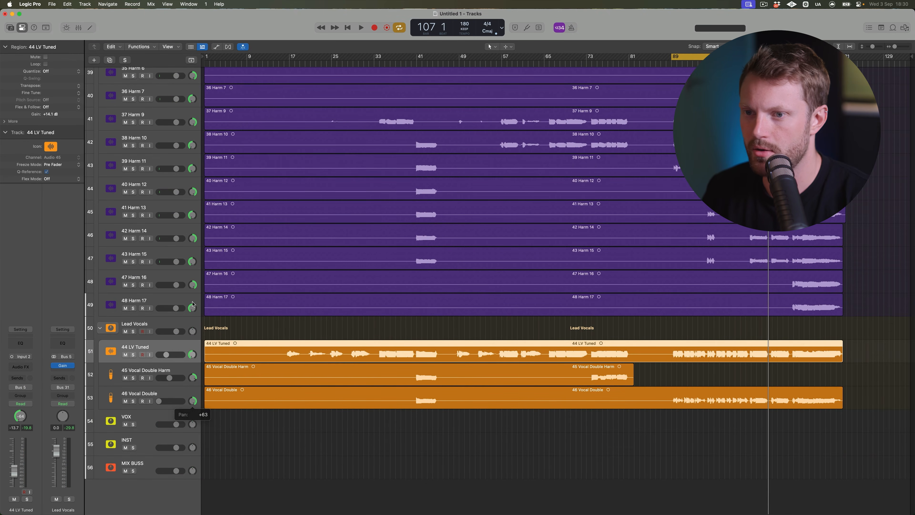
{"action": "left_click", "coordinate": [133, 332]}
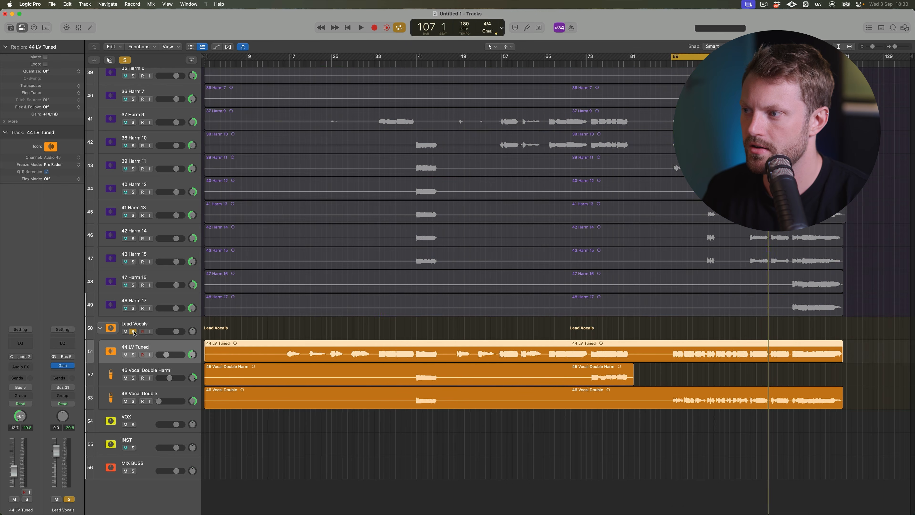
{"action": "key", "text": "space"}
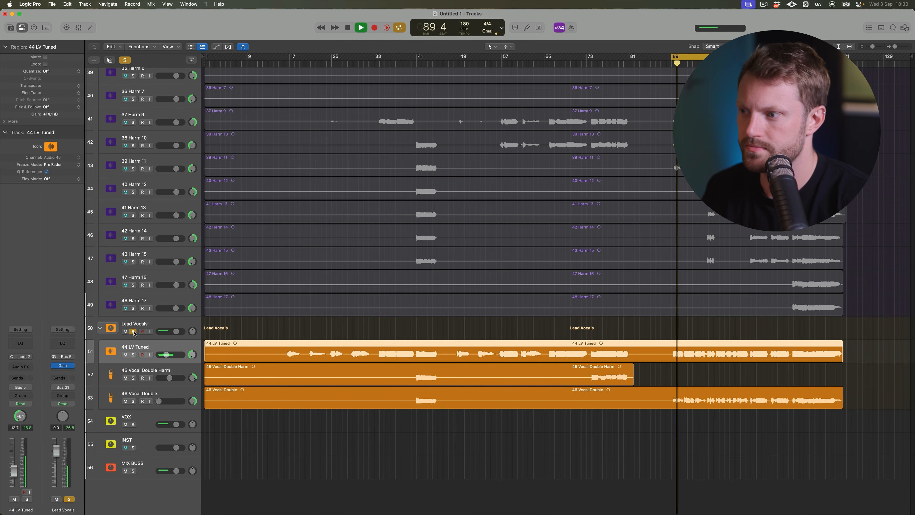
Bring up the 46 Vocal Double fader to balance it against 44 LV Tuned, and clear the Lead Vocals solo.
{"action": "left_click", "coordinate": [176, 401], "text": "alt"}
{"action": "left_click_drag", "start_coordinate": [177, 401], "coordinate": [169, 401]}
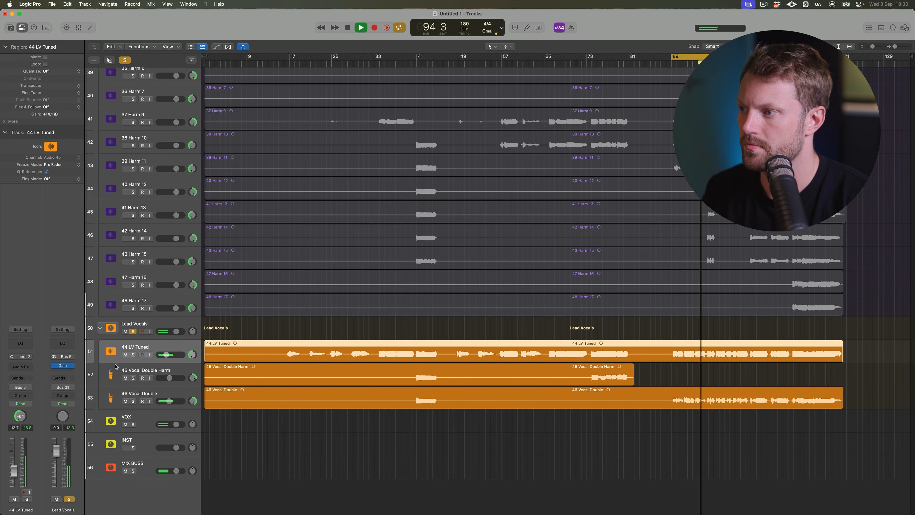
{"action": "left_click_drag", "start_coordinate": [169, 401], "coordinate": [170, 401]}
{"action": "left_click", "coordinate": [133, 331]}
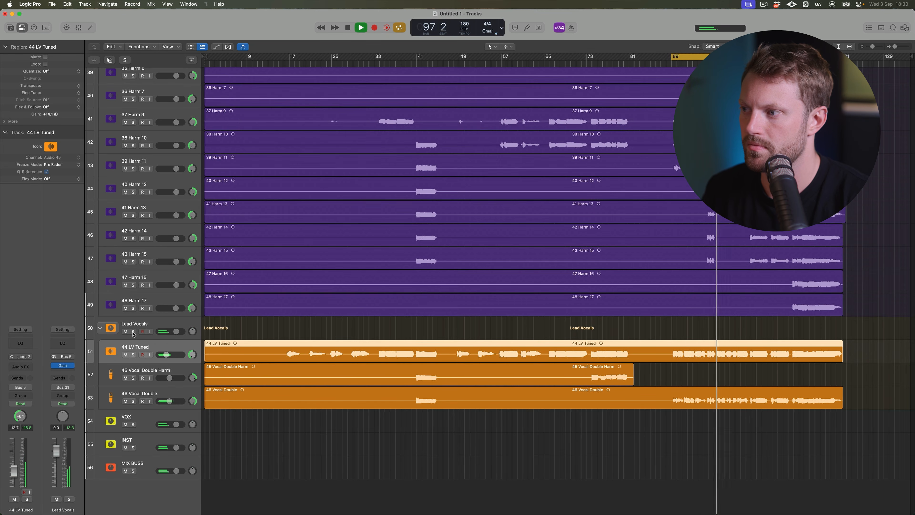
Raise the Harms stack to about -10 dB against the lead vocals in the full mix, and stop playback.
{"action": "left_click", "coordinate": [182, 325]}
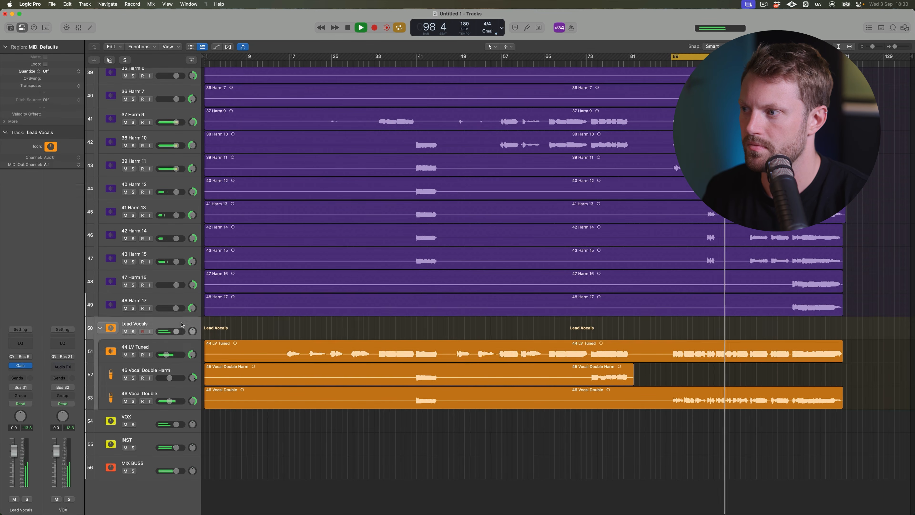
{"action": "scroll", "coordinate": [182, 324], "scroll_direction": "up", "scroll_amount": 6}
{"action": "scroll", "coordinate": [182, 325], "scroll_direction": "up", "scroll_amount": 5}
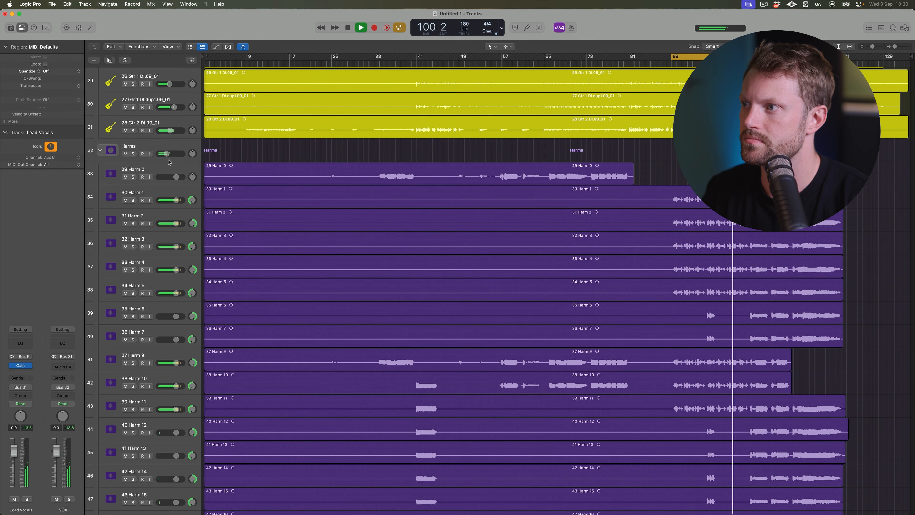
{"action": "left_click_drag", "start_coordinate": [167, 154], "coordinate": [170, 154]}
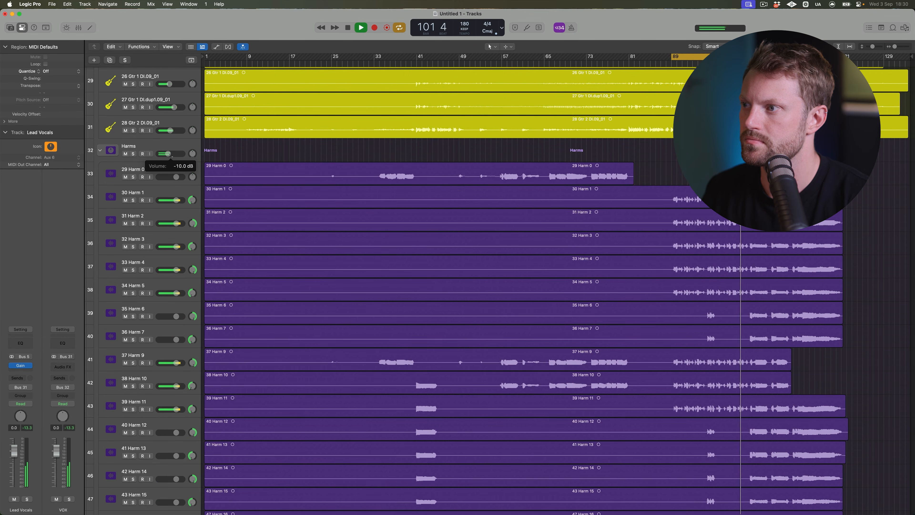
{"action": "key", "text": "space"}
{"action": "scroll", "coordinate": [412, 263], "scroll_direction": "up", "scroll_amount": 8}
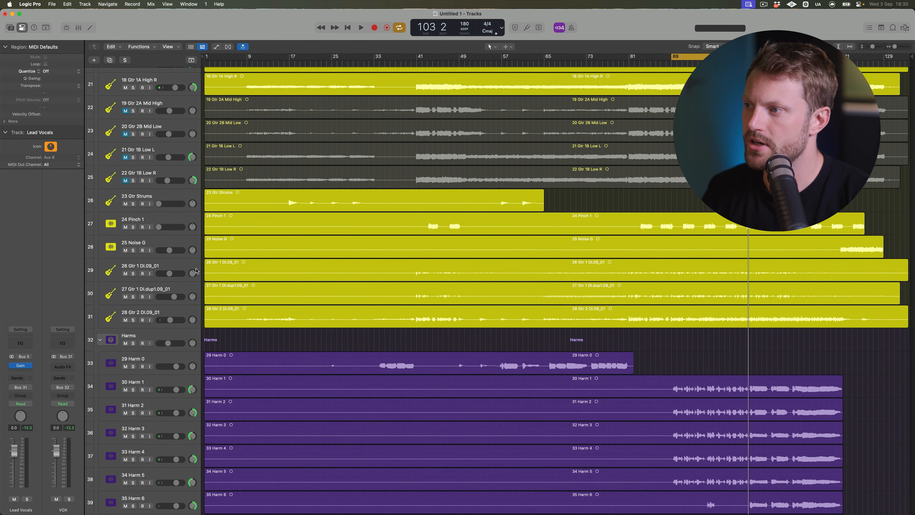
Mute the three guitar DI tracks 26, 27 and 28 and hide them from the track list.
{"action": "left_click", "coordinate": [167, 267]}
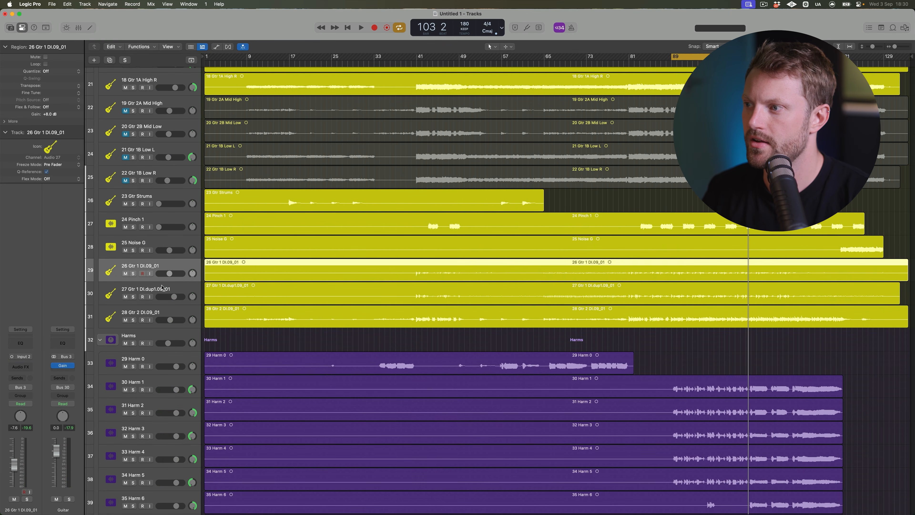
{"action": "left_click_drag", "start_coordinate": [125, 320], "coordinate": [125, 277]}
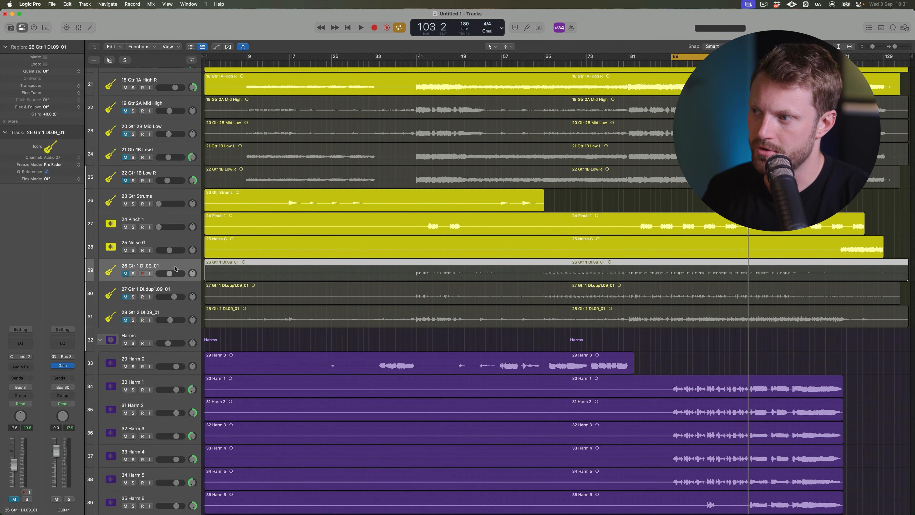
{"action": "scroll", "coordinate": [151, 278], "scroll_direction": "up", "scroll_amount": 1}
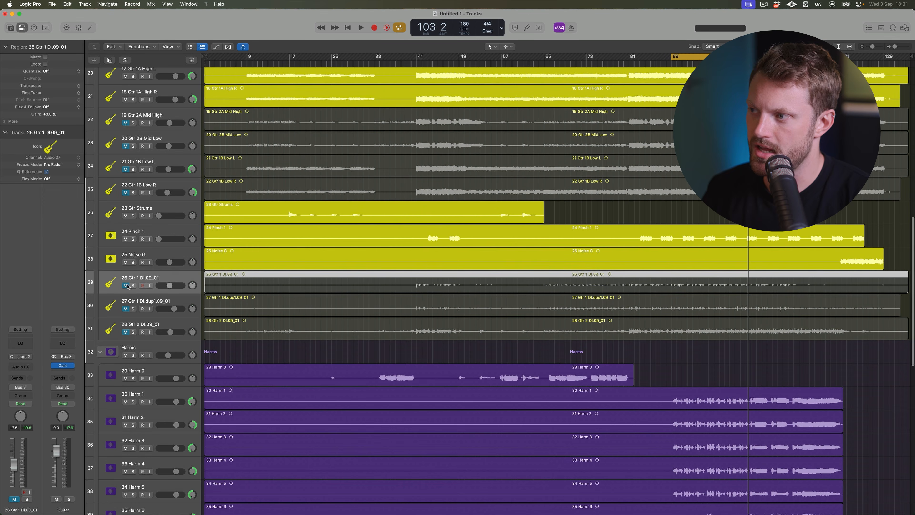
{"action": "left_click", "coordinate": [143, 284]}
{"action": "key", "text": "h"}
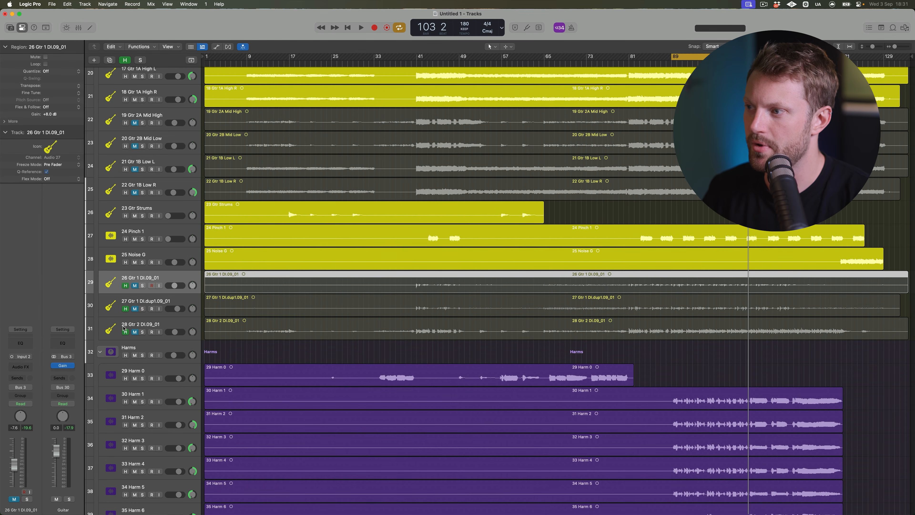
{"action": "key", "text": "h"}
{"action": "scroll", "coordinate": [152, 278], "scroll_direction": "up", "scroll_amount": 3}
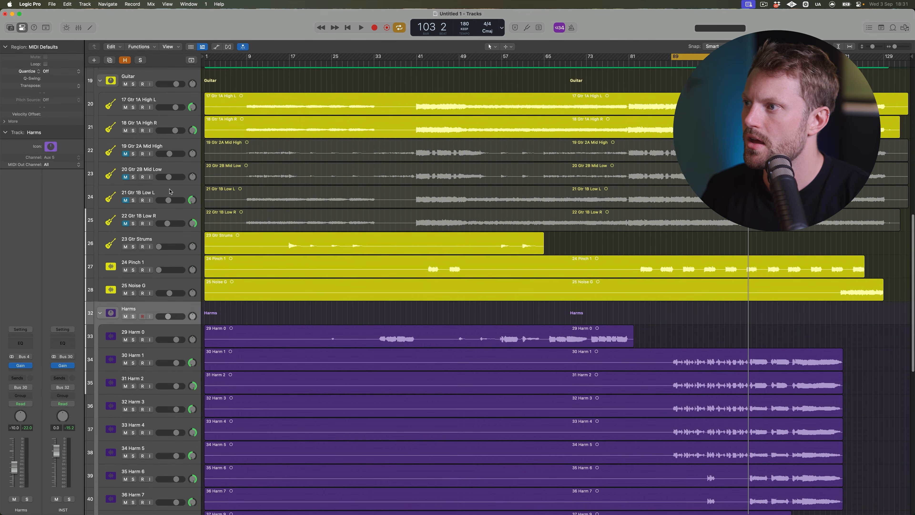
Unmute the 21 and 22 Gtr 1B Low pair, and lower the 17 and 18 Gtr 1A High pair together to about -5.2 dB.
{"action": "left_click", "coordinate": [167, 193]}
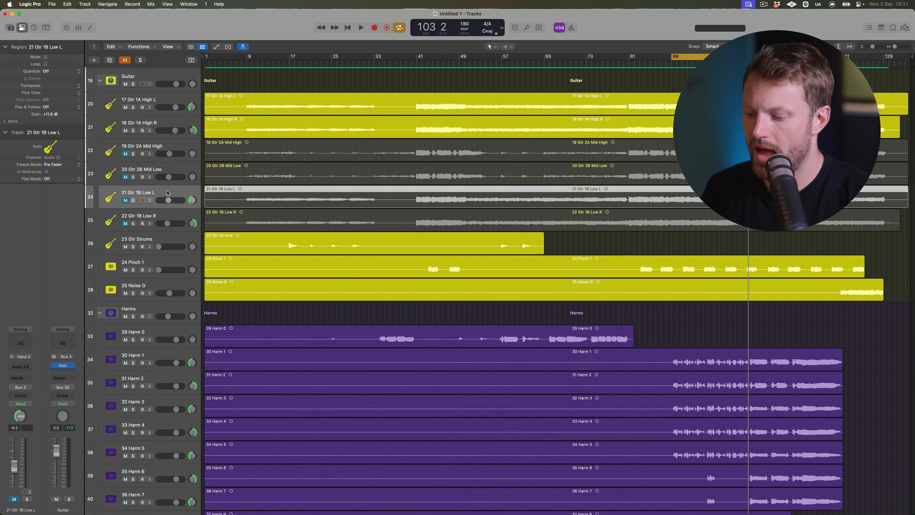
{"action": "left_click", "coordinate": [166, 123]}
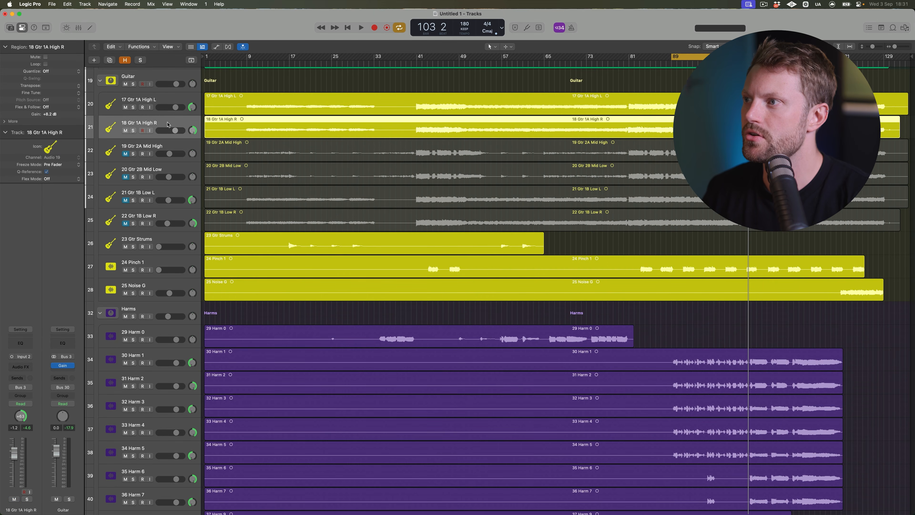
{"action": "scroll", "coordinate": [171, 169], "scroll_direction": "up", "scroll_amount": 1}
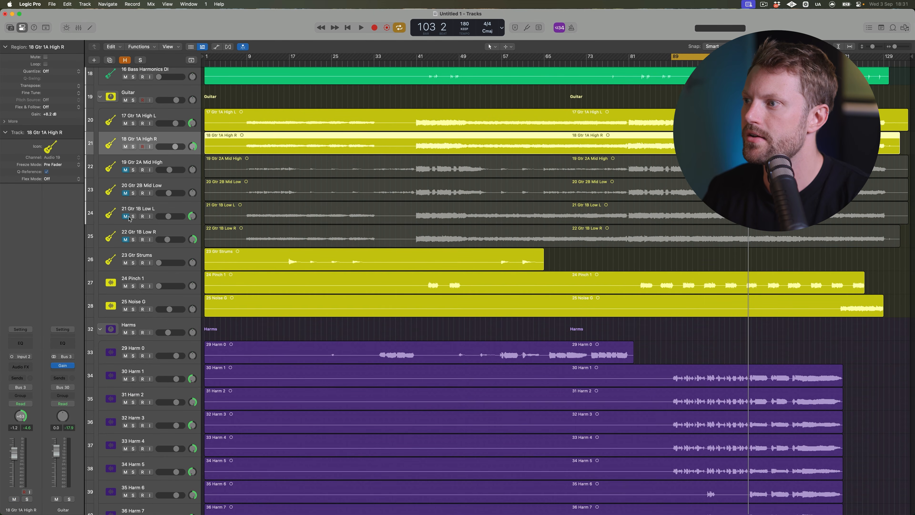
{"action": "left_click_drag", "start_coordinate": [126, 217], "coordinate": [126, 239]}
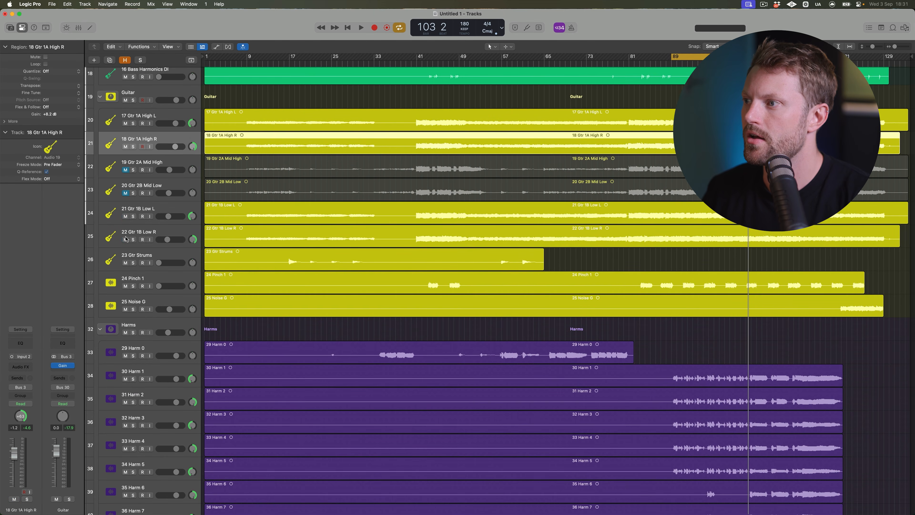
{"action": "left_click", "coordinate": [173, 120], "text": "shift"}
{"action": "left_click_drag", "start_coordinate": [175, 123], "coordinate": [173, 123]}
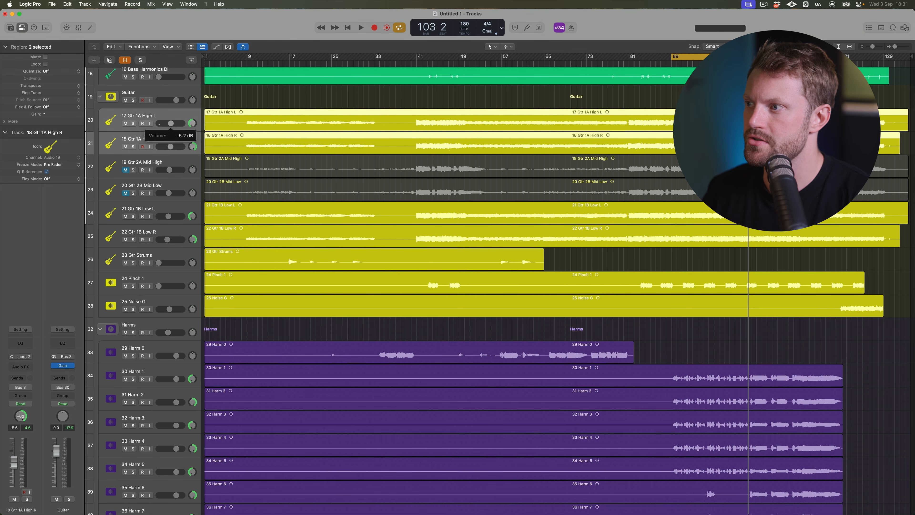
Raise the 21 and 22 Gtr 1B Low pair together to about -4.1 dB.
{"action": "left_click", "coordinate": [173, 206]}
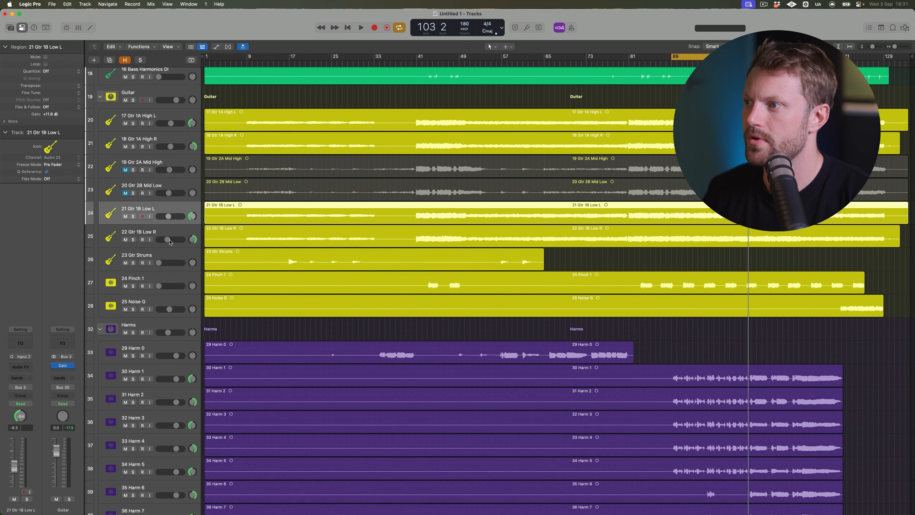
{"action": "left_click", "coordinate": [172, 238], "text": "shift"}
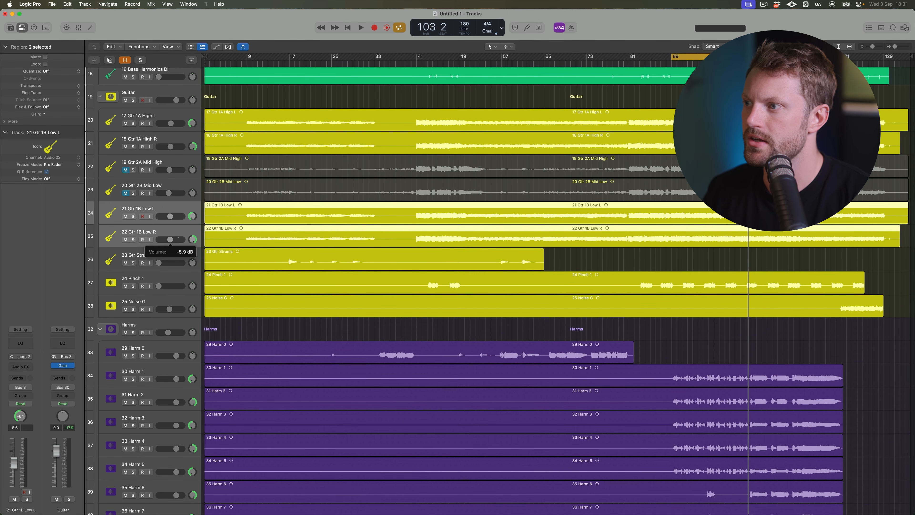
{"action": "scroll", "coordinate": [141, 120], "scroll_direction": "up", "scroll_amount": 1}
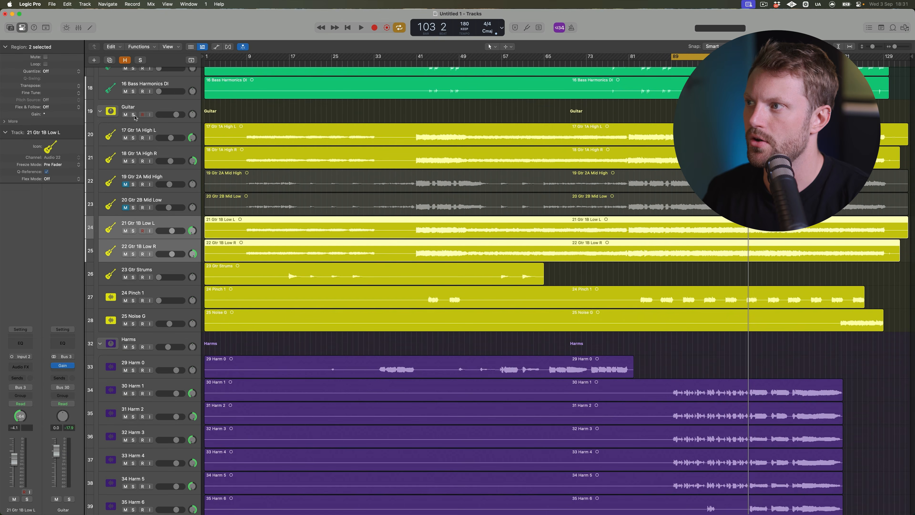
Solo the Guitar stack, play the loop and raise the selected 1B Low L and R guitars to about -2.7 dB.
{"action": "left_click", "coordinate": [134, 115]}
{"action": "key", "text": "space"}
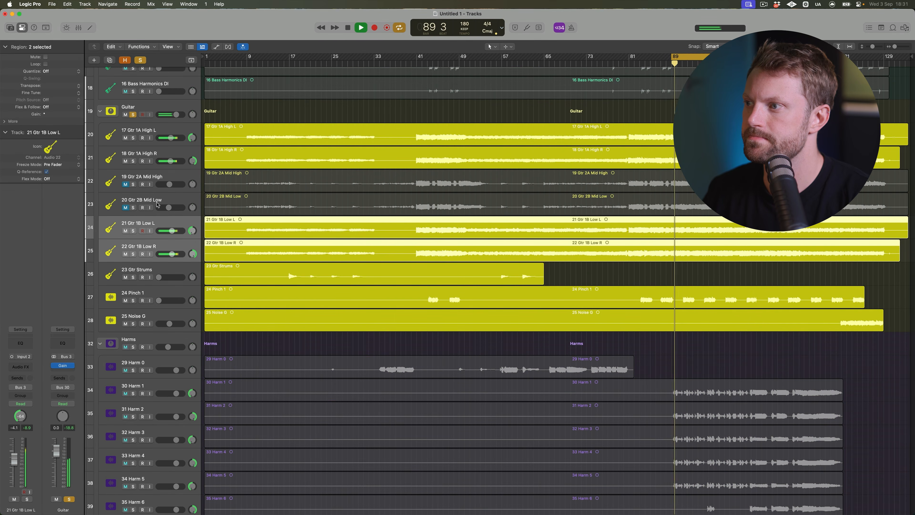
{"action": "left_click_drag", "start_coordinate": [172, 231], "coordinate": [173, 230]}
Mute and unmute the 1A High L and R guitars to compare the sound with and without them.
{"action": "left_click", "coordinate": [125, 161]}
{"action": "left_click", "coordinate": [126, 138]}
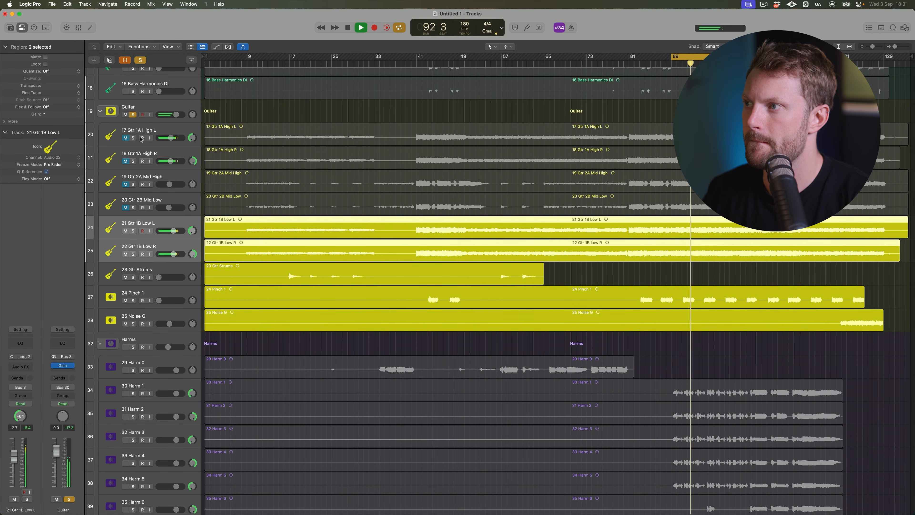
{"action": "left_click", "coordinate": [136, 141]}
{"action": "left_click", "coordinate": [125, 138]}
{"action": "left_click", "coordinate": [125, 161]}
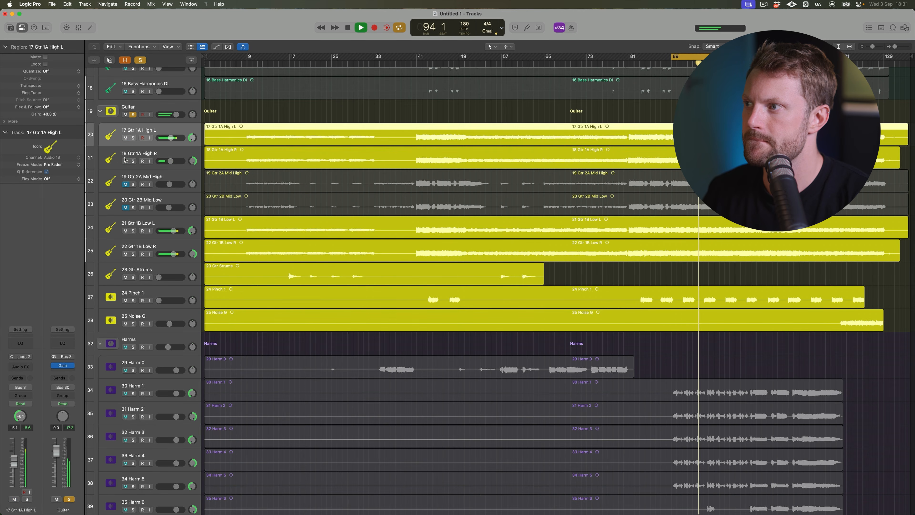
Lower the 1A High L and R guitars together to about -7.0 dB and toggle their mutes to compare.
{"action": "left_click", "coordinate": [171, 152], "text": "shift"}
{"action": "left_click_drag", "start_coordinate": [170, 161], "coordinate": [170, 161]}
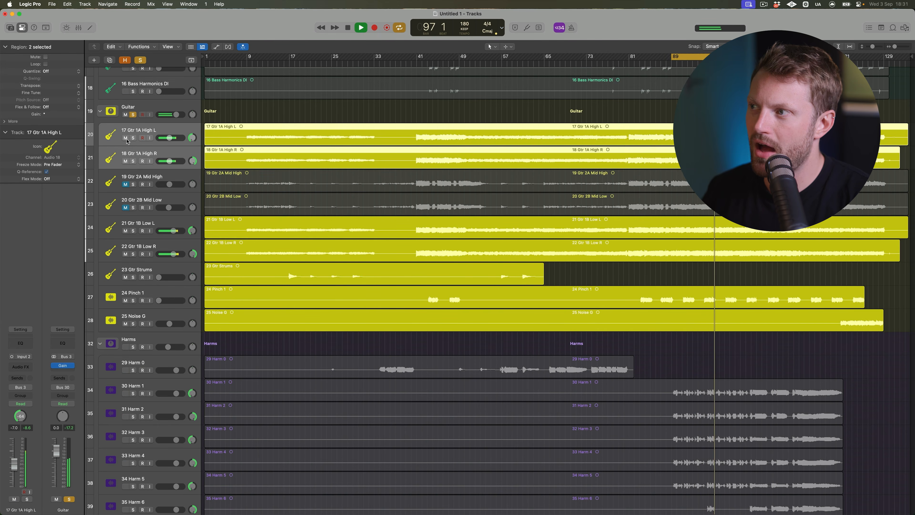
{"action": "left_click", "coordinate": [126, 161]}
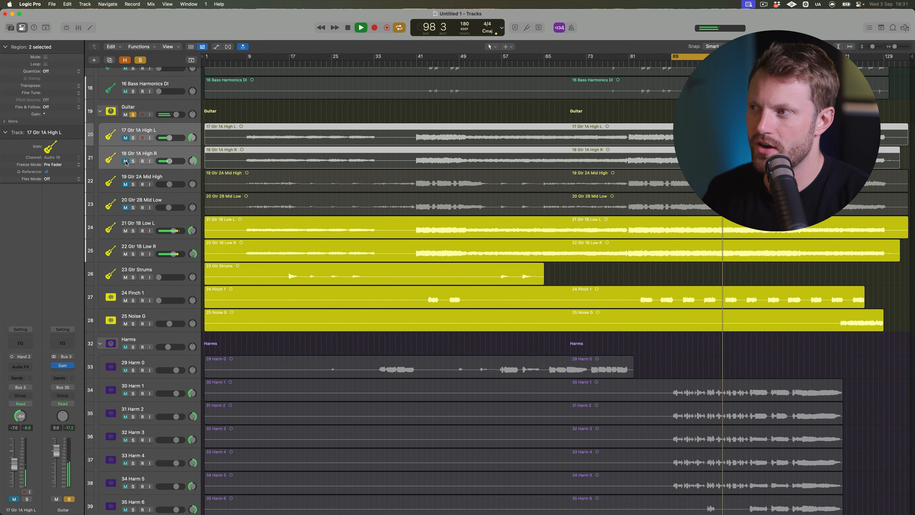
{"action": "left_click_drag", "start_coordinate": [125, 161], "coordinate": [126, 138]}
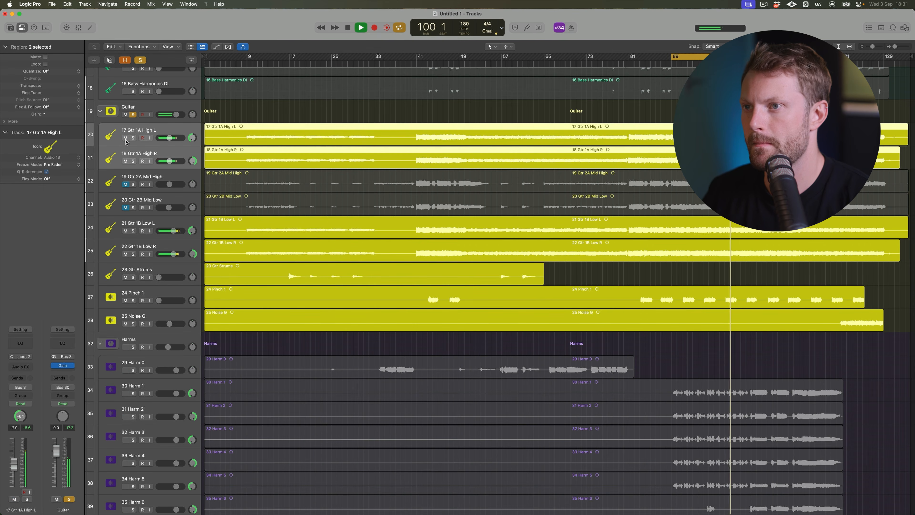
Unsolo the Guitar stack and rebalance the groups, with Guitar at -1.7 dB and Drums at +1.5 dB.
{"action": "left_click", "coordinate": [133, 114]}
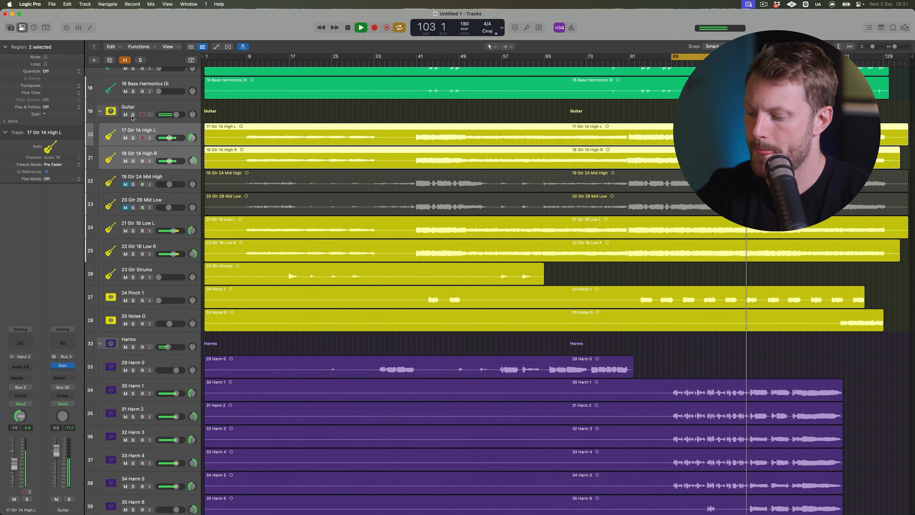
{"action": "key", "text": "Up"}
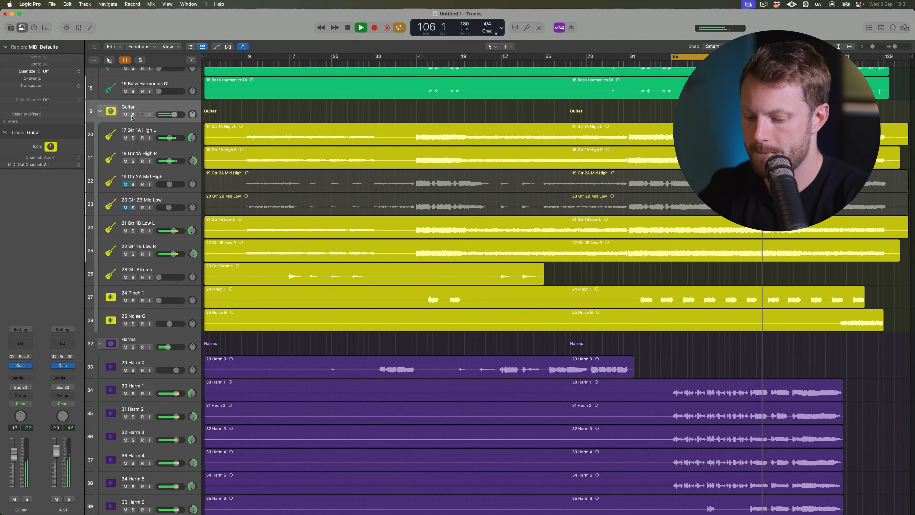
{"action": "scroll", "coordinate": [199, 159], "scroll_direction": "up", "scroll_amount": 15}
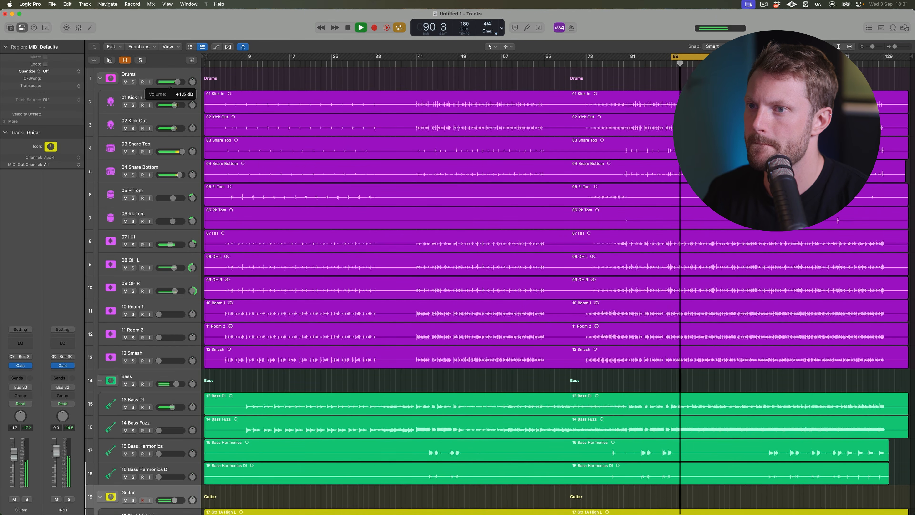
Mute the 1B Low L and R guitars and raise the 1A High pair together to about -0.8 dB.
{"action": "scroll", "coordinate": [363, 185], "scroll_direction": "down", "scroll_amount": 15}
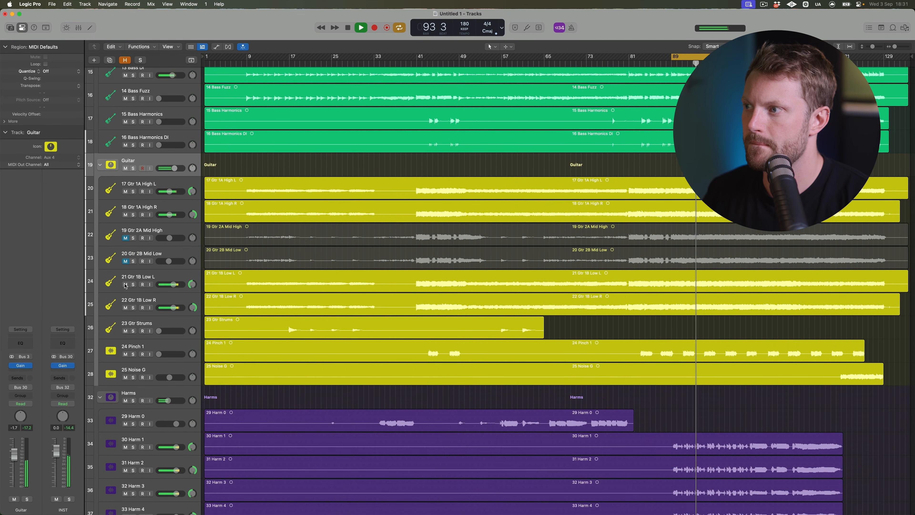
{"action": "left_click_drag", "start_coordinate": [126, 283], "coordinate": [127, 307]}
{"action": "left_click", "coordinate": [166, 186]}
{"action": "left_click", "coordinate": [166, 208], "text": "shift"}
{"action": "left_click_drag", "start_coordinate": [169, 215], "coordinate": [176, 215]}
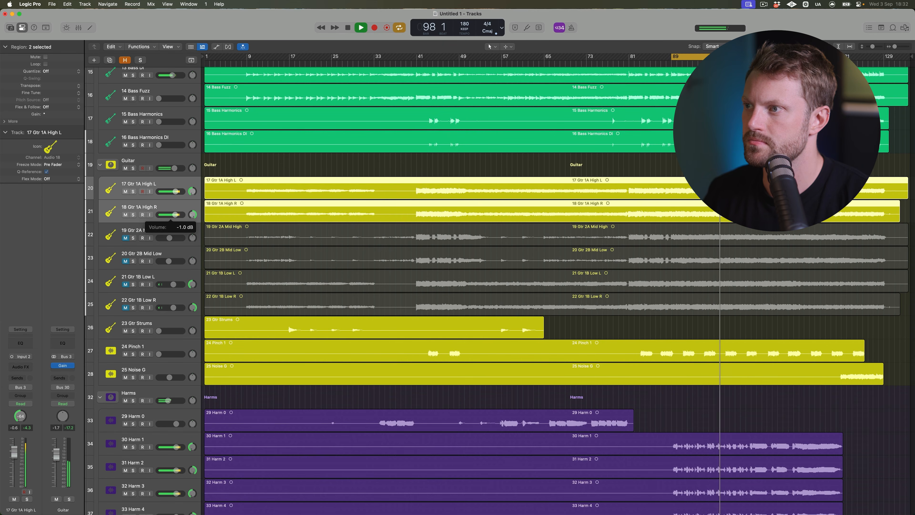
Mute the 1A High guitars, unmute the 1B Low pair, raise it to about -1.3 dB and stop playback.
{"action": "left_click_drag", "start_coordinate": [126, 191], "coordinate": [125, 214]}
{"action": "left_click_drag", "start_coordinate": [125, 308], "coordinate": [125, 285]}
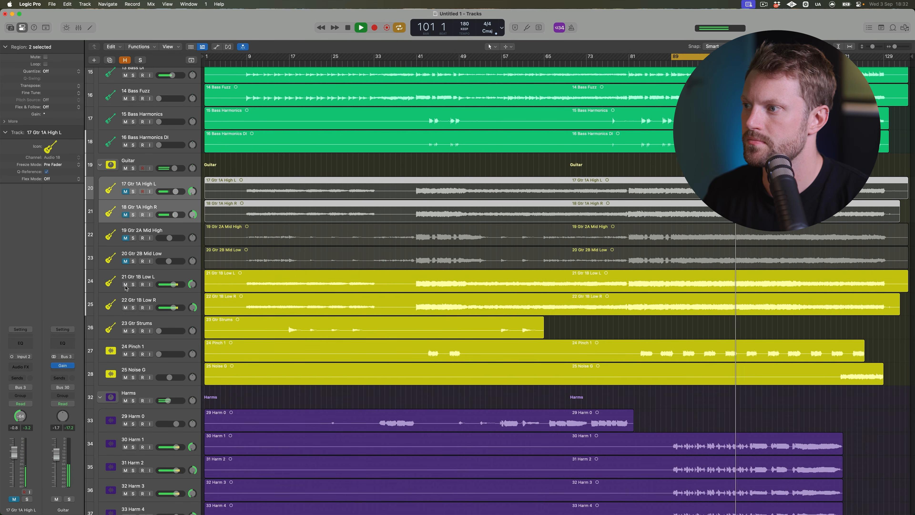
{"action": "left_click", "coordinate": [169, 279]}
{"action": "left_click", "coordinate": [168, 302], "text": "shift"}
{"action": "left_click_drag", "start_coordinate": [174, 308], "coordinate": [176, 307]}
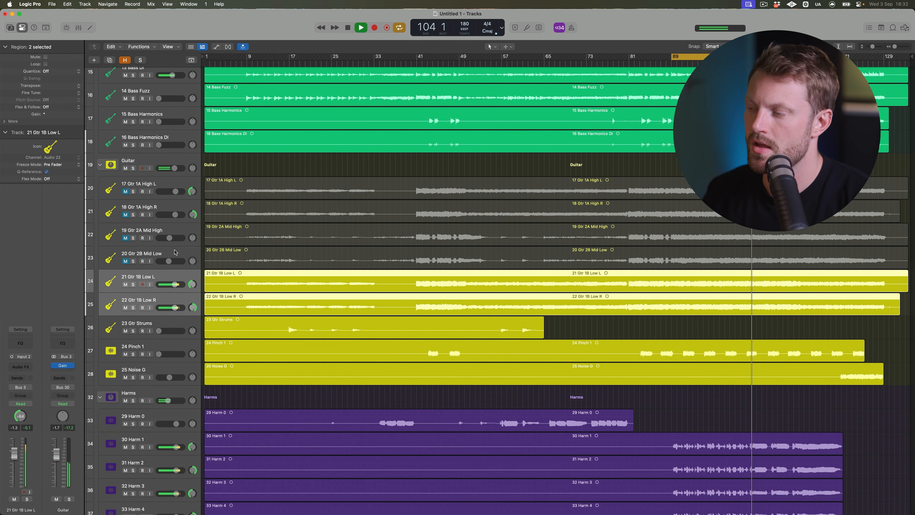
{"action": "key", "text": "space"}
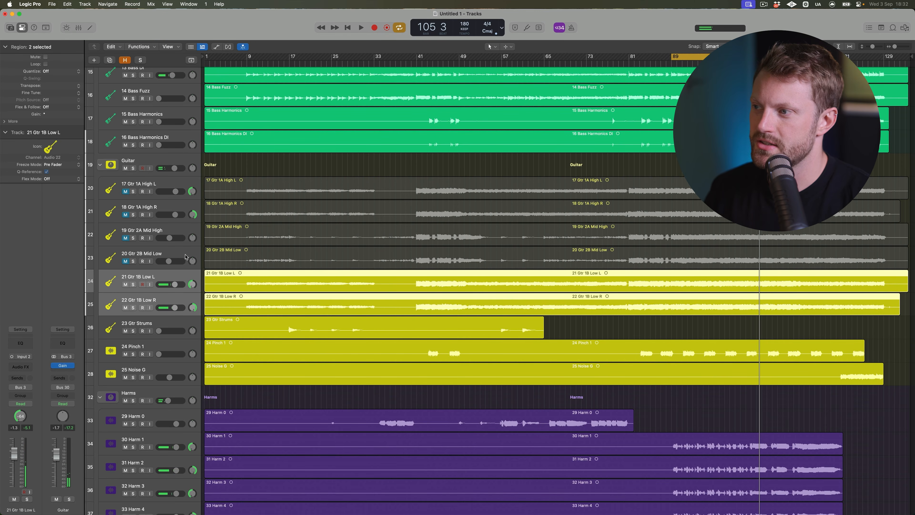
Unmute the 1A High L and R guitars together.
{"action": "left_click", "coordinate": [174, 183]}
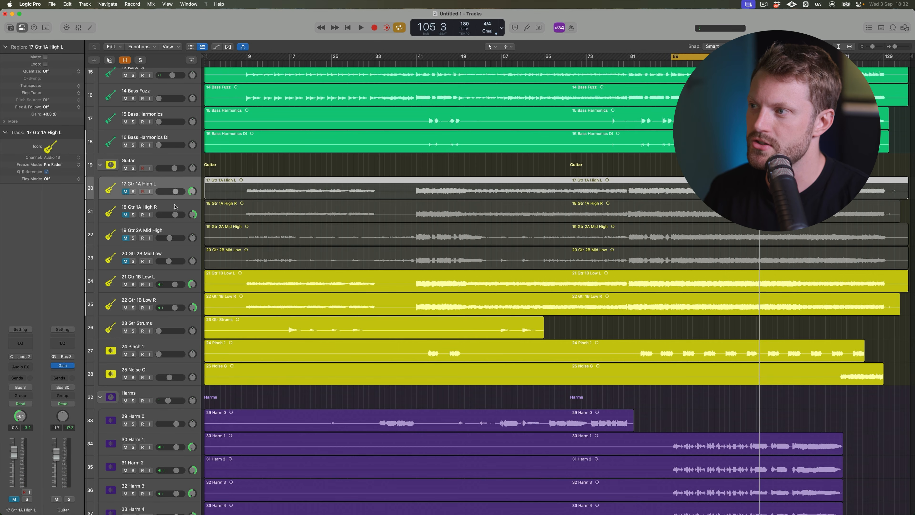
{"action": "left_click", "coordinate": [174, 206], "text": "shift"}
{"action": "left_click", "coordinate": [125, 215]}
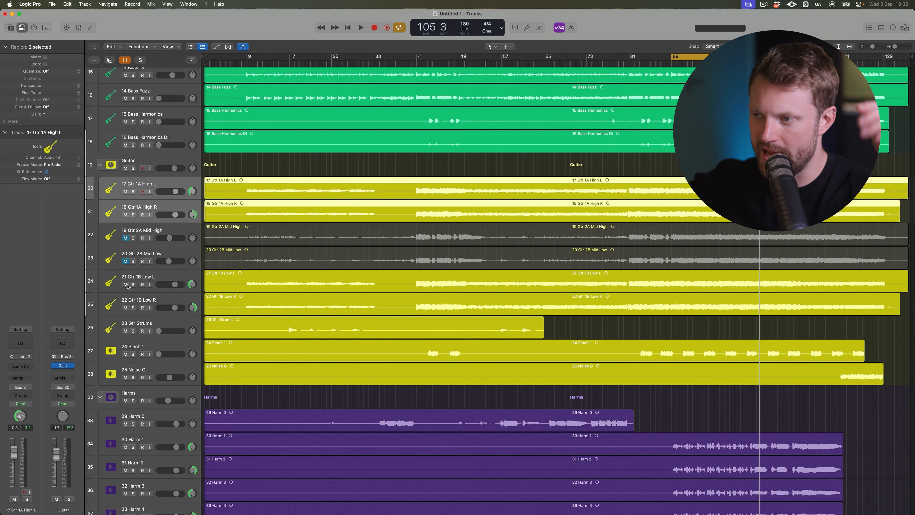
Select the 1A High L and R guitars and solo them in the mixer.
{"action": "left_click", "coordinate": [167, 278]}
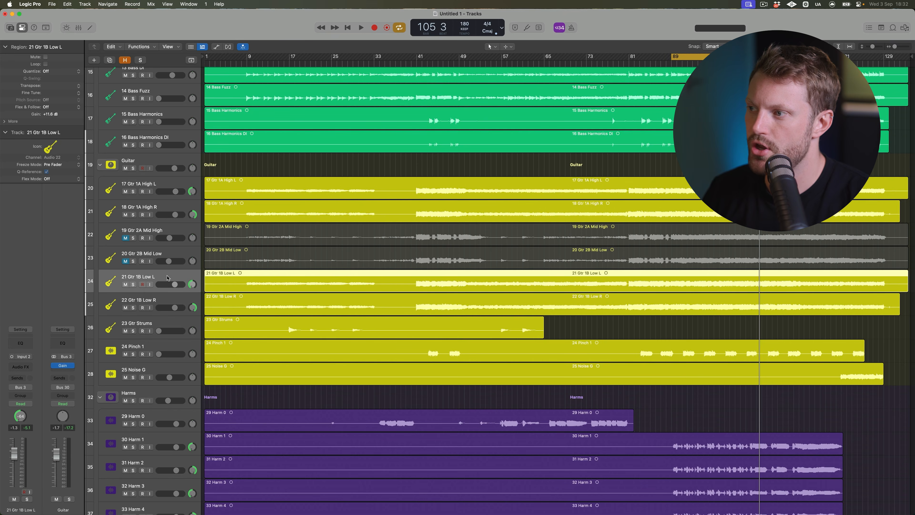
{"action": "left_click", "coordinate": [172, 179]}
{"action": "left_click", "coordinate": [171, 206], "text": "shift"}
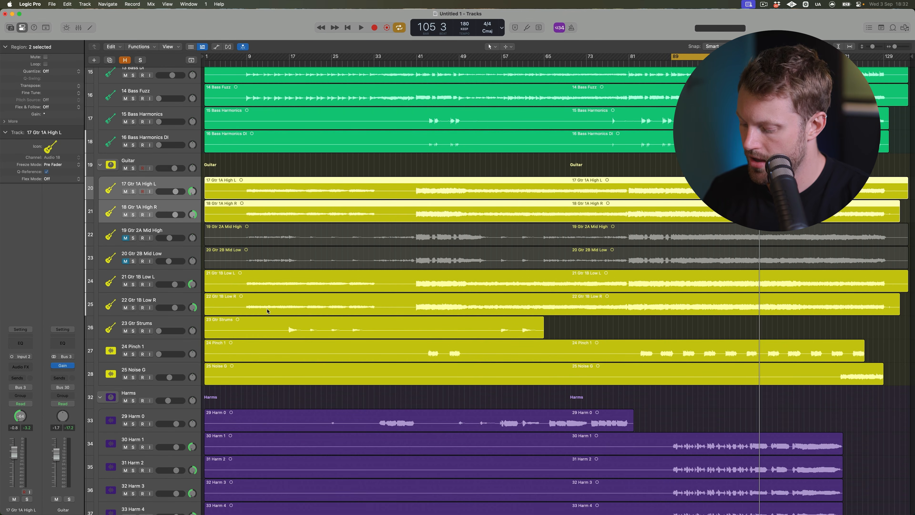
{"action": "key", "text": "x"}
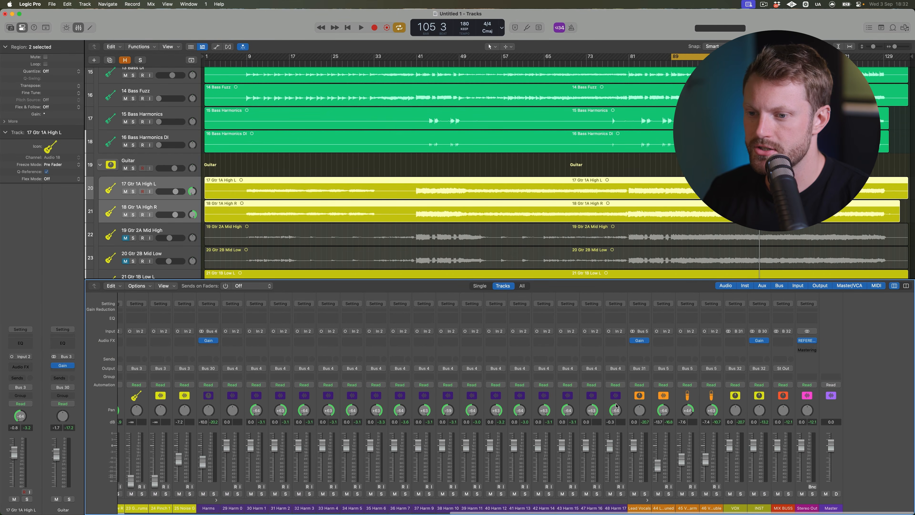
{"action": "scroll", "coordinate": [617, 406], "scroll_direction": "left", "scroll_amount": 12}
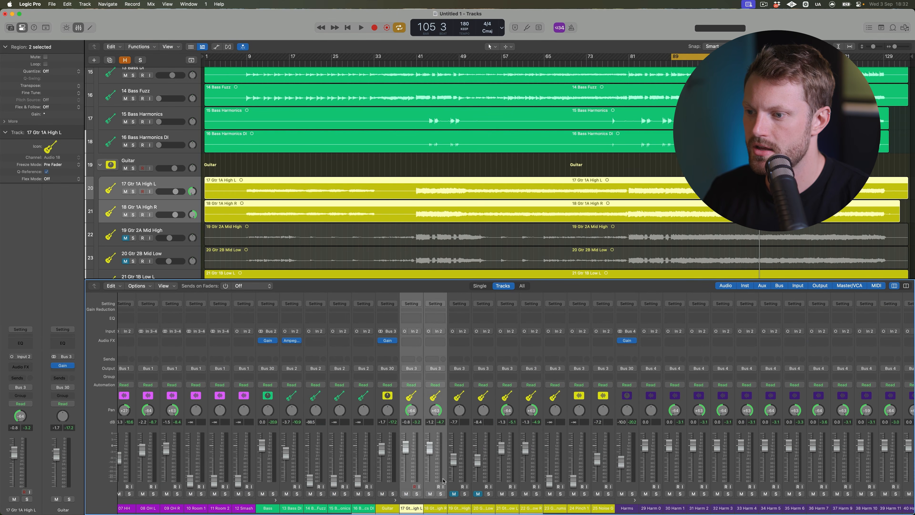
{"action": "left_click", "coordinate": [440, 494]}
Insert the FabFilter Pro-Q 3 equalizer on the MIX BUSS channel.
{"action": "scroll", "coordinate": [640, 494], "scroll_direction": "right", "scroll_amount": 10}
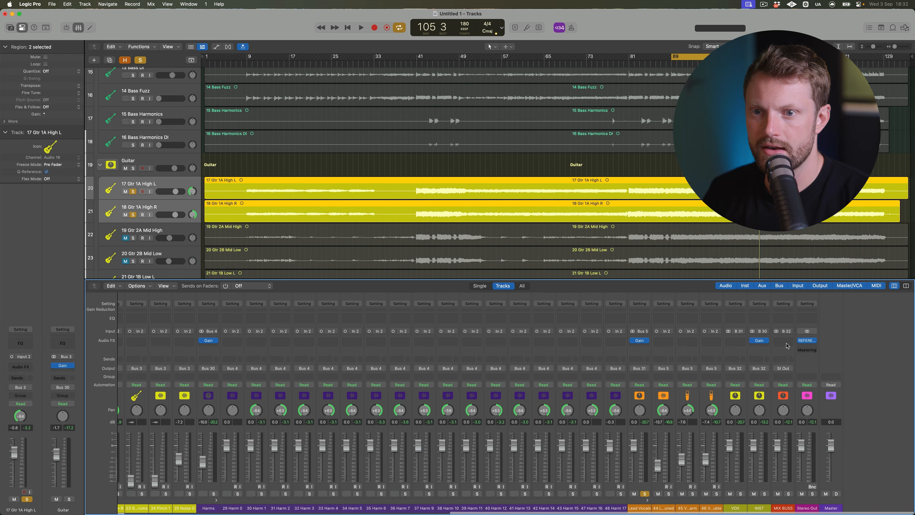
{"action": "left_click", "coordinate": [786, 343]}
{"action": "type", "text": "pro"}
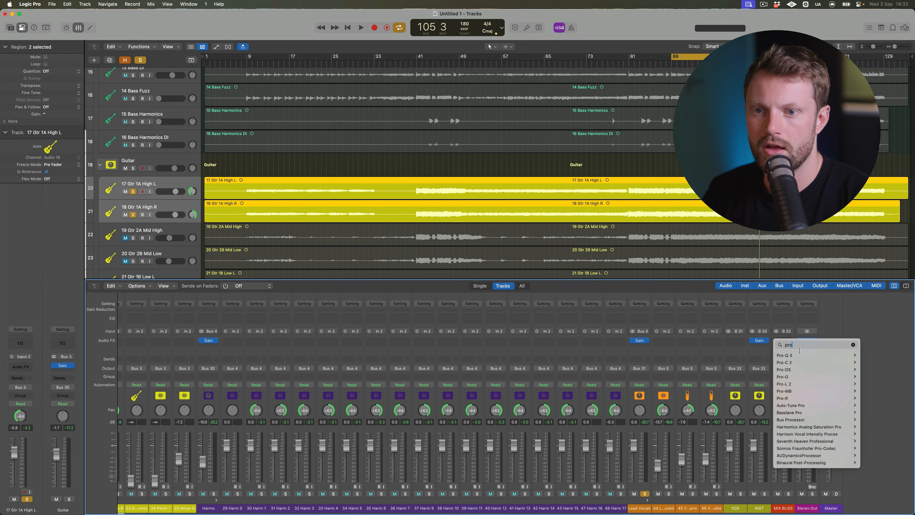
{"action": "left_click", "coordinate": [868, 356]}
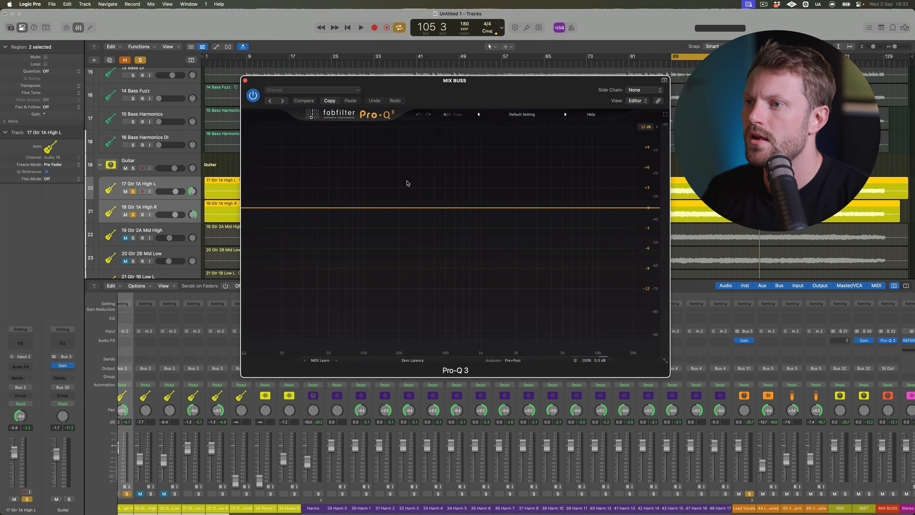
Add an EQ band near 2 kHz, audition it soloed during playback, move it to about 2416 Hz and close the equalizer.
{"action": "left_click", "coordinate": [517, 209]}
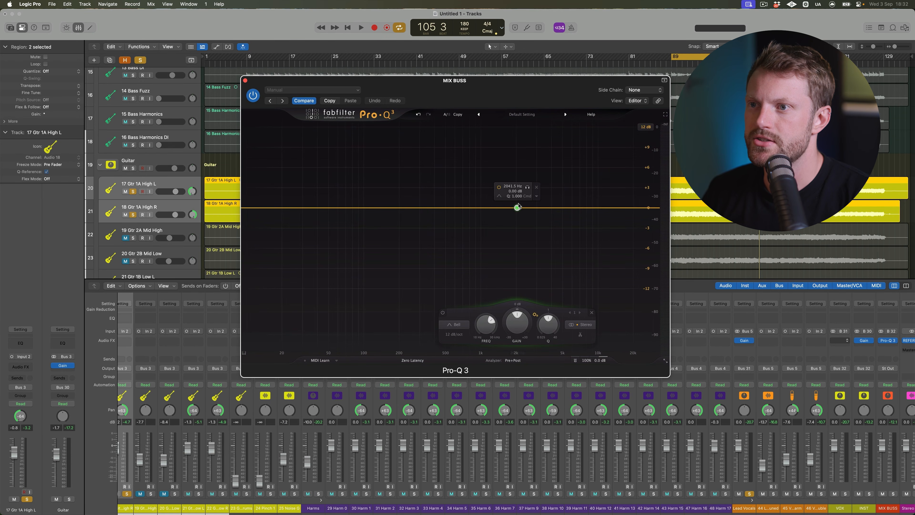
{"action": "left_click", "coordinate": [527, 187]}
{"action": "key", "text": "space"}
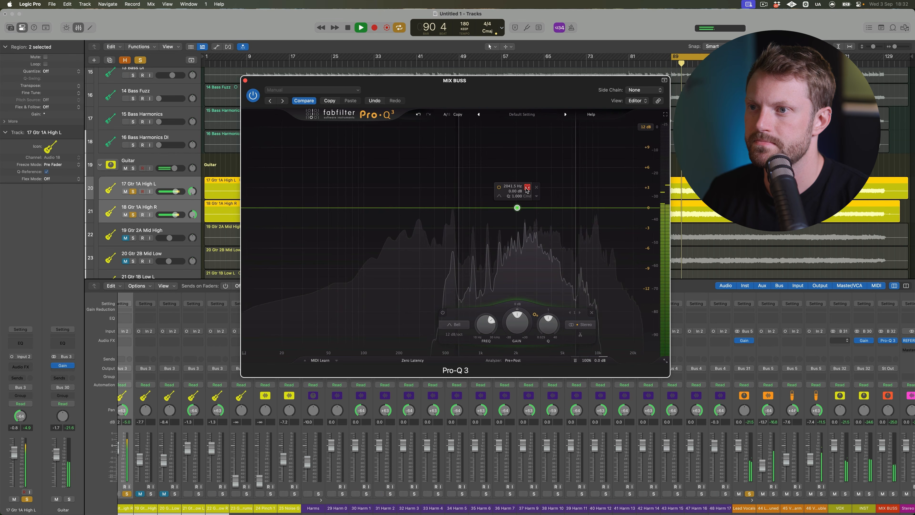
{"action": "mouse_move", "coordinate": [527, 187]}
{"action": "left_mouse_down"}
{"action": "mouse_move", "coordinate": [481, 188]}
{"action": "mouse_move", "coordinate": [533, 191]}
{"action": "left_mouse_up"}
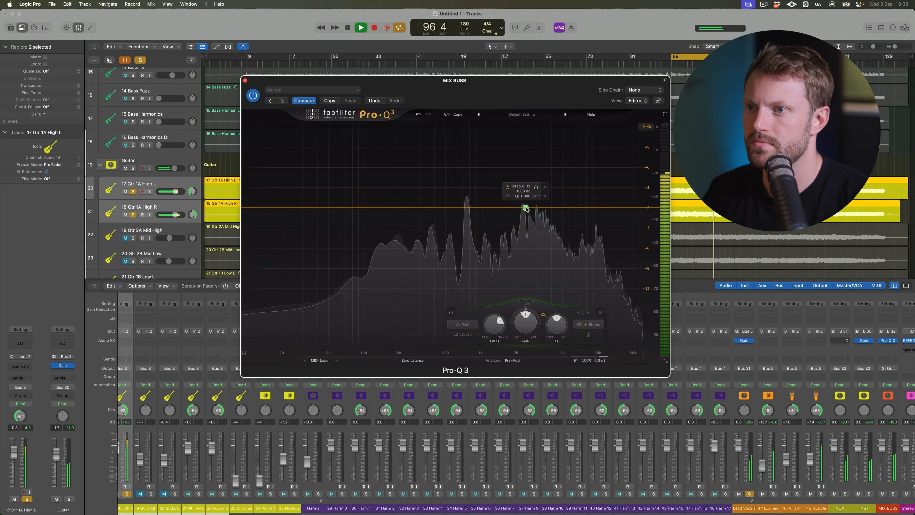
{"action": "key", "text": "space"}
{"action": "left_click", "coordinate": [244, 81]}
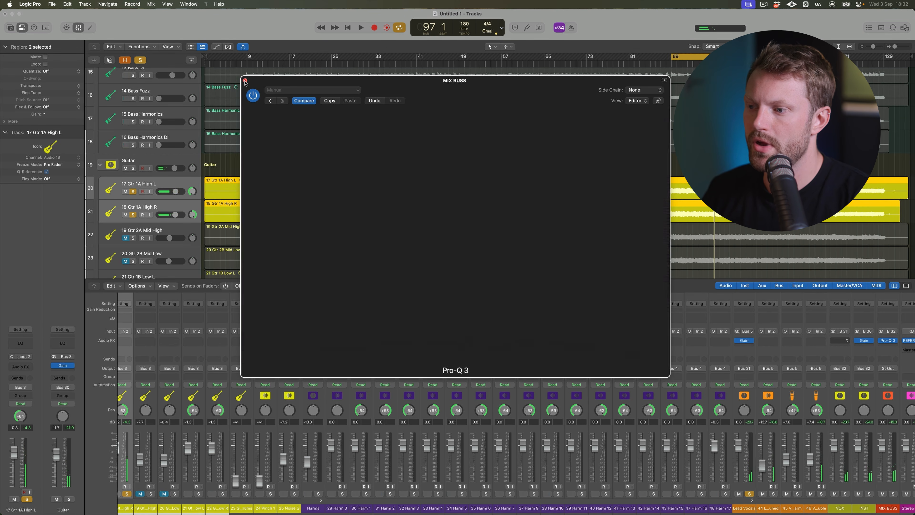
Show the Notes component on the mixer channel strips.
{"action": "left_click", "coordinate": [162, 286]}
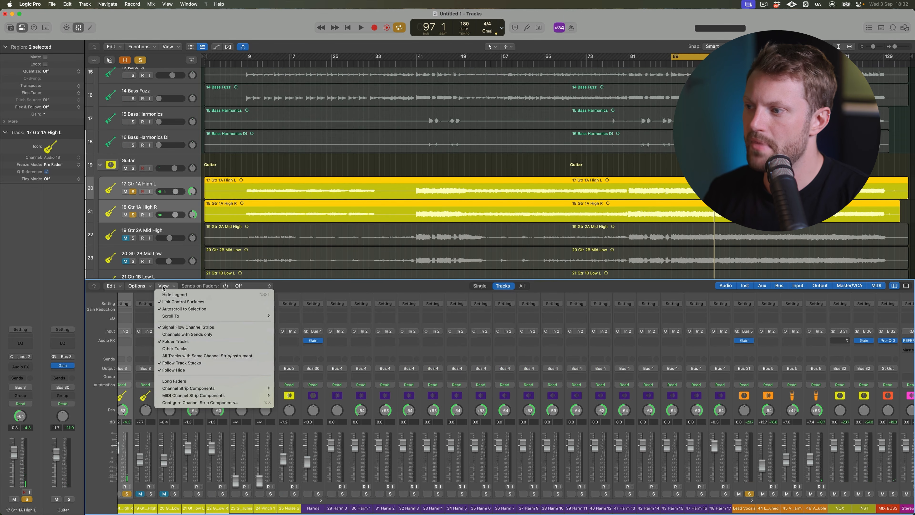
{"action": "mouse_move", "coordinate": [194, 396]}
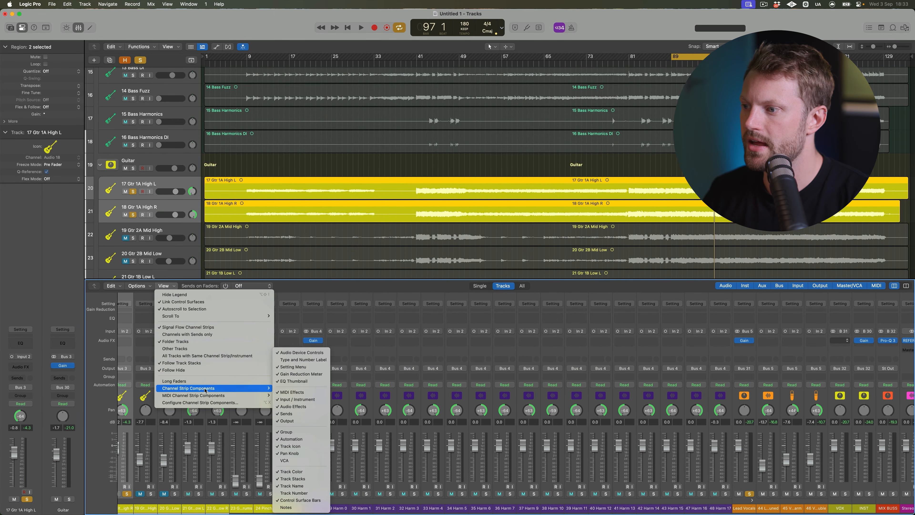
{"action": "left_click", "coordinate": [297, 507]}
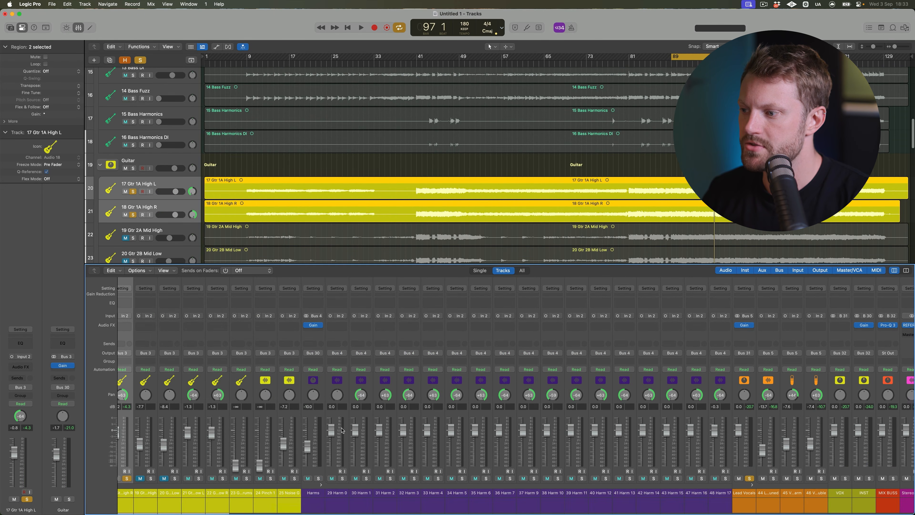
Add the note "Cut 2k" to the Guitar stack's channel strip.
{"action": "left_click", "coordinate": [266, 501]}
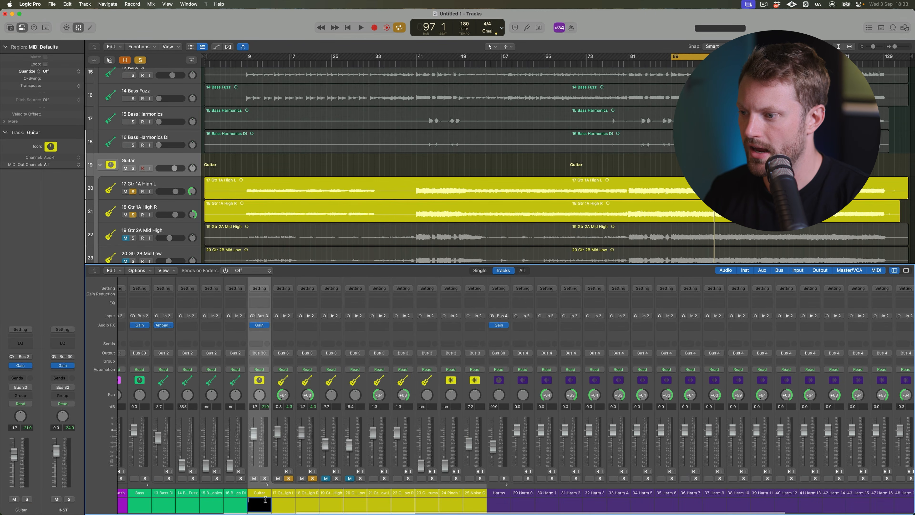
{"action": "type", "text": "Cut 2k"}
{"action": "key", "text": "Return"}
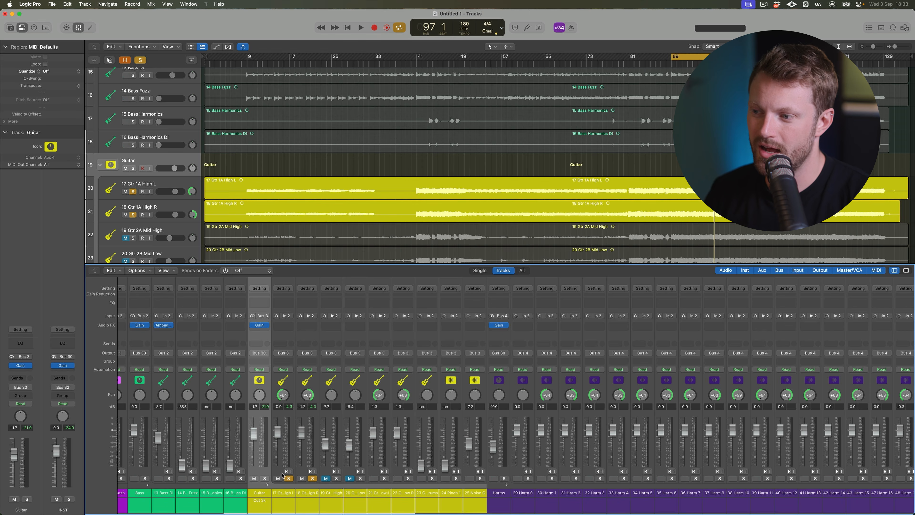
Unsolo the 1A High L and R guitars and hide the mixer.
{"action": "left_click", "coordinate": [289, 479]}
{"action": "left_click", "coordinate": [288, 478]}
{"action": "left_click", "coordinate": [288, 478]}
{"action": "key", "text": "x"}
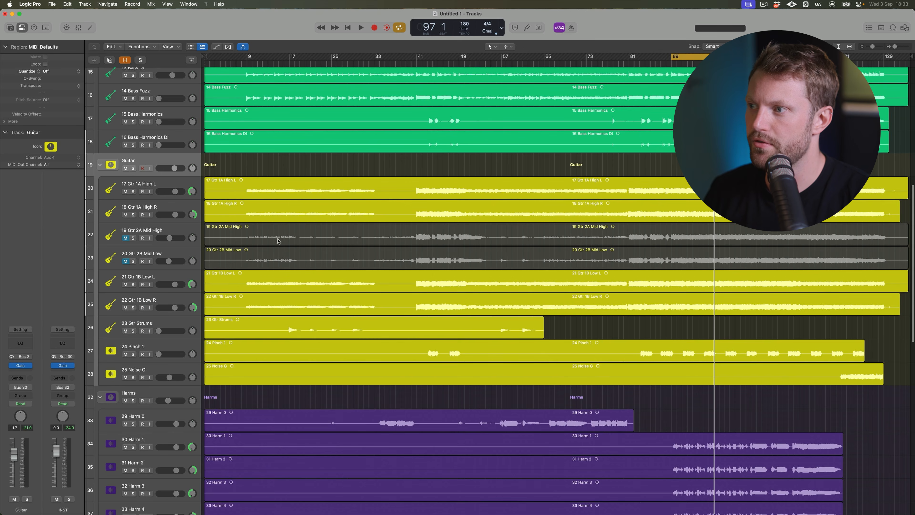
Show the mixer, play the looped section and lower the 1B Low L and R guitars to about -2.9 dB and -4.0 dB.
{"action": "left_click", "coordinate": [169, 277]}
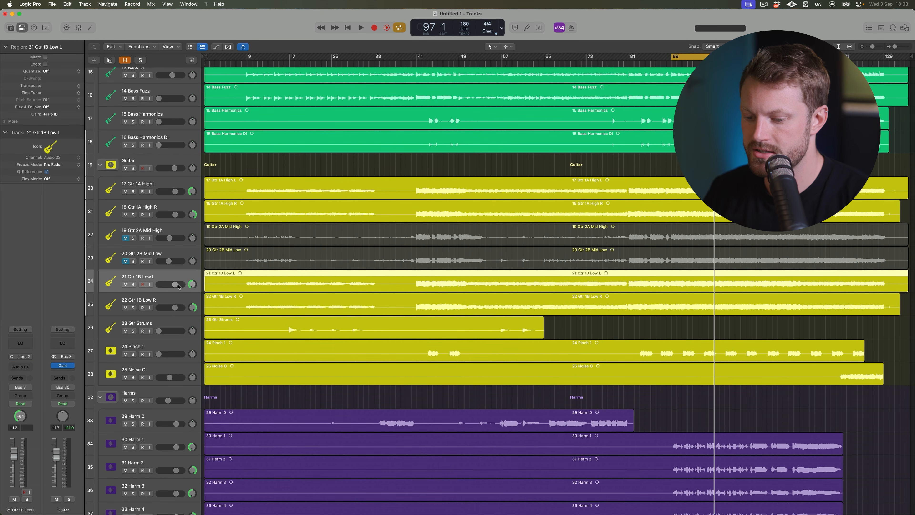
{"action": "key", "text": "x"}
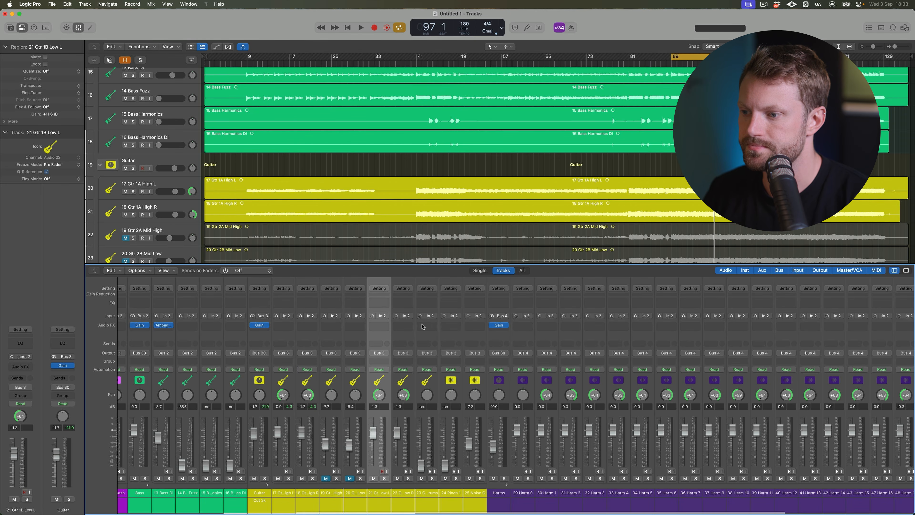
{"action": "key", "text": "space"}
{"action": "left_click", "coordinate": [345, 454]}
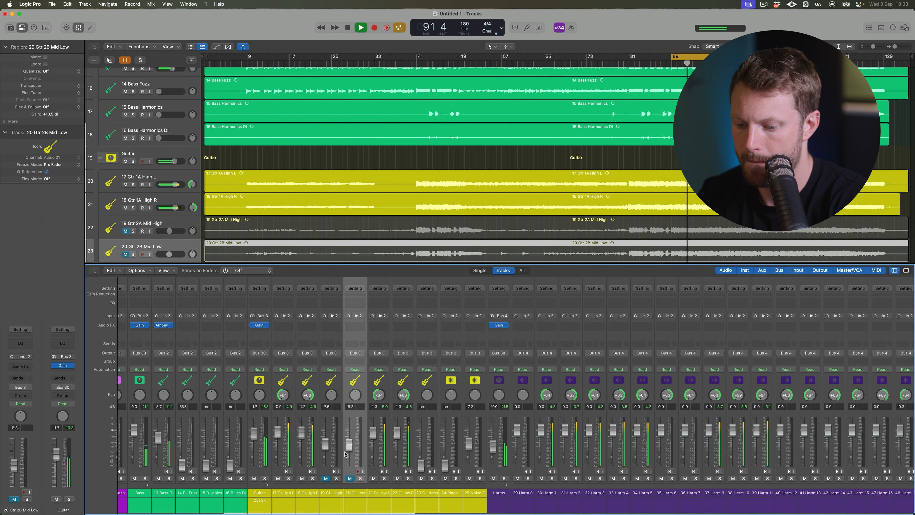
{"action": "key", "text": "Down"}
{"action": "key", "text": "Down"}
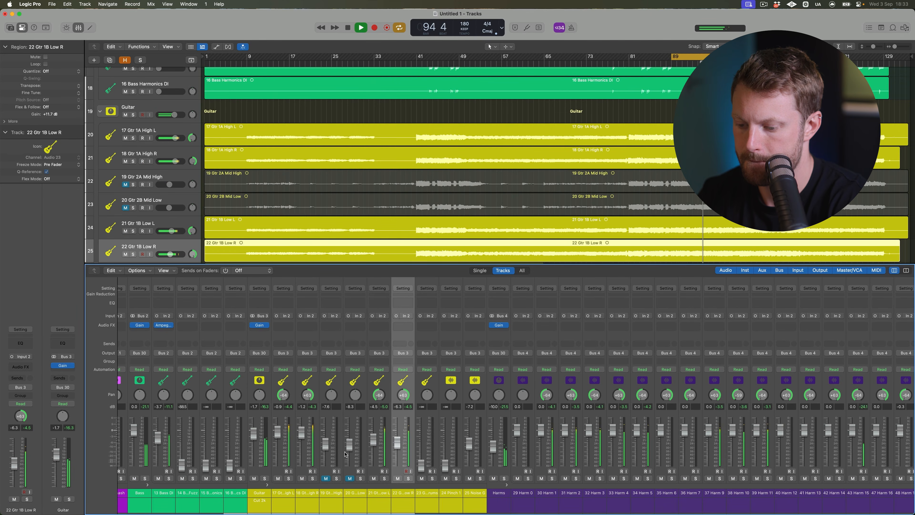
{"action": "key", "text": "space"}
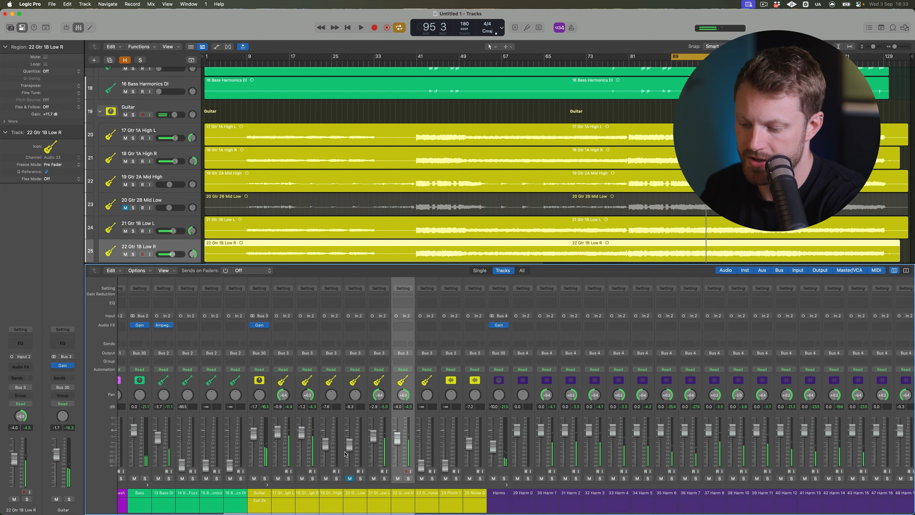
Unmute the 2A Mid High guitar, audition it briefly soloed during playback, and raise its level to about 0.6 dB.
{"action": "key", "text": "space"}
{"action": "key", "text": "Up"}
{"action": "key", "text": "Up"}
{"action": "key", "text": "Up"}
{"action": "key", "text": "s"}
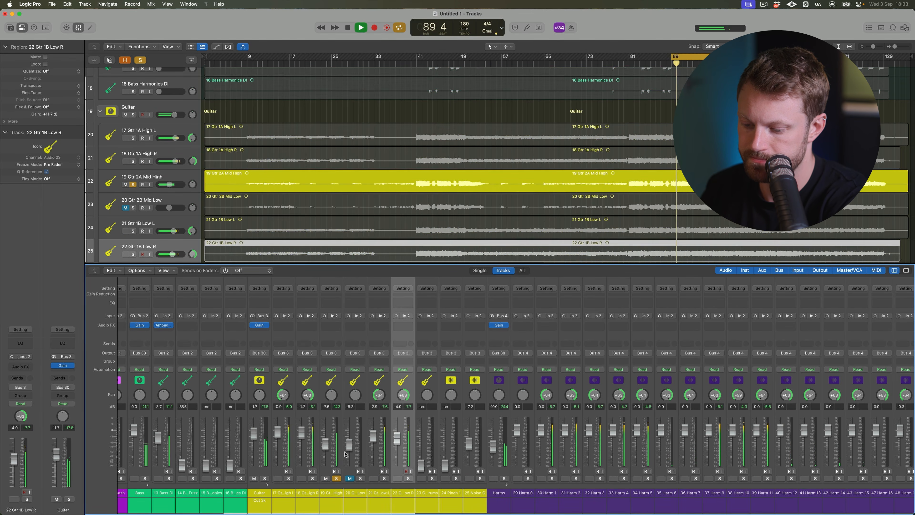
{"action": "key", "text": "s"}
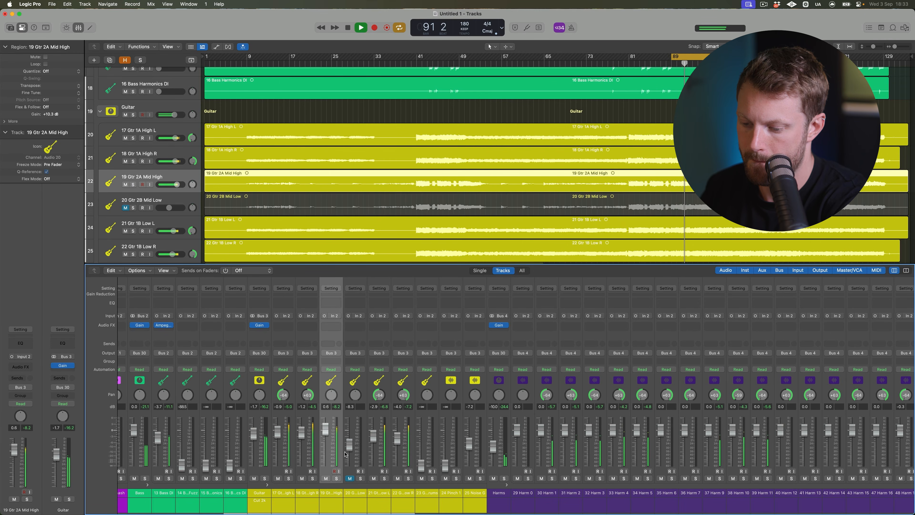
Lower the 1A High L and R guitars to about -10.4 and -11.6 dB and set the 1B Low pair to about -3.4 and -4.9 dB.
{"action": "key", "text": "Up"}
{"action": "key", "text": "Up"}
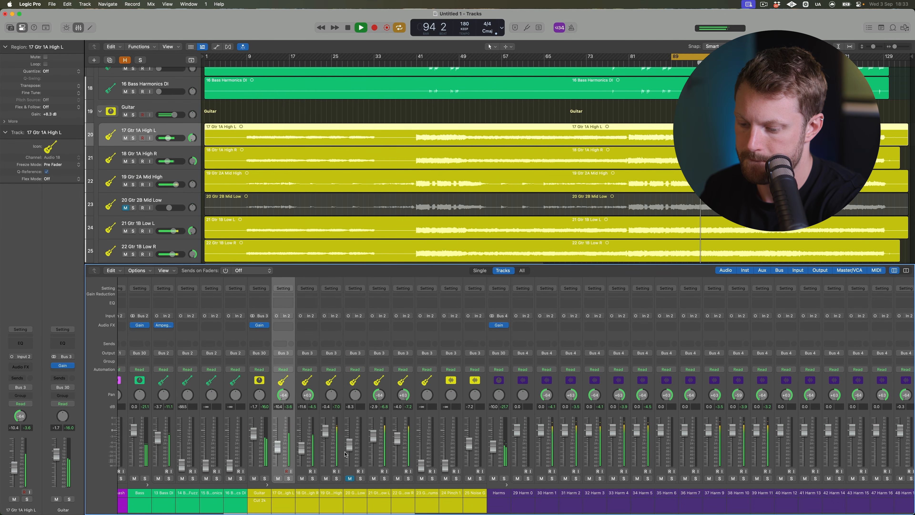
{"action": "key", "text": "Down"}
{"action": "key", "text": "Down"}
{"action": "key", "text": "Down"}
{"action": "key", "text": "Down"}
{"action": "key", "text": "Down"}
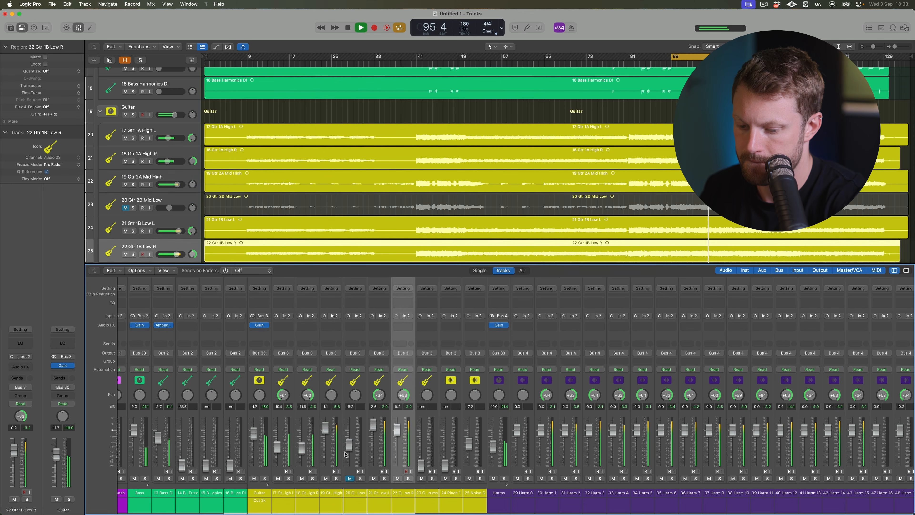
{"action": "key", "text": "Up"}
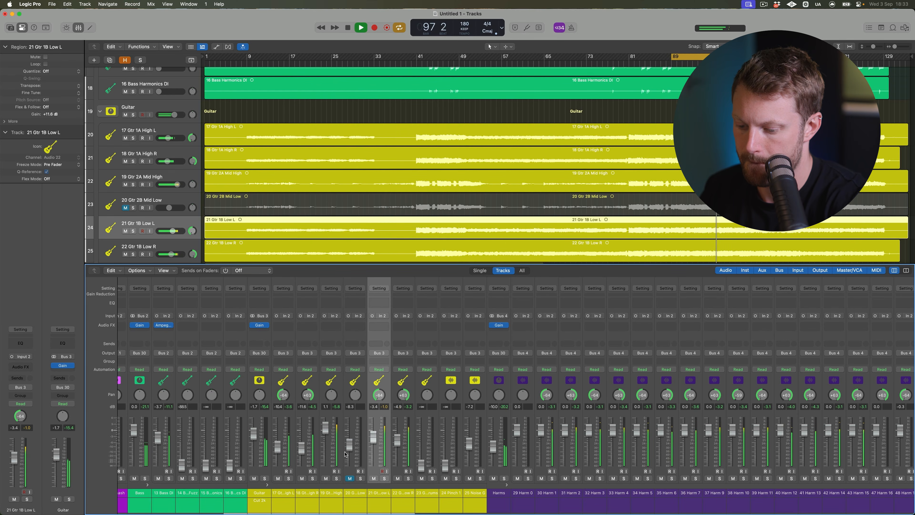
Unmute the 2B Mid Low guitar with its level fully down and set the 2A Mid High guitar to about -4.2 dB.
{"action": "key", "text": "Up"}
{"action": "key", "text": "Up"}
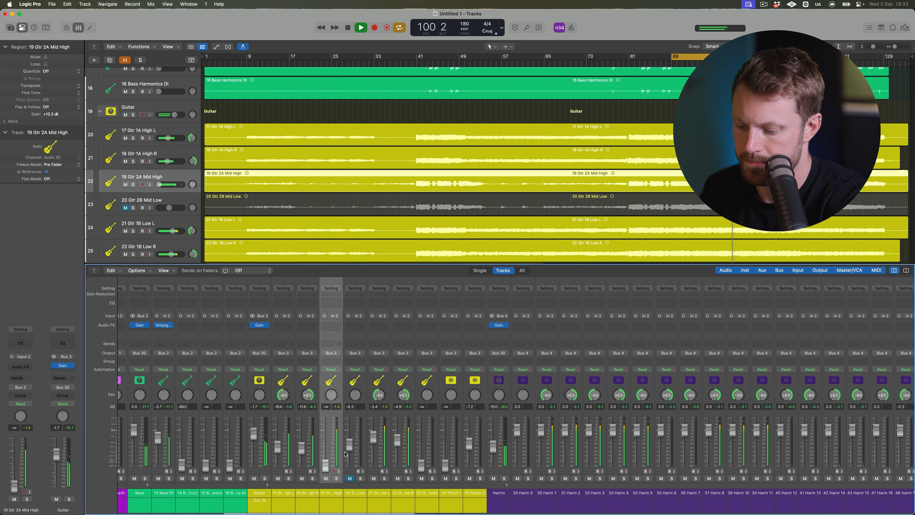
{"action": "key", "text": "Down"}
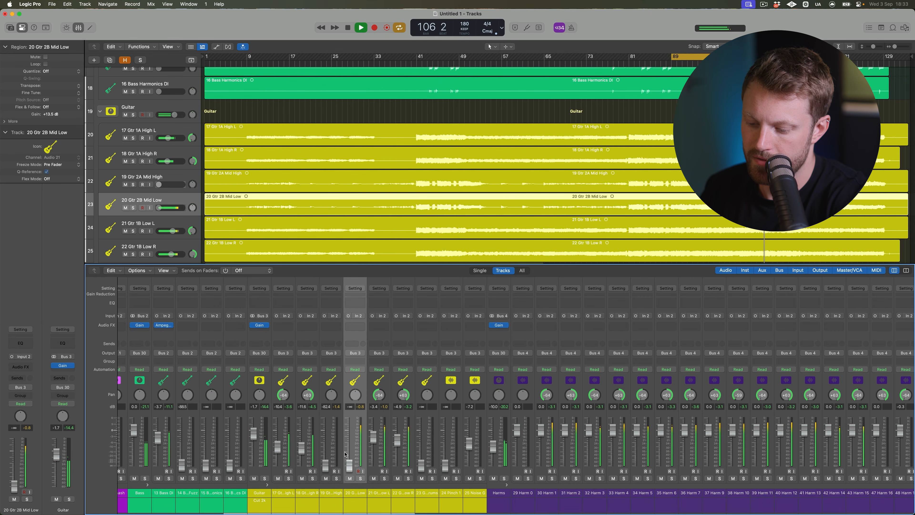
{"action": "key", "text": "Up"}
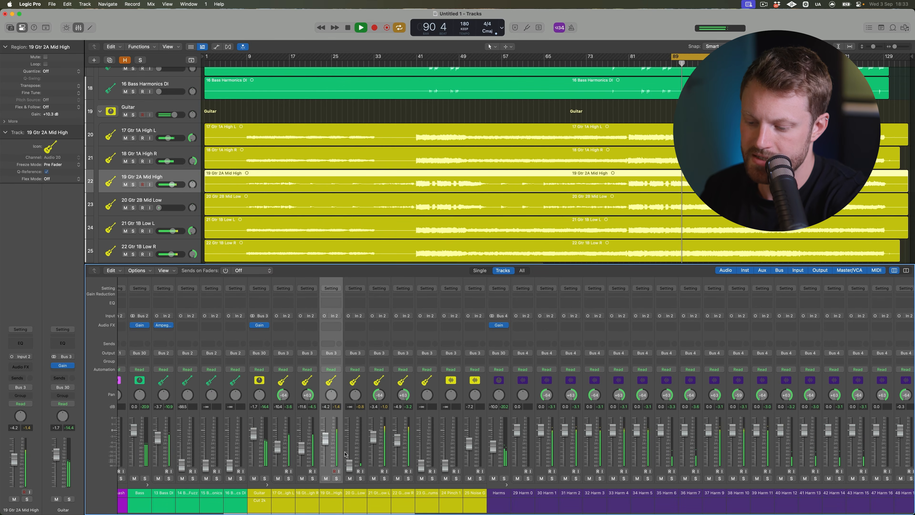
Pull the 1A High L and R guitars fully down and raise the 1B Low L and R guitars to about -1.1 and -1.4 dB.
{"action": "key", "text": "Up"}
{"action": "key", "text": "Up"}
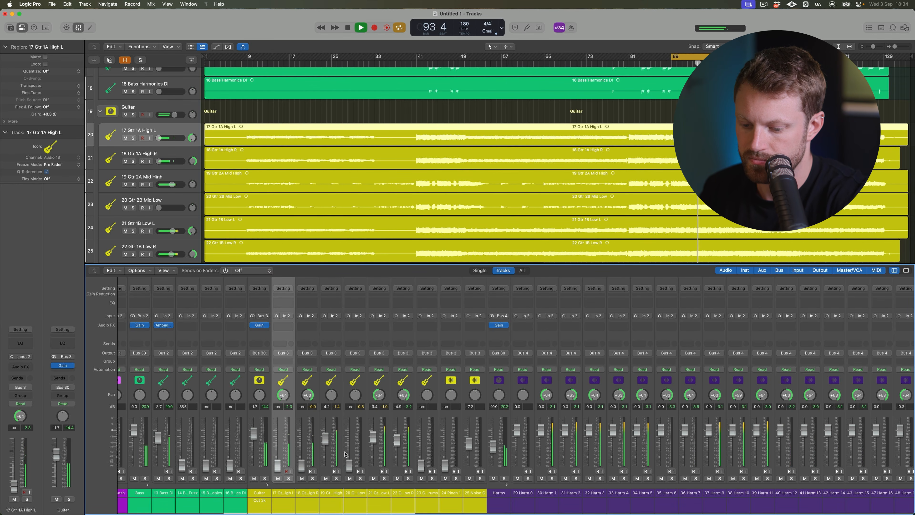
{"action": "key", "text": "Down"}
{"action": "key", "text": "Down"}
{"action": "key", "text": "Down"}
{"action": "key", "text": "Down"}
{"action": "key", "text": "Down"}
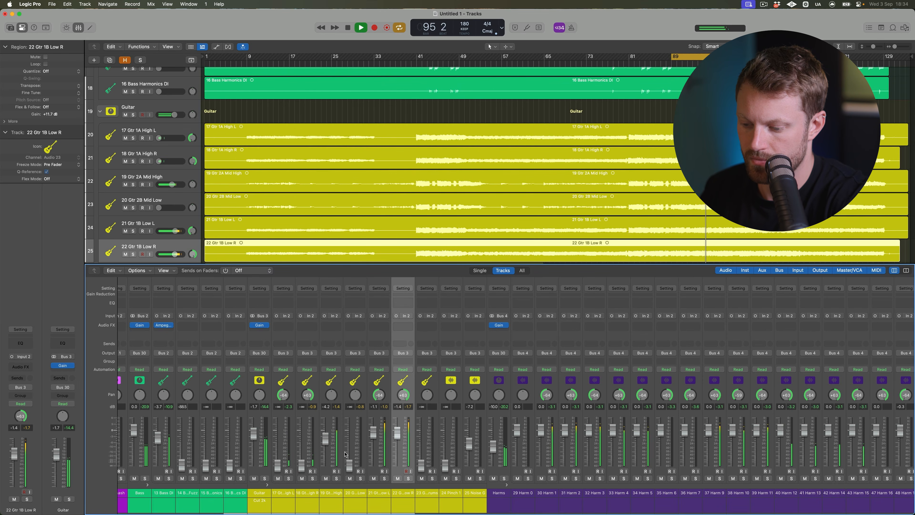
Bring the 1A High guitars back in at about -2.7 dB for L and -1.4 dB for R.
{"action": "key", "text": "Up"}
{"action": "key", "text": "Up"}
{"action": "key", "text": "Up"}
{"action": "key", "text": "Up"}
{"action": "key", "text": "Up"}
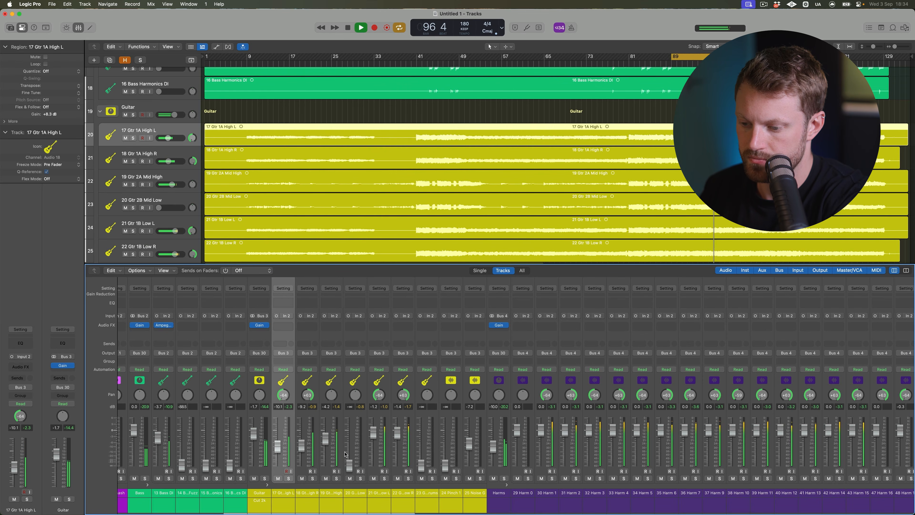
{"action": "key", "text": "Down"}
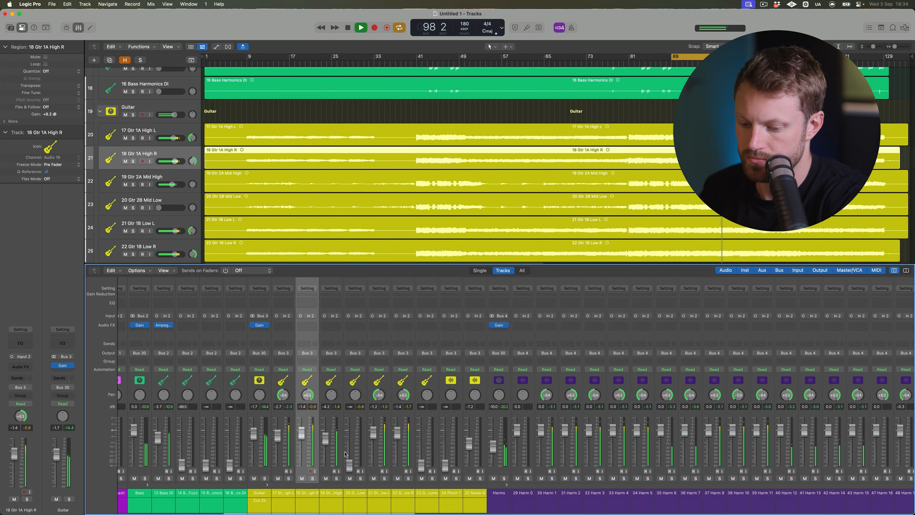
Lower the 1B Low L and R guitars to about -8.5 dB and -8.2 dB.
{"action": "key", "text": "Down"}
{"action": "key", "text": "Down"}
{"action": "key", "text": "Down"}
{"action": "key", "text": "Down"}
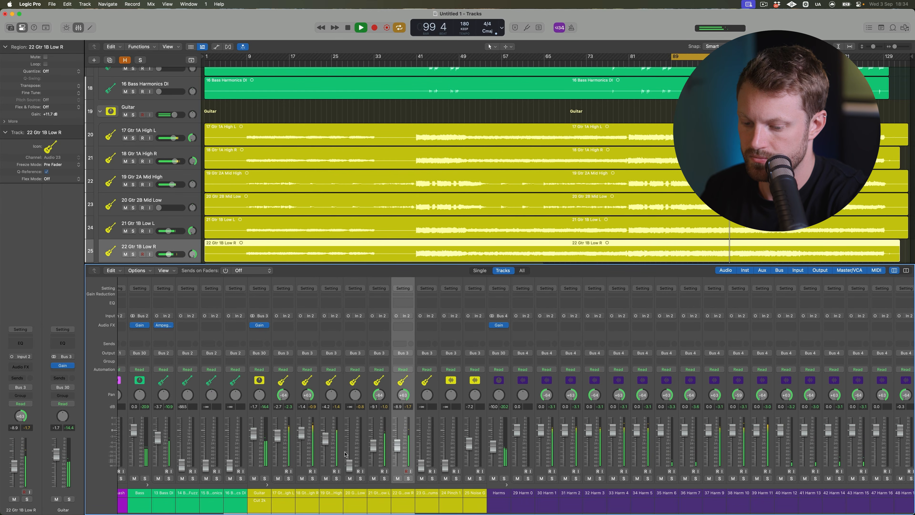
{"action": "key", "text": "Up"}
Mute and unmute the 1A High L and R guitars during playback to compare the mix with and without them.
{"action": "key", "text": "m"}
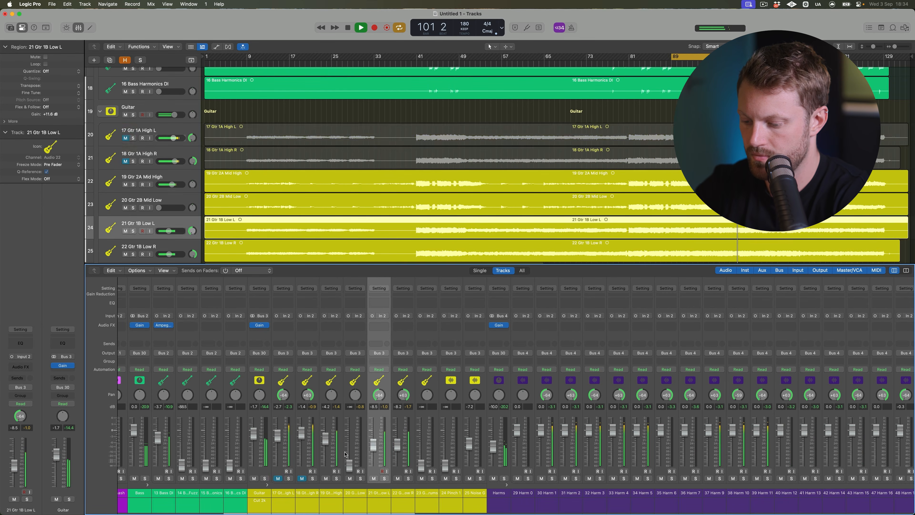
{"action": "key", "text": "Up"}
{"action": "key", "text": "Up"}
{"action": "key", "text": "Up"}
{"action": "key", "text": "Up"}
{"action": "key", "text": "m"}
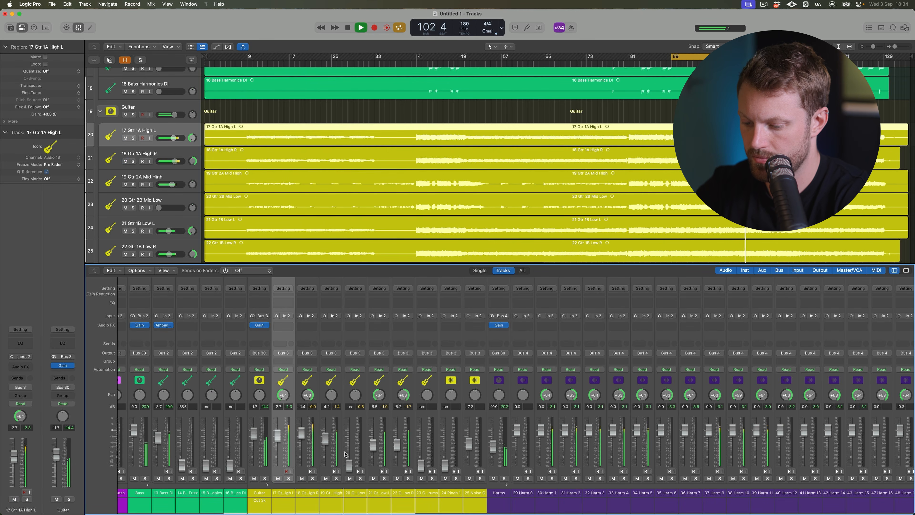
Set the 1B Low L guitar to about -7.0 dB and 1B Low R to about -7.2 dB, and stop playback.
{"action": "key", "text": "Down"}
{"action": "key", "text": "Down"}
{"action": "key", "text": "Down"}
{"action": "key", "text": "Down"}
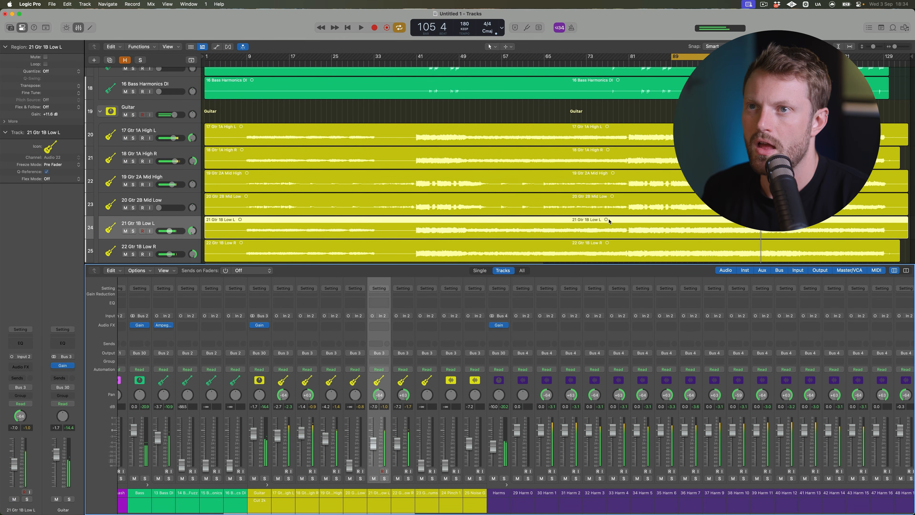
Turn off cycle mode, hide the mixer and play a short passage from bar 31.
{"action": "left_click", "coordinate": [678, 55]}
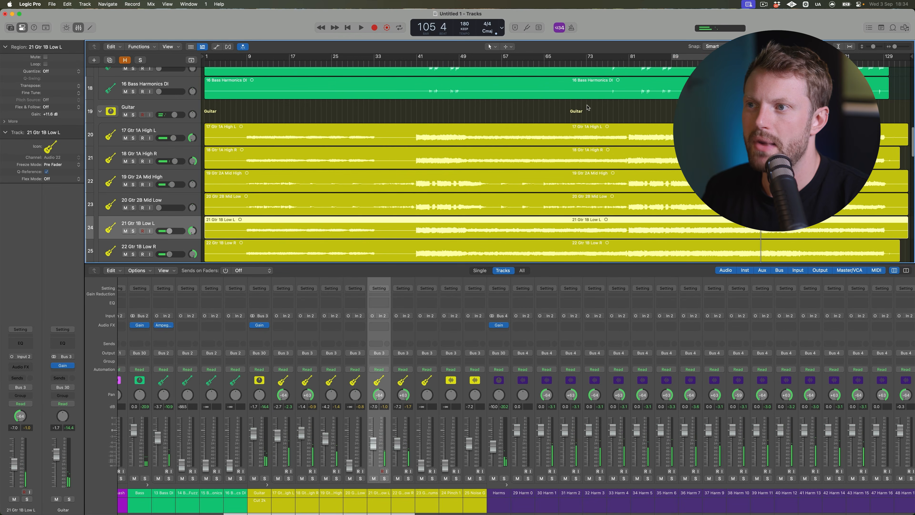
{"action": "left_click", "coordinate": [374, 64]}
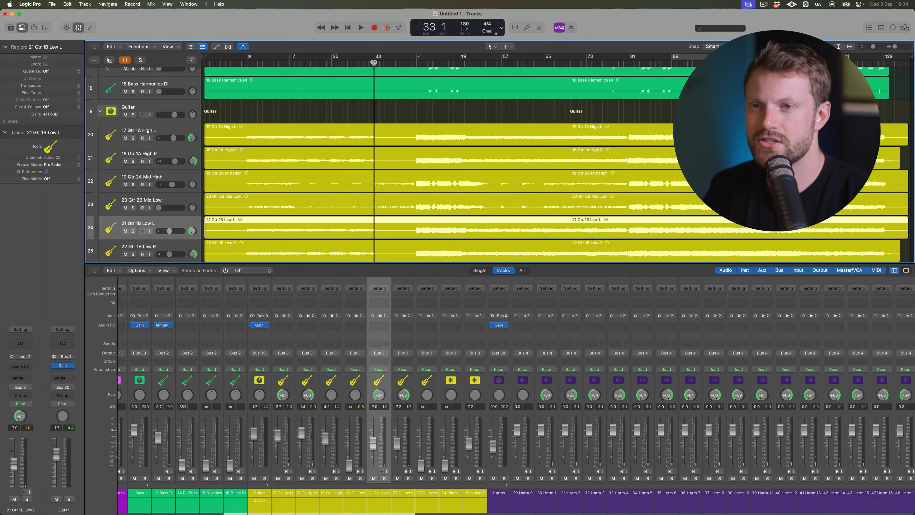
{"action": "key", "text": "x"}
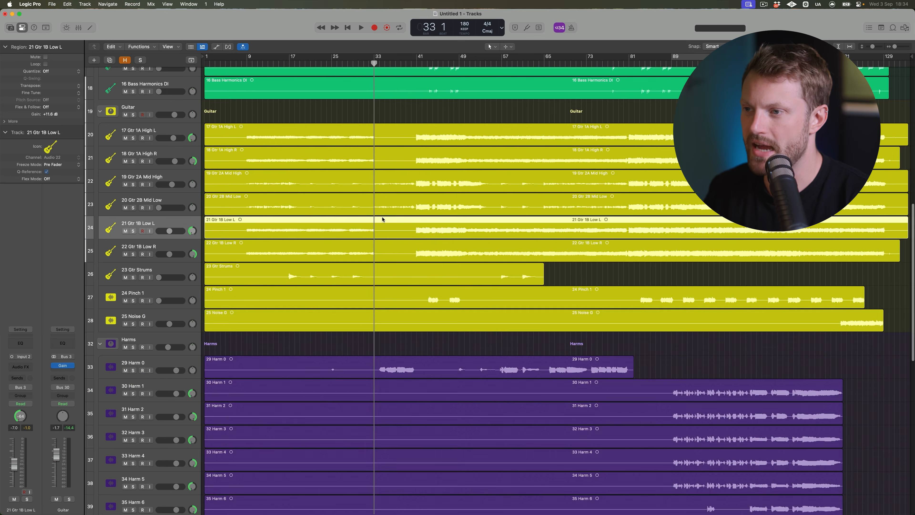
{"action": "scroll", "coordinate": [364, 62], "scroll_direction": "up", "scroll_amount": 10}
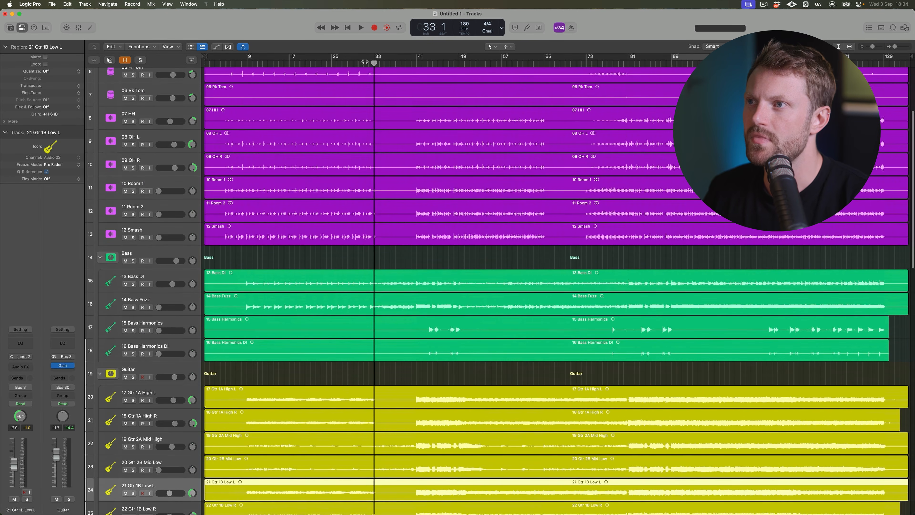
{"action": "left_click", "coordinate": [364, 62]}
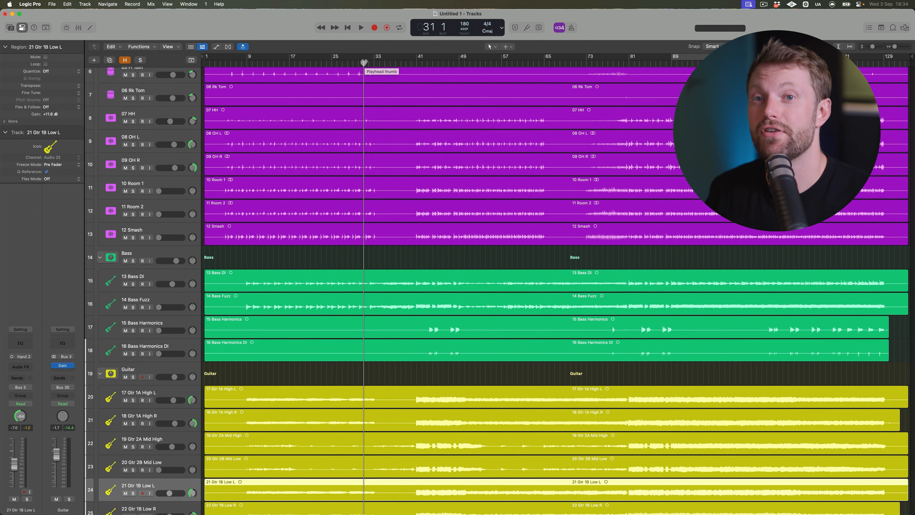
{"action": "key", "text": "space"}
{"action": "scroll", "coordinate": [393, 266], "scroll_direction": "down", "scroll_amount": 1}
{"action": "key", "text": "space"}
Show track automation and switch the 44 LV Tuned track's automation parameter to absolute pan.
{"action": "scroll", "coordinate": [393, 266], "scroll_direction": "down", "scroll_amount": 20}
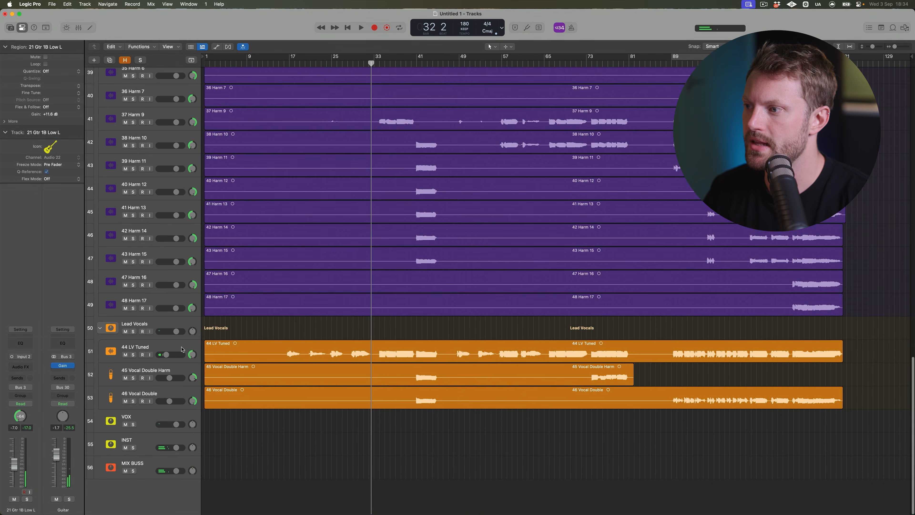
{"action": "left_click", "coordinate": [179, 350]}
{"action": "key", "text": "a"}
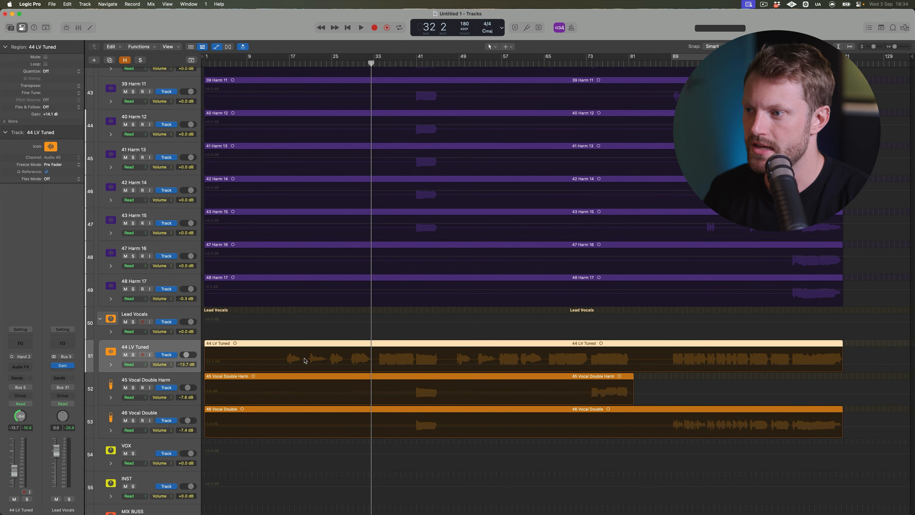
{"action": "left_click", "coordinate": [157, 368]}
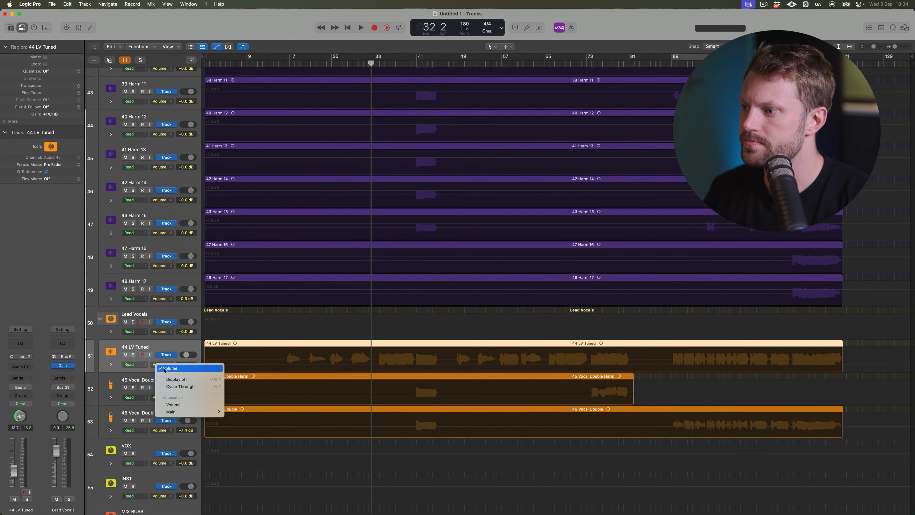
{"action": "mouse_move", "coordinate": [178, 411]}
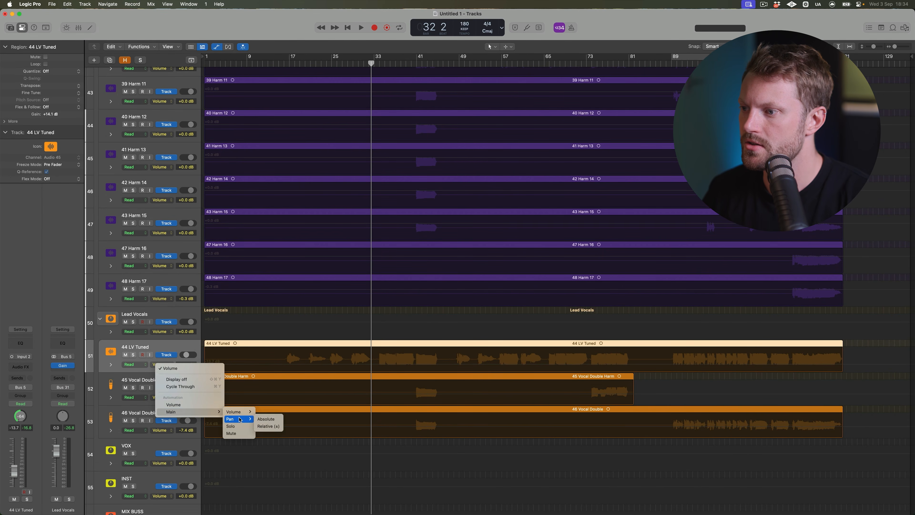
{"action": "left_click", "coordinate": [267, 419]}
Bring the 44 LV Tuned pan automation to about centre over roughly bars 15–40 and 47–72, and start playback.
{"action": "left_click_drag", "start_coordinate": [278, 358], "coordinate": [403, 369]}
{"action": "left_click_drag", "start_coordinate": [454, 353], "coordinate": [574, 364]}
{"action": "key", "text": "space"}
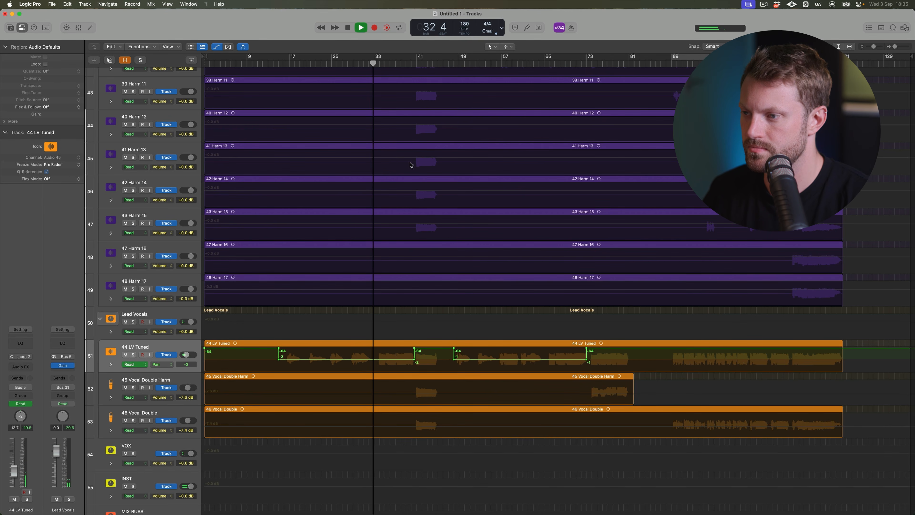
Hide the automation, listen on into the section after bar 41, and mute the 1A High L and R guitars.
{"action": "scroll", "coordinate": [410, 165], "scroll_direction": "up", "scroll_amount": 15}
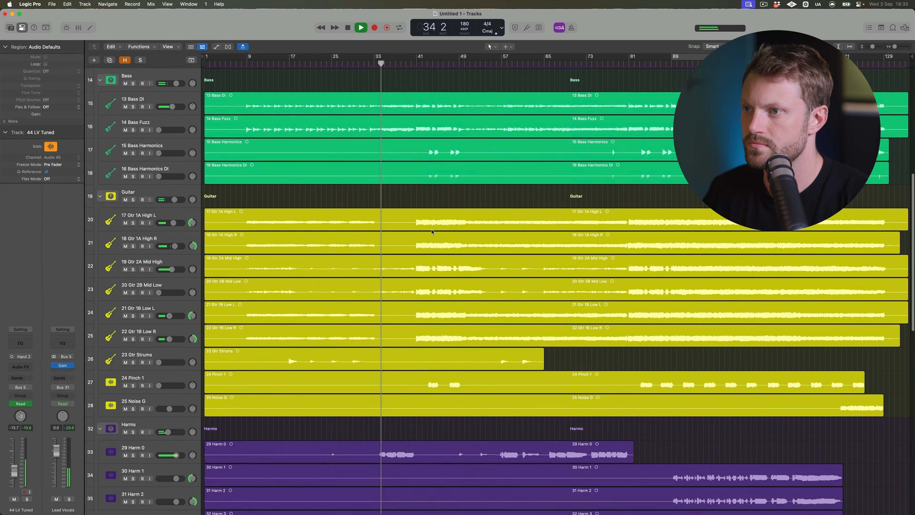
{"action": "scroll", "coordinate": [432, 232], "scroll_direction": "up", "scroll_amount": 8}
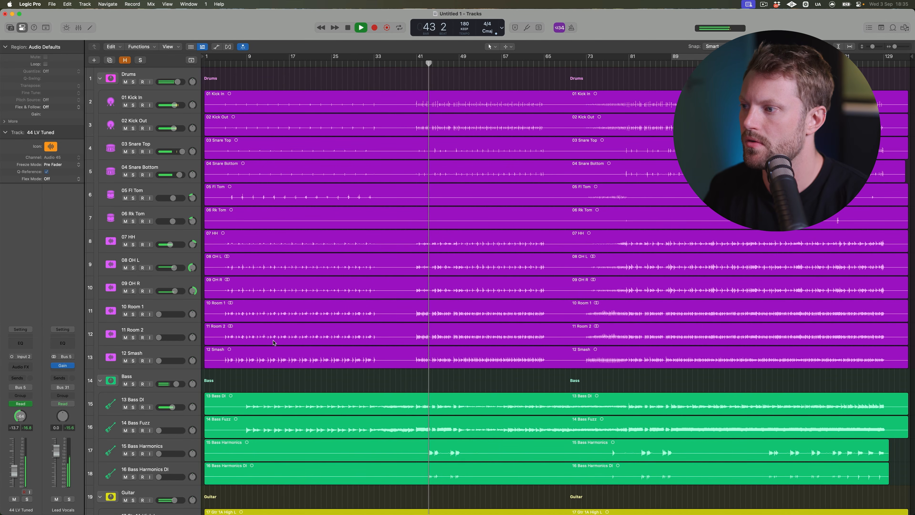
{"action": "scroll", "coordinate": [220, 316], "scroll_direction": "down", "scroll_amount": 2}
{"action": "scroll", "coordinate": [220, 316], "scroll_direction": "down", "scroll_amount": 5}
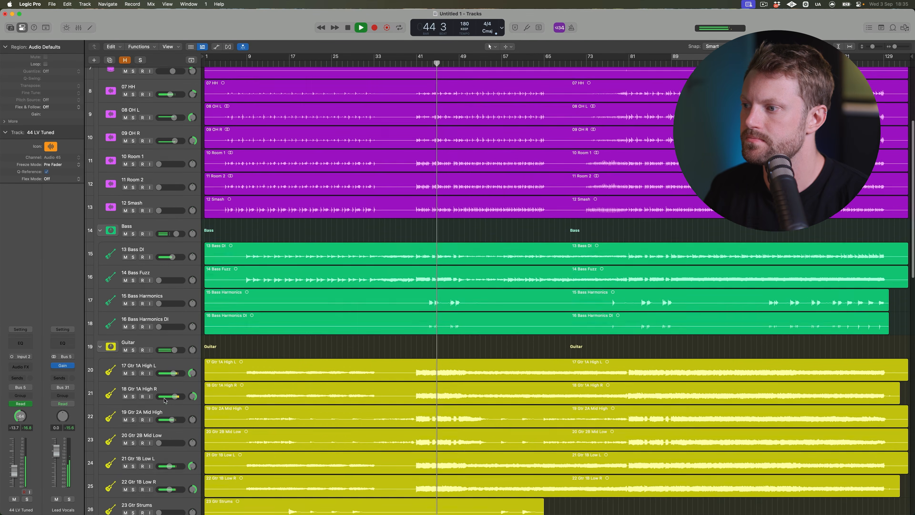
{"action": "left_click", "coordinate": [171, 328]}
{"action": "scroll", "coordinate": [117, 341], "scroll_direction": "down", "scroll_amount": 1}
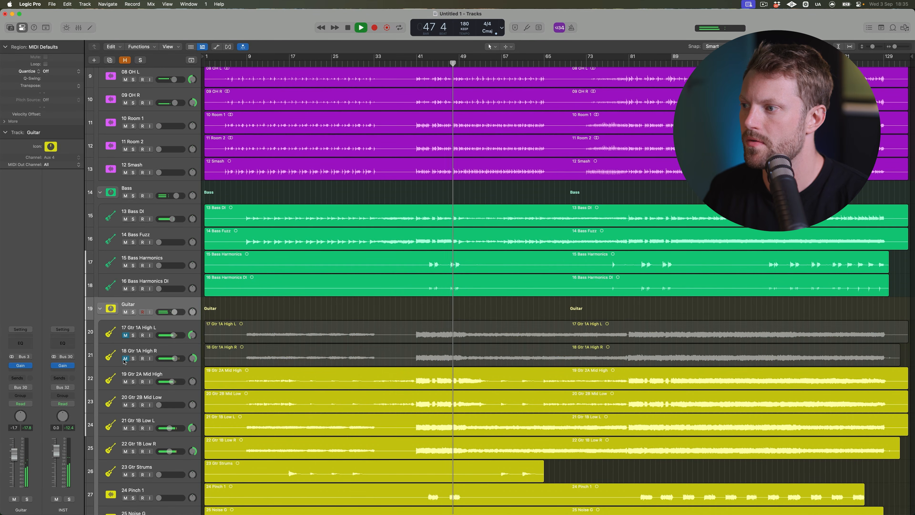
Lower the Guitar stack's volume to -3.9 dB and set a playback loop over roughly bars 39–54.
{"action": "left_click_drag", "start_coordinate": [174, 312], "coordinate": [173, 312]}
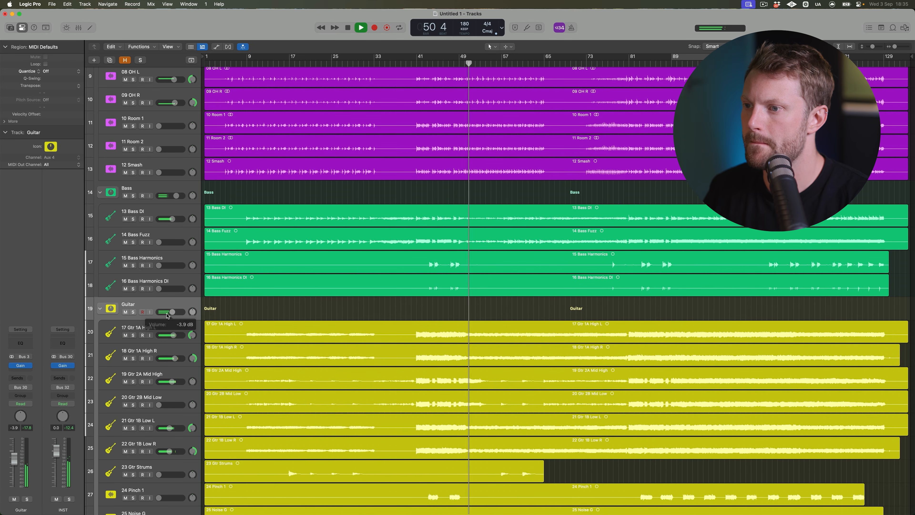
{"action": "left_click_drag", "start_coordinate": [408, 57], "coordinate": [483, 58]}
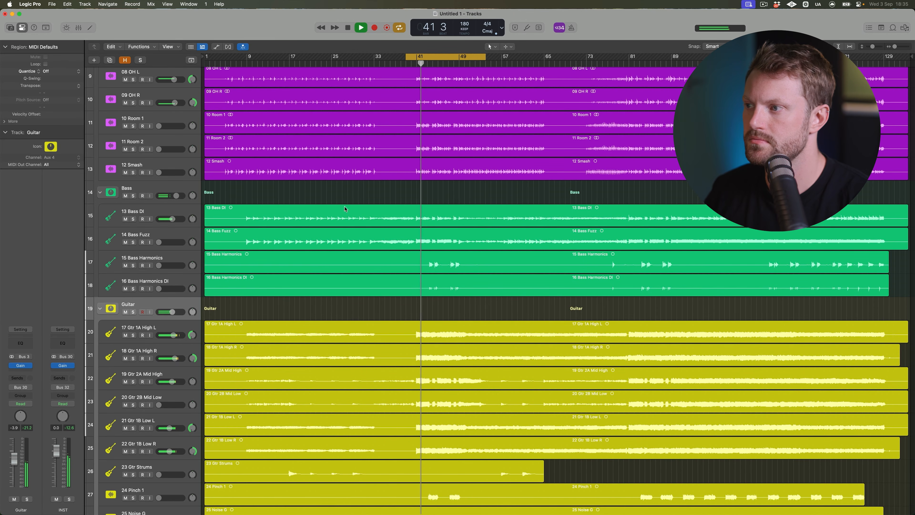
Audition the loop with the 1B Low L and R guitars muted, stop playback and unmute both.
{"action": "left_click", "coordinate": [173, 328]}
{"action": "scroll", "coordinate": [155, 357], "scroll_direction": "down", "scroll_amount": 2}
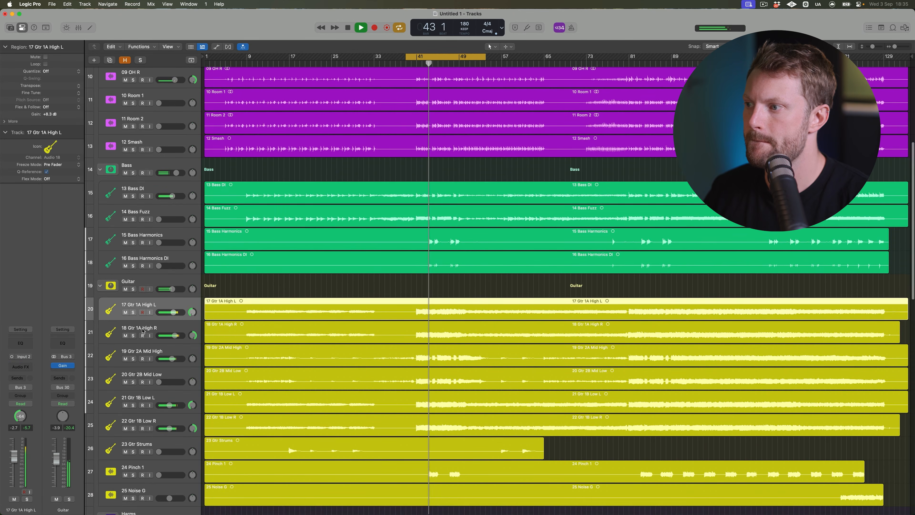
{"action": "scroll", "coordinate": [136, 380], "scroll_direction": "down", "scroll_amount": 3}
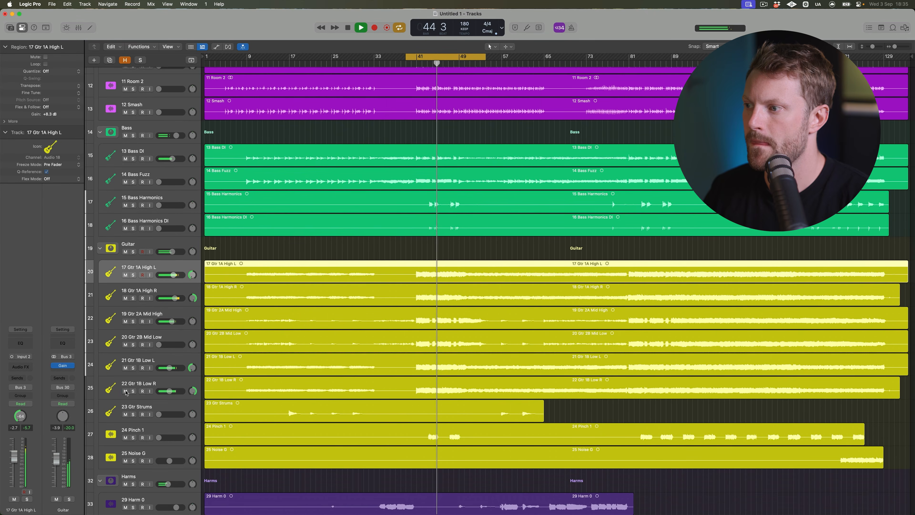
{"action": "left_click_drag", "start_coordinate": [125, 391], "coordinate": [126, 375]}
{"action": "key", "text": "space"}
{"action": "key", "text": "space"}
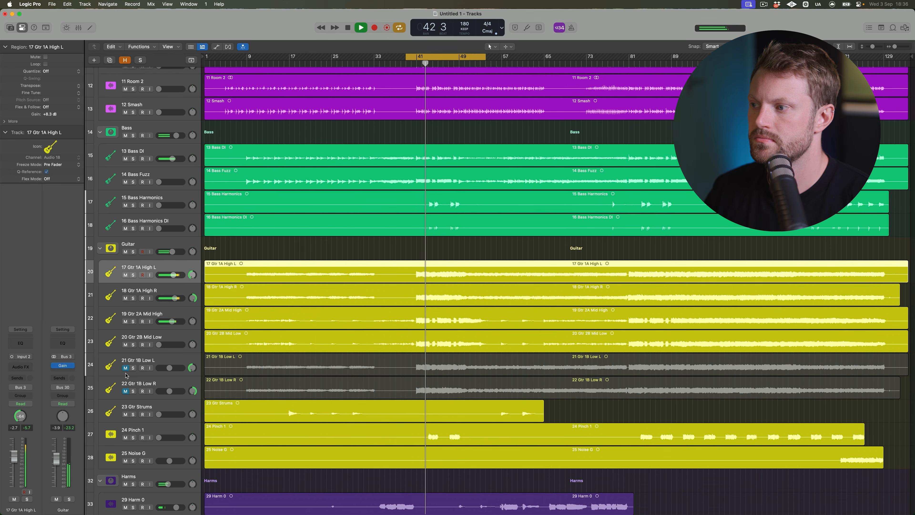
{"action": "key", "text": "space"}
{"action": "left_click_drag", "start_coordinate": [126, 372], "coordinate": [126, 388]}
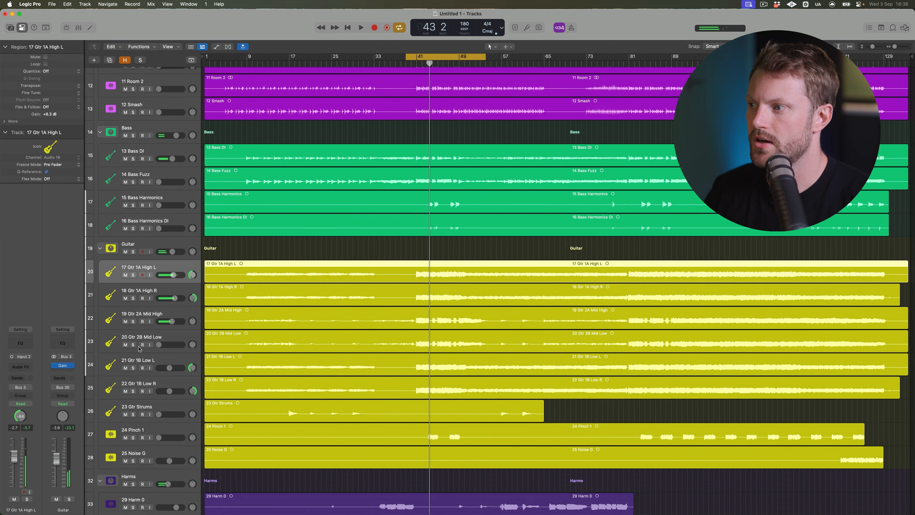
Mute the 1A High L and R guitars and raise the 1B Low pair to about -0.2 dB while the loop plays.
{"action": "left_click_drag", "start_coordinate": [127, 299], "coordinate": [126, 277]}
{"action": "key", "text": "space"}
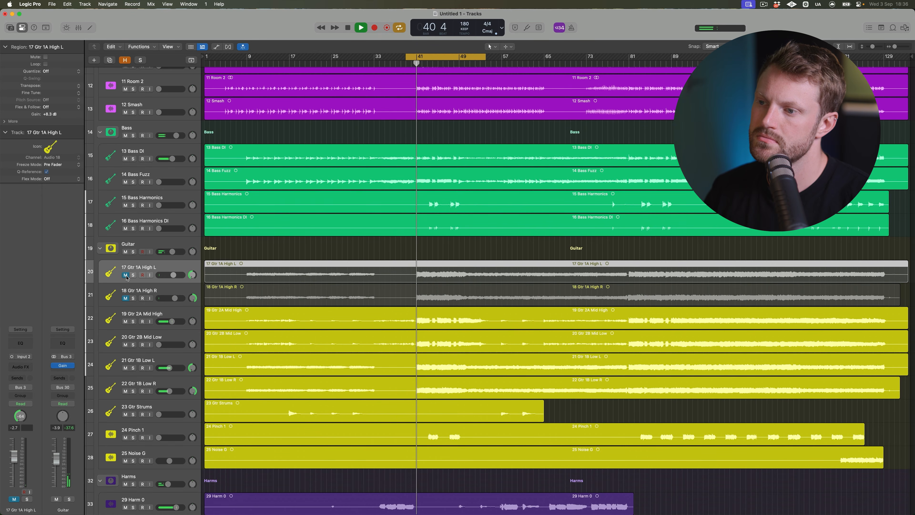
{"action": "left_click", "coordinate": [160, 384]}
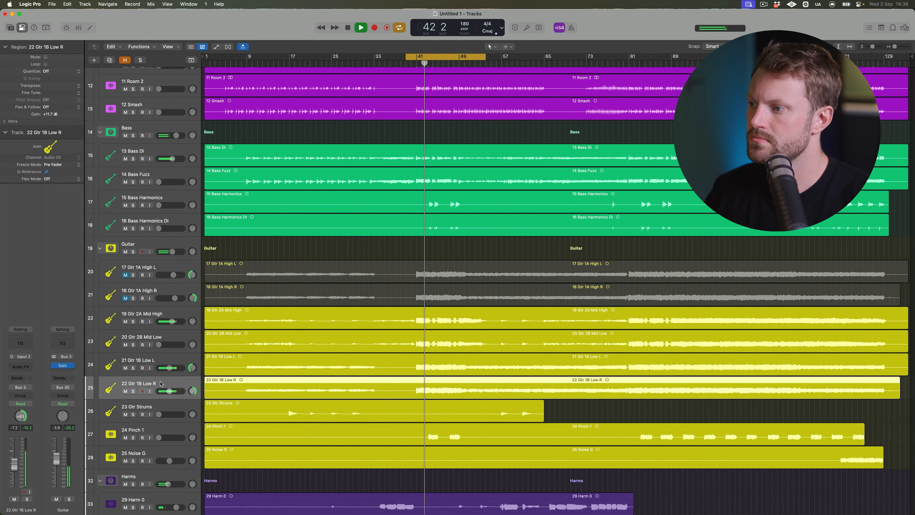
{"action": "left_click", "coordinate": [172, 359], "text": "shift"}
{"action": "left_click_drag", "start_coordinate": [169, 367], "coordinate": [171, 368]}
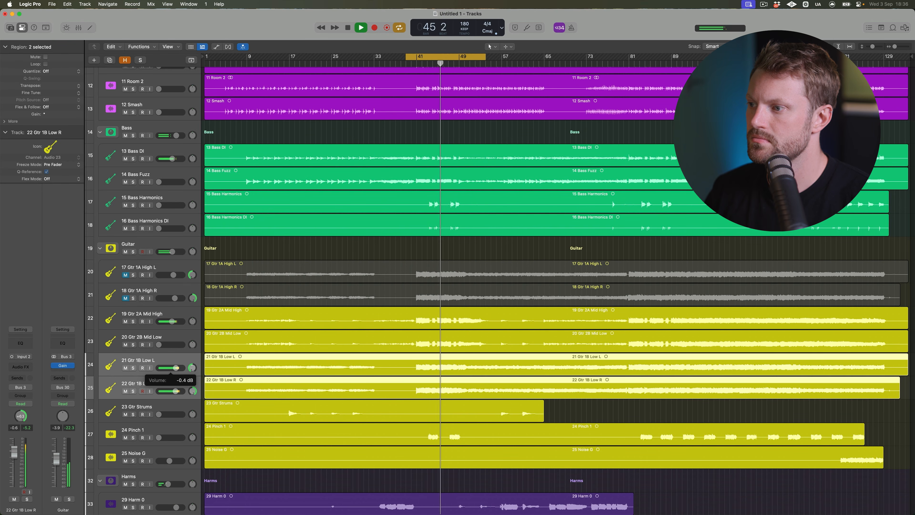
{"action": "key", "text": "space"}
{"action": "key", "text": "space"}
{"action": "left_click_drag", "start_coordinate": [175, 368], "coordinate": [177, 368]}
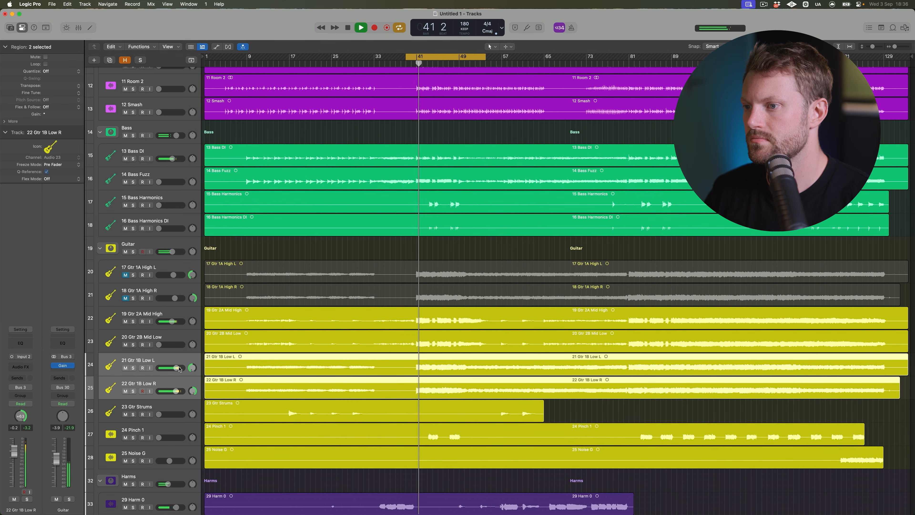
{"action": "key", "text": "space"}
Swap the mutes to hear the 1A High guitars in the loop without the 1B Low L and R pair.
{"action": "left_click", "coordinate": [126, 298]}
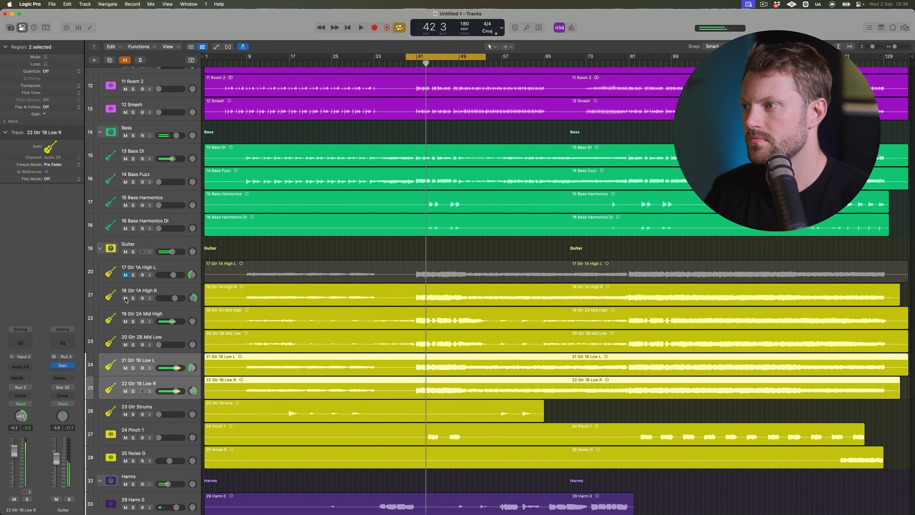
{"action": "left_click", "coordinate": [126, 273]}
{"action": "left_click", "coordinate": [125, 391]}
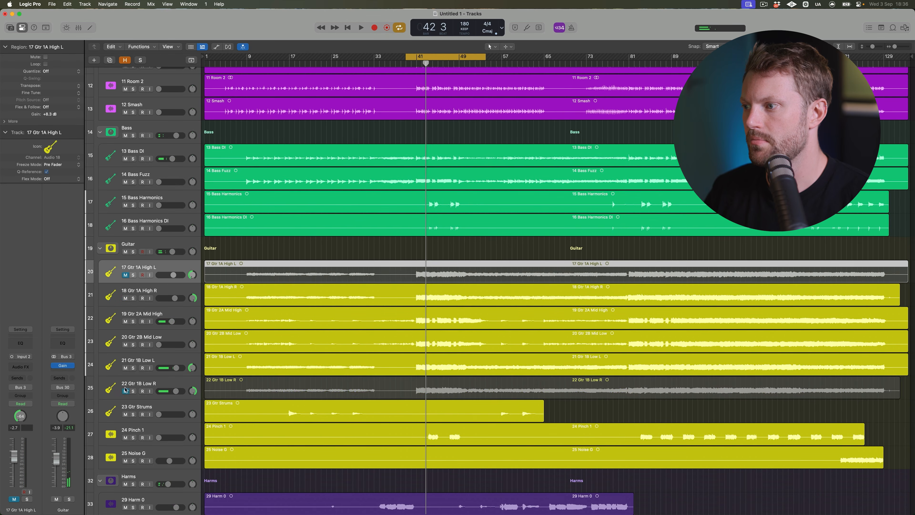
{"action": "left_click", "coordinate": [126, 367]}
{"action": "key", "text": "space"}
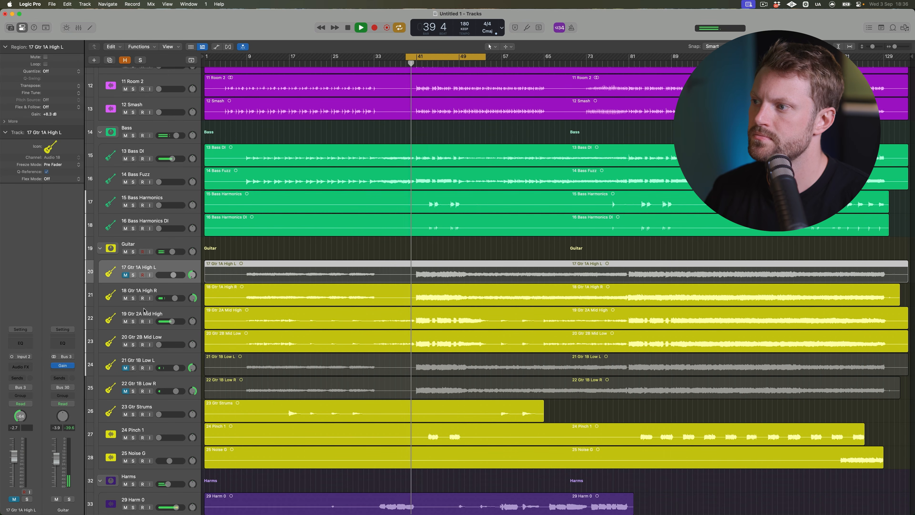
{"action": "left_click", "coordinate": [125, 275]}
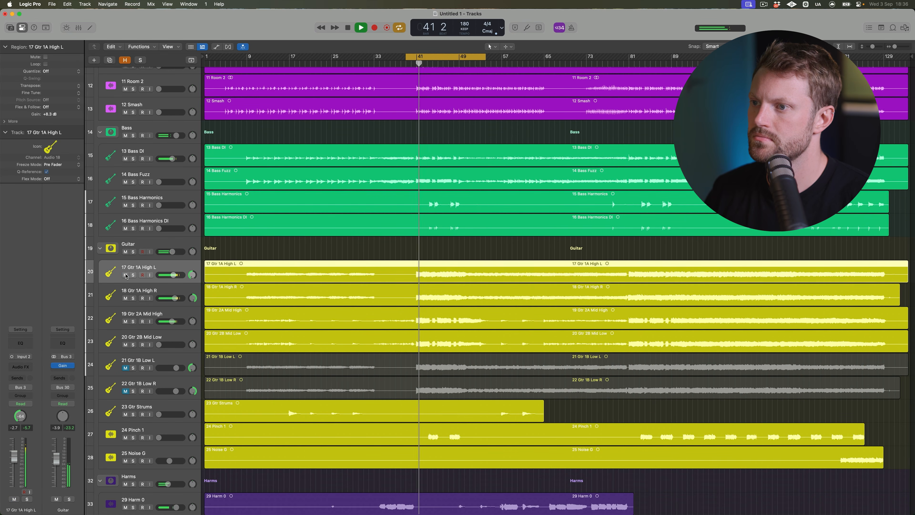
Stop playback and raise the 1A High L and R guitars together slightly, bringing 1A High L to -2.4 dB.
{"action": "key", "text": "space"}
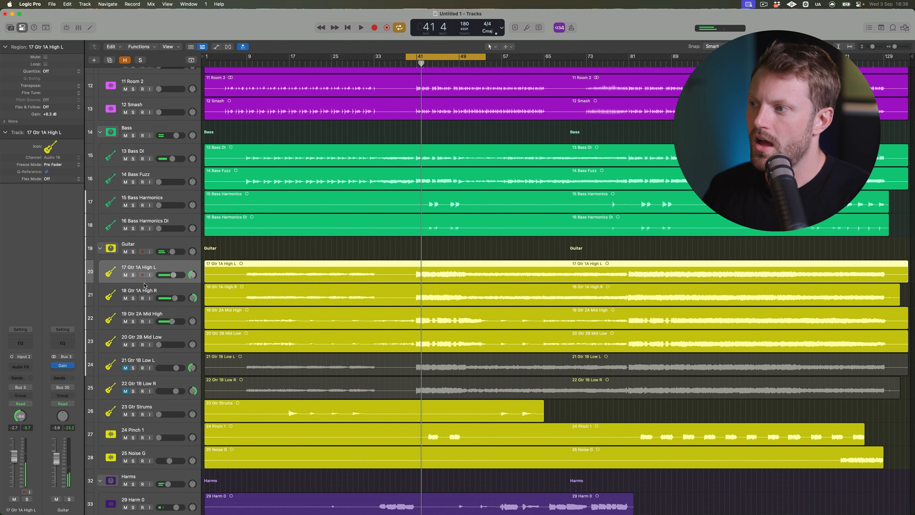
{"action": "left_click", "coordinate": [145, 294], "text": "shift"}
{"action": "left_click_drag", "start_coordinate": [173, 301], "coordinate": [174, 301]}
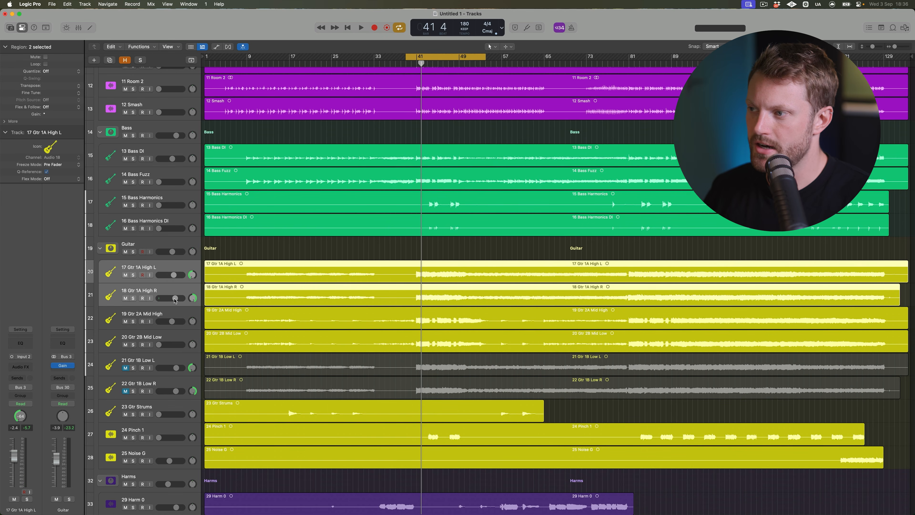
Unmute the 1B Low L and R guitars, lower them together with 1B Low L at about -5.2 dB, and play the loop.
{"action": "left_click", "coordinate": [172, 385], "text": "shift"}
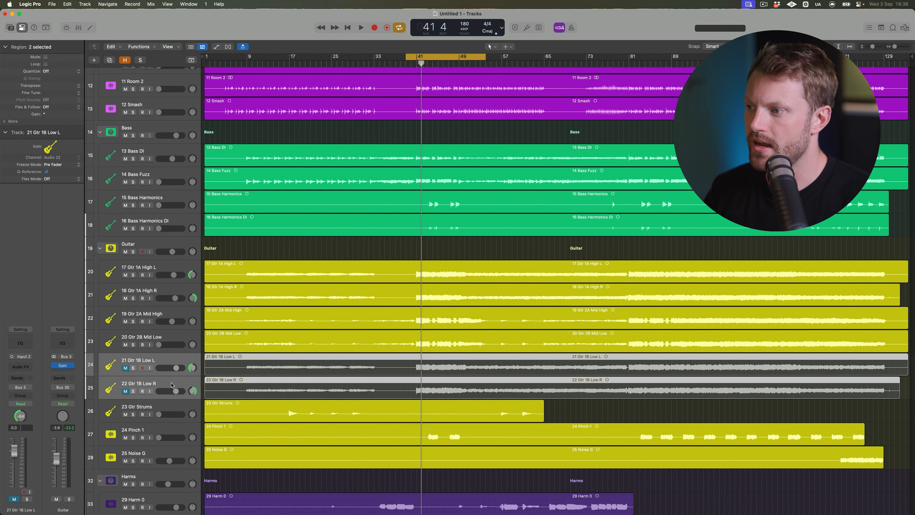
{"action": "left_click", "coordinate": [124, 391]}
{"action": "left_click", "coordinate": [125, 368]}
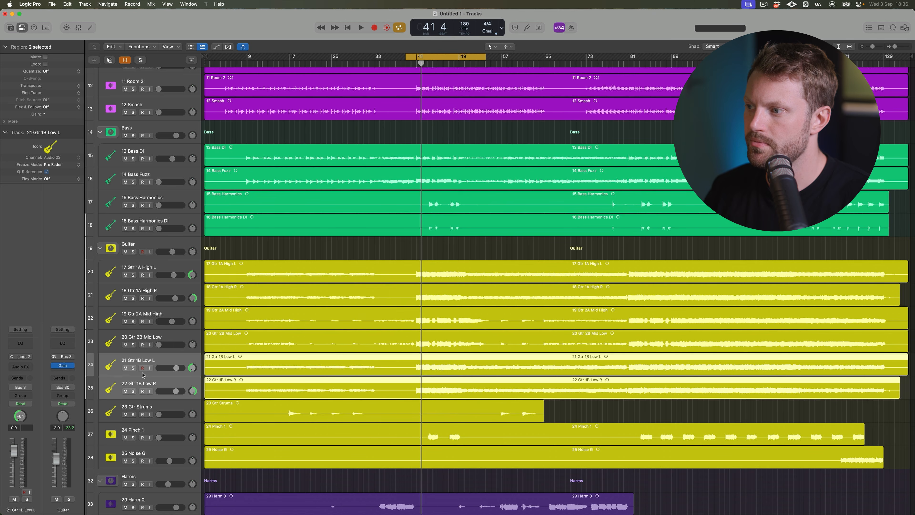
{"action": "left_click", "coordinate": [176, 368]}
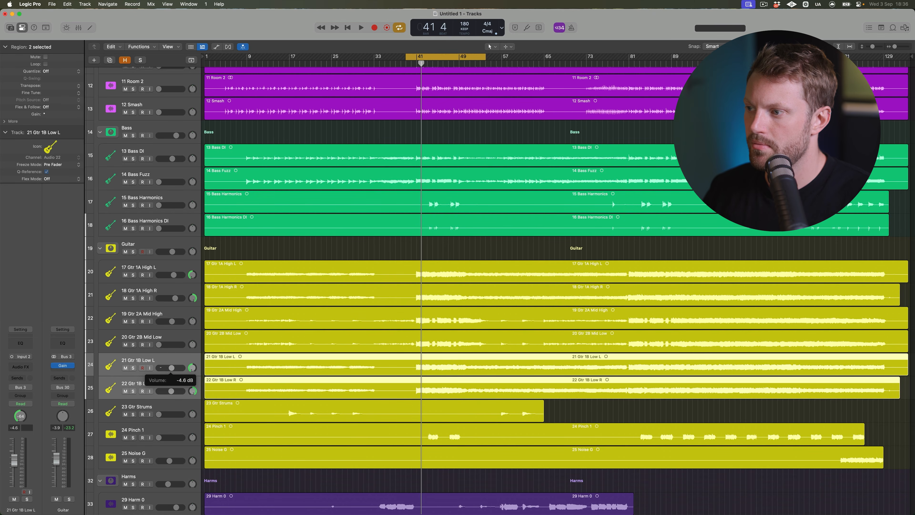
{"action": "key", "text": "space"}
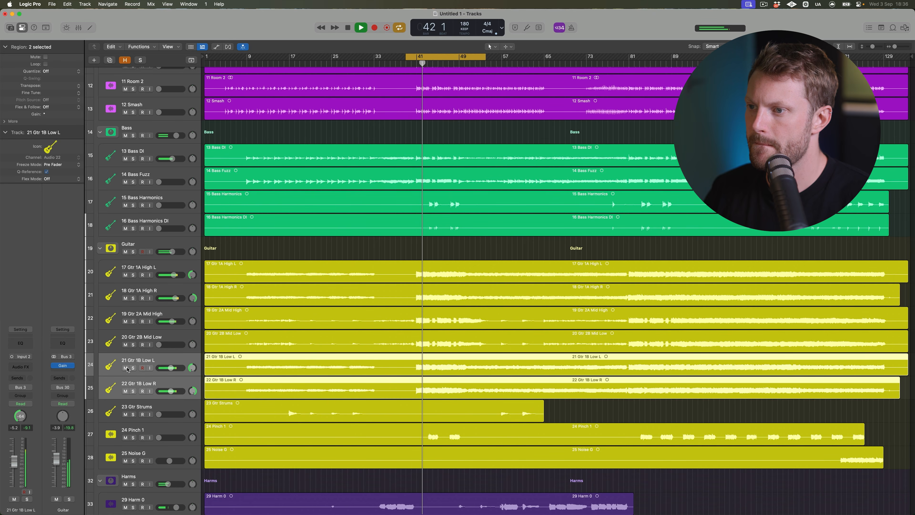
Compare the loop with and without the 1B Low pair, and trim both guitars with 1B Low L at -5.7 dB.
{"action": "left_click", "coordinate": [126, 367]}
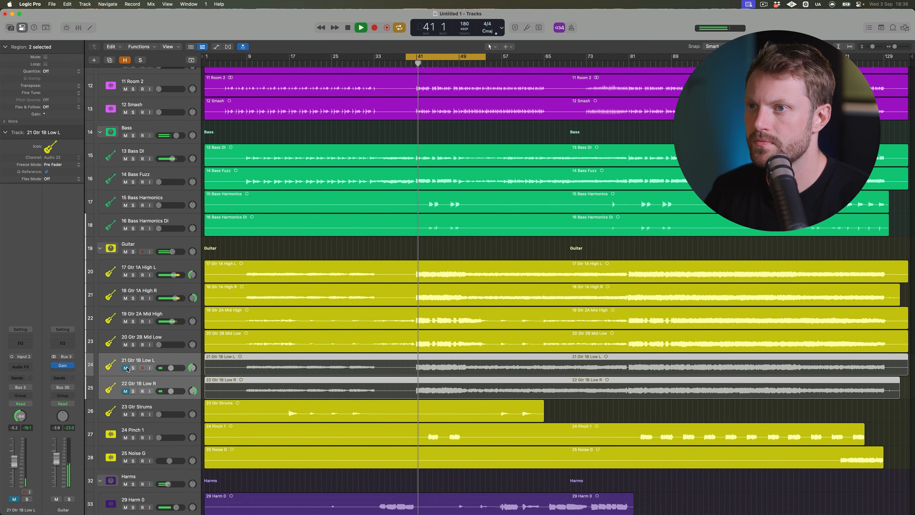
{"action": "left_click", "coordinate": [126, 367]}
{"action": "key", "text": "space"}
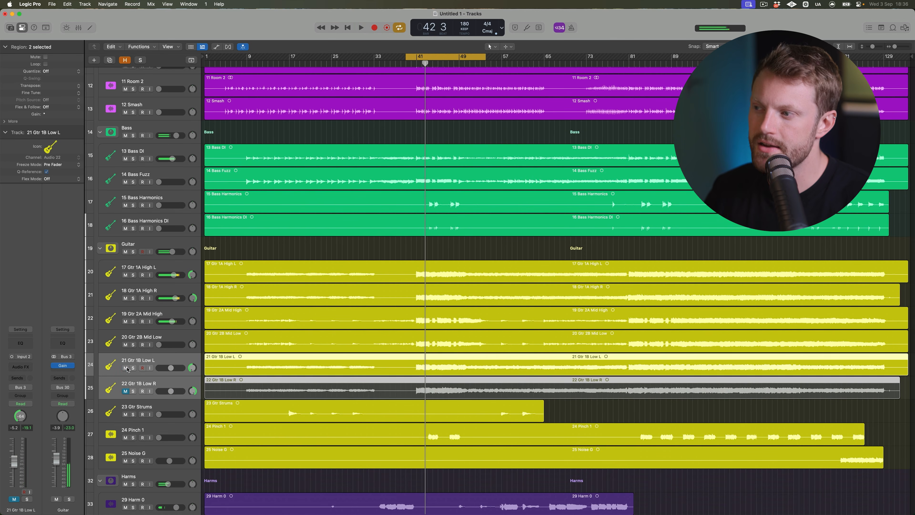
{"action": "key", "text": "space"}
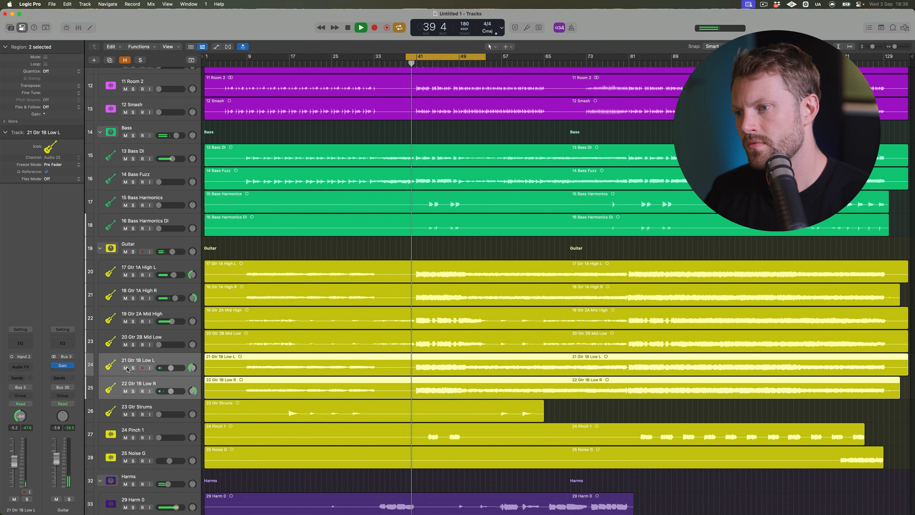
{"action": "left_click_drag", "start_coordinate": [171, 368], "coordinate": [171, 368]}
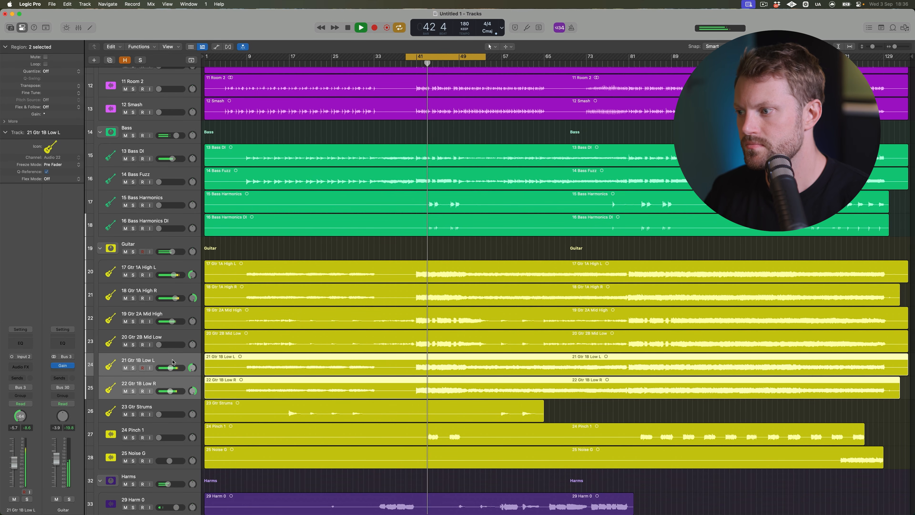
{"action": "key", "text": "space"}
Turn off cycle mode and bring the 24 Pinch 1 guitar up to 0.3 dB while playing from around bar 43.
{"action": "scroll", "coordinate": [168, 375], "scroll_direction": "down", "scroll_amount": 4}
{"action": "left_click", "coordinate": [161, 390]}
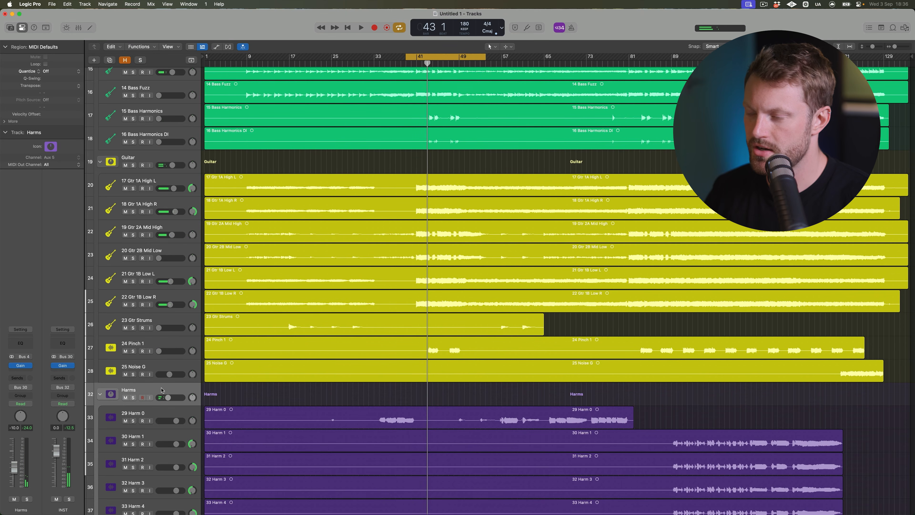
{"action": "left_click", "coordinate": [174, 347]}
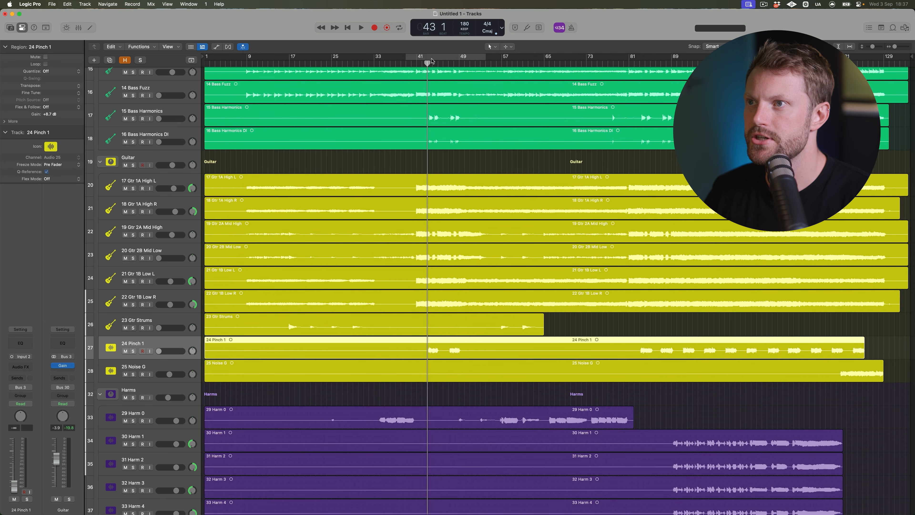
{"action": "key", "text": "space"}
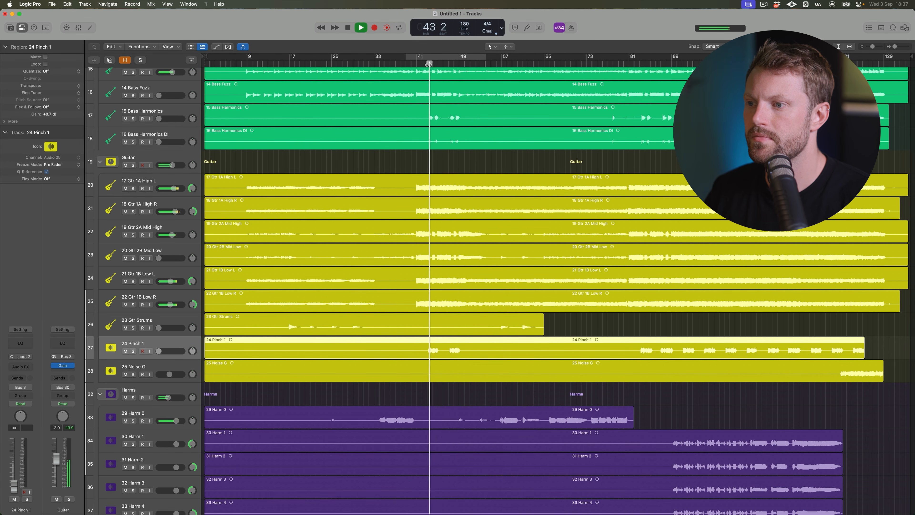
{"action": "key", "text": "space"}
{"action": "key", "text": "space"}
{"action": "left_click_drag", "start_coordinate": [176, 351], "coordinate": [176, 351]}
{"action": "key", "text": "space"}
Play from about bar 16 and bring the 23 Gtr Strums track up to a level that suits the mix.
{"action": "left_click", "coordinate": [283, 64]}
{"action": "key", "text": "space"}
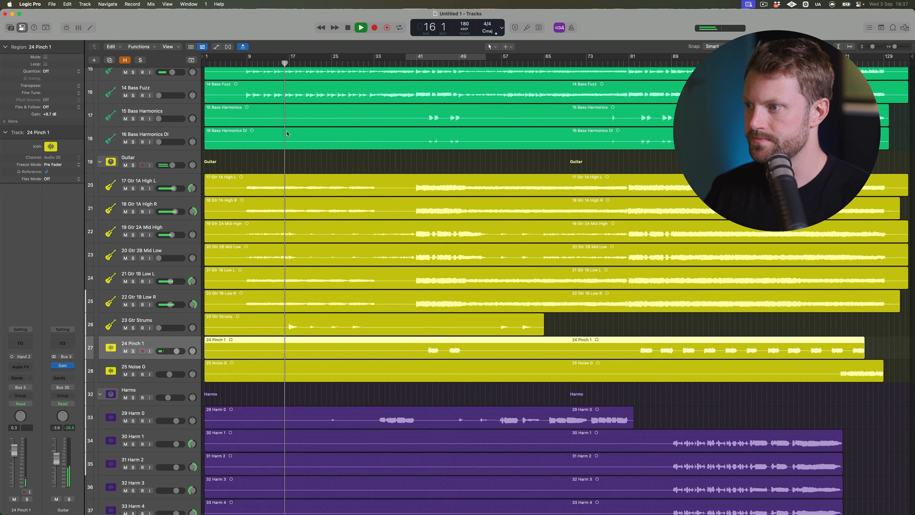
{"action": "left_click", "coordinate": [172, 327], "text": "alt"}
{"action": "left_click_drag", "start_coordinate": [173, 328], "coordinate": [172, 328]}
{"action": "key", "text": "space"}
{"action": "key", "text": "space"}
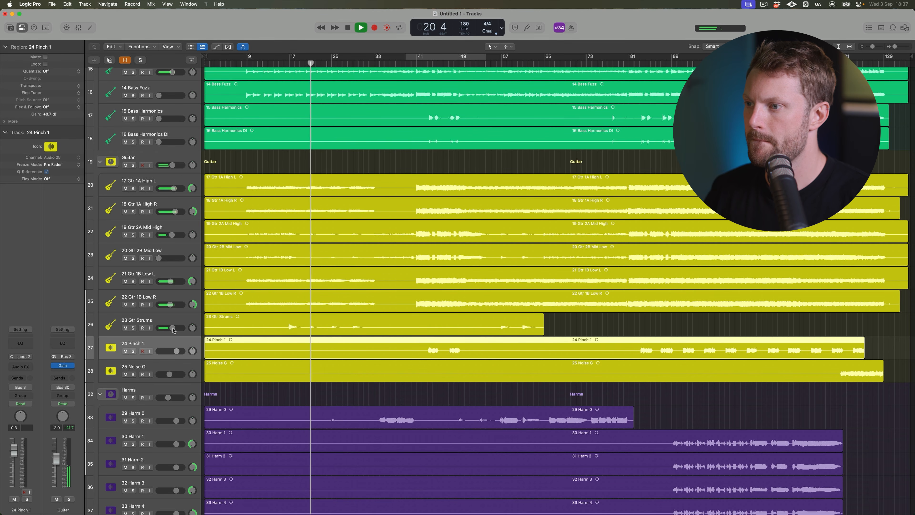
{"action": "left_click_drag", "start_coordinate": [172, 329], "coordinate": [173, 329]}
{"action": "key", "text": "space"}
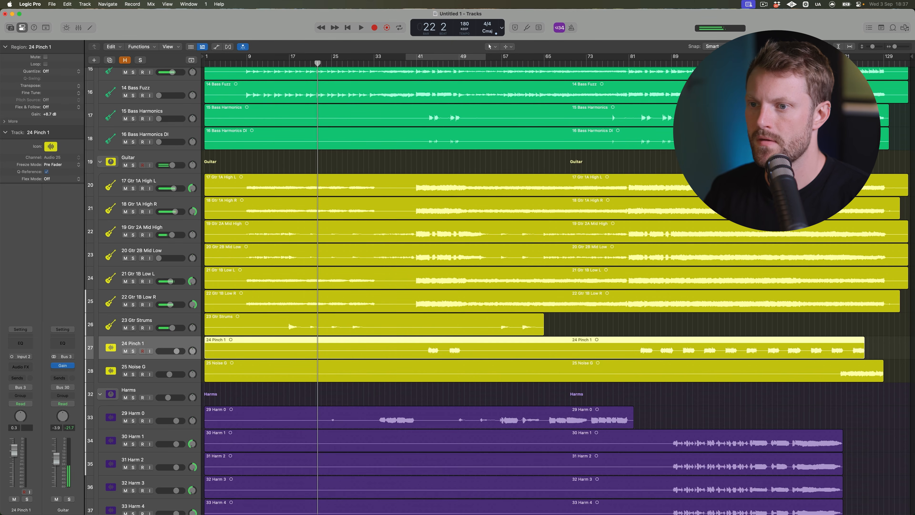
Play from bar 122, adjust the 25 Noise G track's volume, and solo it briefly to check its sound.
{"action": "left_click", "coordinate": [847, 64]}
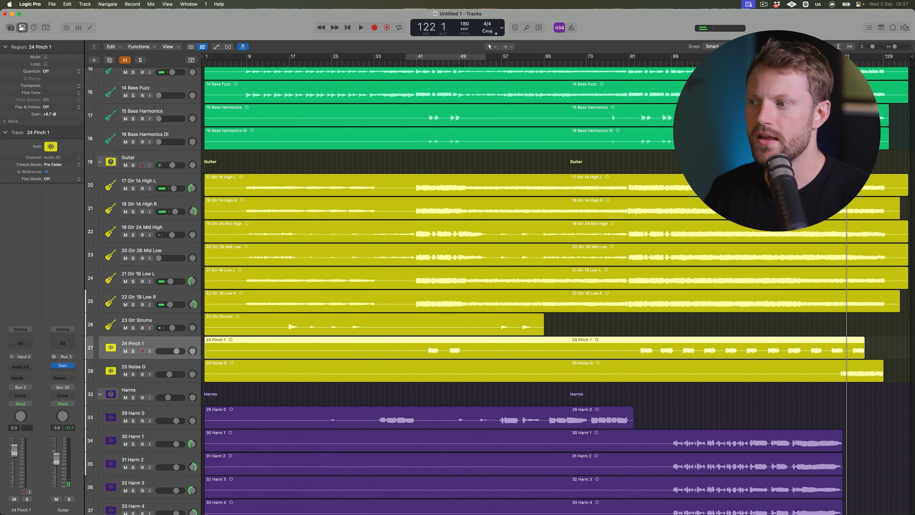
{"action": "key", "text": "space"}
{"action": "left_click", "coordinate": [170, 374]}
{"action": "left_click_drag", "start_coordinate": [172, 374], "coordinate": [170, 374]}
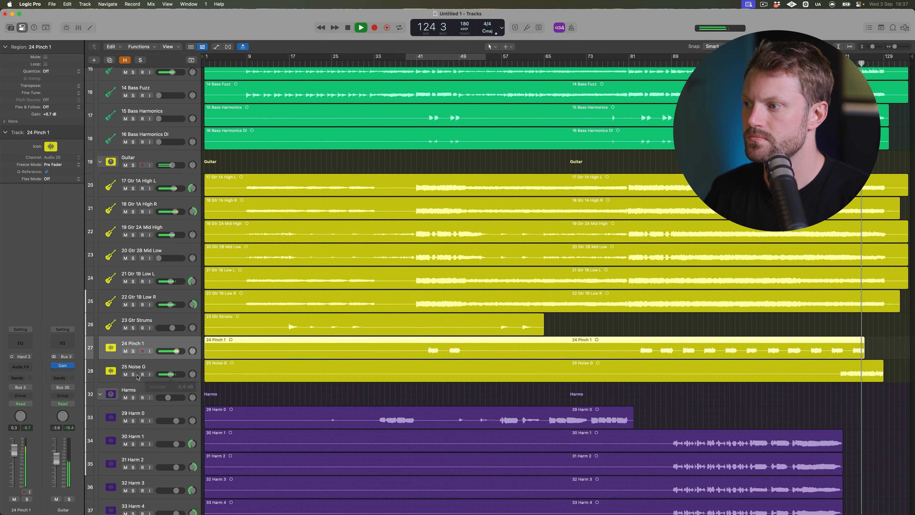
{"action": "left_click", "coordinate": [133, 375]}
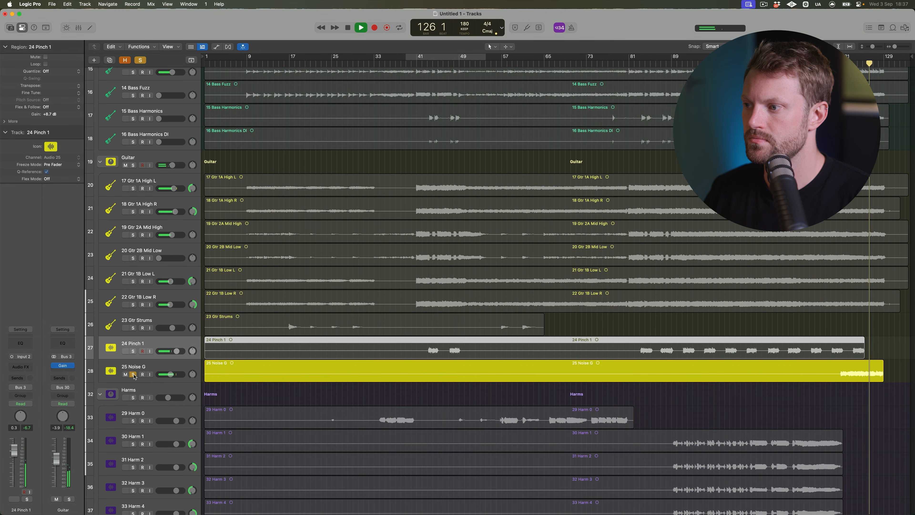
{"action": "left_click", "coordinate": [133, 375]}
{"action": "mouse_move", "coordinate": [170, 374]}
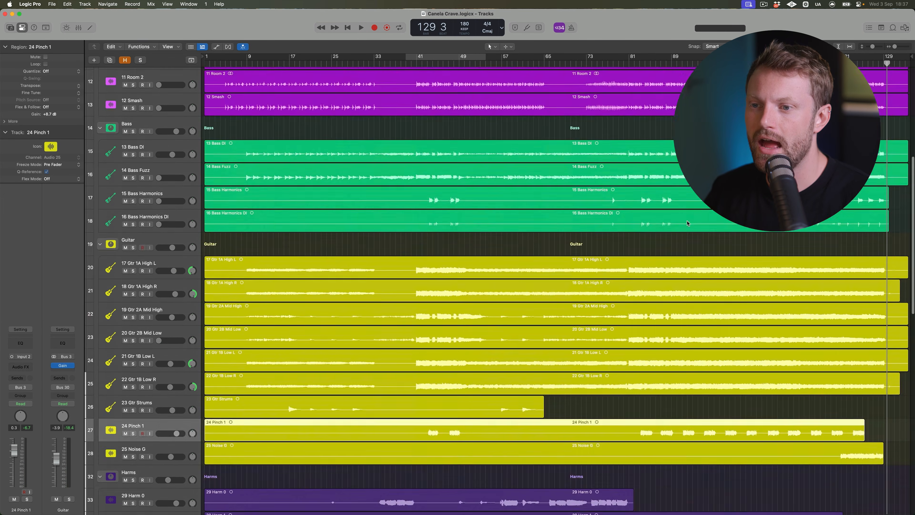
Solo the Harms stack and play the harmony vocals from about bar 98.
{"action": "scroll", "coordinate": [656, 232], "scroll_direction": "down", "scroll_amount": 15}
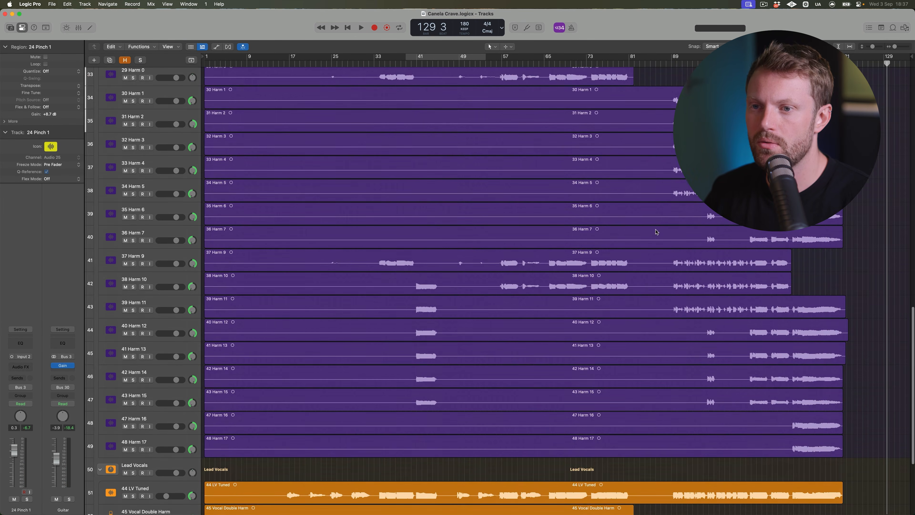
{"action": "scroll", "coordinate": [468, 253], "scroll_direction": "down", "scroll_amount": 5}
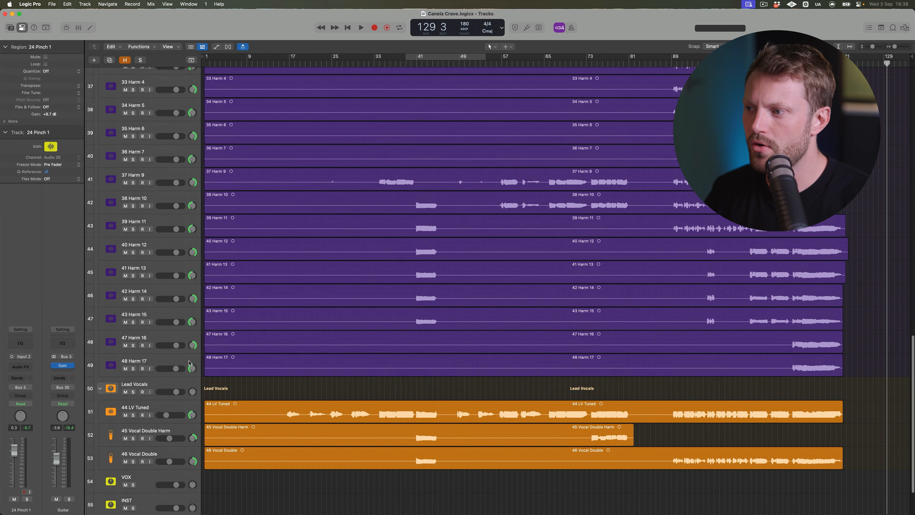
{"action": "left_click", "coordinate": [190, 363]}
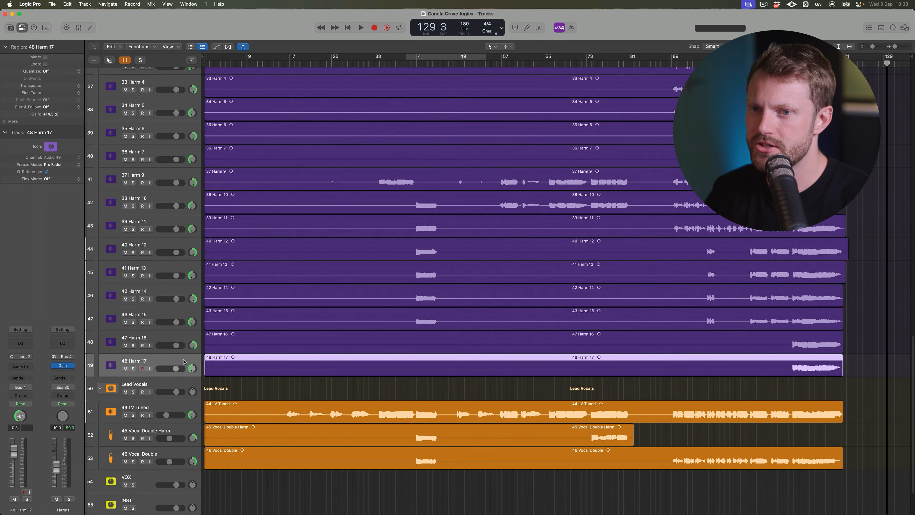
{"action": "scroll", "coordinate": [342, 281], "scroll_direction": "up", "scroll_amount": 6}
{"action": "left_click", "coordinate": [720, 63]}
{"action": "scroll", "coordinate": [181, 107], "scroll_direction": "up", "scroll_amount": 1}
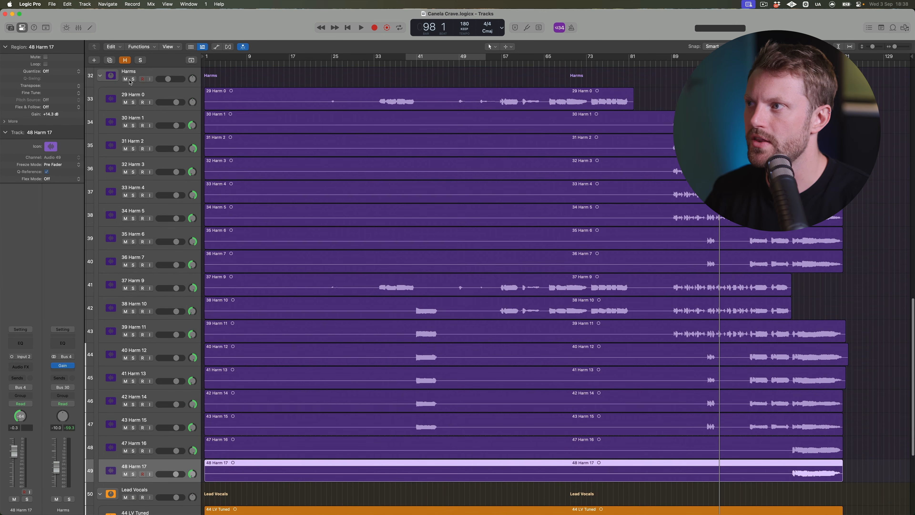
{"action": "left_click", "coordinate": [133, 80]}
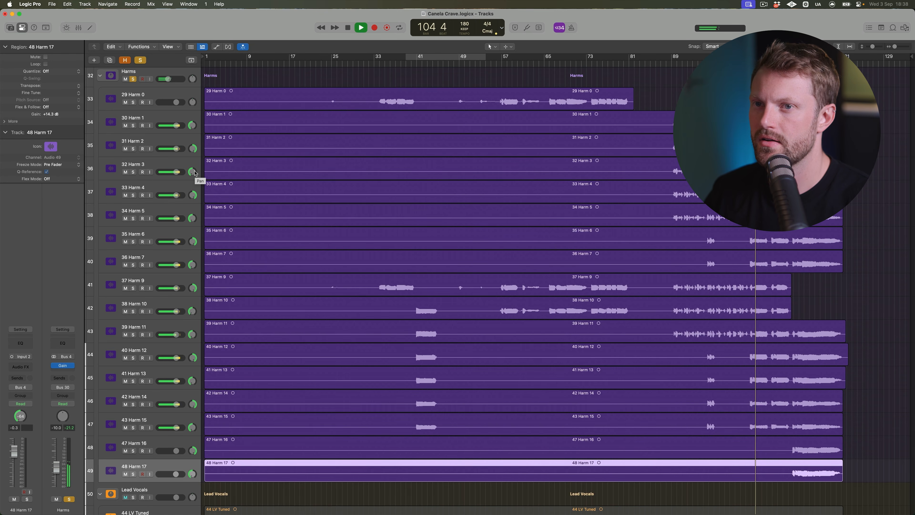
Play from about bar 90 with 30 Harm 1, 31 Harm 2 and 32 Harm 3 soloed, and centre the pan of 31 Harm 2.
{"action": "left_click", "coordinate": [684, 64]}
{"action": "left_click", "coordinate": [133, 126]}
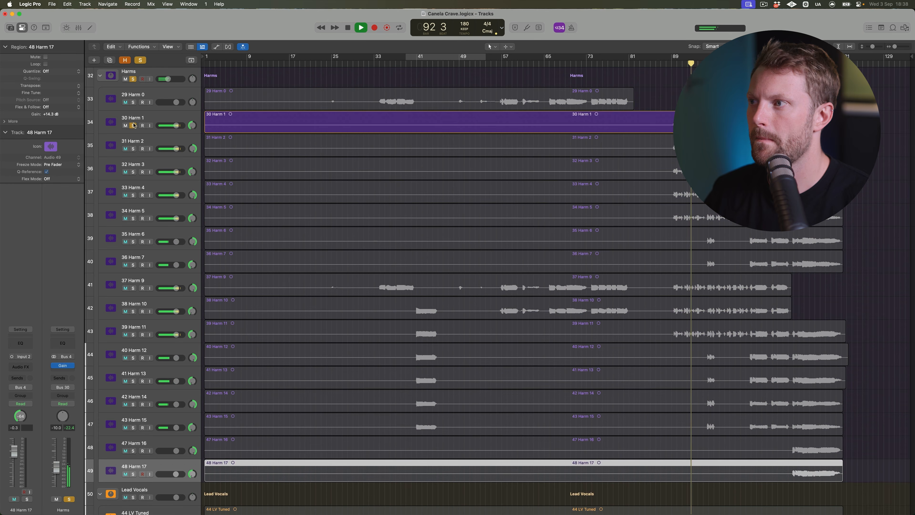
{"action": "left_click", "coordinate": [133, 148]}
{"action": "left_click", "coordinate": [133, 171]}
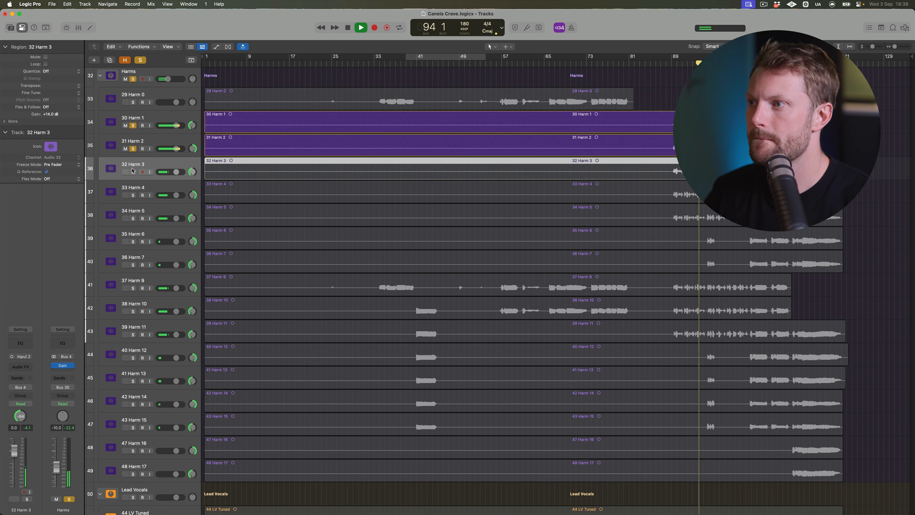
{"action": "left_click", "coordinate": [133, 172]}
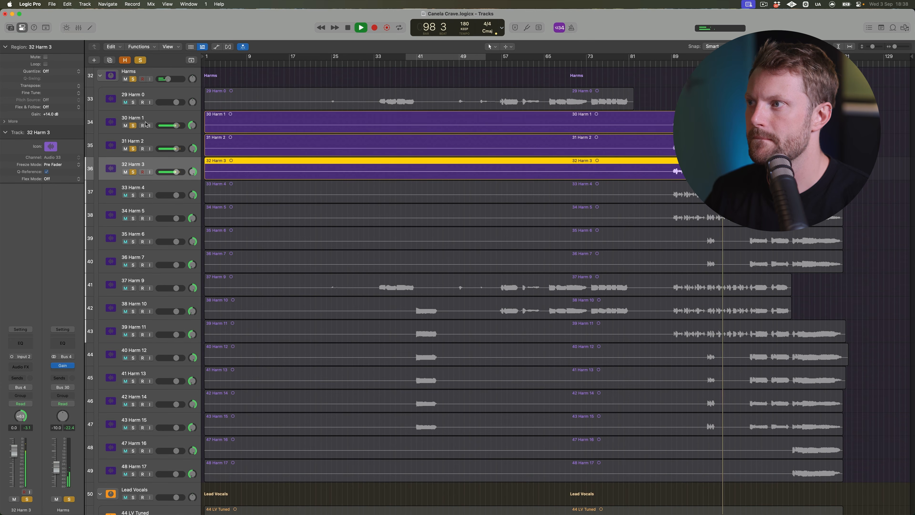
{"action": "left_click", "coordinate": [190, 148]}
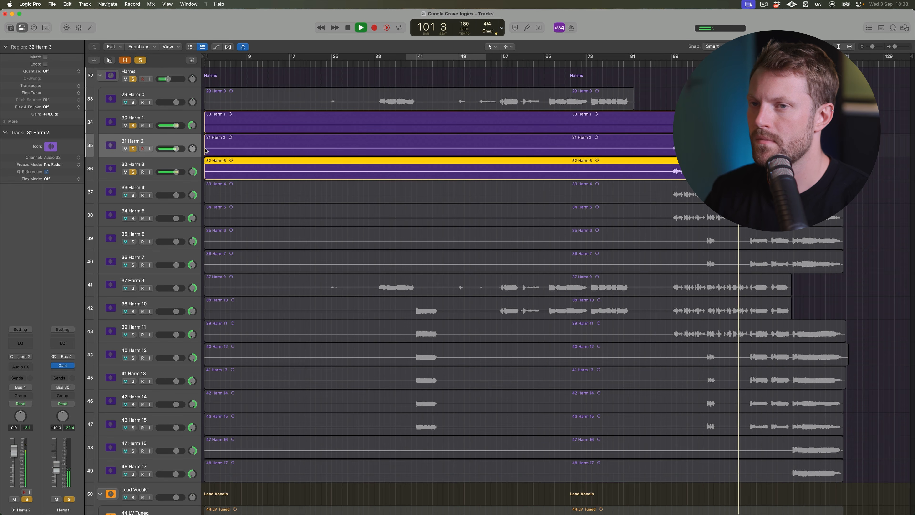
{"action": "key", "text": "space"}
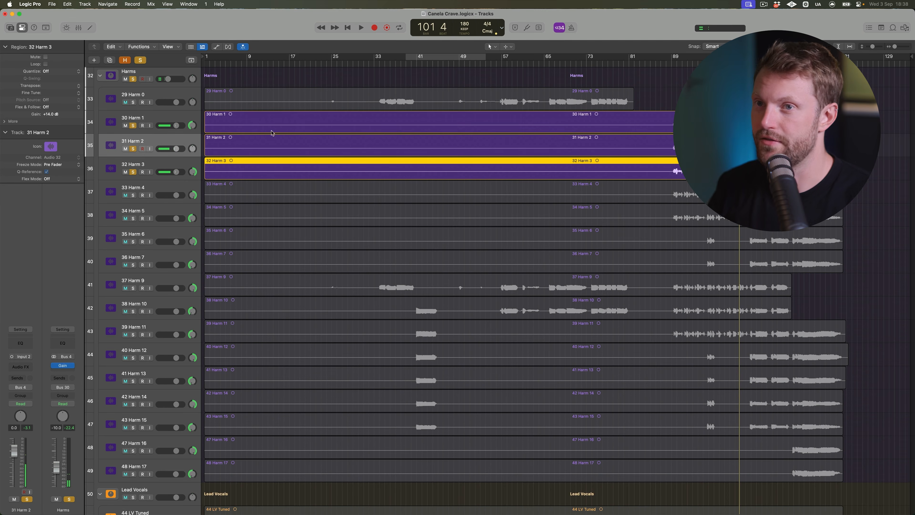
Replay the three soloed harmonies over bars 93 to 96 to judge the panning of the trio.
{"action": "key", "text": "space"}
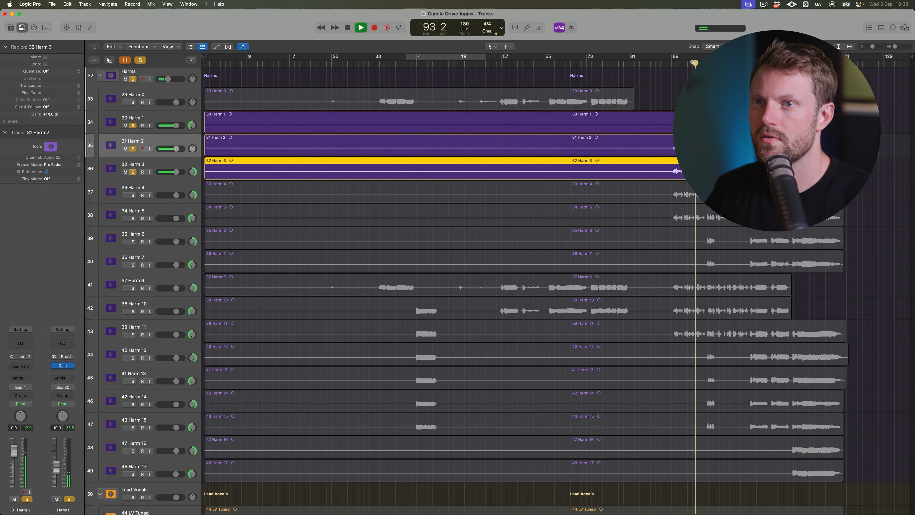
{"action": "key", "text": "space"}
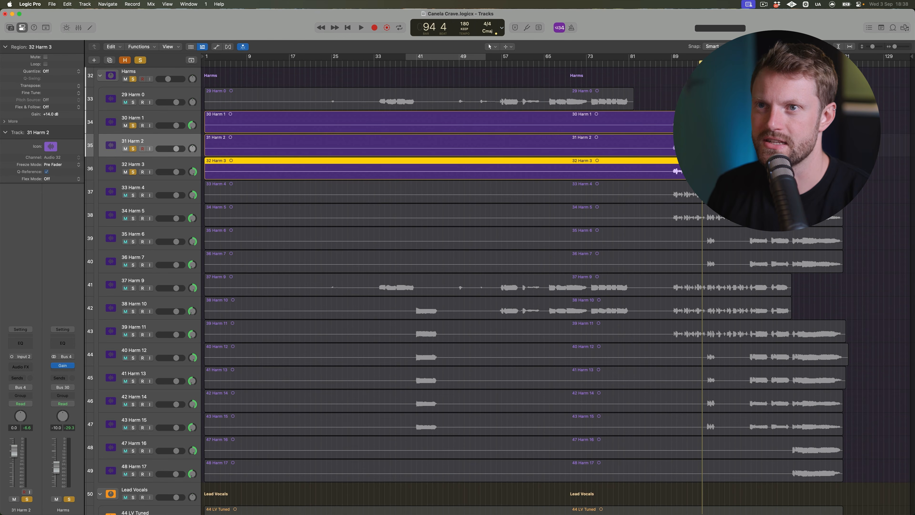
{"action": "key", "text": "space"}
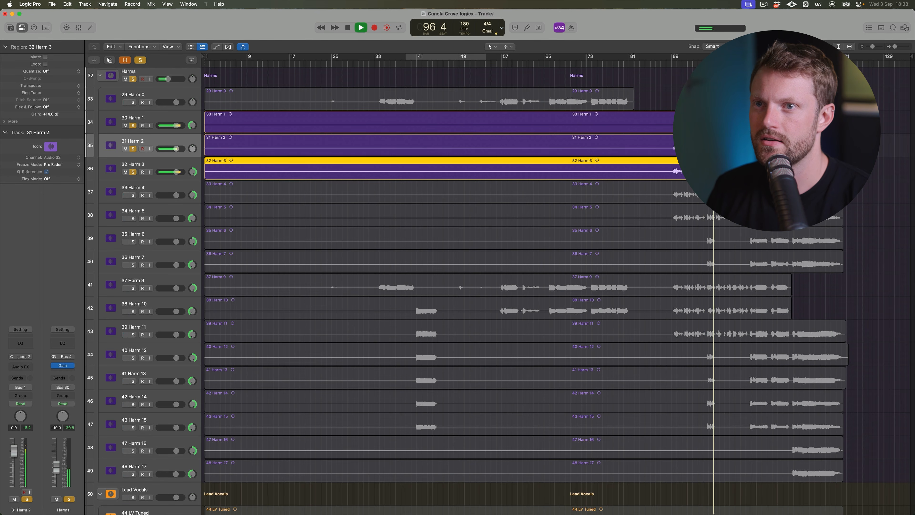
{"action": "key", "text": "space"}
{"action": "key", "text": "space"}
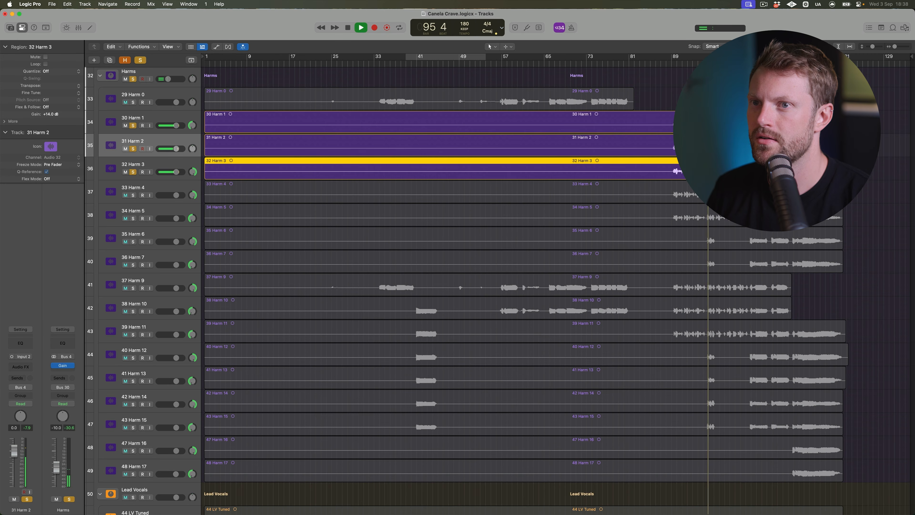
{"action": "key", "text": "space"}
Listen to 30 Harm 1, 31 Harm 2 and 32 Harm 3 one at a time in solo, and clear the solos.
{"action": "left_click", "coordinate": [179, 119]}
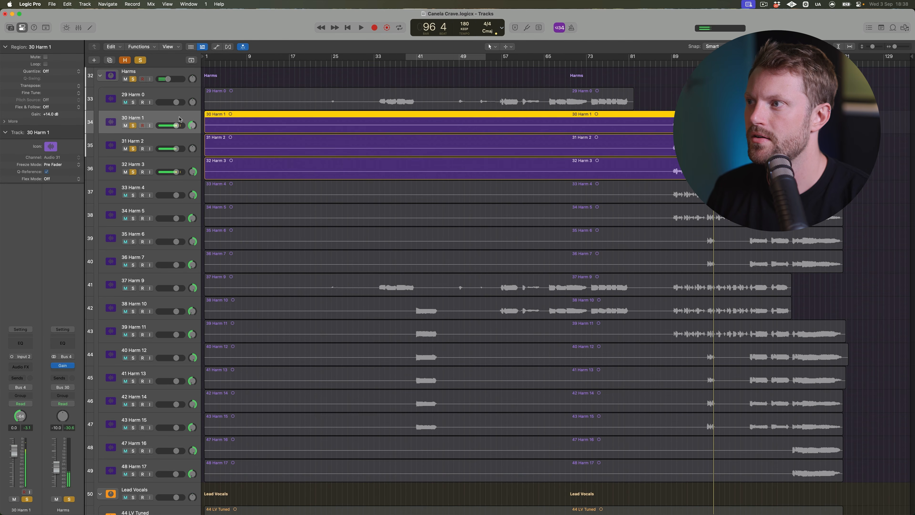
{"action": "left_click", "coordinate": [133, 149]}
{"action": "left_click", "coordinate": [133, 172]}
{"action": "key", "text": "space"}
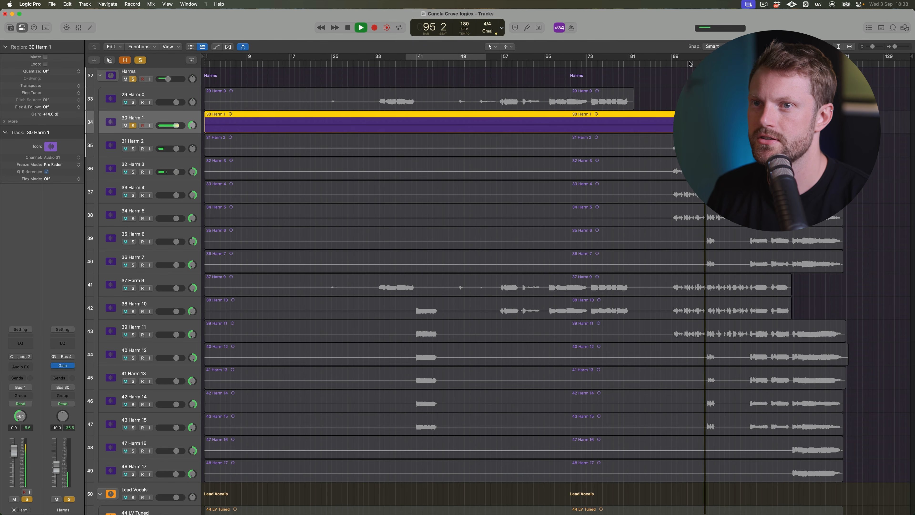
{"action": "left_click", "coordinate": [133, 149]}
{"action": "key", "text": "space"}
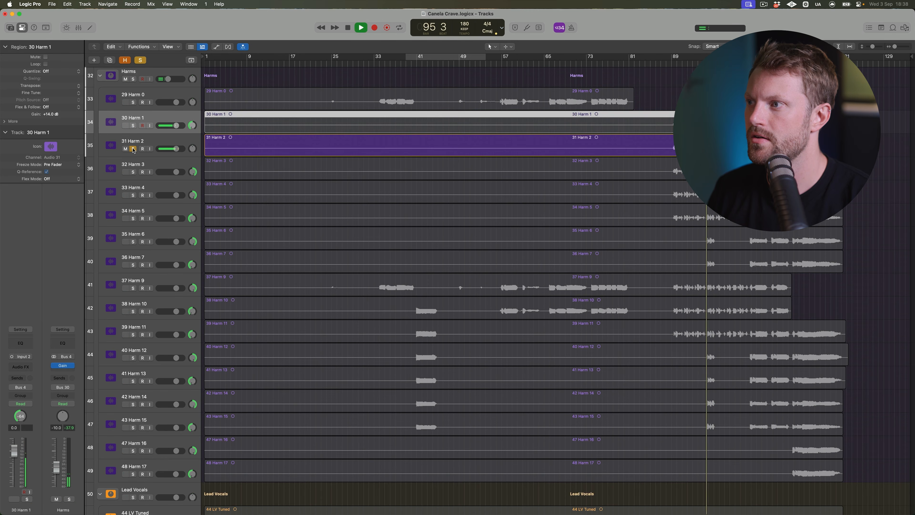
{"action": "left_click", "coordinate": [133, 172]}
{"action": "key", "text": "space"}
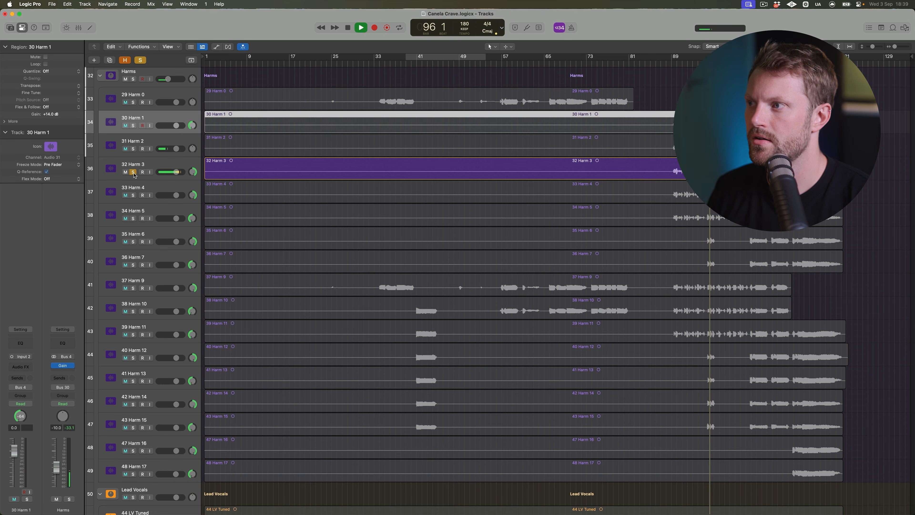
{"action": "key", "text": "space"}
{"action": "left_click", "coordinate": [133, 172]}
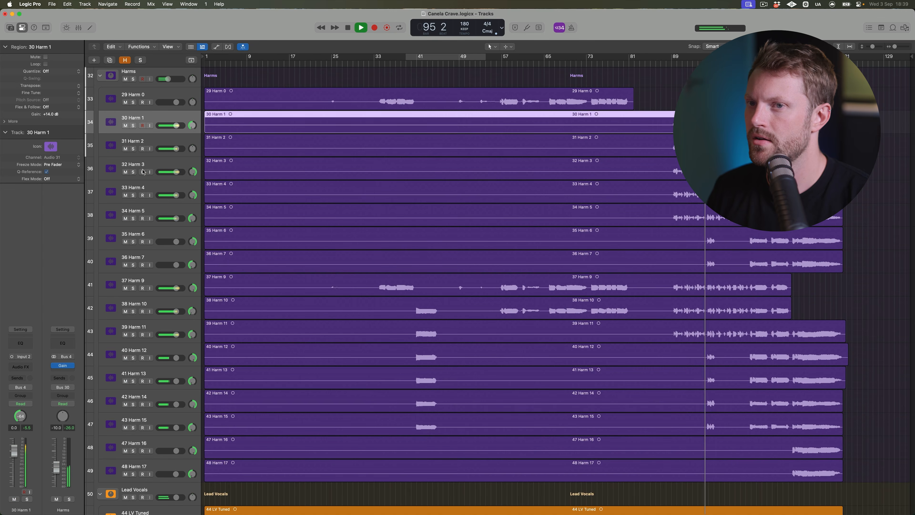
Solo the whole Harms stack again and listen to all harmonies together from about bar 95.
{"action": "left_click", "coordinate": [134, 103]}
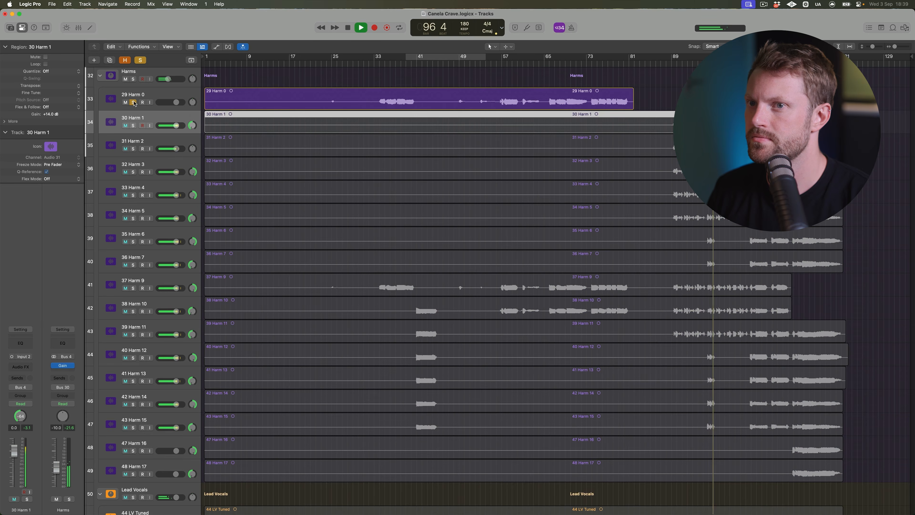
{"action": "left_click", "coordinate": [133, 103]}
{"action": "key", "text": "space"}
{"action": "left_click", "coordinate": [133, 79]}
{"action": "key", "text": "space"}
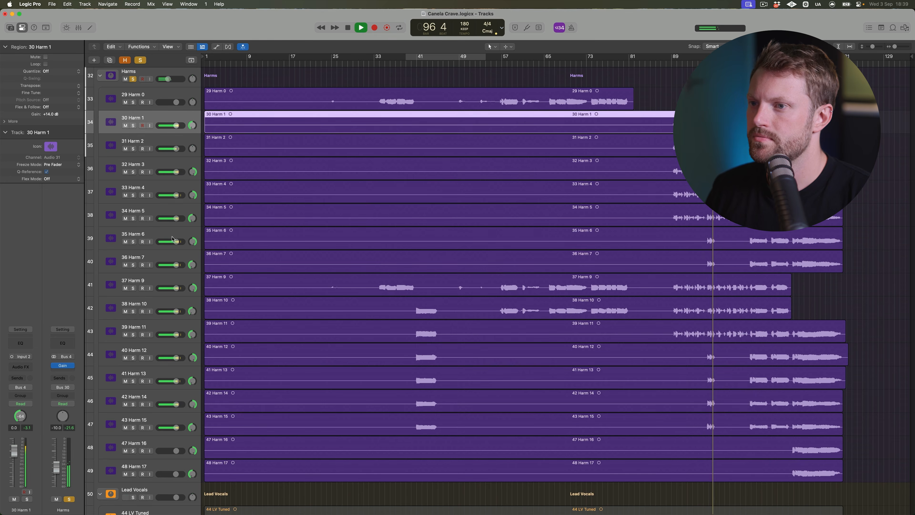
{"action": "left_click", "coordinate": [180, 237]}
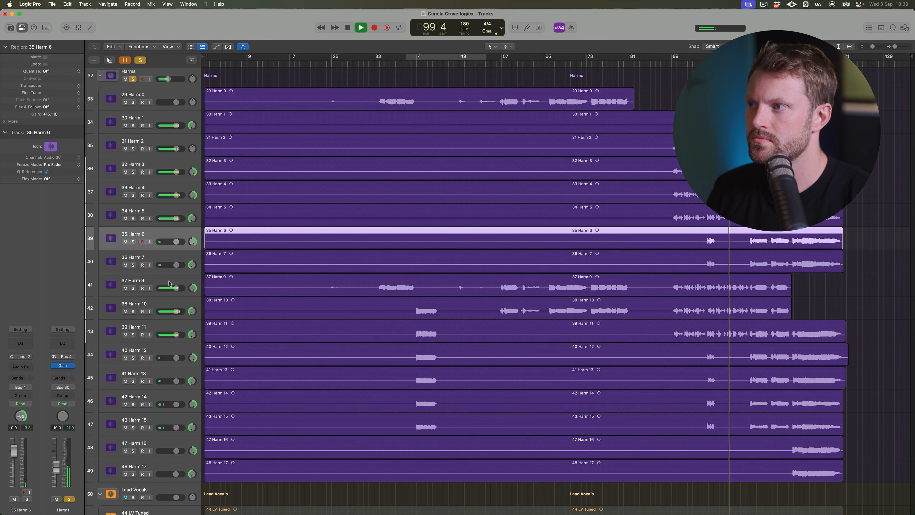
{"action": "scroll", "coordinate": [139, 92], "scroll_direction": "up", "scroll_amount": 1}
Set the unsoloed Harms stack to -8.2 dB against the full mix and trim the Lead Vocals stack slightly.
{"action": "left_click", "coordinate": [133, 97]}
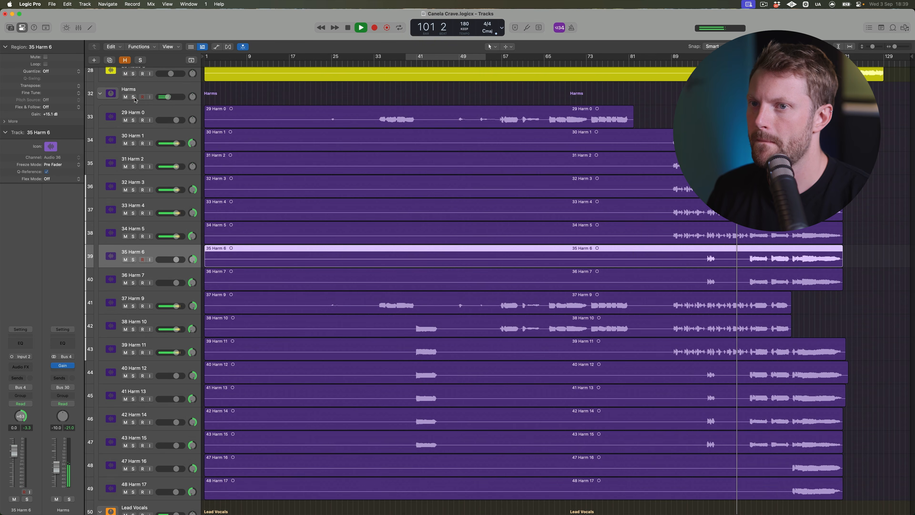
{"action": "left_click_drag", "start_coordinate": [169, 97], "coordinate": [169, 97]}
{"action": "left_click", "coordinate": [162, 90]}
{"action": "scroll", "coordinate": [163, 177], "scroll_direction": "down", "scroll_amount": 10}
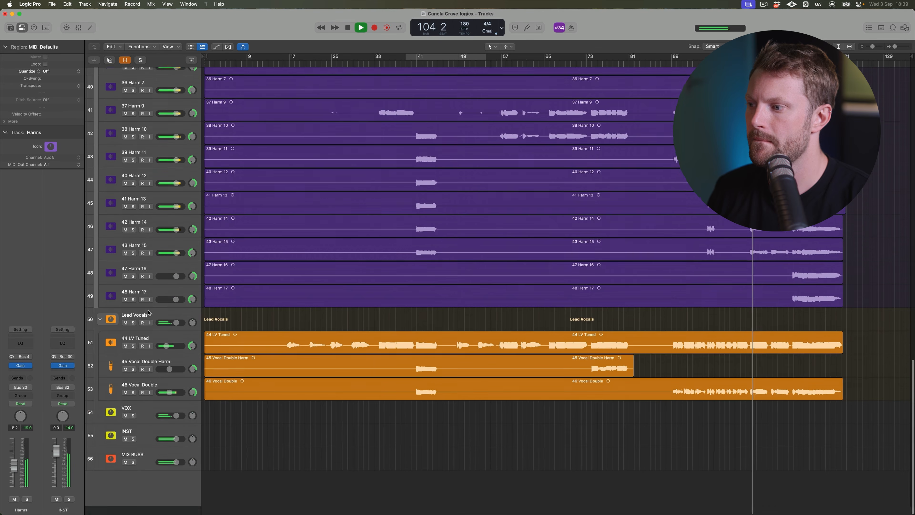
{"action": "left_click_drag", "start_coordinate": [174, 336], "coordinate": [173, 336]}
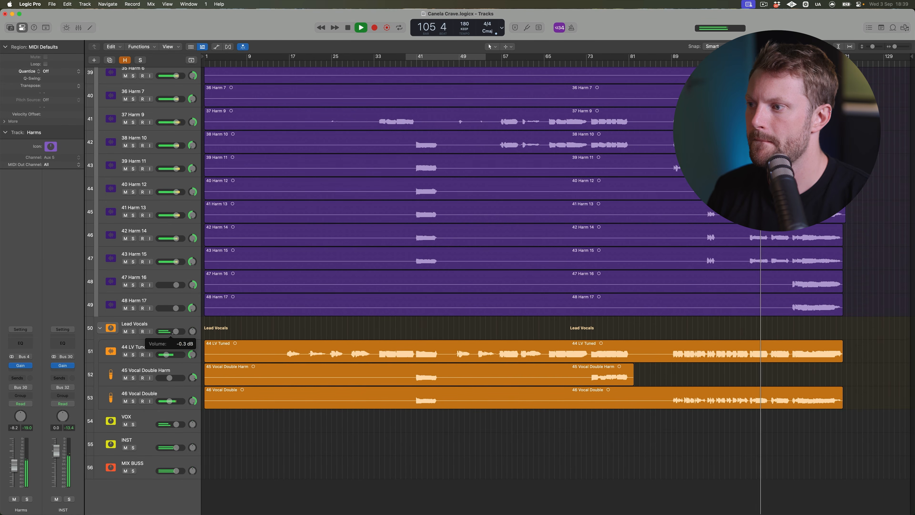
Review the channel levels in the mixer during playback and briefly solo the Drums stack for comparison.
{"action": "scroll", "coordinate": [337, 315], "scroll_direction": "up", "scroll_amount": 15}
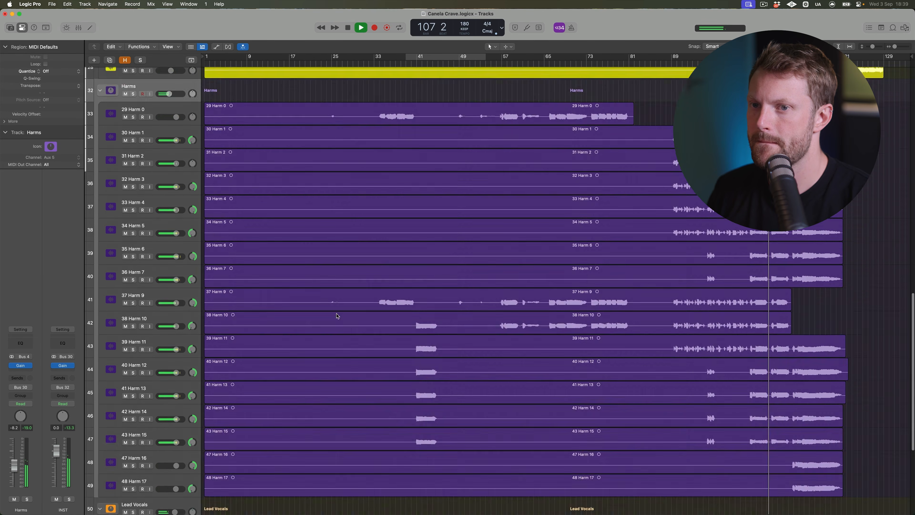
{"action": "scroll", "coordinate": [337, 316], "scroll_direction": "up", "scroll_amount": 6}
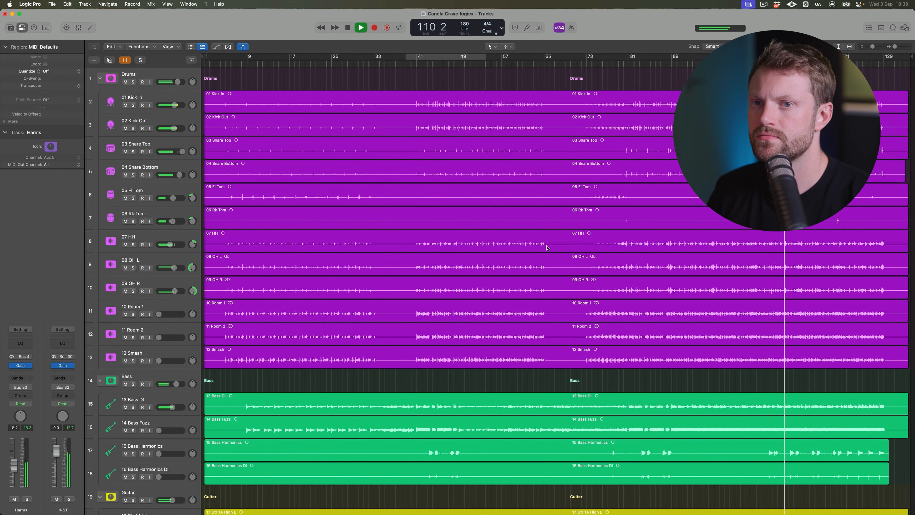
{"action": "key", "text": "x"}
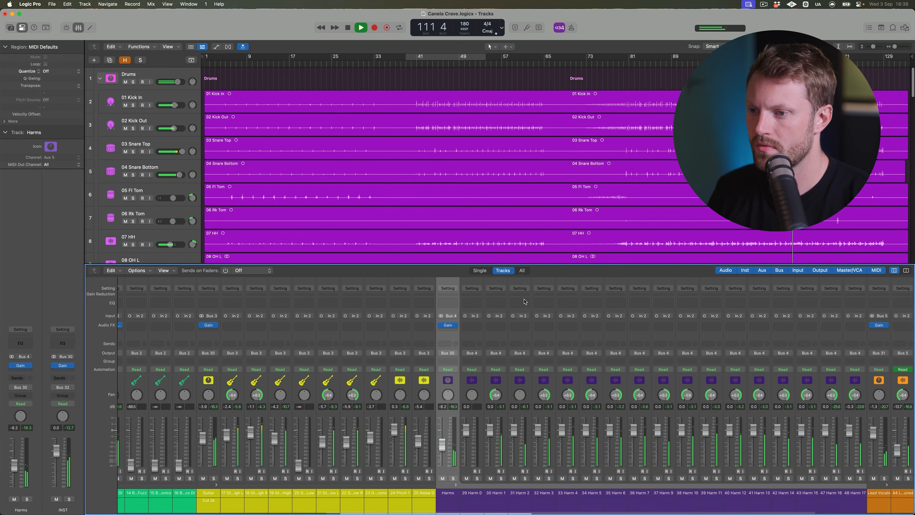
{"action": "scroll", "coordinate": [538, 384], "scroll_direction": "right", "scroll_amount": 5}
{"action": "scroll", "coordinate": [538, 384], "scroll_direction": "left", "scroll_amount": 10}
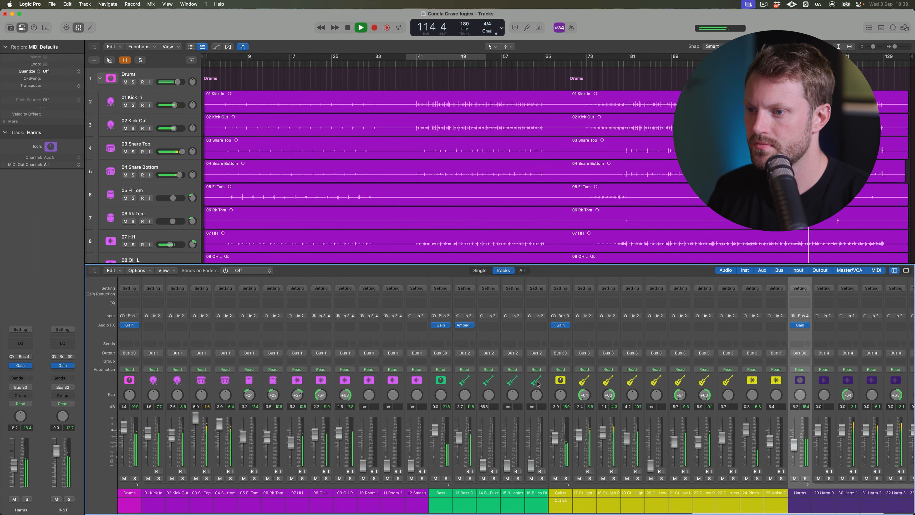
{"action": "key", "text": "x"}
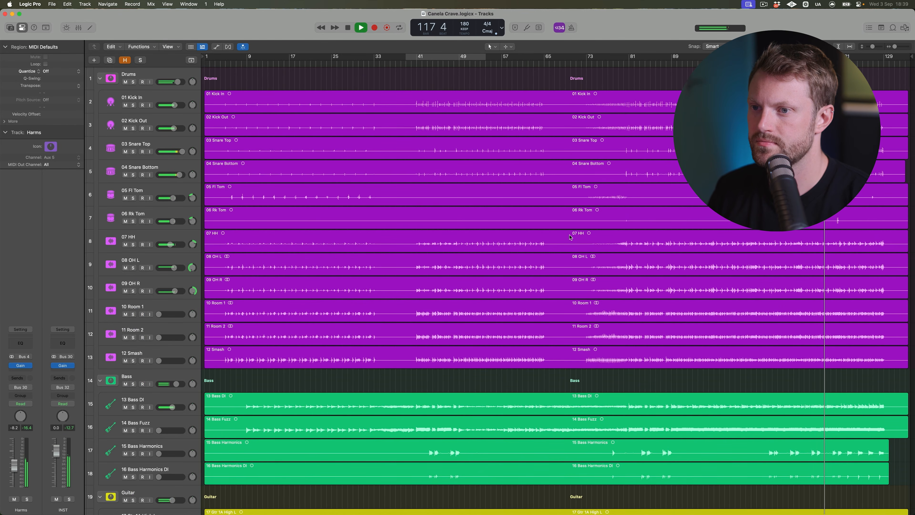
{"action": "left_click", "coordinate": [133, 82]}
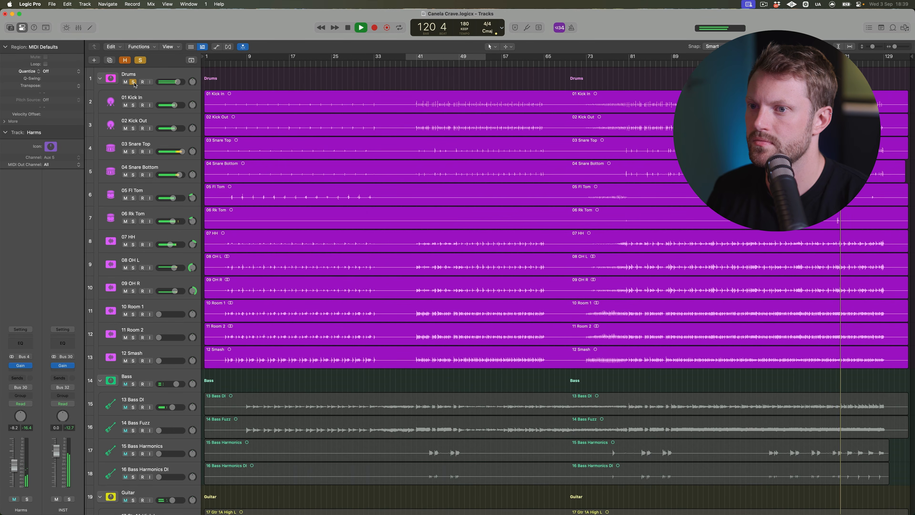
{"action": "left_click", "coordinate": [133, 83]}
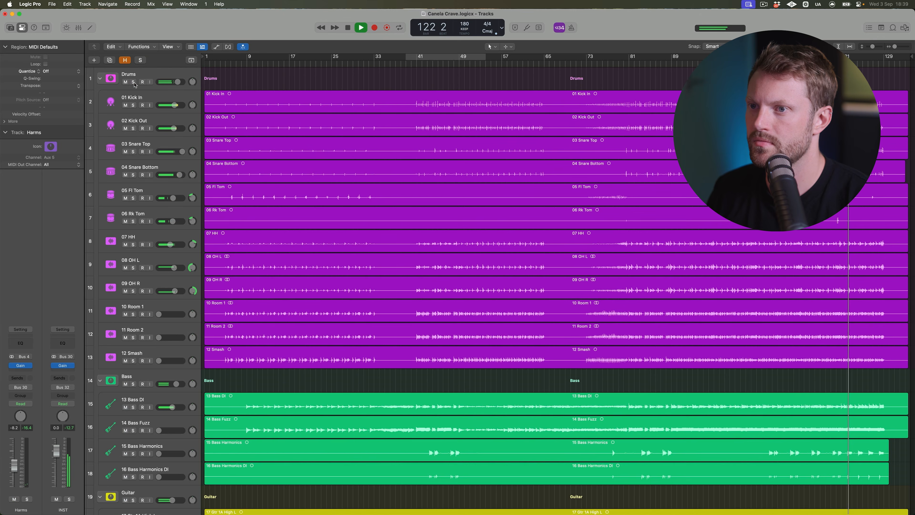
Solo the 12 Smash drum track and bring it up to 0.0 dB while playing from about bar 95.
{"action": "left_click", "coordinate": [164, 354]}
{"action": "key", "text": "space"}
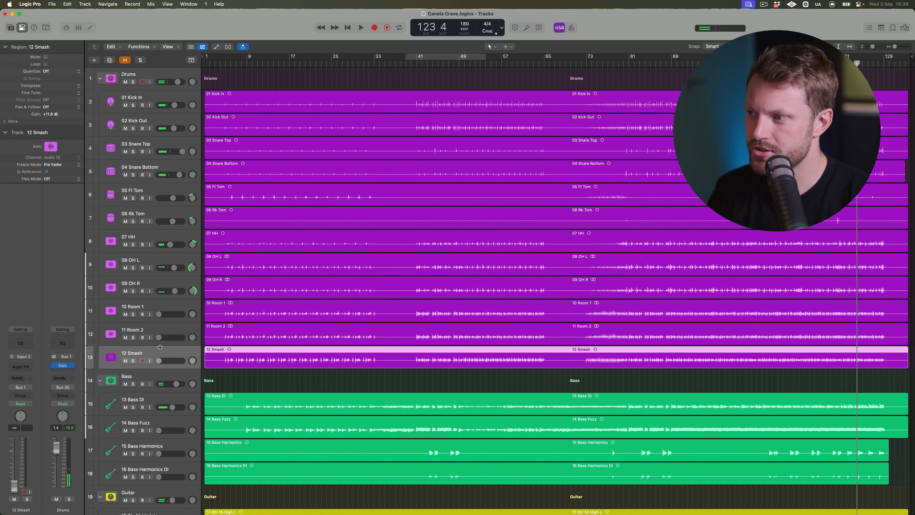
{"action": "left_click", "coordinate": [133, 361]}
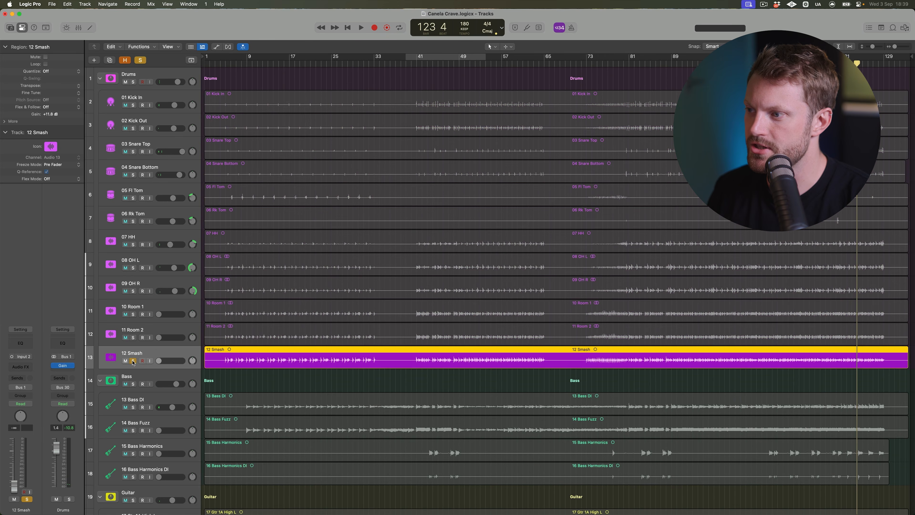
{"action": "key", "text": "space"}
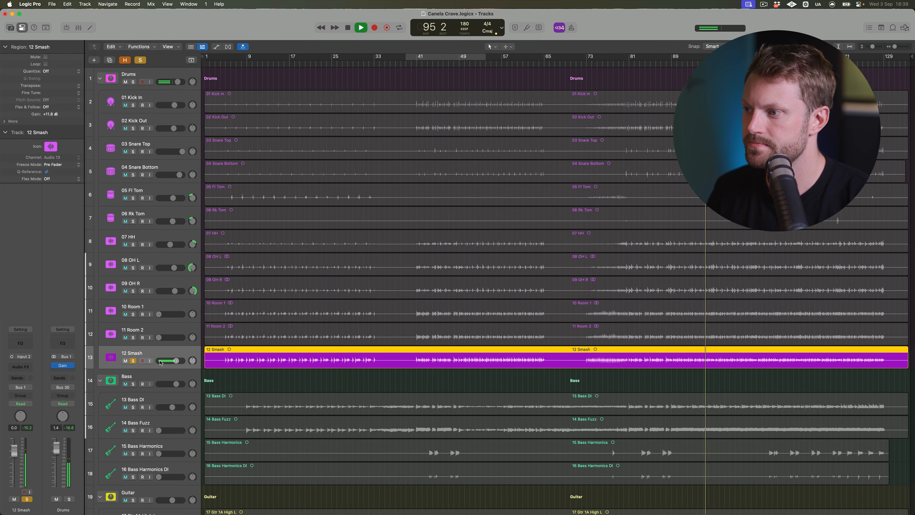
Unsolo the 12 Smash track and lower it to -13.8 dB in the full mix, comparing it muted and unmuted.
{"action": "left_click", "coordinate": [133, 361]}
{"action": "mouse_move", "coordinate": [176, 361]}
{"action": "left_mouse_down"}
{"action": "mouse_move", "coordinate": [160, 360]}
{"action": "mouse_move", "coordinate": [171, 361]}
{"action": "left_mouse_up"}
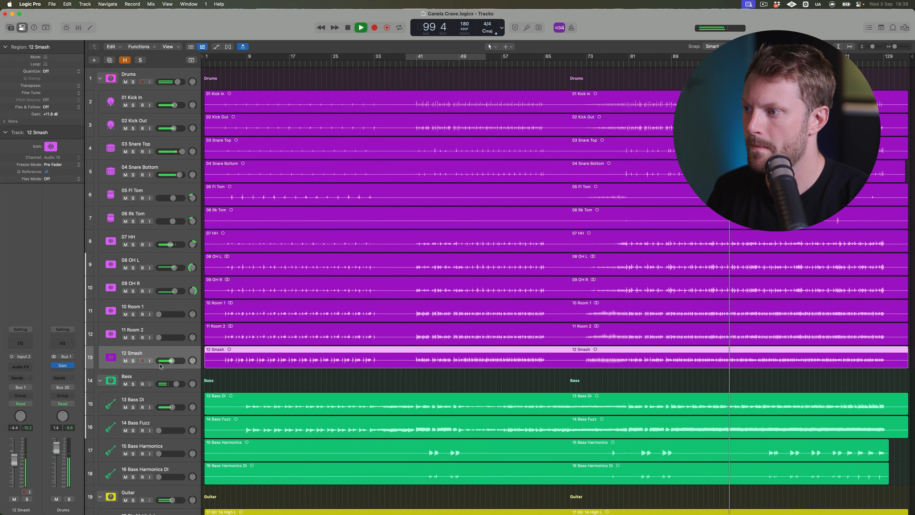
{"action": "left_click", "coordinate": [125, 361]}
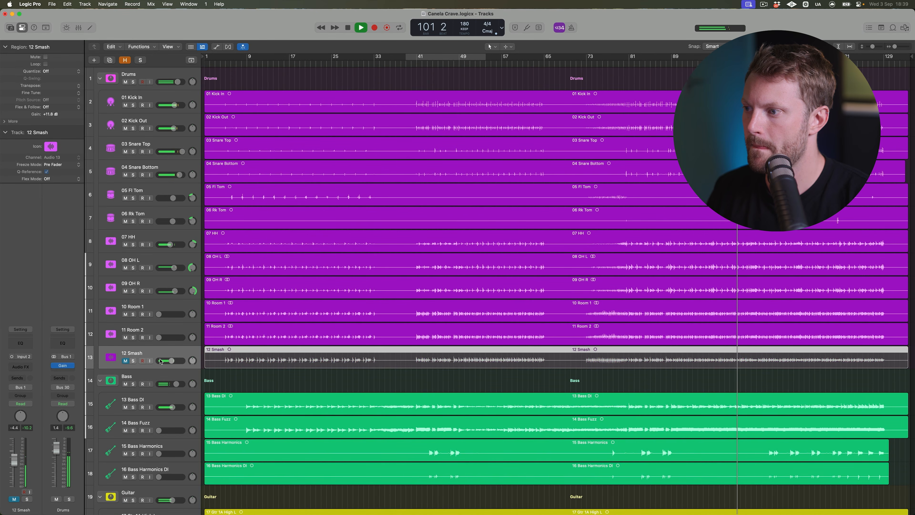
{"action": "left_click_drag", "start_coordinate": [171, 361], "coordinate": [169, 361]}
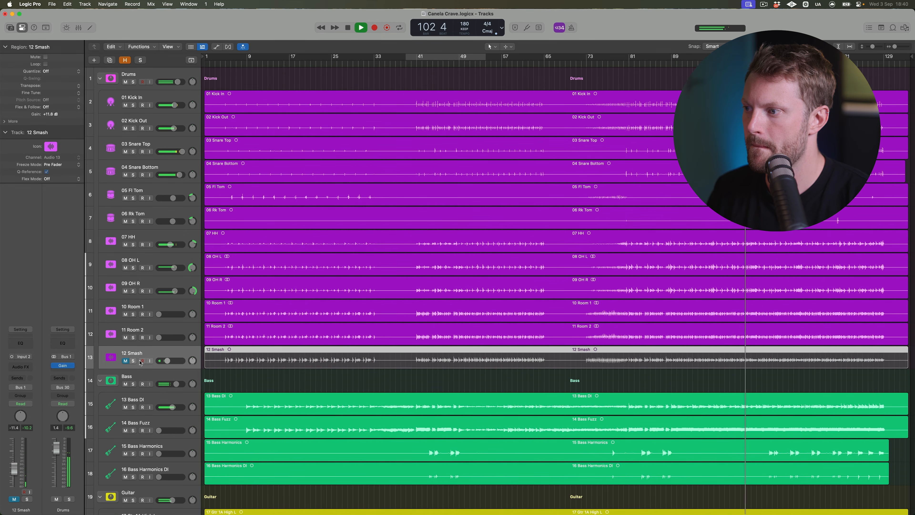
{"action": "left_click", "coordinate": [125, 361]}
{"action": "left_click_drag", "start_coordinate": [167, 361], "coordinate": [165, 360]}
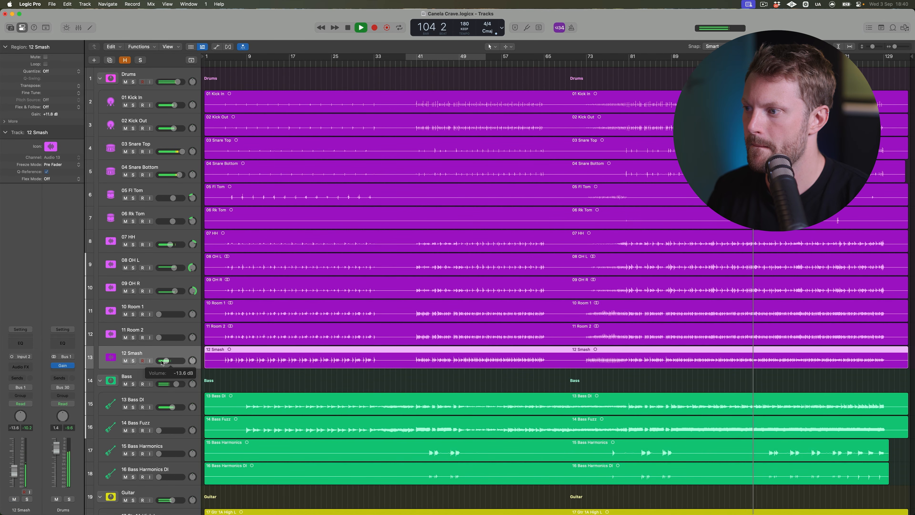
{"action": "left_click", "coordinate": [126, 361]}
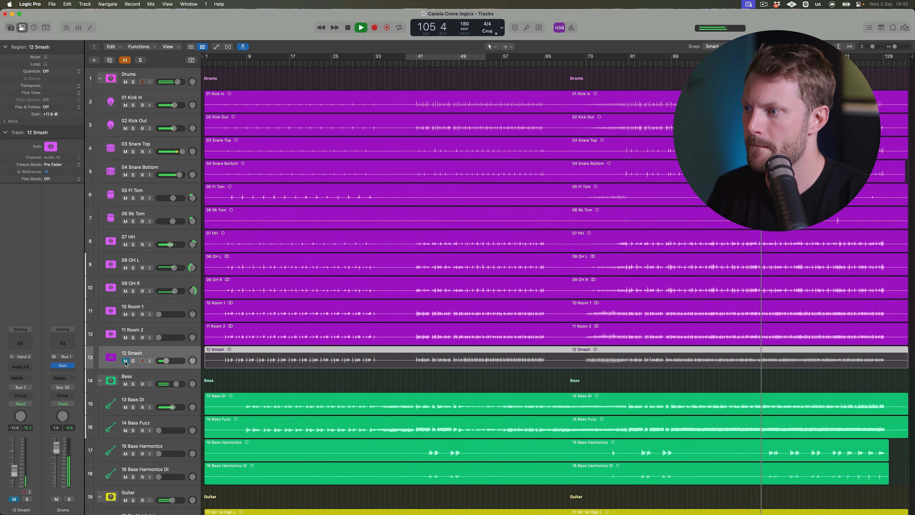
{"action": "left_click", "coordinate": [125, 361]}
{"action": "left_click_drag", "start_coordinate": [166, 361], "coordinate": [166, 361]}
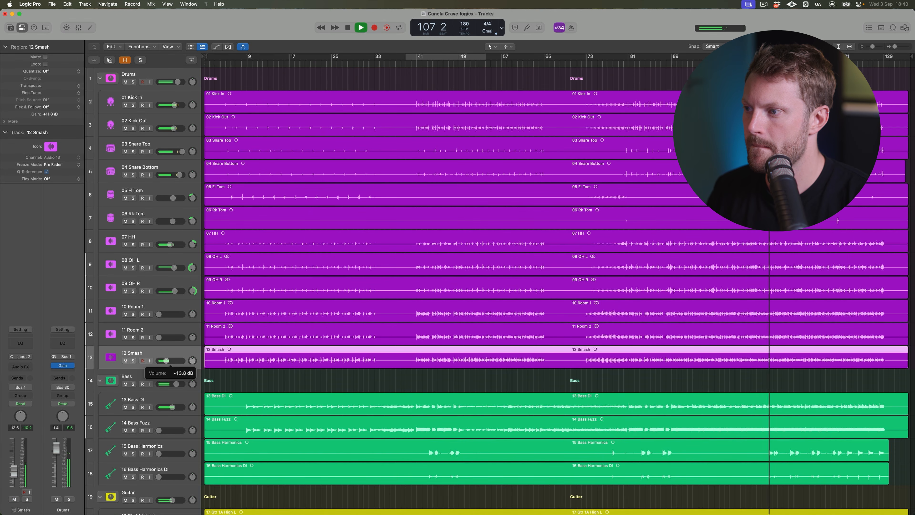
Solo the 10 Room 1 and 11 Room 2 tracks and listen to them at 0.0 dB from about bar 95.
{"action": "left_click", "coordinate": [171, 310]}
{"action": "key", "text": "space"}
{"action": "left_click", "coordinate": [133, 314]}
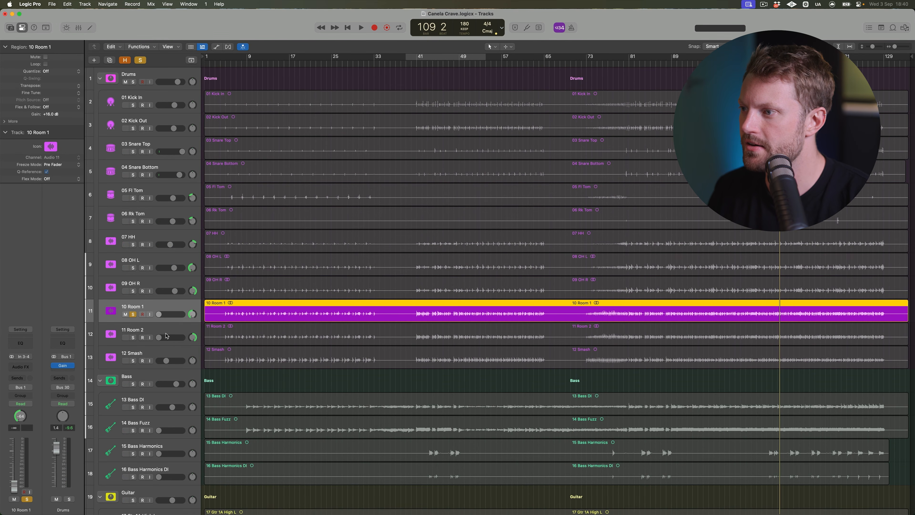
{"action": "key", "text": "space"}
{"action": "left_click", "coordinate": [133, 338]}
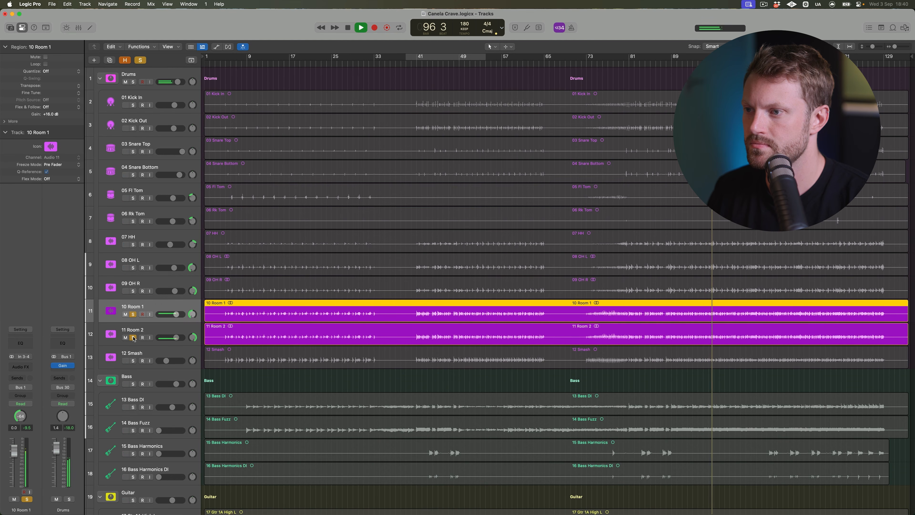
Unsolo both room tracks and set them to -8.2 dB in the full mix, comparing with the rooms and Smash muted and unmuted.
{"action": "left_click", "coordinate": [133, 314]}
{"action": "left_click", "coordinate": [133, 337]}
{"action": "left_click", "coordinate": [158, 330], "text": "shift"}
{"action": "left_click_drag", "start_coordinate": [177, 338], "coordinate": [170, 337]}
{"action": "left_click_drag", "start_coordinate": [125, 314], "coordinate": [125, 361]}
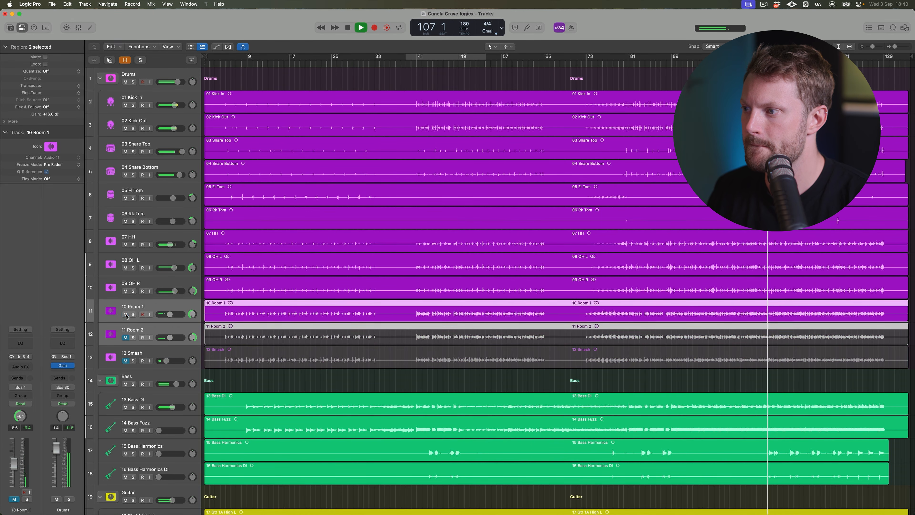
{"action": "left_click_drag", "start_coordinate": [125, 314], "coordinate": [125, 361]}
{"action": "left_click_drag", "start_coordinate": [170, 338], "coordinate": [169, 337]}
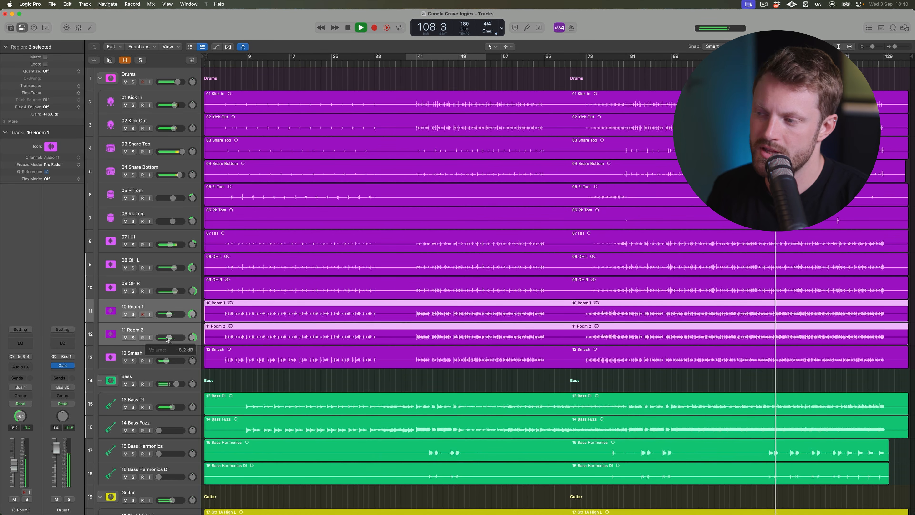
{"action": "key", "text": "space"}
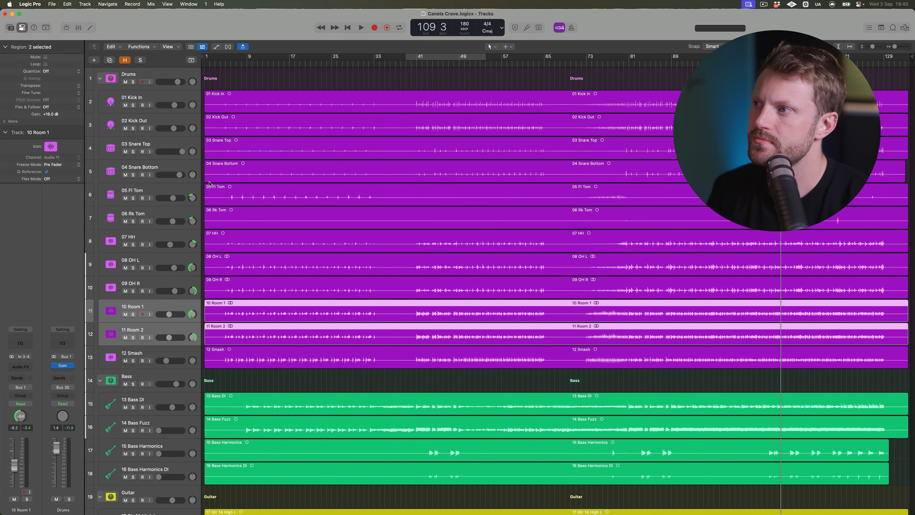
Review the kick and snare tracks and look over the whole arrangement from the drums down to the lead vocals.
{"action": "left_click", "coordinate": [169, 125]}
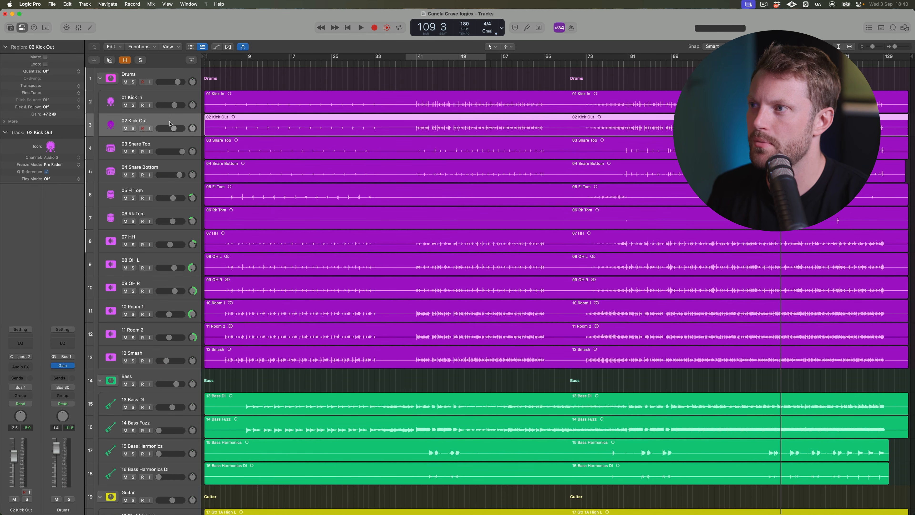
{"action": "left_click", "coordinate": [173, 96]}
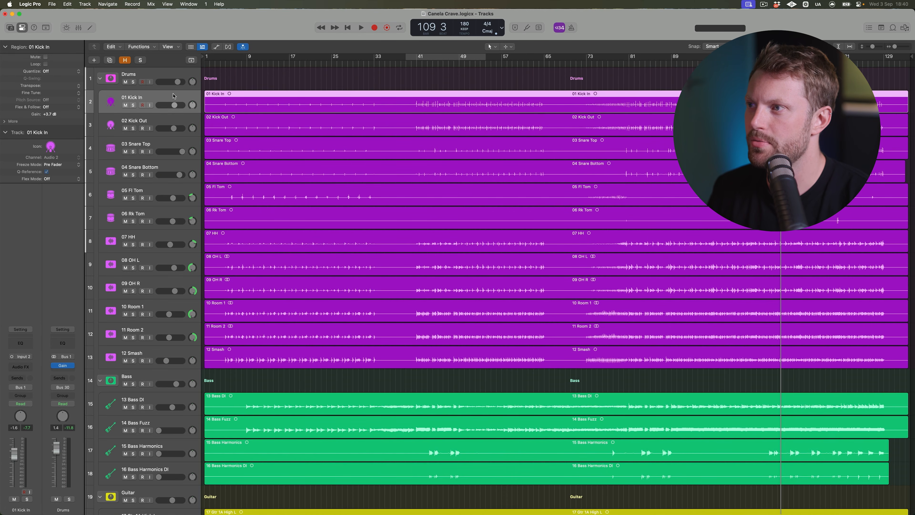
{"action": "left_click", "coordinate": [164, 141]}
{"action": "left_click", "coordinate": [166, 168]}
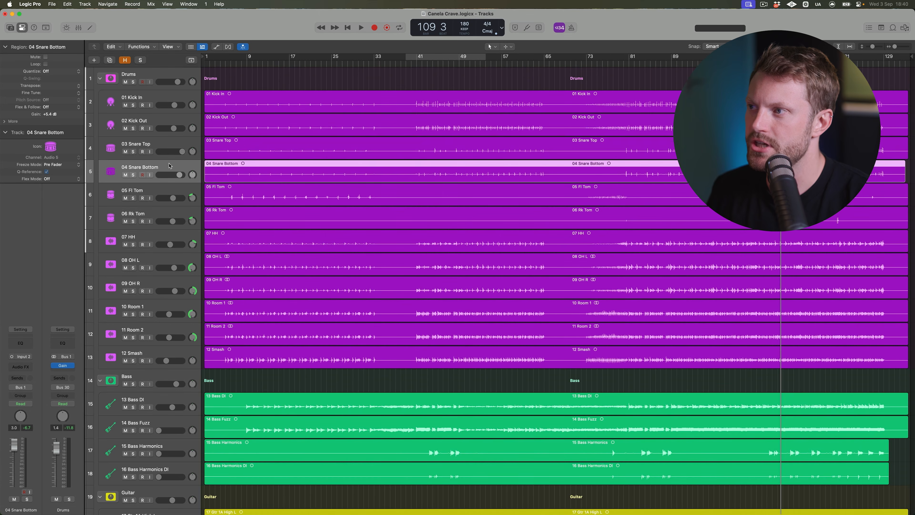
{"action": "left_click", "coordinate": [169, 146]}
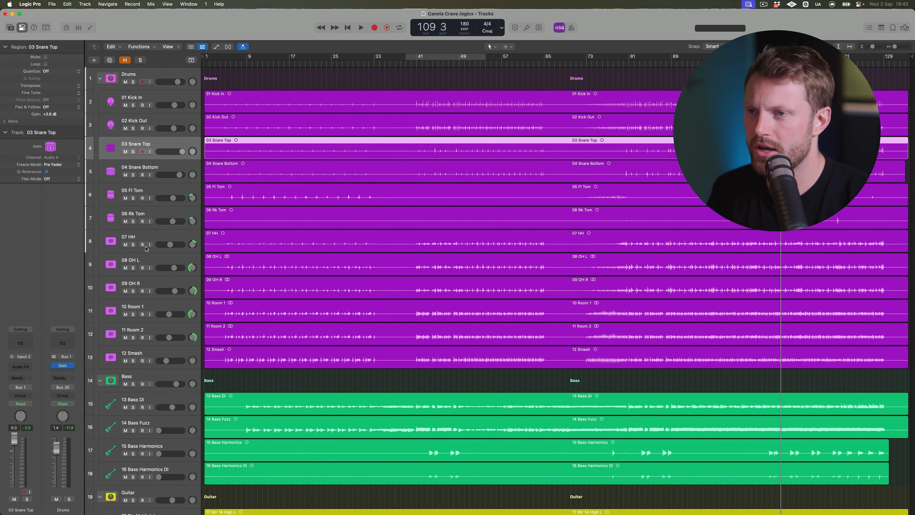
{"action": "scroll", "coordinate": [409, 302], "scroll_direction": "down", "scroll_amount": 20}
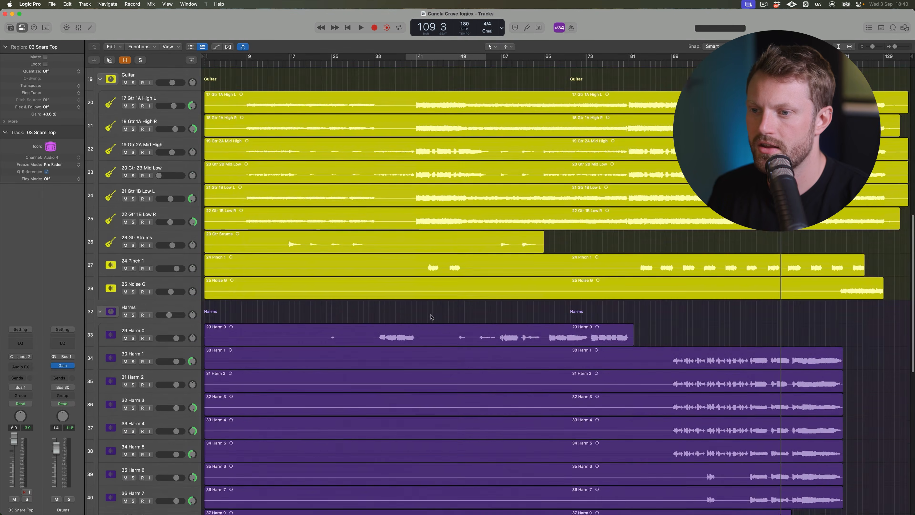
{"action": "scroll", "coordinate": [433, 317], "scroll_direction": "up", "scroll_amount": 20}
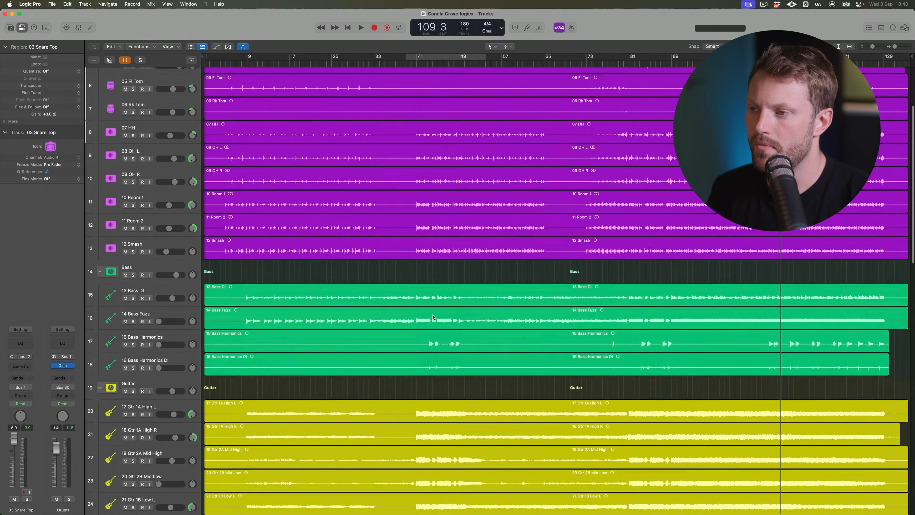
{"action": "scroll", "coordinate": [433, 317], "scroll_direction": "down", "scroll_amount": 5}
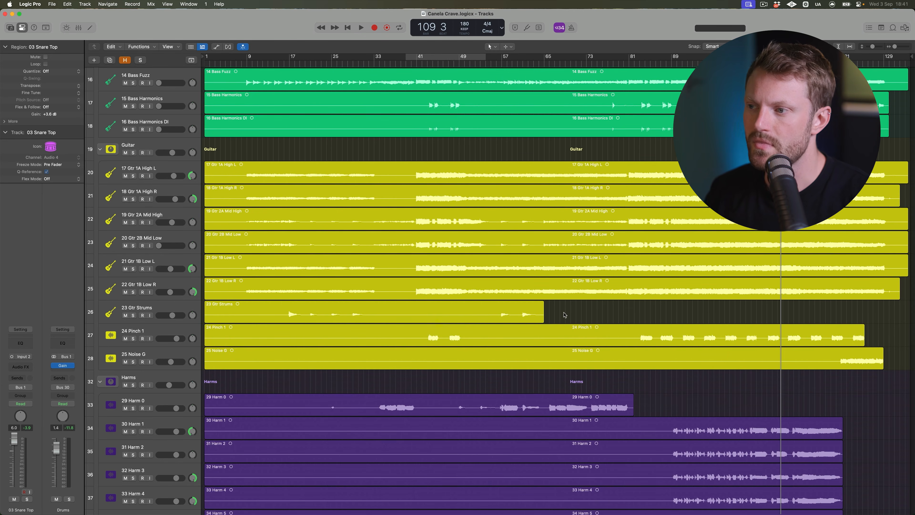
{"action": "scroll", "coordinate": [564, 315], "scroll_direction": "up", "scroll_amount": 2}
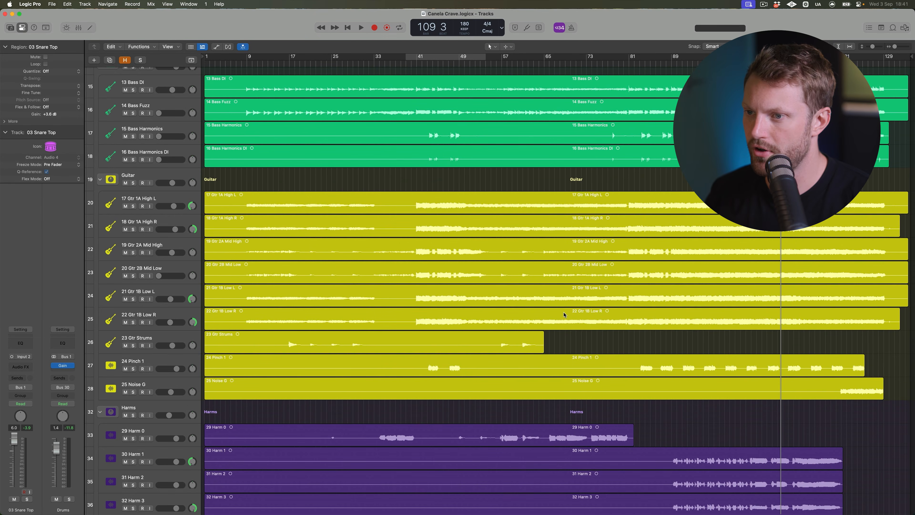
{"action": "scroll", "coordinate": [322, 207], "scroll_direction": "up", "scroll_amount": 5}
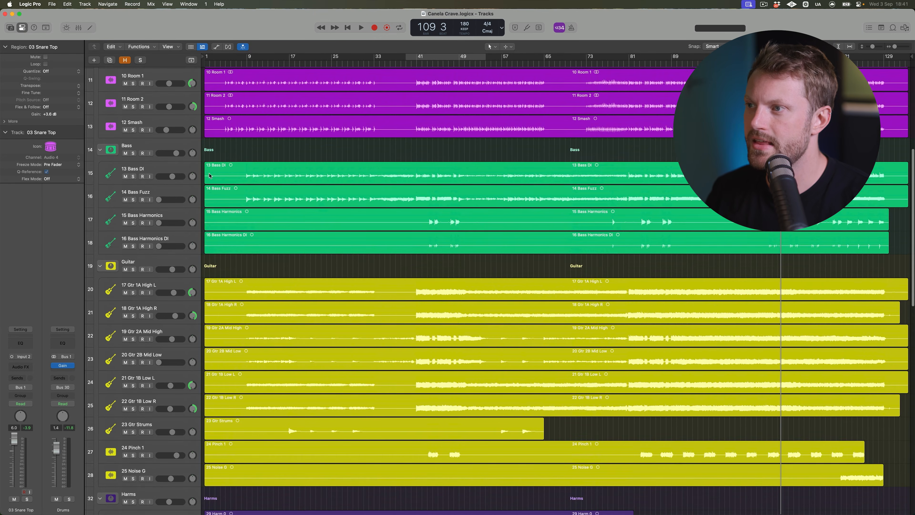
{"action": "scroll", "coordinate": [364, 266], "scroll_direction": "down", "scroll_amount": 20}
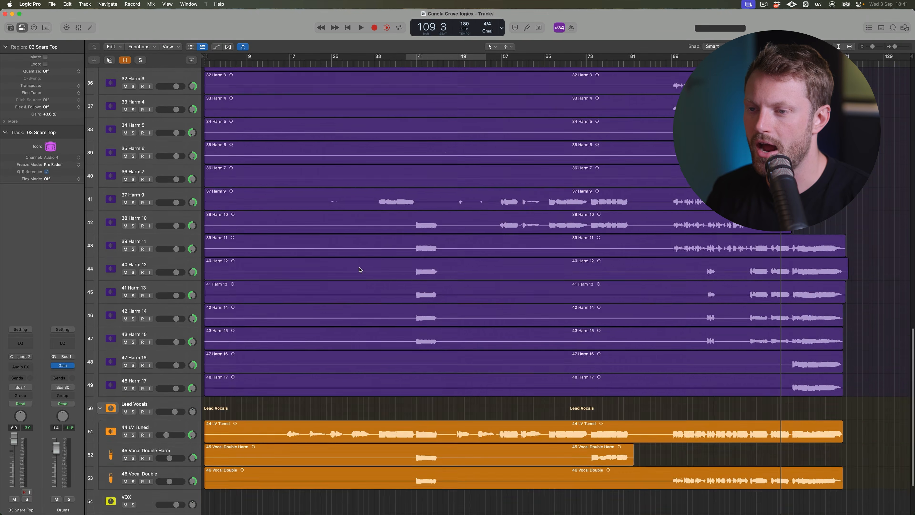
{"action": "scroll", "coordinate": [364, 266], "scroll_direction": "up", "scroll_amount": 20}
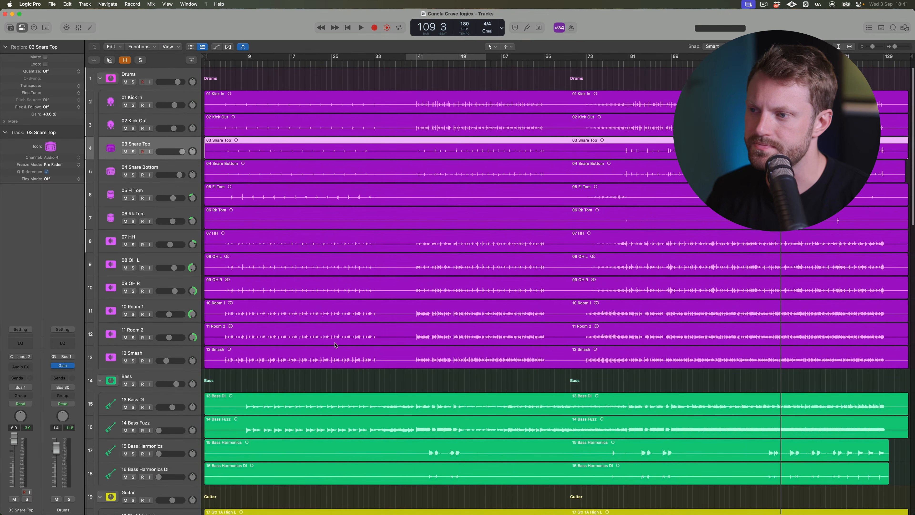
{"action": "scroll", "coordinate": [235, 279], "scroll_direction": "down", "scroll_amount": 8}
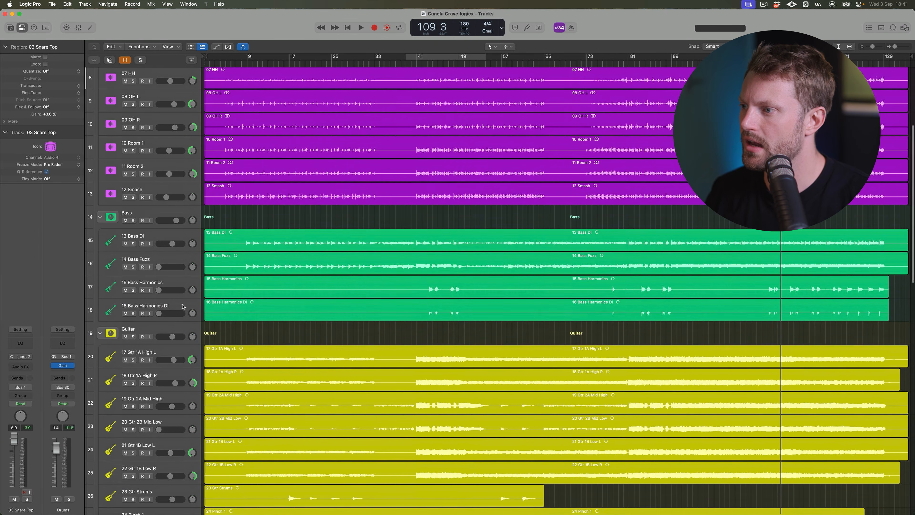
{"action": "scroll", "coordinate": [169, 203], "scroll_direction": "up", "scroll_amount": 8}
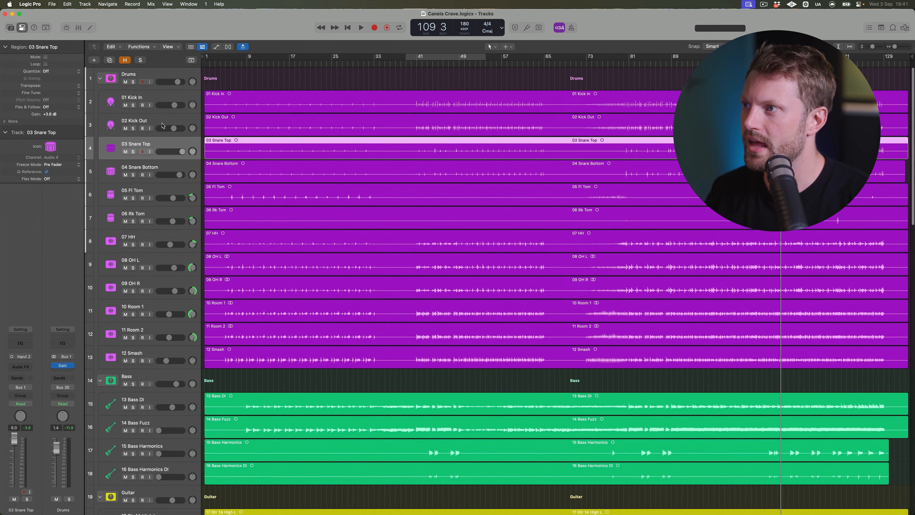
Insert the Trigger 2 plug-in on the 01 Kick In track.
{"action": "left_click", "coordinate": [162, 99]}
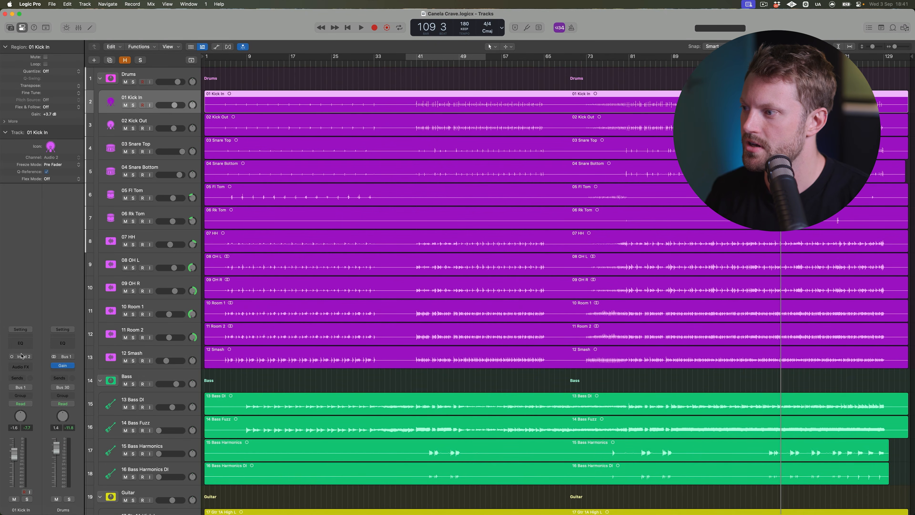
{"action": "left_click", "coordinate": [22, 367]}
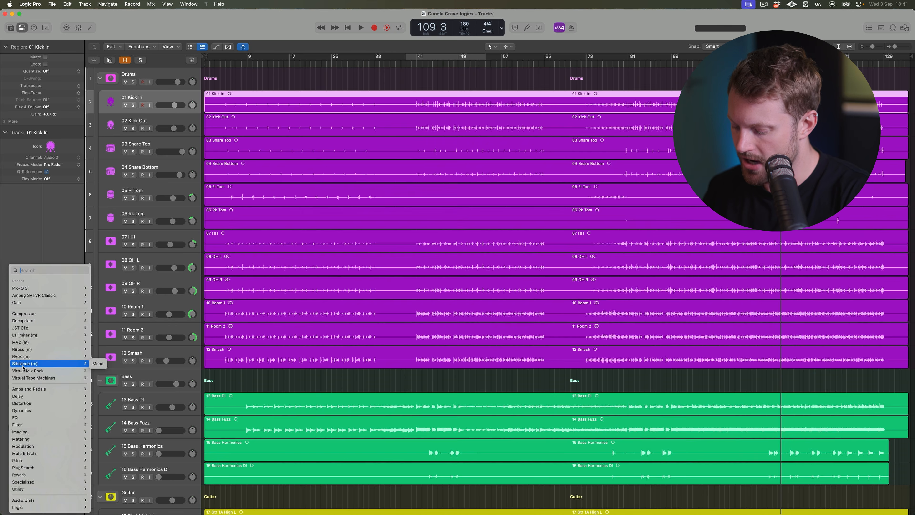
{"action": "type", "text": "slate"}
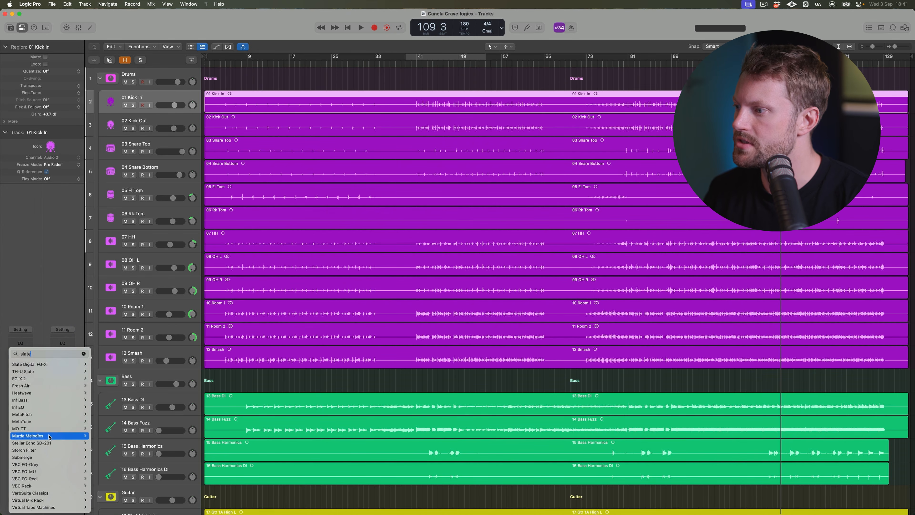
{"action": "key", "text": "BackSpace"}
{"action": "key", "text": "BackSpace"}
{"action": "key", "text": "BackSpace"}
{"action": "key", "text": "BackSpace"}
{"action": "key", "text": "BackSpace"}
{"action": "type", "text": "trigger"}
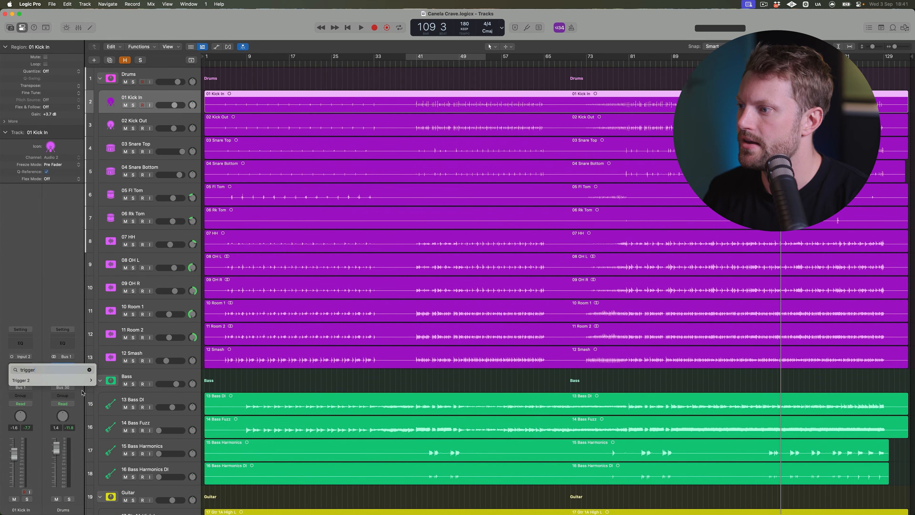
{"action": "left_click", "coordinate": [108, 382]}
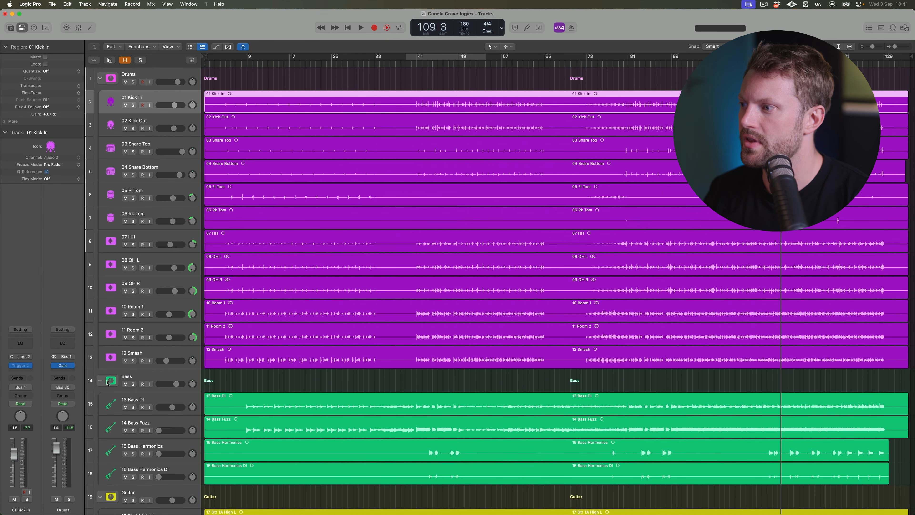
Position the Trigger 2 window clear of the track headers, keeping the 01 Kick In track selected.
{"action": "left_click_drag", "start_coordinate": [504, 114], "coordinate": [439, 105]}
{"action": "left_click", "coordinate": [171, 121]}
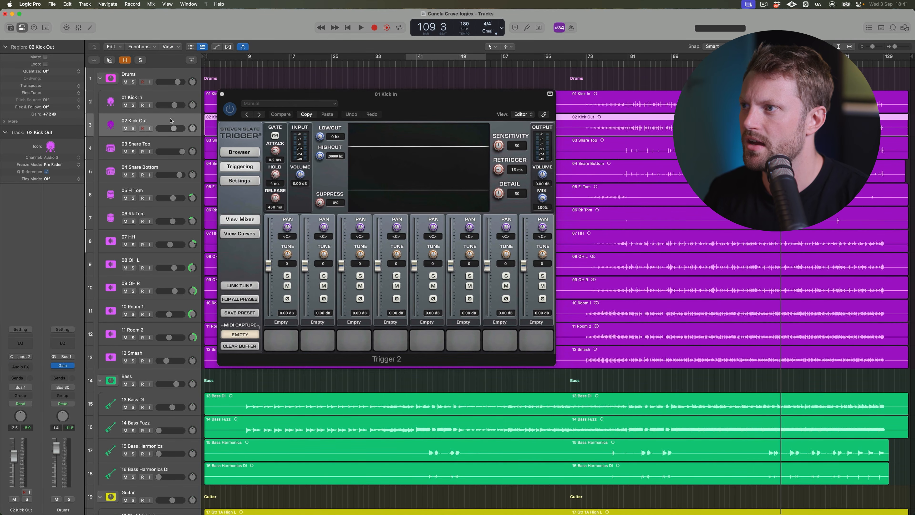
{"action": "left_click", "coordinate": [172, 99]}
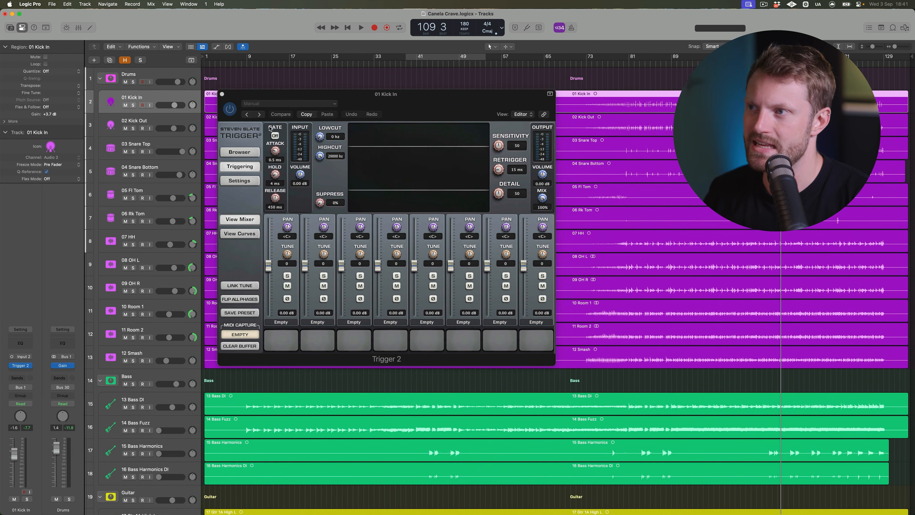
{"action": "left_click_drag", "start_coordinate": [370, 109], "coordinate": [500, 117]}
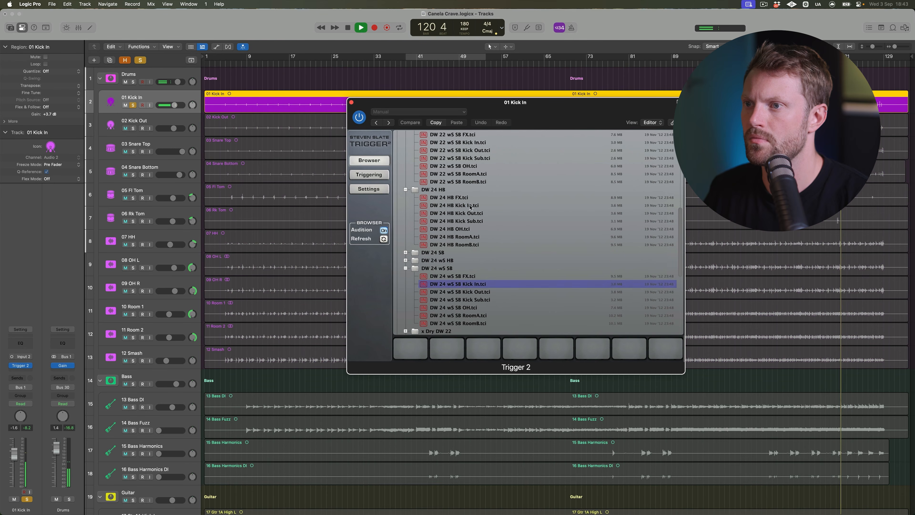
Audition the DW kick samples in Trigger 2 against the soloed 01 Kick In track and load the DW 22 HB Kick In sample.
{"action": "key", "text": "Up"}
{"action": "key", "text": "Up"}
{"action": "key", "text": "Up"}
{"action": "key", "text": "Up"}
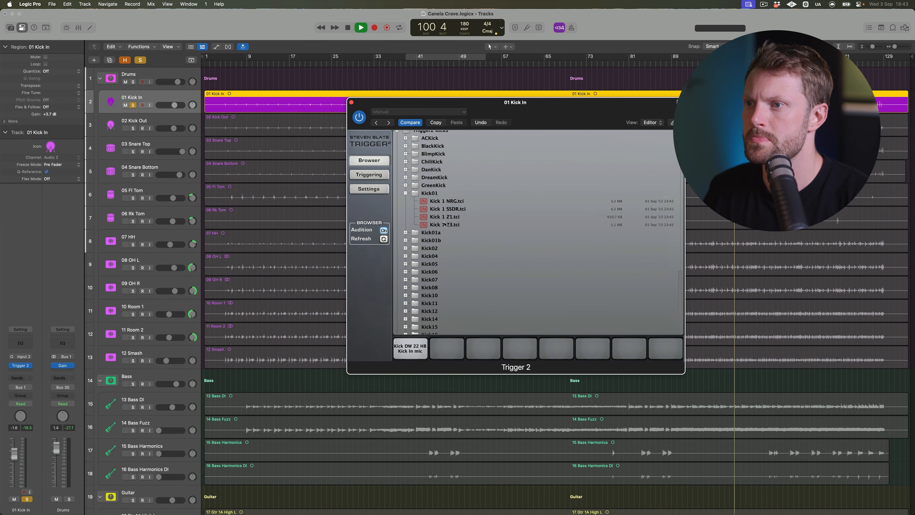
Audition the samples in the Kick01 folder and load Kick 1 Z1 into Trigger 2's second sample slot.
{"action": "left_click", "coordinate": [451, 203]}
{"action": "left_click", "coordinate": [450, 226]}
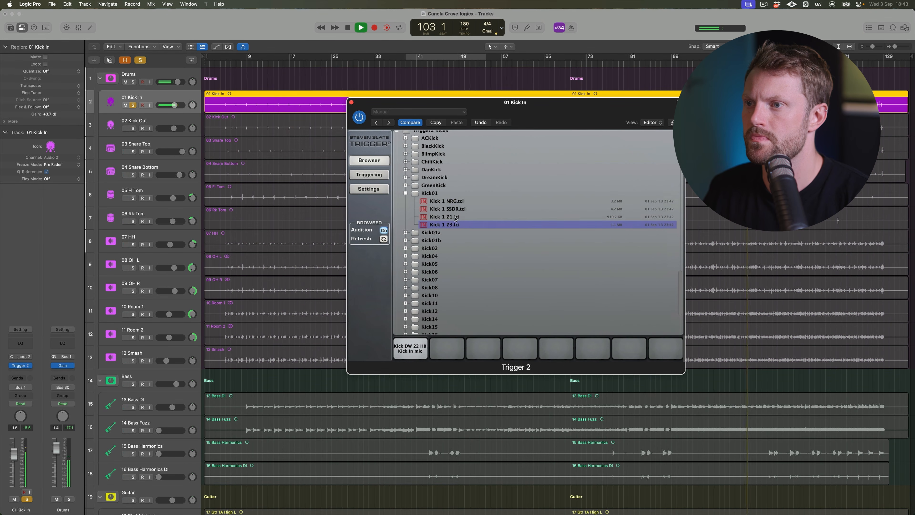
{"action": "double_click", "coordinate": [451, 218]}
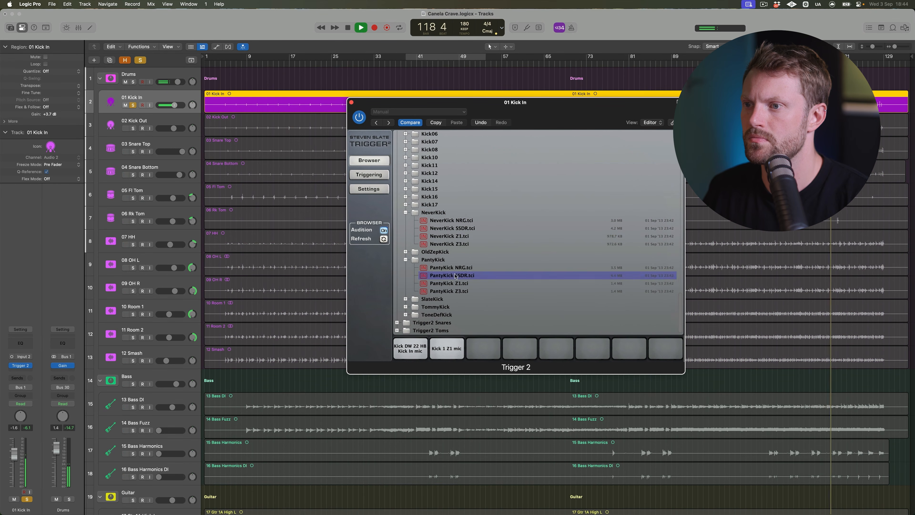
Audition the PantyKick and NeverKick samples and load NeverKick Z1 into Trigger 2's third sample slot.
{"action": "left_click", "coordinate": [455, 291]}
{"action": "left_click", "coordinate": [459, 237]}
{"action": "double_click", "coordinate": [459, 236]}
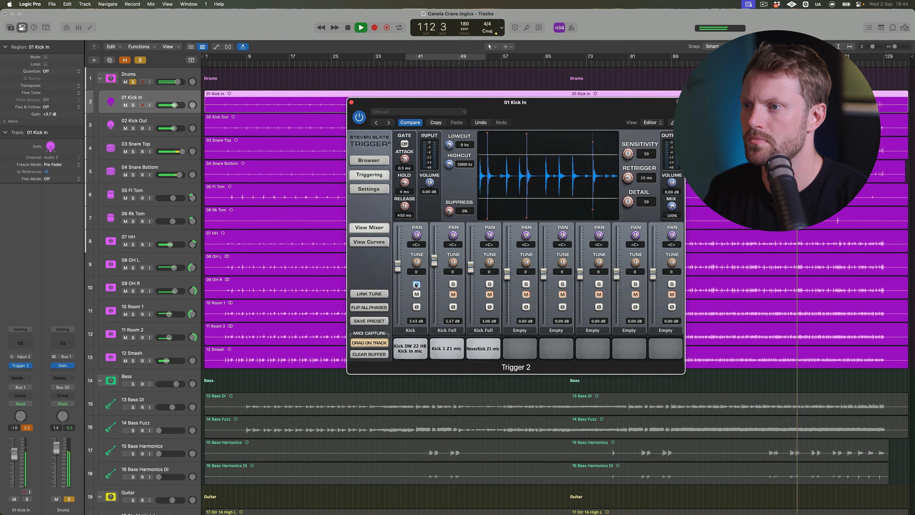
Compare the three loaded kick samples within the drums by soloing each in turn, finishing with Kick DW 22 HB Kick In soloed.
{"action": "left_click", "coordinate": [416, 284]}
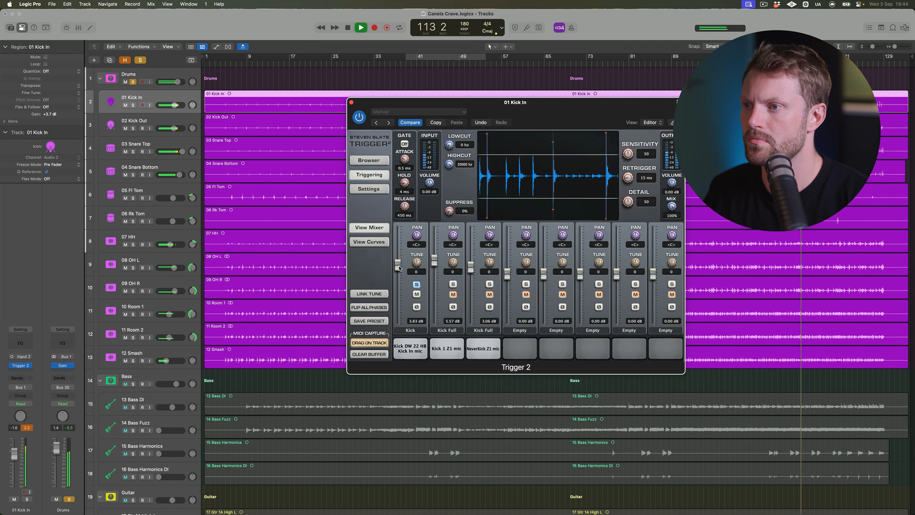
{"action": "key", "text": "space"}
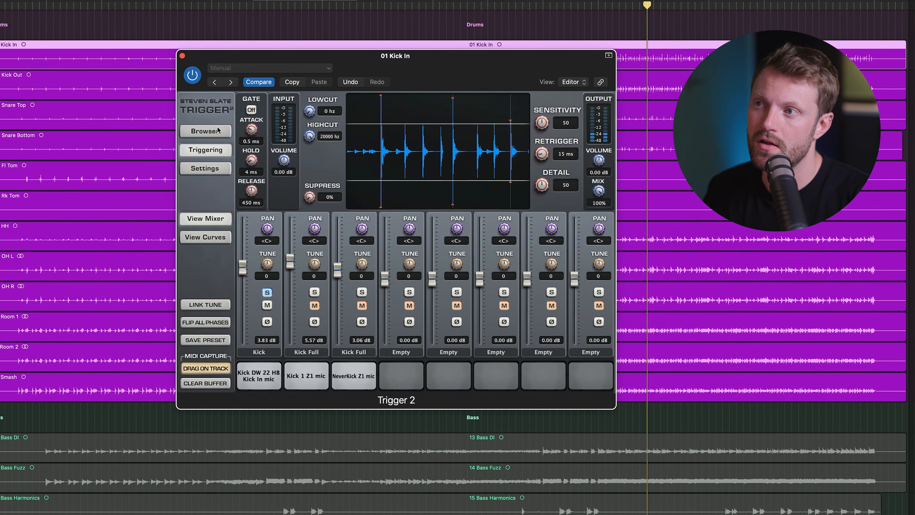
{"action": "left_click", "coordinate": [199, 78]}
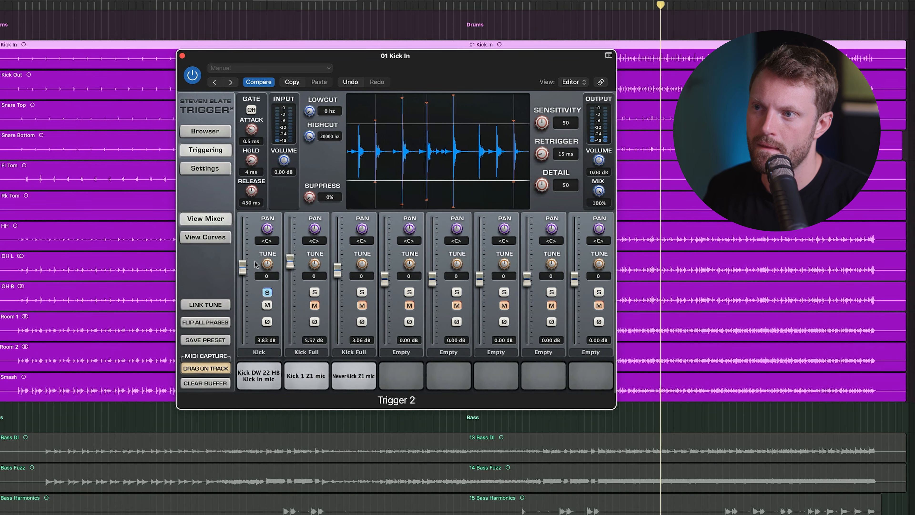
{"action": "left_click", "coordinate": [267, 293]}
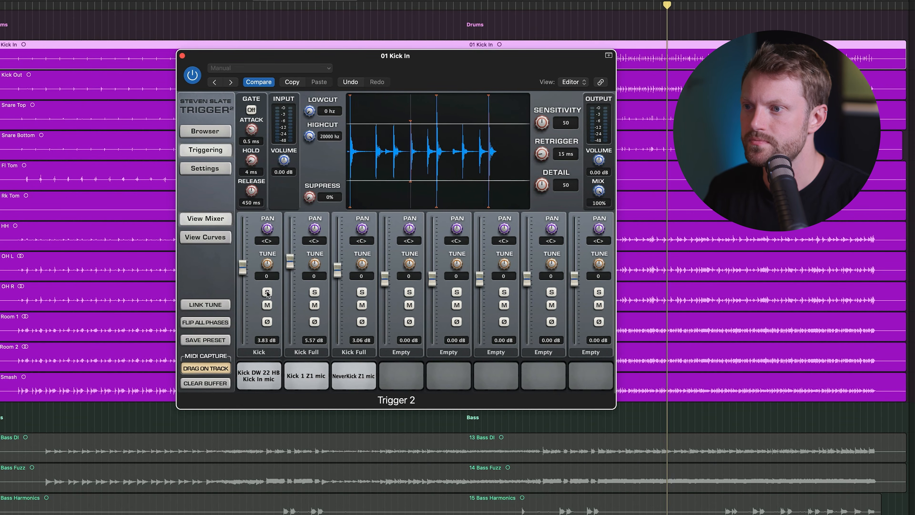
{"action": "left_click", "coordinate": [314, 293]}
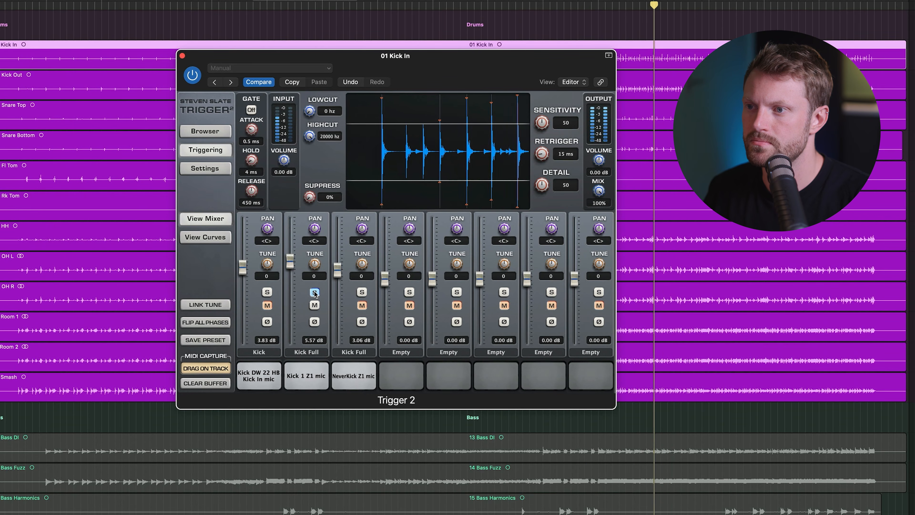
{"action": "left_click", "coordinate": [315, 292]}
{"action": "left_click", "coordinate": [362, 293]}
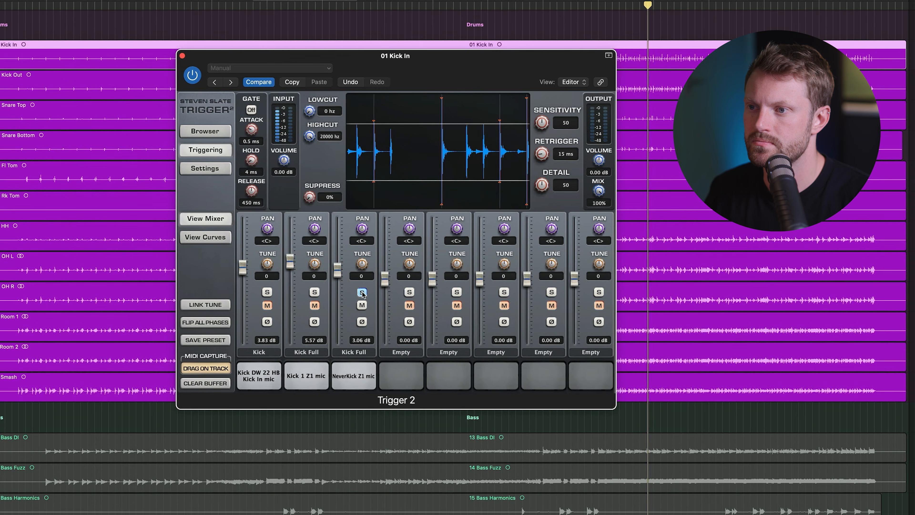
{"action": "left_click", "coordinate": [361, 292]}
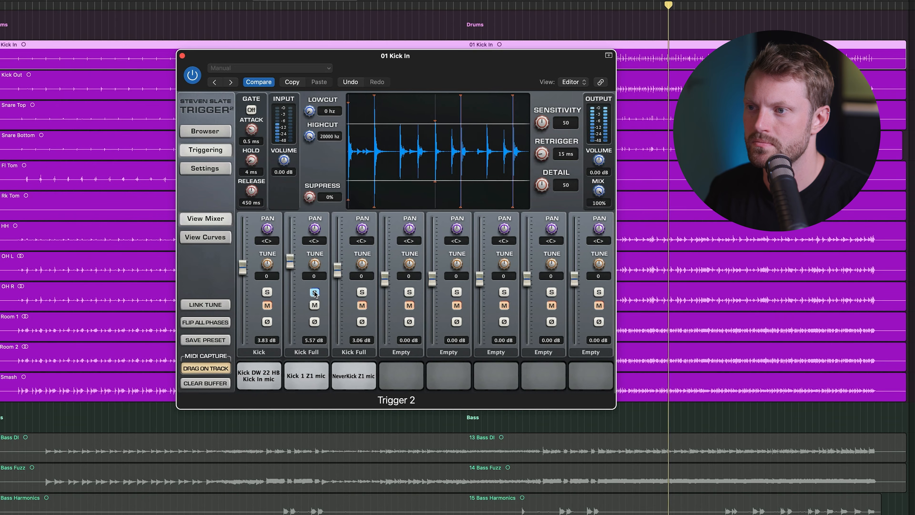
{"action": "left_click", "coordinate": [267, 292]}
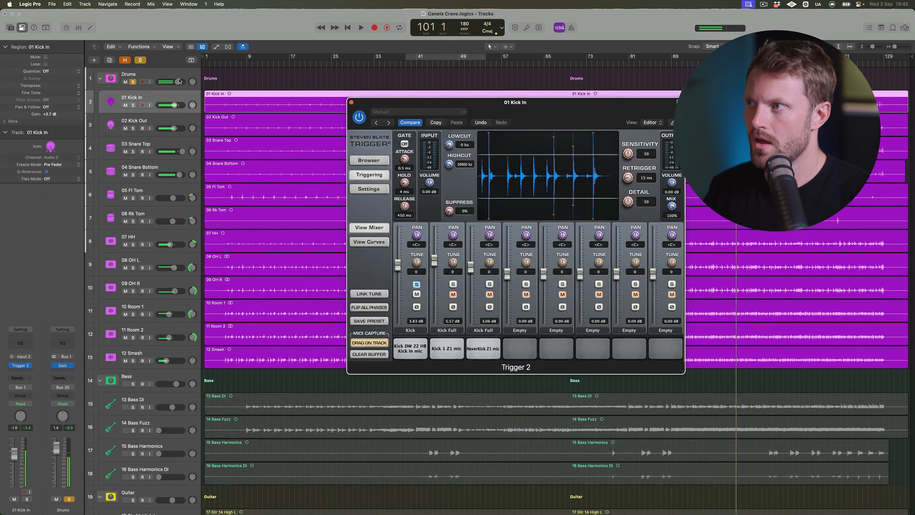
Play the kick sample in the full mix, and then solo the Drums and Bass stacks together.
{"action": "left_click", "coordinate": [134, 82]}
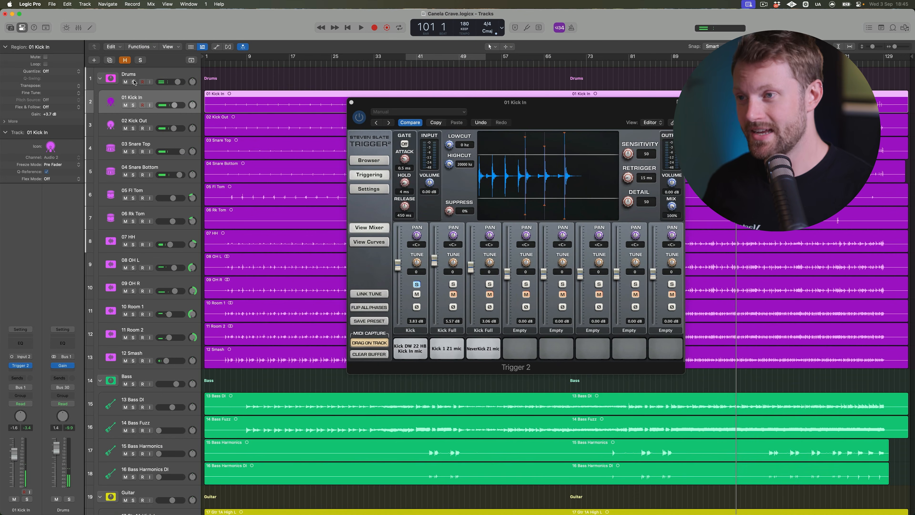
{"action": "key", "text": "space"}
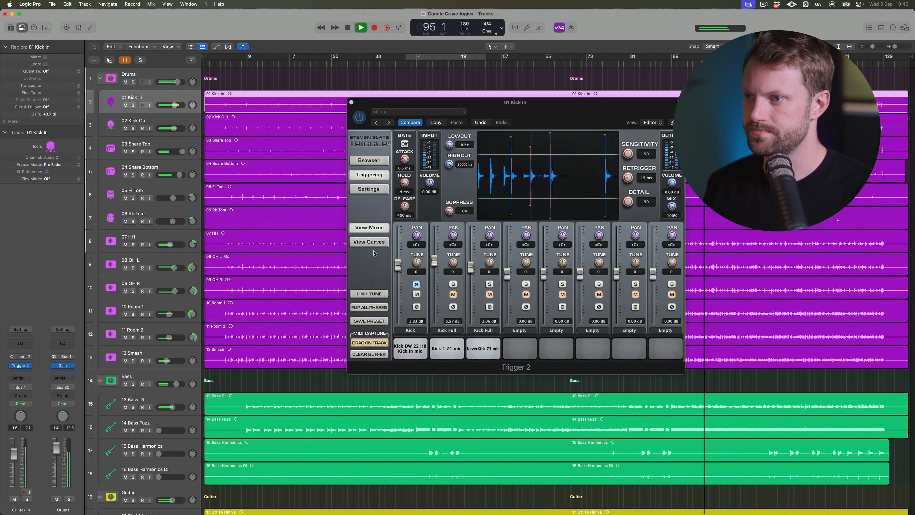
{"action": "key", "text": "space"}
{"action": "left_click", "coordinate": [133, 82]}
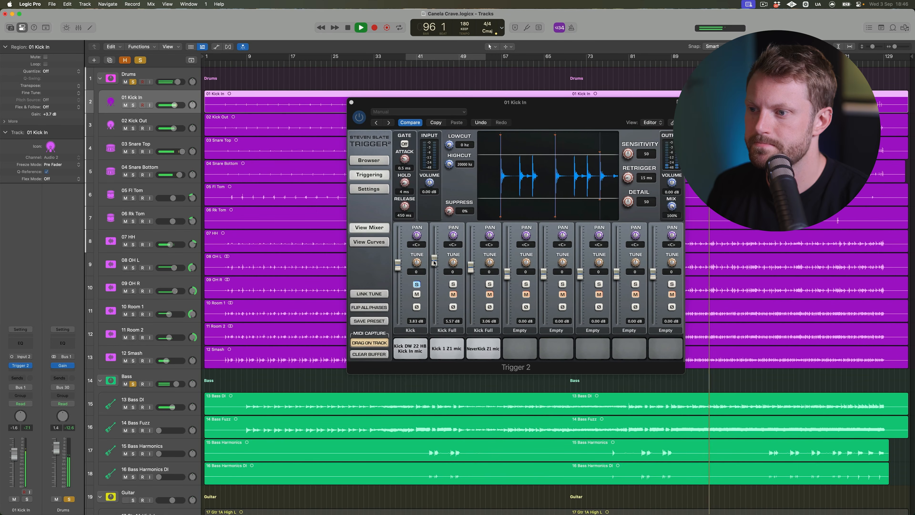
Balance the bass: set the Bass stack to +1.6 dB, raise Bass Fuzz to -10.2 dB and Bass Harmonics, and mute 16 Bass Harmonics DI.
{"action": "left_click_drag", "start_coordinate": [176, 385], "coordinate": [178, 385]}
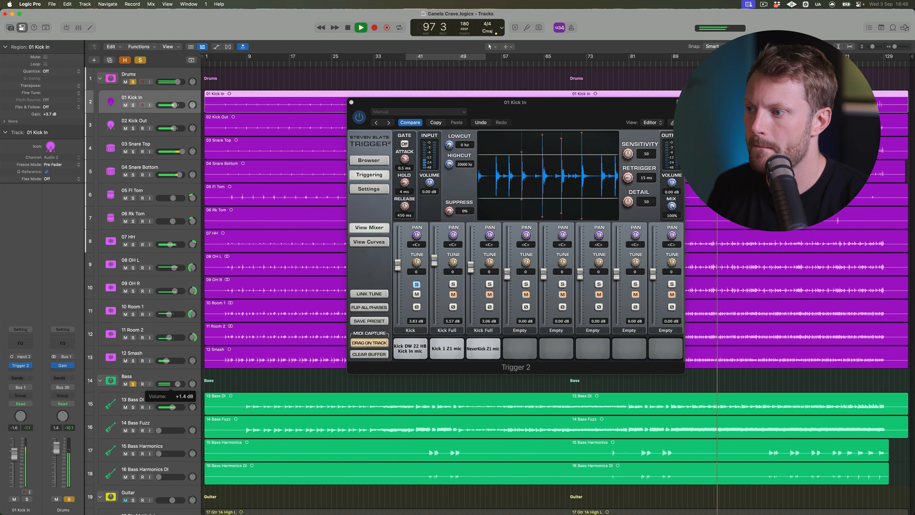
{"action": "left_click_drag", "start_coordinate": [159, 430], "coordinate": [167, 453]}
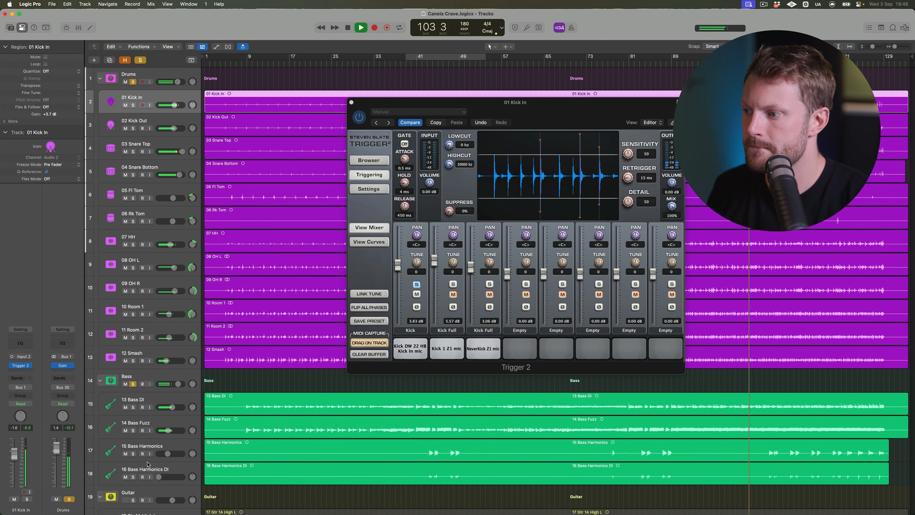
{"action": "left_click", "coordinate": [125, 477]}
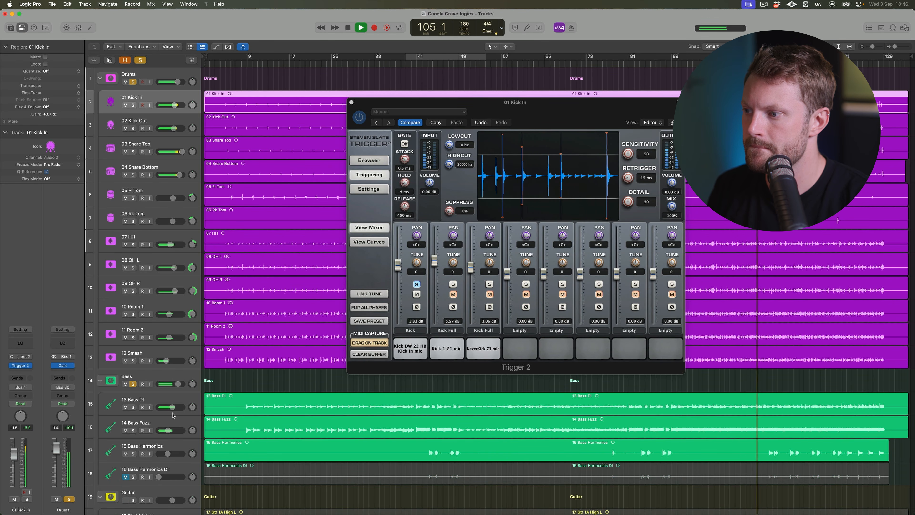
{"action": "left_click_drag", "start_coordinate": [168, 431], "coordinate": [167, 433]}
Compare the kick samples against the bass by muting them in turn, leaving only Kick DW 22 HB Kick In unmuted.
{"action": "left_click", "coordinate": [421, 295]}
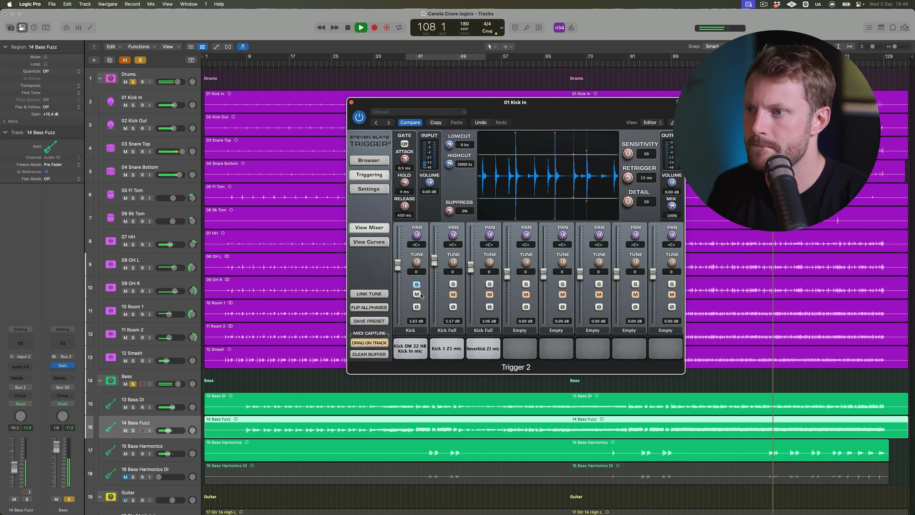
{"action": "left_click", "coordinate": [418, 295]}
{"action": "left_click", "coordinate": [453, 294]}
{"action": "left_click", "coordinate": [490, 294]}
{"action": "left_click", "coordinate": [454, 294]}
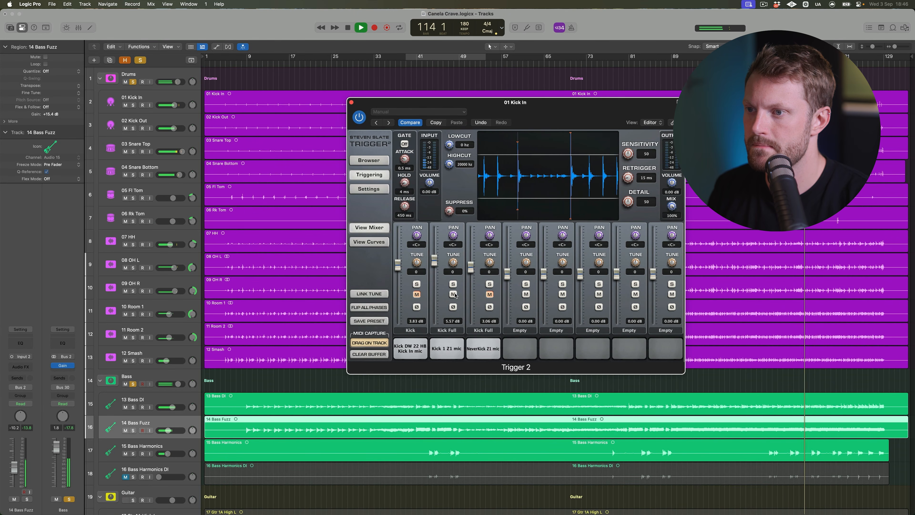
{"action": "left_click", "coordinate": [453, 294]}
{"action": "left_click", "coordinate": [417, 294]}
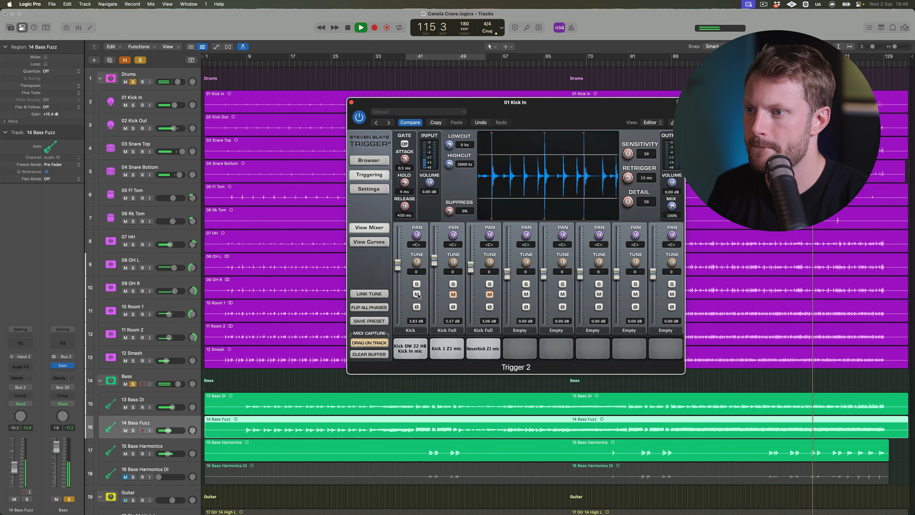
{"action": "key", "text": "space"}
{"action": "key", "text": "space"}
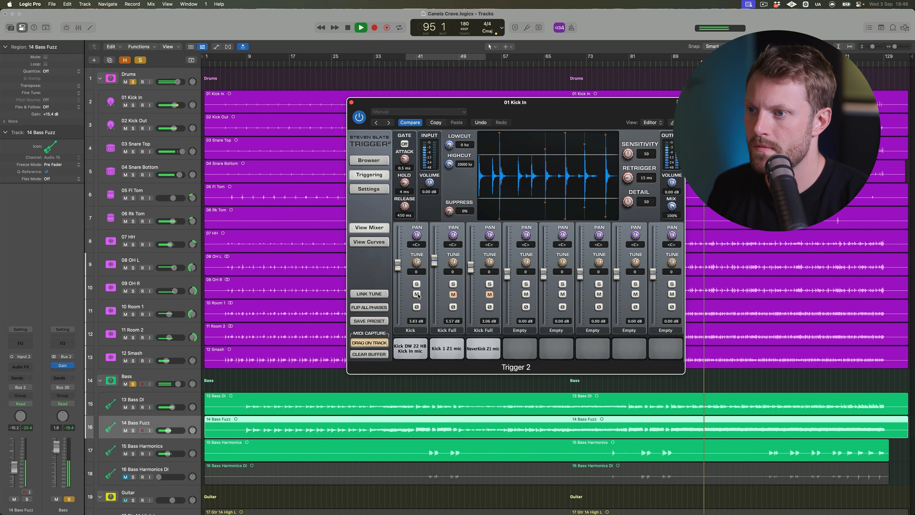
{"action": "key", "text": "space"}
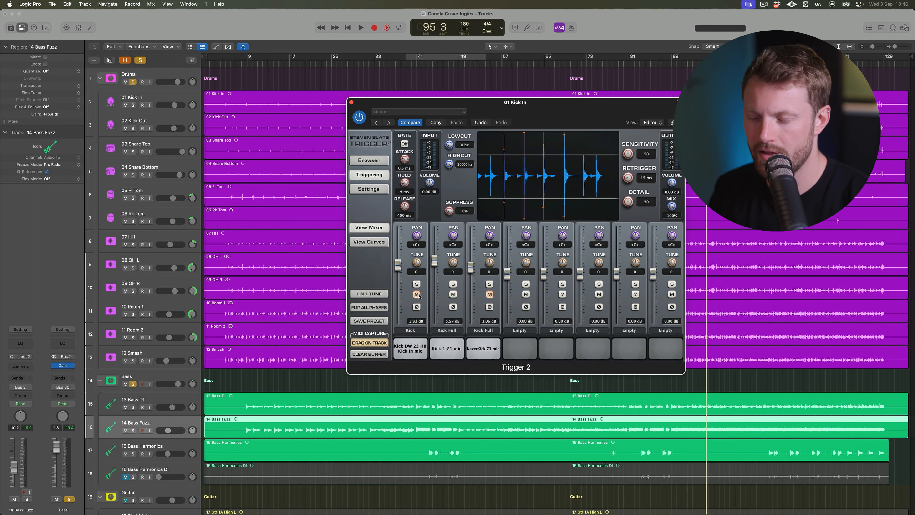
{"action": "key", "text": "space"}
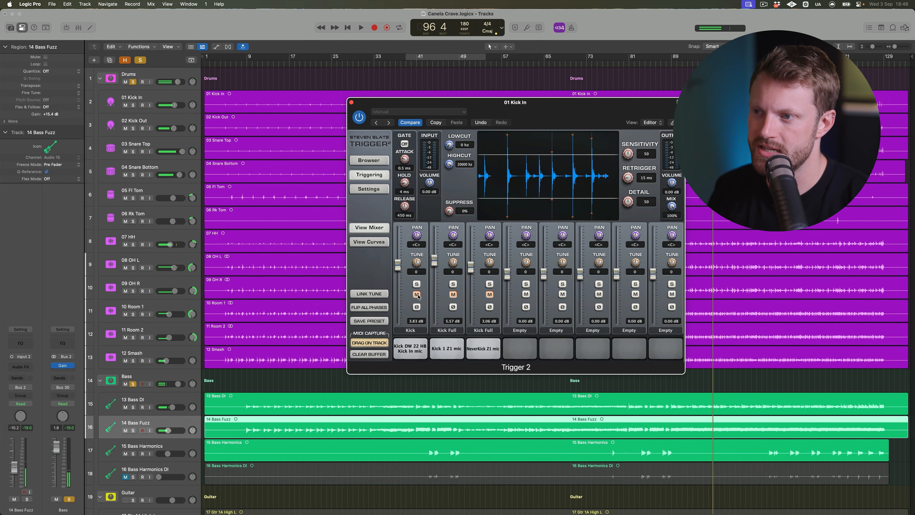
{"action": "key", "text": "space"}
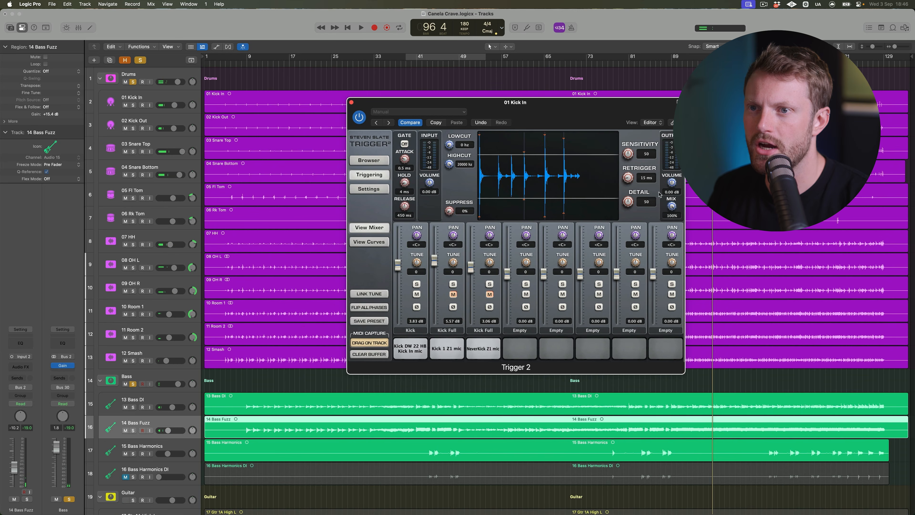
Solo the 01 Kick In track alongside the bass and set Trigger 2's output mix to 61%.
{"action": "key", "text": "space"}
{"action": "left_click", "coordinate": [133, 105]}
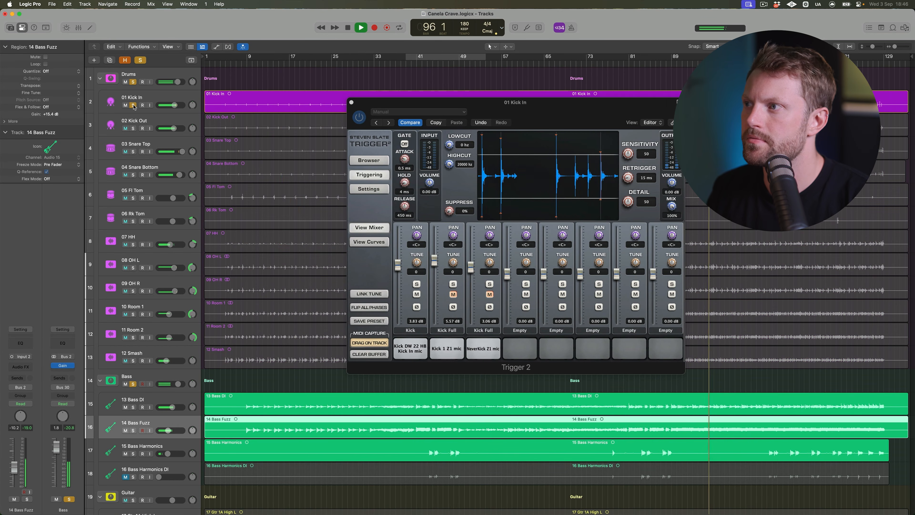
{"action": "key", "text": "space"}
{"action": "key", "text": "space"}
{"action": "left_click_drag", "start_coordinate": [672, 206], "coordinate": [657, 312]}
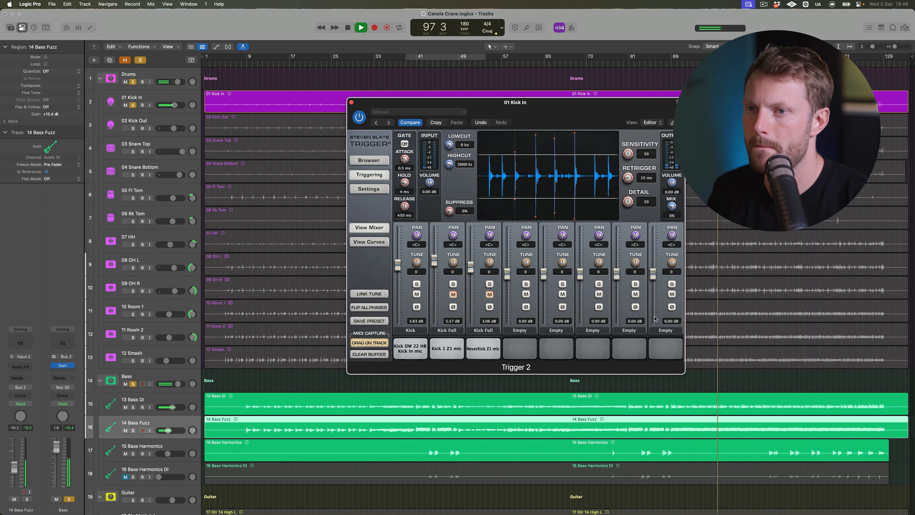
{"action": "left_click_drag", "start_coordinate": [645, 270], "coordinate": [644, 244]}
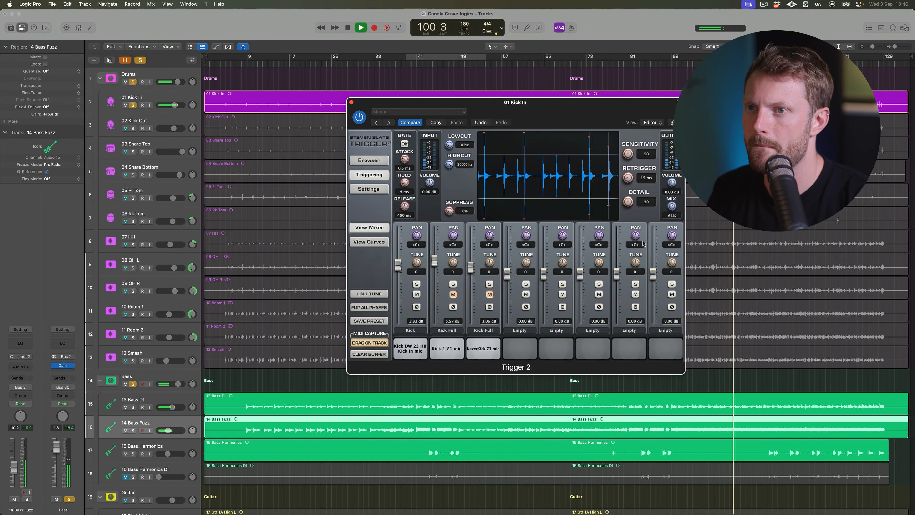
Set Trigger 2's sensitivity to 79 and retrigger to 67 ms, leaving the input volume at 0.00 dB.
{"action": "left_click_drag", "start_coordinate": [628, 154], "coordinate": [633, 130]}
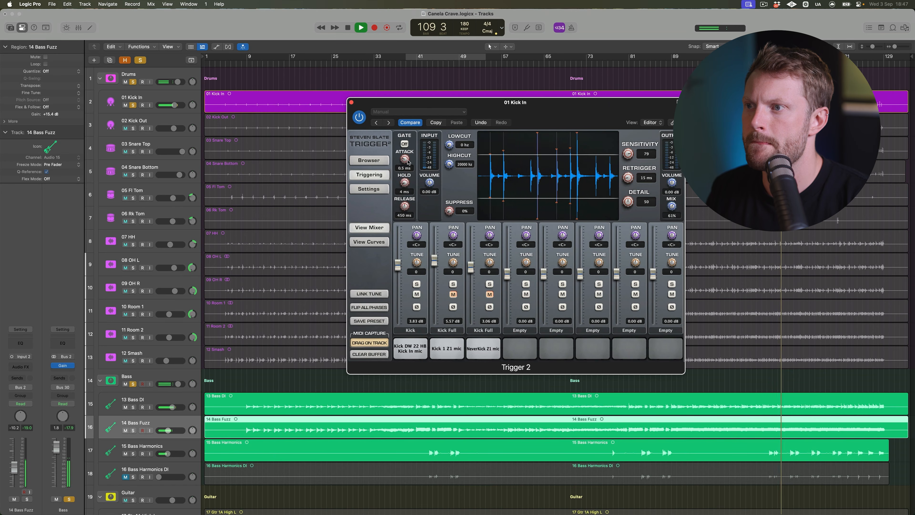
{"action": "left_click_drag", "start_coordinate": [429, 181], "coordinate": [433, 159]}
{"action": "double_click", "coordinate": [430, 183]}
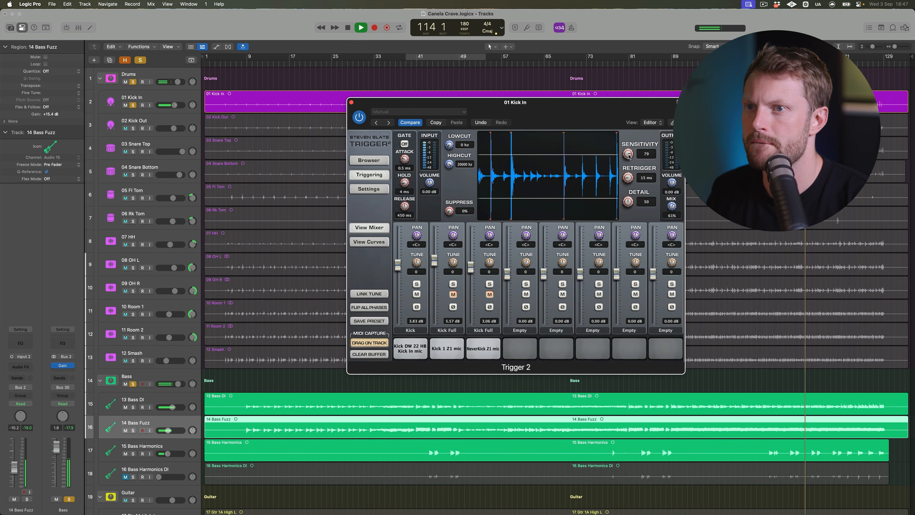
{"action": "left_click_drag", "start_coordinate": [628, 176], "coordinate": [629, 137]}
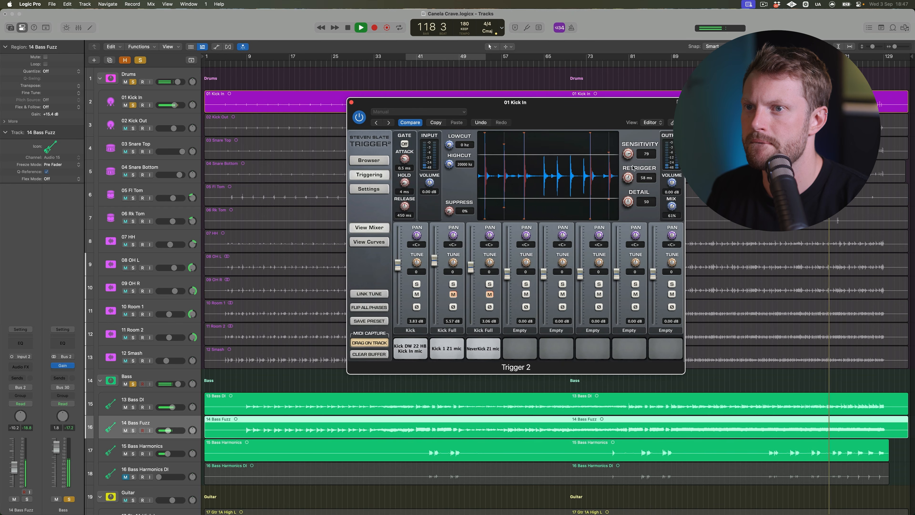
{"action": "left_click_drag", "start_coordinate": [628, 177], "coordinate": [630, 172]}
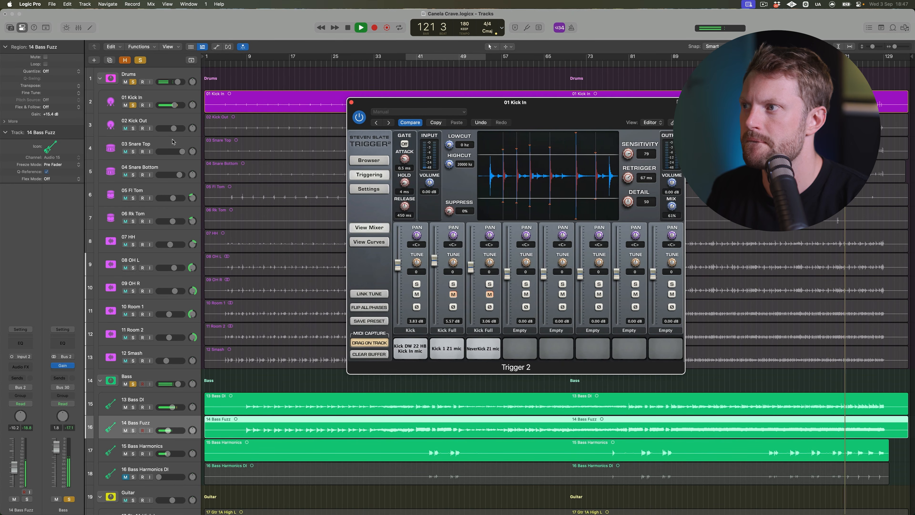
Compare the kick with Trigger 2 bypassed and active, and set the detail to 36.
{"action": "left_click", "coordinate": [360, 117]}
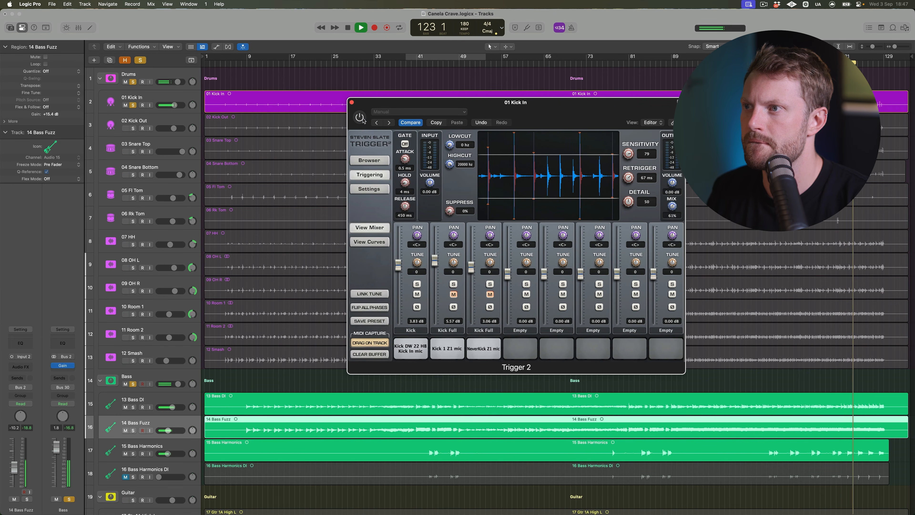
{"action": "left_click", "coordinate": [360, 117]}
{"action": "left_click_drag", "start_coordinate": [628, 203], "coordinate": [623, 216]}
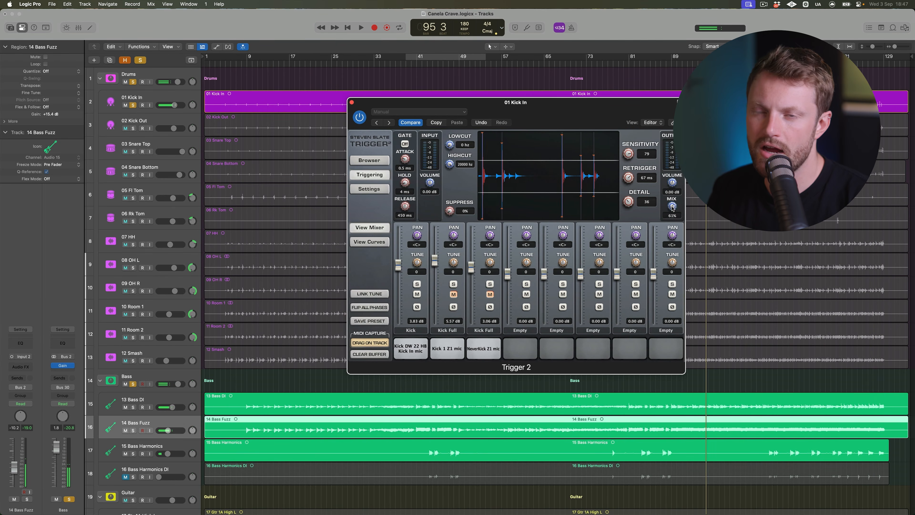
Repeat the bypass comparison during playback and reduce Trigger 2's mix to 36%.
{"action": "key", "text": "space"}
{"action": "left_click", "coordinate": [359, 117]}
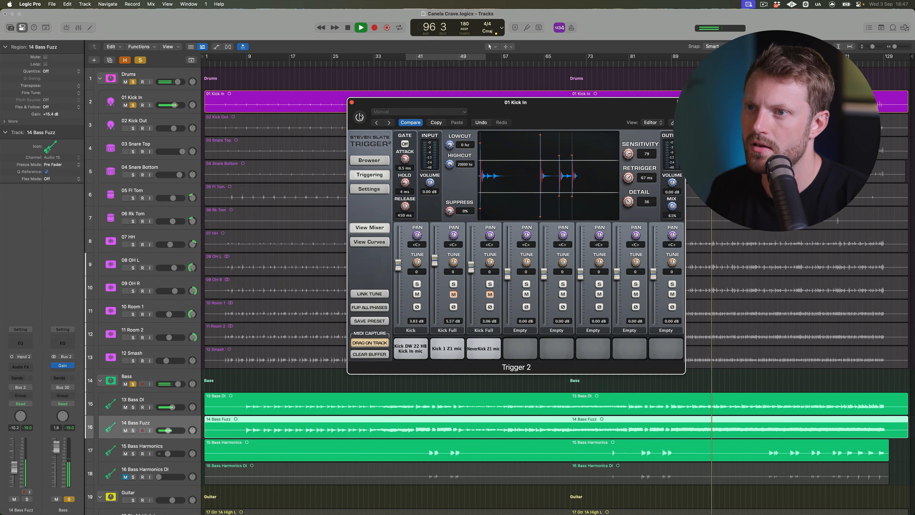
{"action": "left_click", "coordinate": [360, 117]}
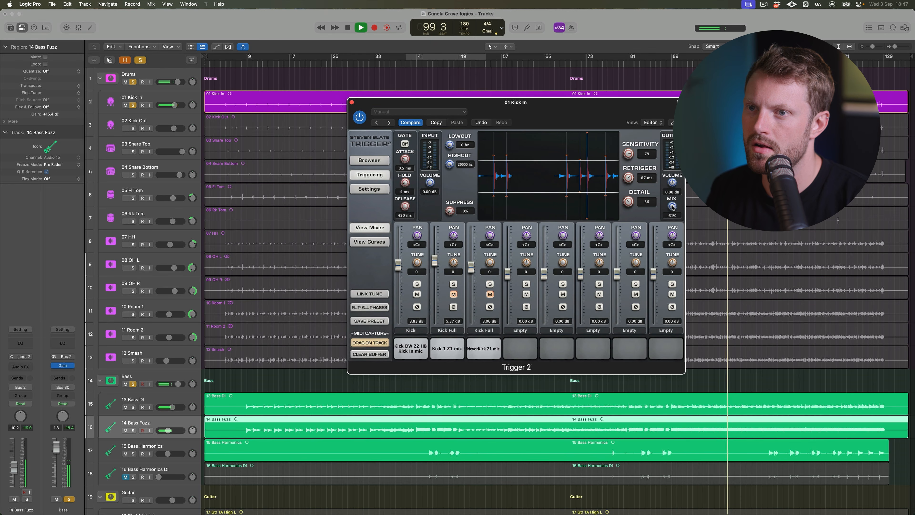
{"action": "left_click_drag", "start_coordinate": [672, 207], "coordinate": [667, 227]}
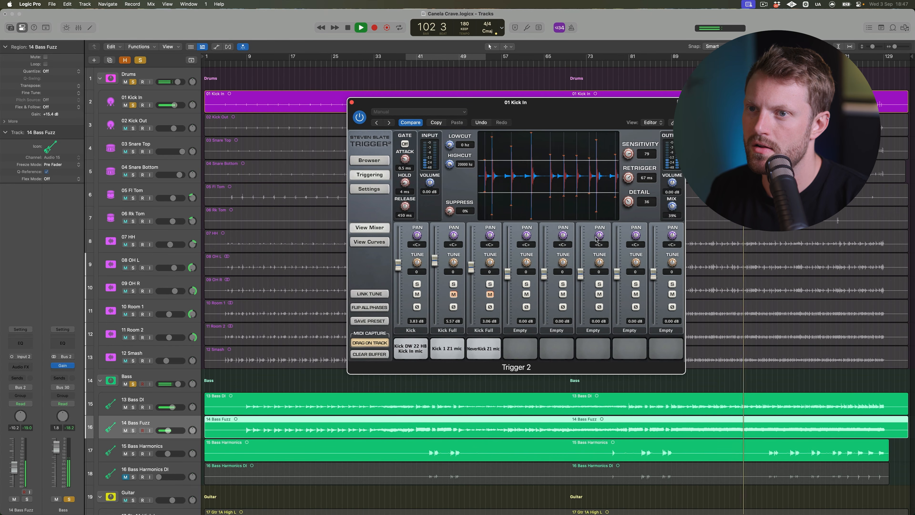
{"action": "left_click_drag", "start_coordinate": [672, 209], "coordinate": [675, 210]}
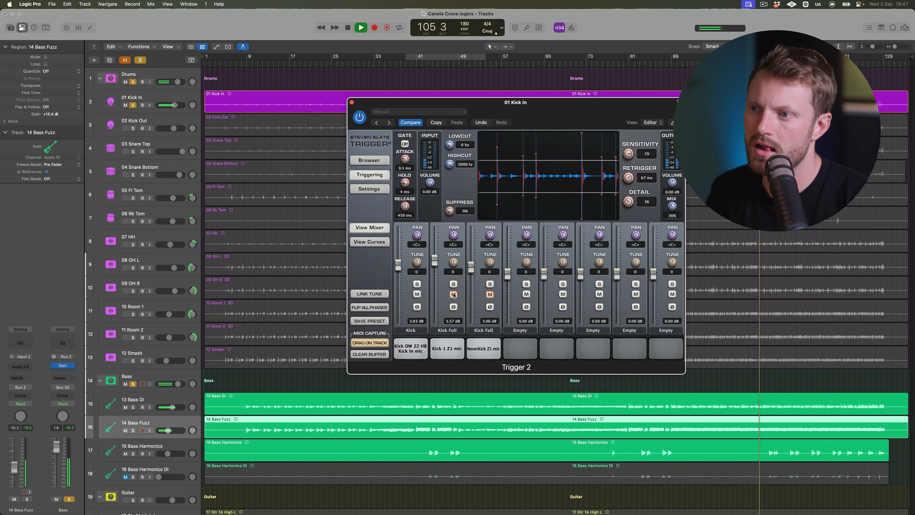
Set the Kick 1 Z1 mic sample's level to -3.40 dB and compare the kick with that sample muted and unmuted.
{"action": "left_click_drag", "start_coordinate": [435, 261], "coordinate": [435, 284]}
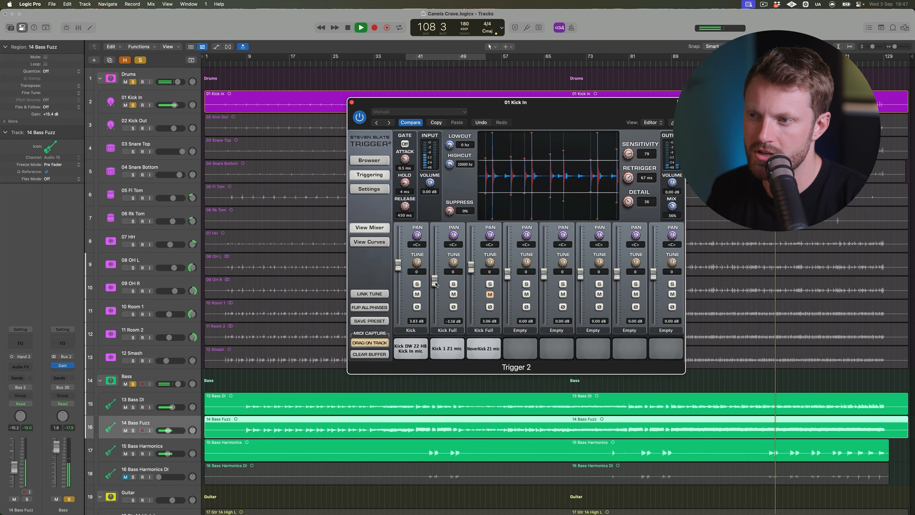
{"action": "left_click", "coordinate": [454, 295]}
{"action": "left_click", "coordinate": [454, 295]}
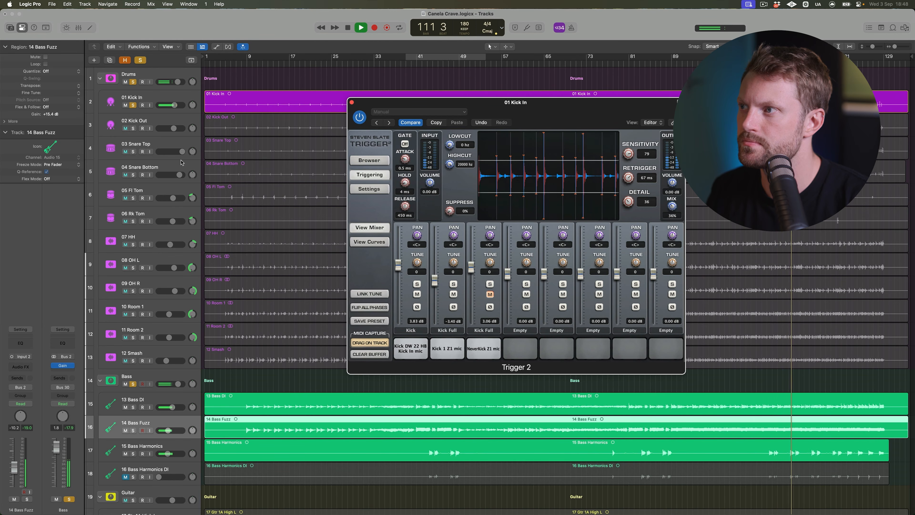
Clear the solos on Drums, 01 Kick In and Bass, and play the full mix.
{"action": "left_click", "coordinate": [133, 105]}
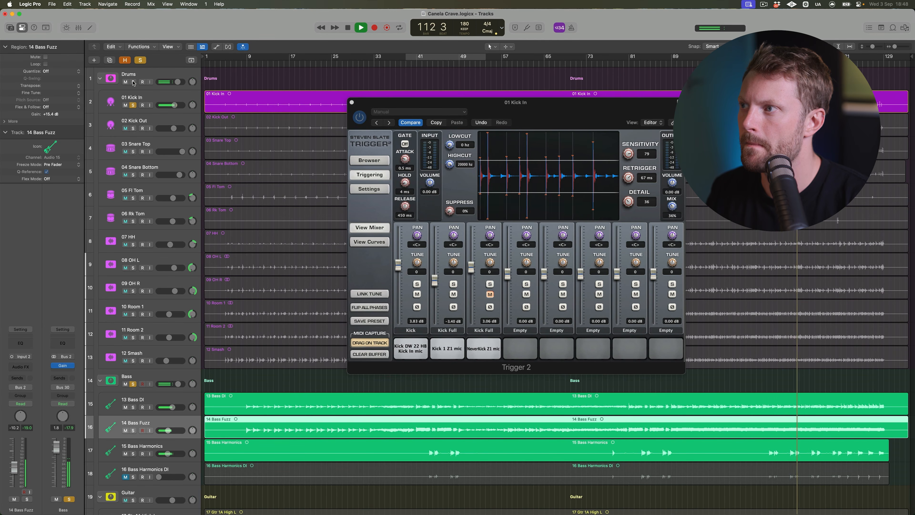
{"action": "left_click", "coordinate": [133, 106]}
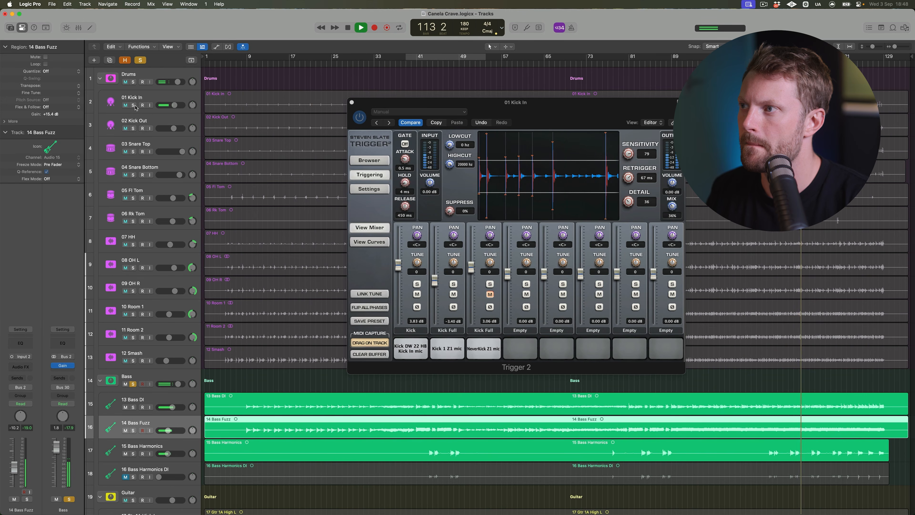
{"action": "left_click", "coordinate": [133, 384]}
{"action": "key", "text": "space"}
{"action": "key", "text": "space"}
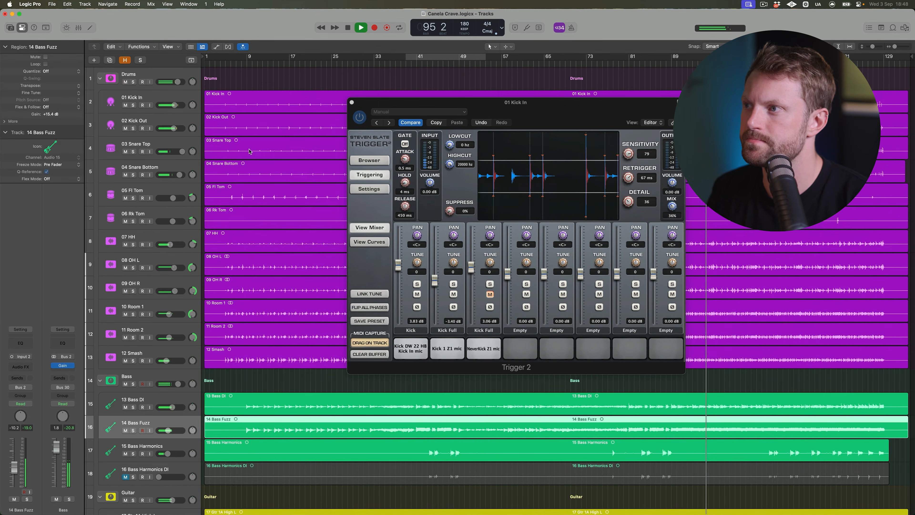
Set the Kick In mic sample on 01 Kick In to 5.32 dB and compare Trigger 2 bypassed and active in the full mix.
{"action": "left_click", "coordinate": [181, 95]}
{"action": "left_click", "coordinate": [361, 116]}
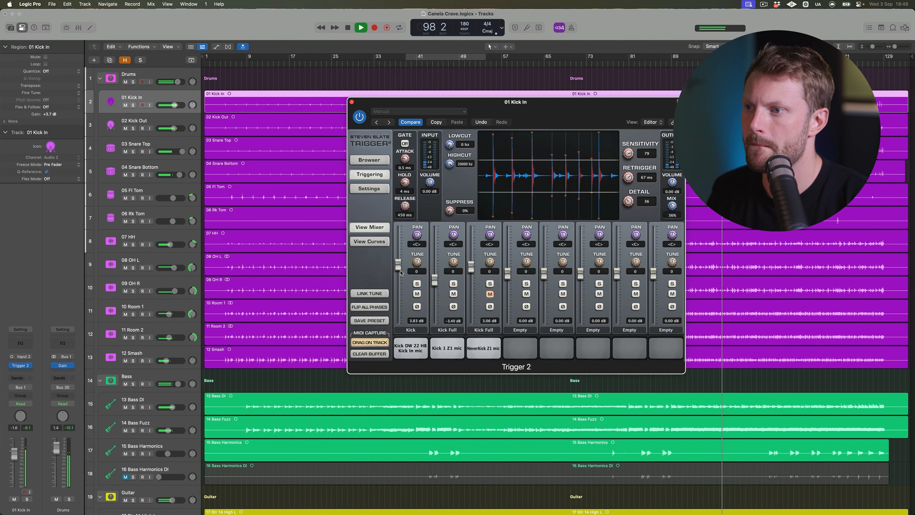
{"action": "left_click_drag", "start_coordinate": [400, 271], "coordinate": [400, 261]}
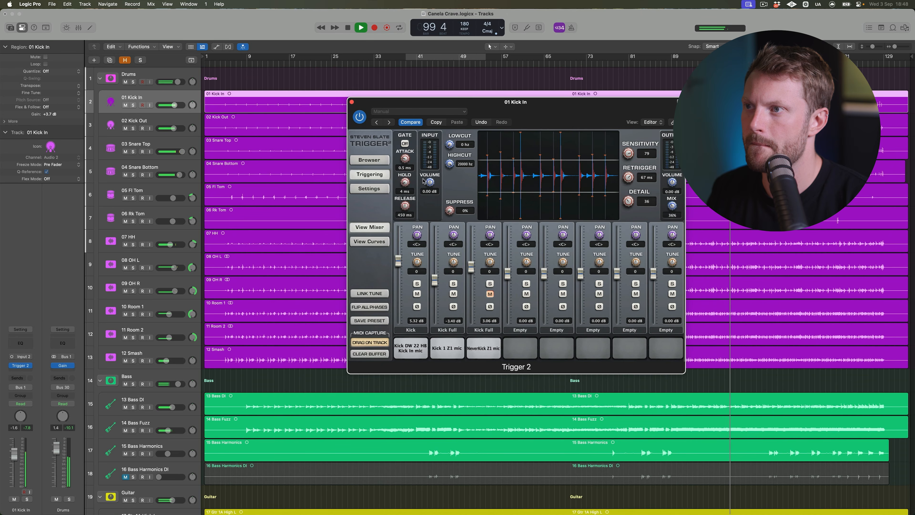
{"action": "left_click", "coordinate": [361, 117]}
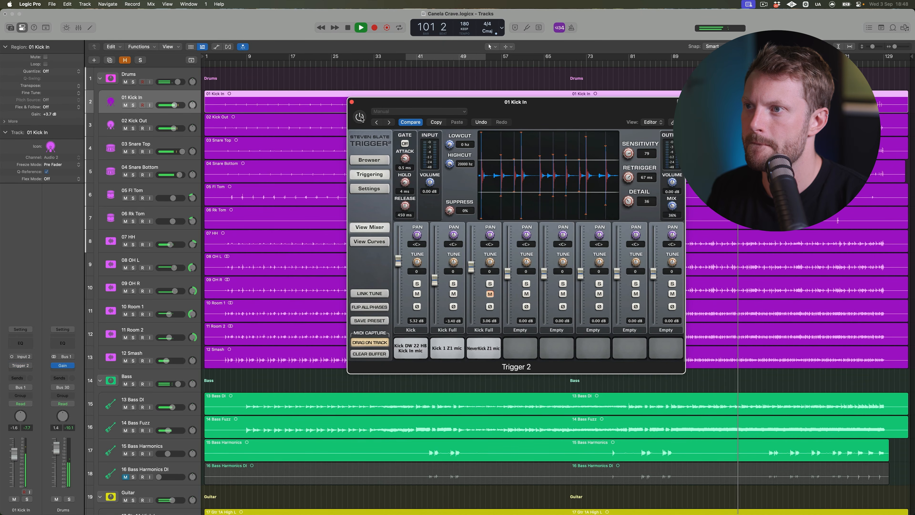
{"action": "left_click", "coordinate": [360, 116]}
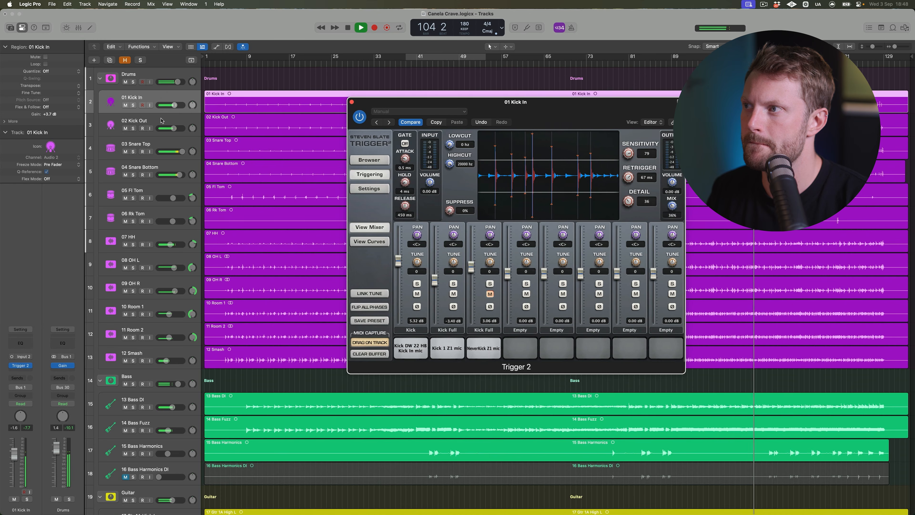
Rebalance 01 Kick In with Trigger 2's mix at 69%, the Kick 1 Z1 mic sample at -11.60 dB and the track fader at -2.2 dB.
{"action": "left_click", "coordinate": [709, 241]}
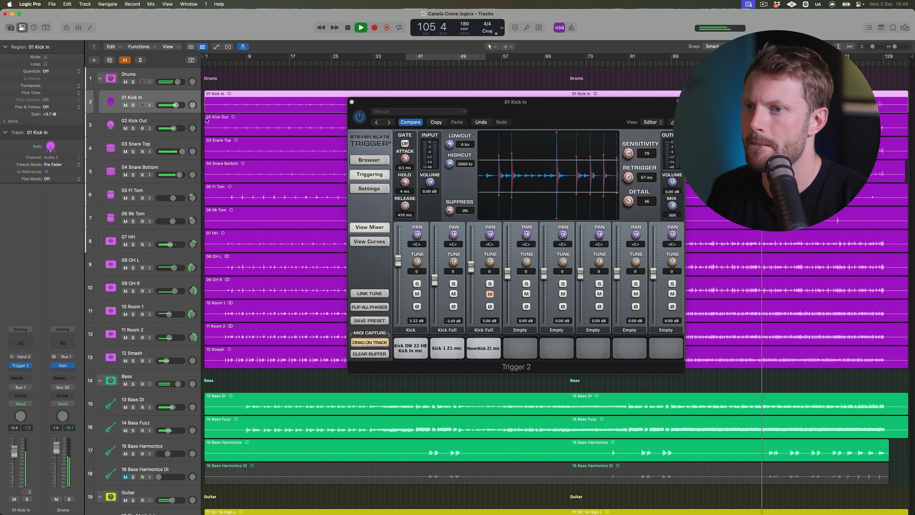
{"action": "left_click_drag", "start_coordinate": [673, 206], "coordinate": [675, 180]}
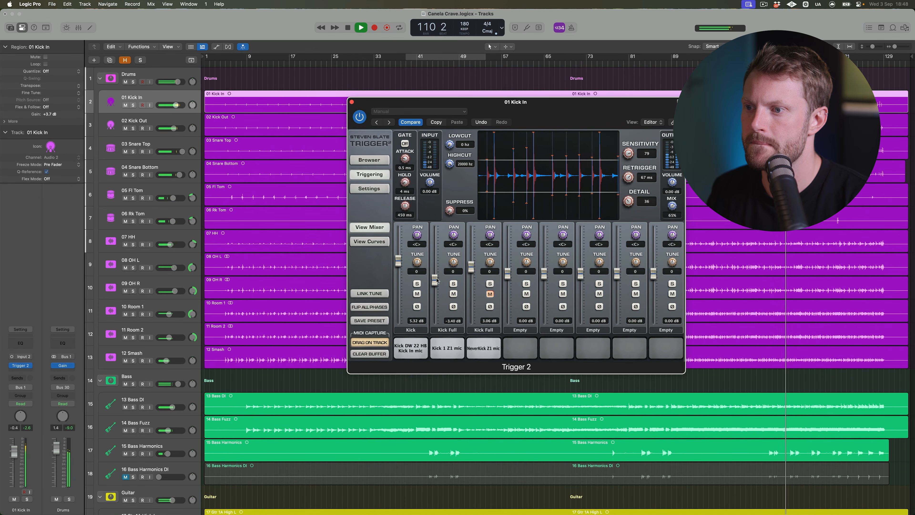
{"action": "left_click_drag", "start_coordinate": [437, 281], "coordinate": [437, 294]}
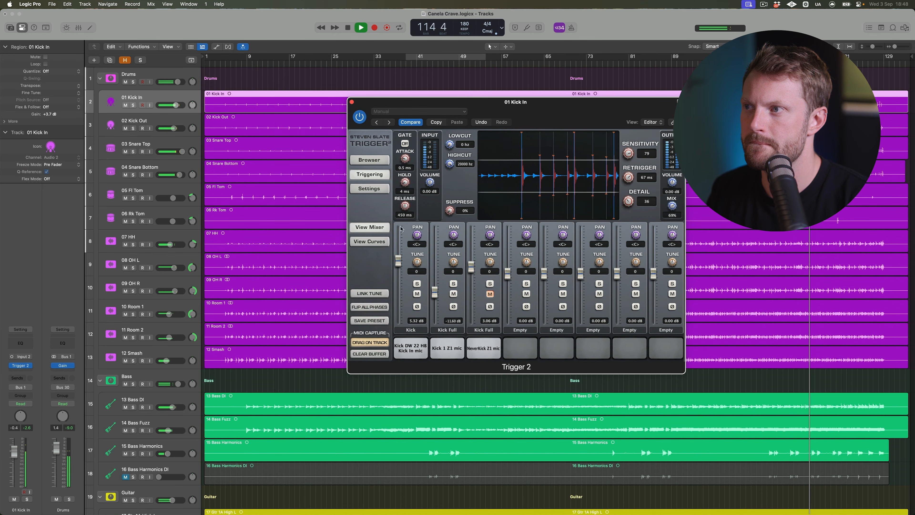
{"action": "left_click_drag", "start_coordinate": [176, 105], "coordinate": [173, 105]}
{"action": "key", "text": "space"}
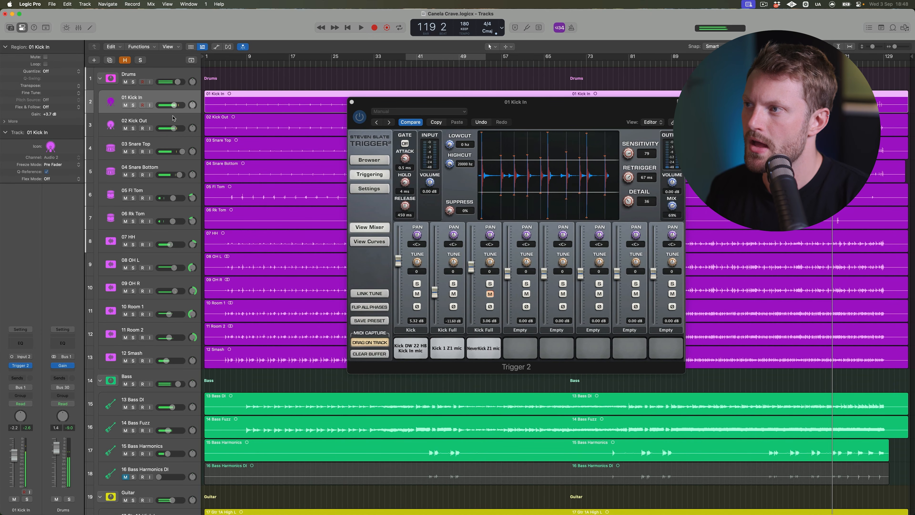
Solo the 01 Kick In and 02 Kick Out tracks and insert Trigger 2 on 02 Kick Out.
{"action": "left_click", "coordinate": [133, 116]}
{"action": "left_click", "coordinate": [133, 106]}
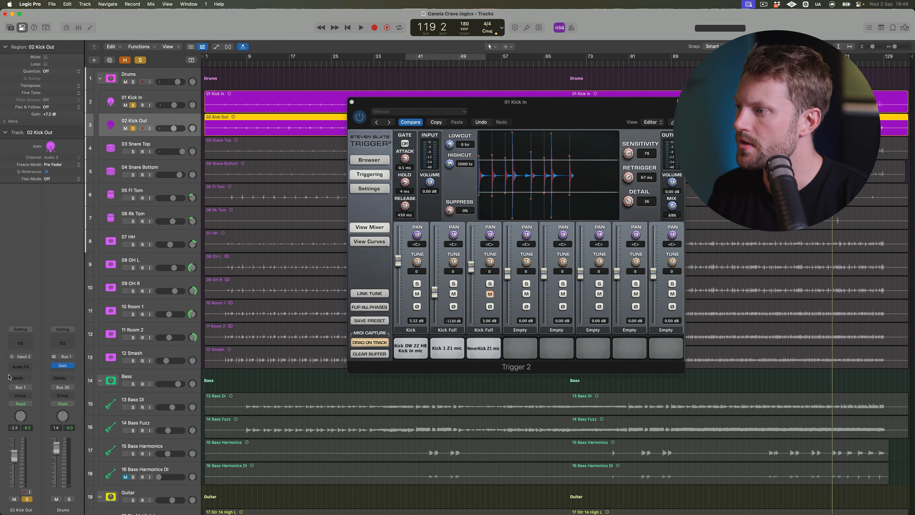
{"action": "left_click", "coordinate": [21, 366]}
{"action": "type", "text": "trig"}
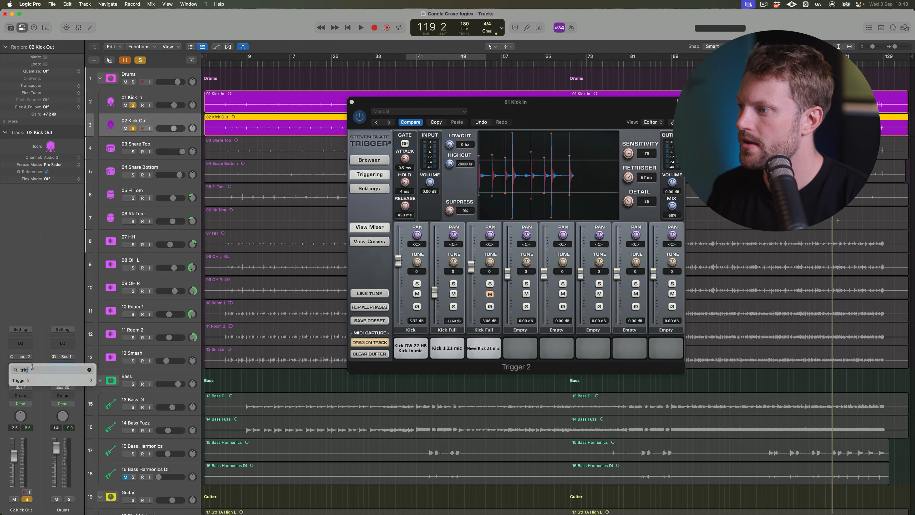
{"action": "left_click", "coordinate": [107, 380]}
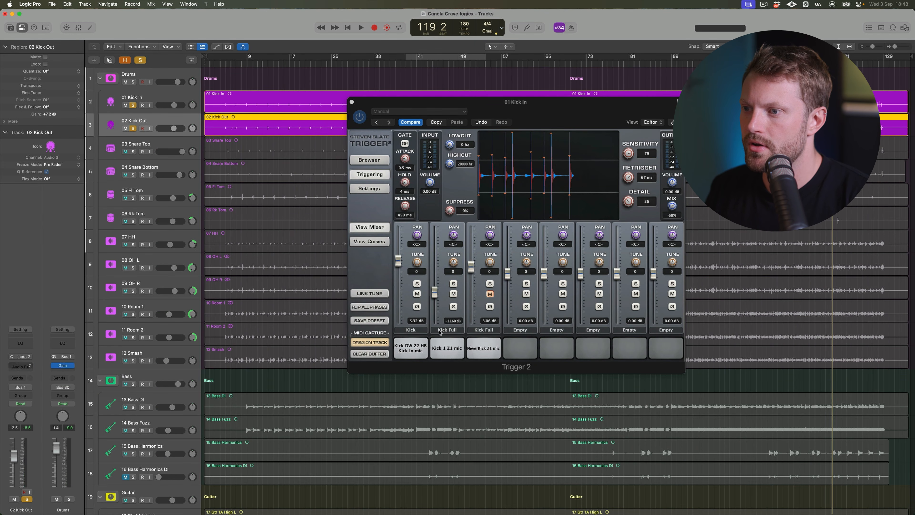
Separate the two Trigger 2 windows and load DW 22 HB Kick Out.tci into the first sample slot for 02 Kick Out.
{"action": "left_click_drag", "start_coordinate": [490, 121], "coordinate": [380, 71]}
{"action": "left_click_drag", "start_coordinate": [601, 113], "coordinate": [677, 153]}
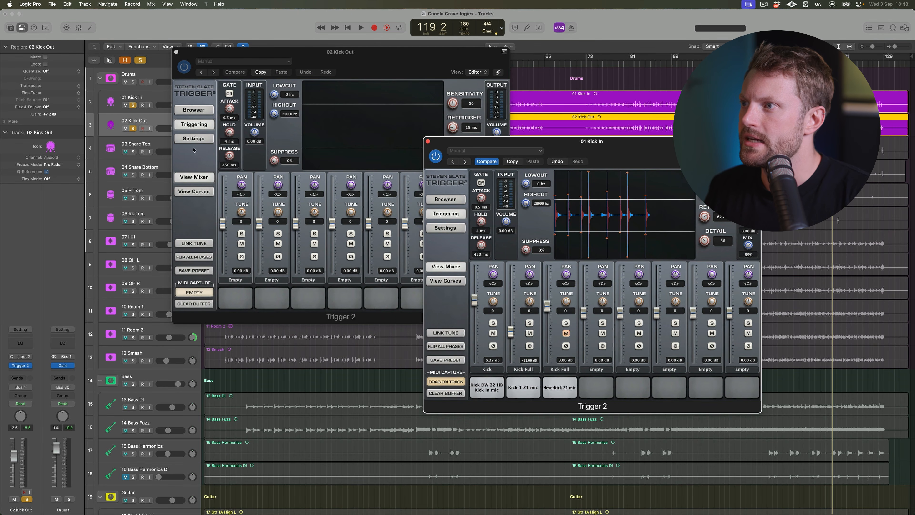
{"action": "left_click", "coordinate": [198, 113]}
{"action": "left_click_drag", "start_coordinate": [286, 124], "coordinate": [235, 294]}
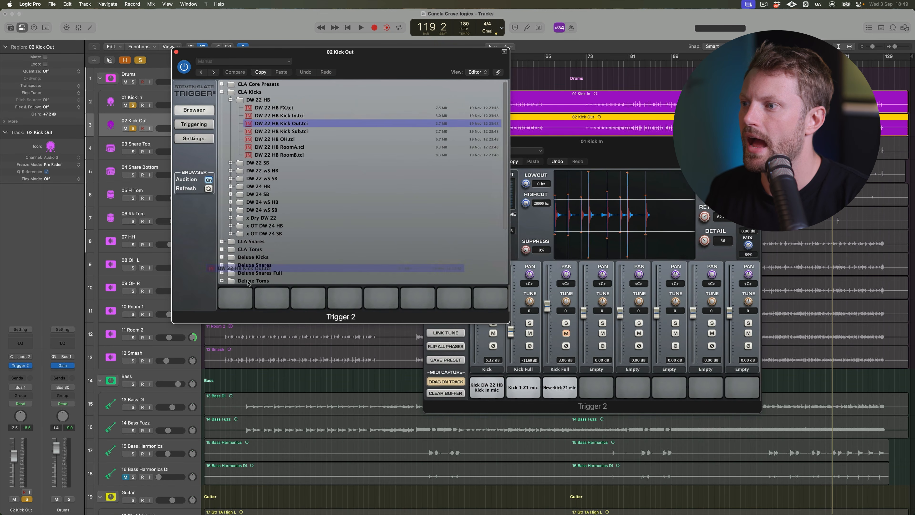
{"action": "left_click", "coordinate": [191, 123]}
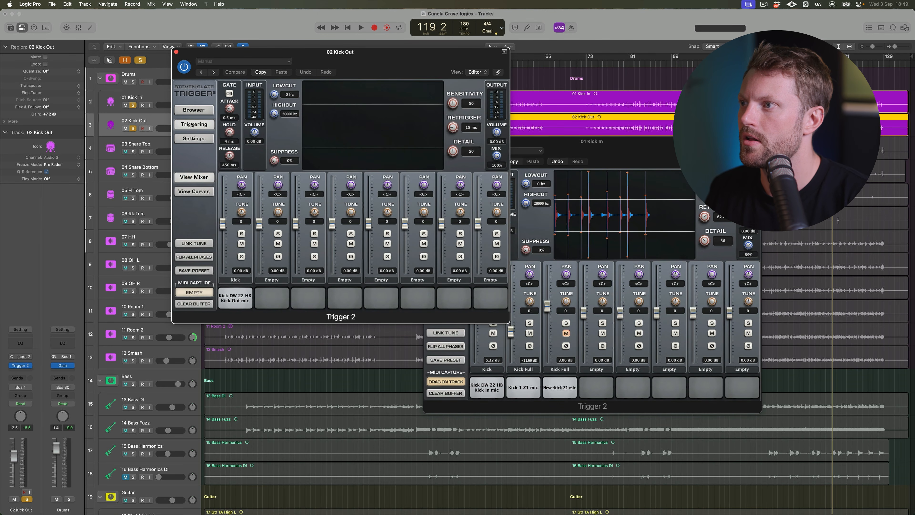
Audition 02 Kick Out alone with Trigger 2 bypassed and active, setting the detail to 42 and the mix to 81%.
{"action": "left_click", "coordinate": [133, 105]}
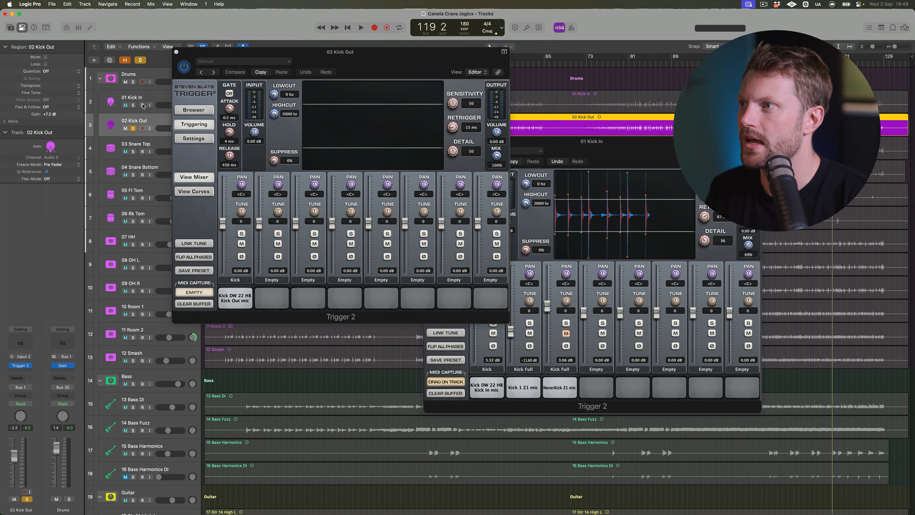
{"action": "left_click", "coordinate": [187, 71]}
{"action": "key", "text": "space"}
{"action": "left_click", "coordinate": [184, 67]}
{"action": "key", "text": "space"}
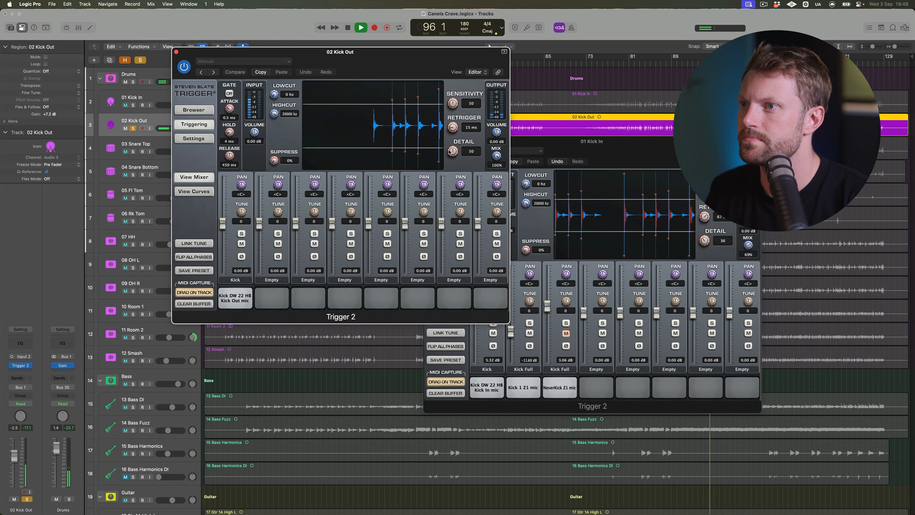
{"action": "left_click_drag", "start_coordinate": [454, 154], "coordinate": [473, 175]}
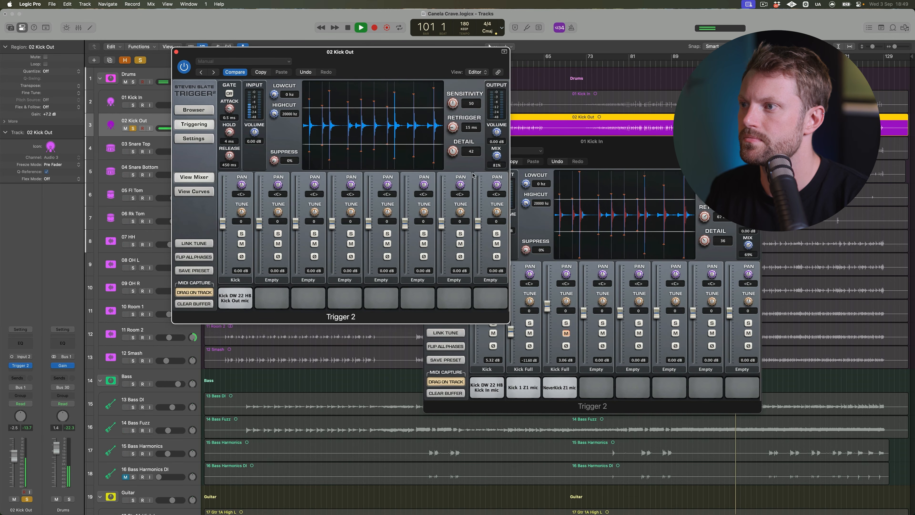
Compare the soloed 01 Kick In with and without 02 Kick Out, and slightly lower the 01 Kick In fader.
{"action": "left_click", "coordinate": [133, 104]}
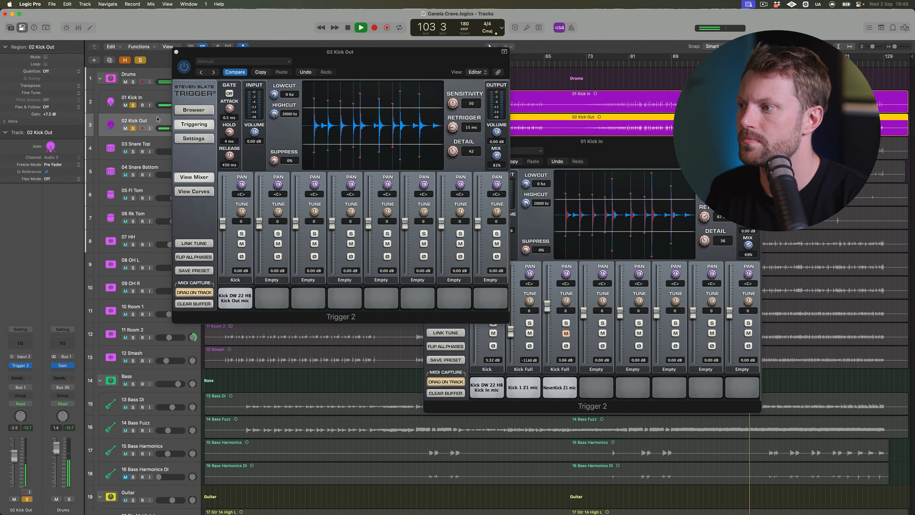
{"action": "left_click", "coordinate": [133, 128]}
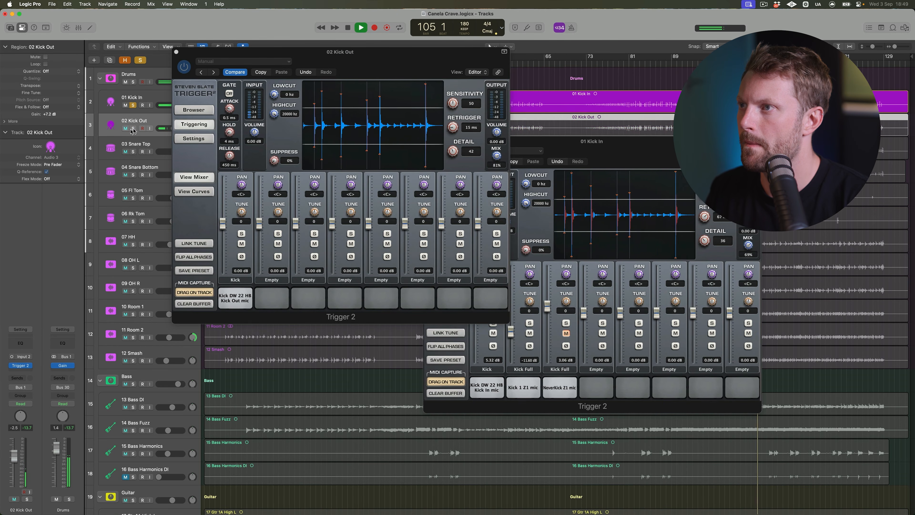
{"action": "left_click_drag", "start_coordinate": [299, 60], "coordinate": [459, 82]}
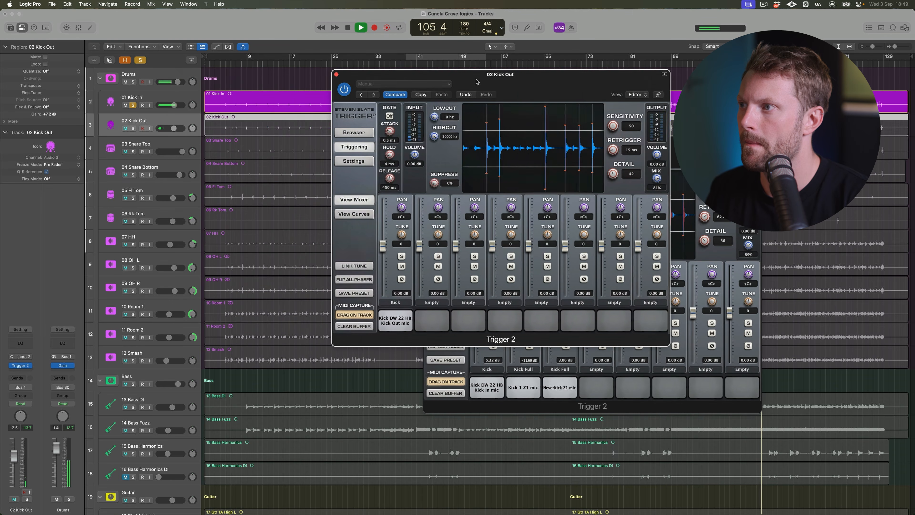
{"action": "left_click", "coordinate": [133, 128]}
{"action": "left_click_drag", "start_coordinate": [174, 105], "coordinate": [172, 105]}
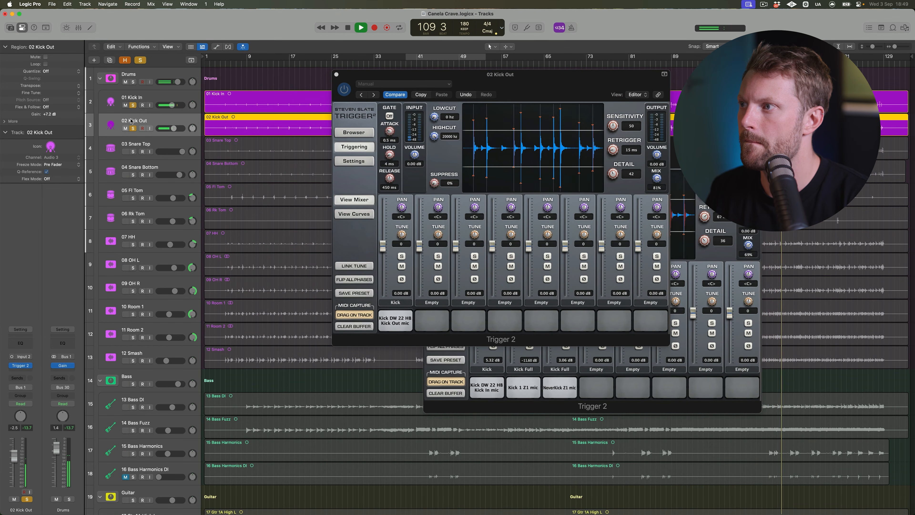
{"action": "left_click", "coordinate": [133, 129]}
{"action": "left_click", "coordinate": [133, 128]}
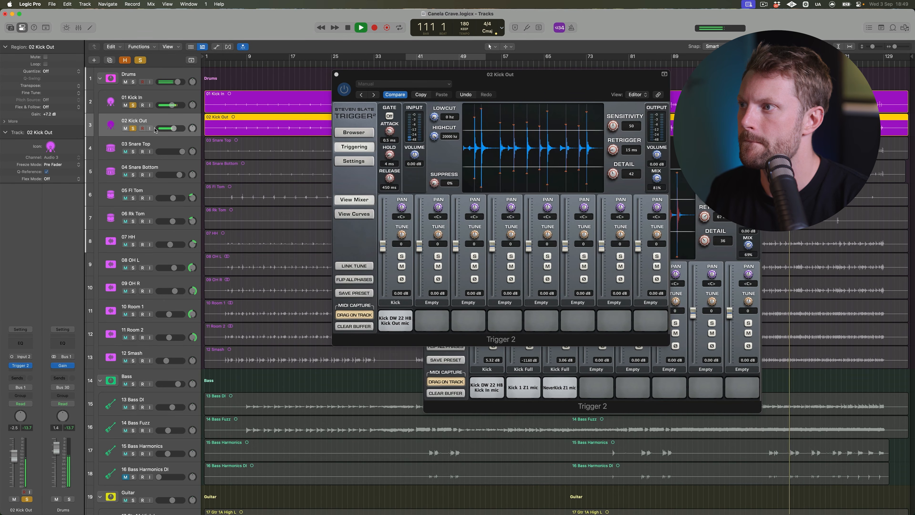
Raise the 02 Kick Out fader to 1.0 dB and set its Trigger 2 mix to 43% with the Drums group soloed.
{"action": "left_click_drag", "start_coordinate": [177, 131], "coordinate": [181, 131]}
{"action": "left_click", "coordinate": [133, 82]}
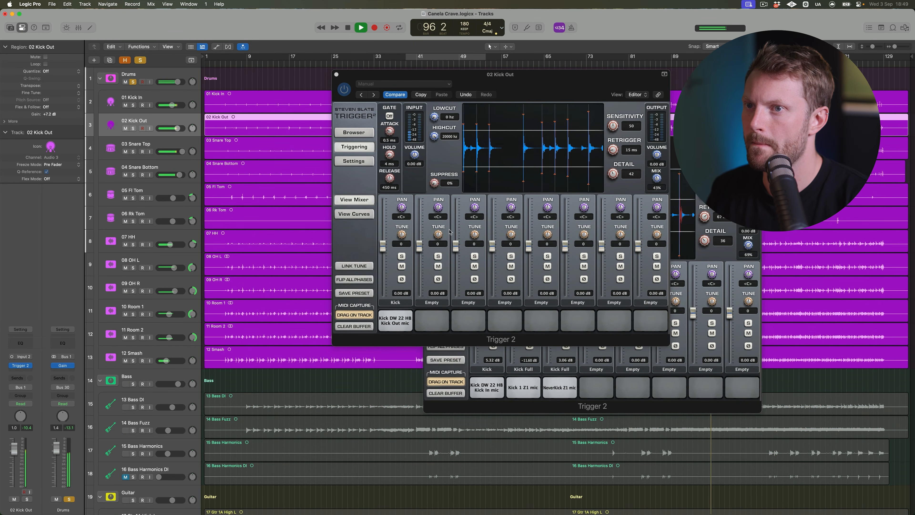
Compare 02 Kick Out's Trigger 2 bypassed and active, adding the Bass group to the solo, and close both Trigger 2 windows.
{"action": "left_click", "coordinate": [348, 90]}
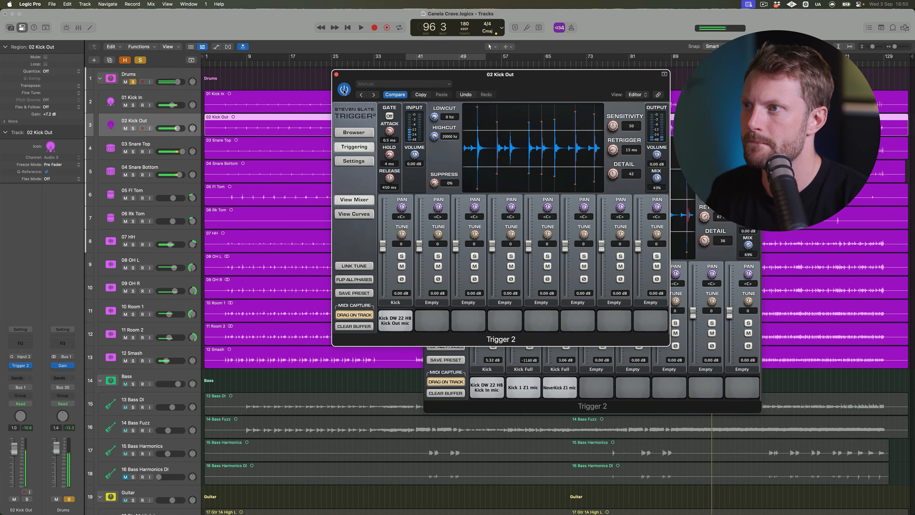
{"action": "left_click", "coordinate": [133, 384]}
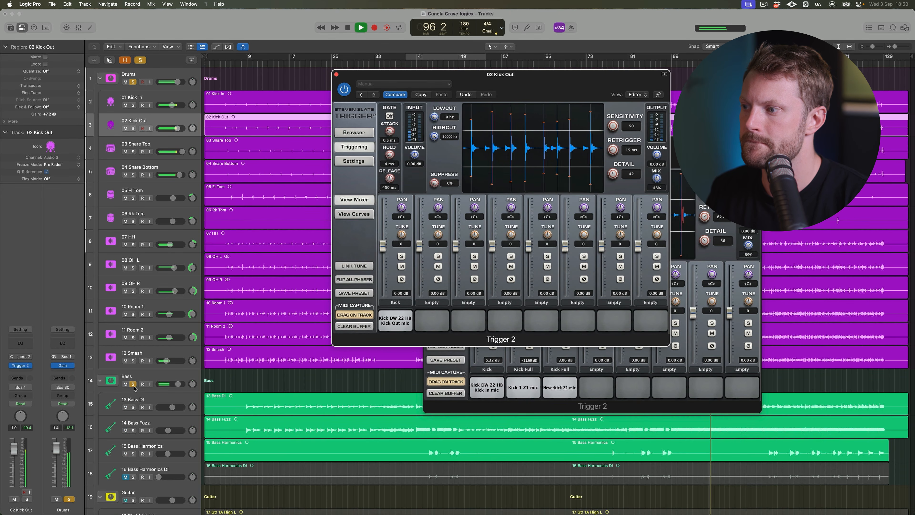
{"action": "left_click", "coordinate": [354, 79]}
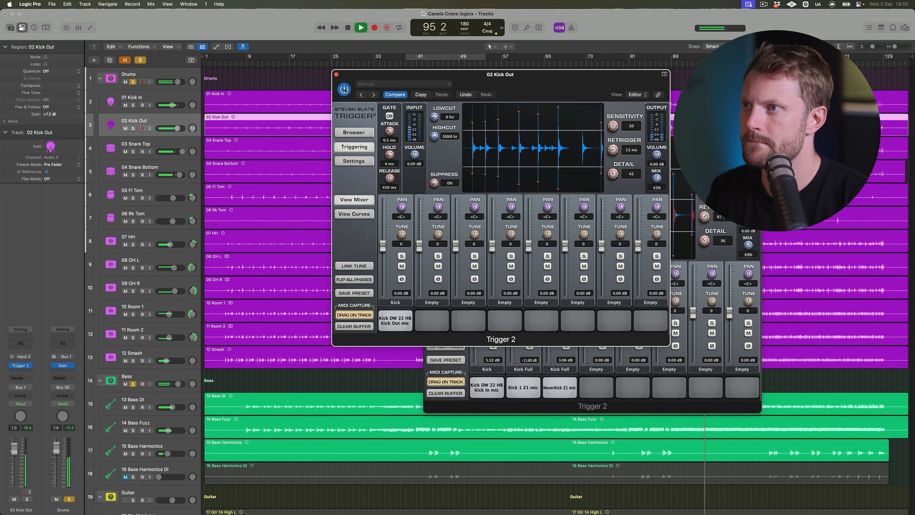
{"action": "left_click", "coordinate": [337, 75]}
{"action": "key", "text": "space"}
{"action": "left_click", "coordinate": [428, 142]}
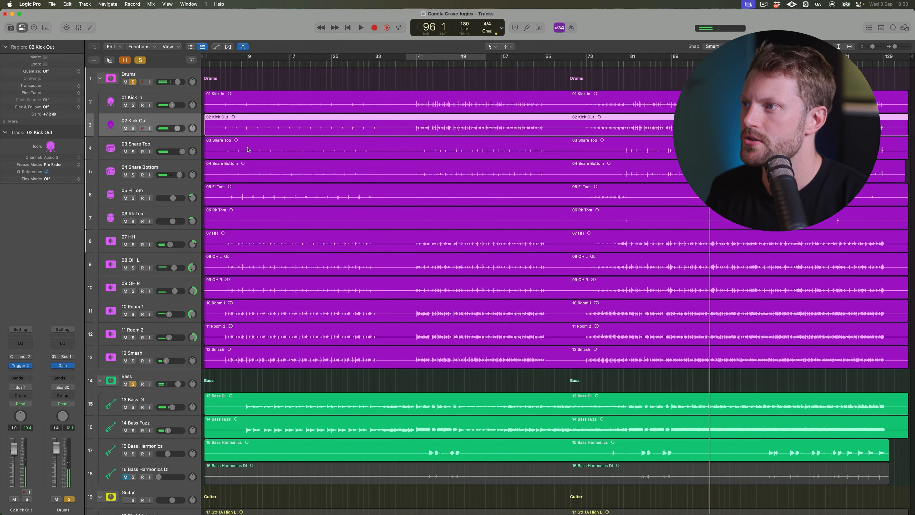
Open Trigger 2 on the 03 Snare Top track and set its suppress to 24%.
{"action": "left_click", "coordinate": [168, 145]}
{"action": "left_click", "coordinate": [24, 367]}
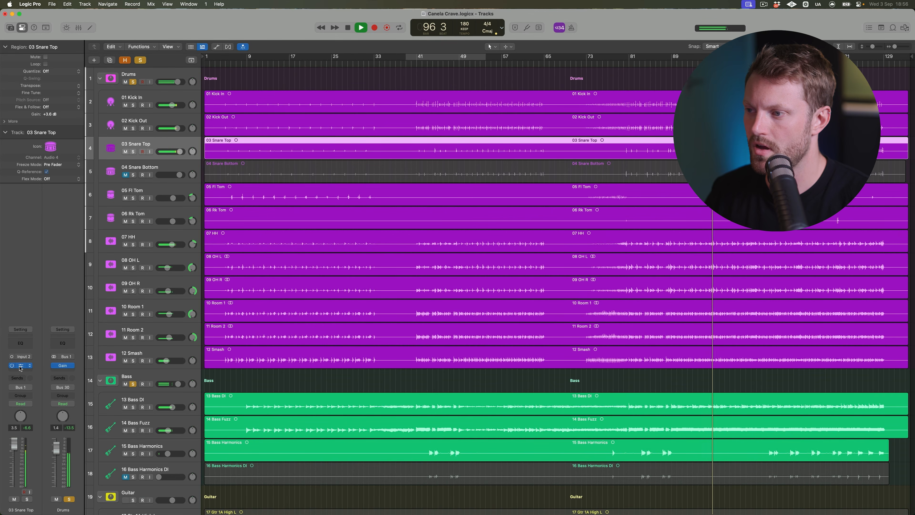
{"action": "left_click", "coordinate": [21, 365]}
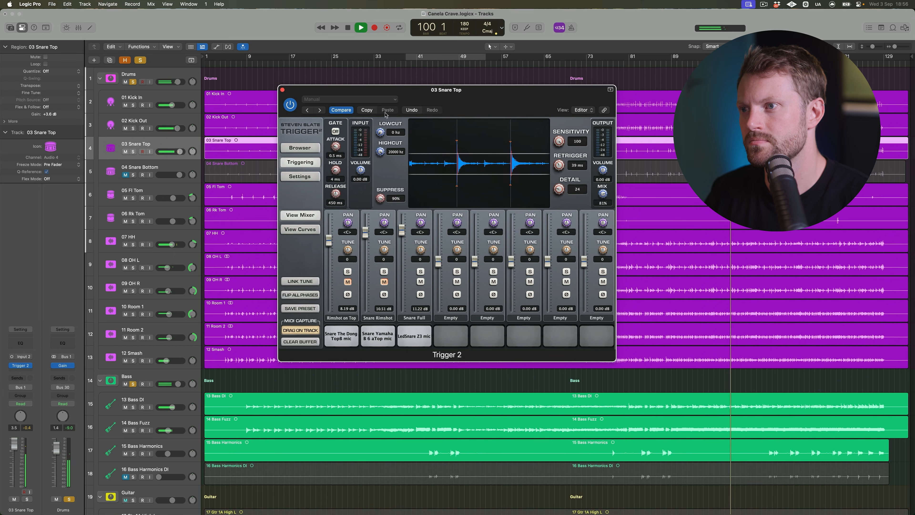
{"action": "left_click_drag", "start_coordinate": [386, 98], "coordinate": [385, 138]}
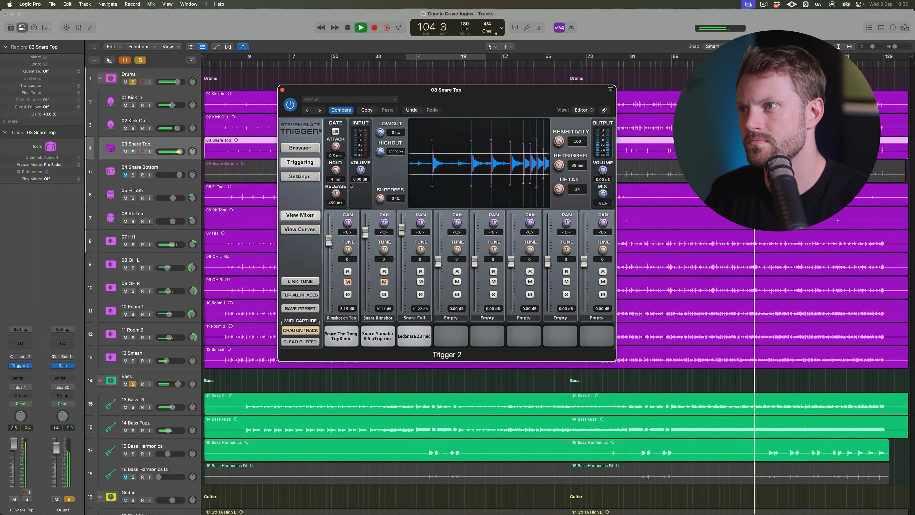
Bypass Trigger 2 on 03 Snare Top and audition the snare without its samples alongside the soloed Drums and Bass groups.
{"action": "left_click", "coordinate": [292, 107]}
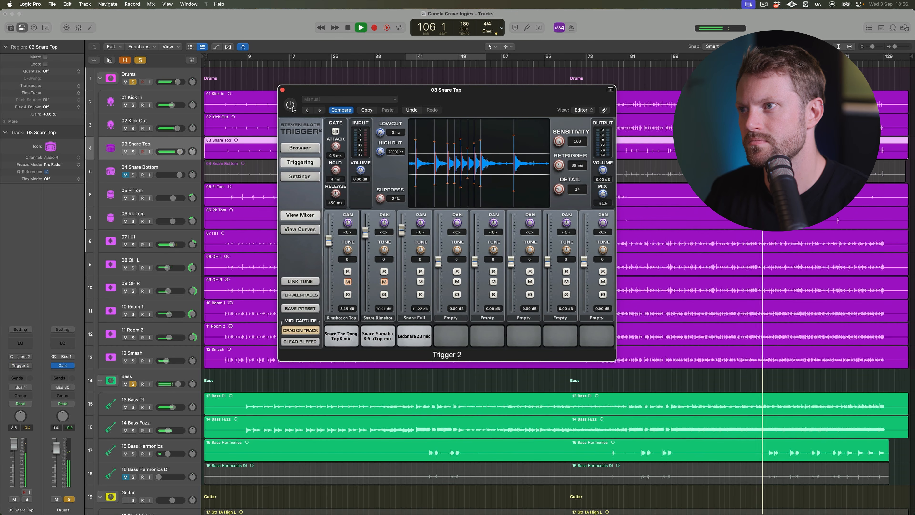
{"action": "key", "text": "space"}
{"action": "key", "text": "space"}
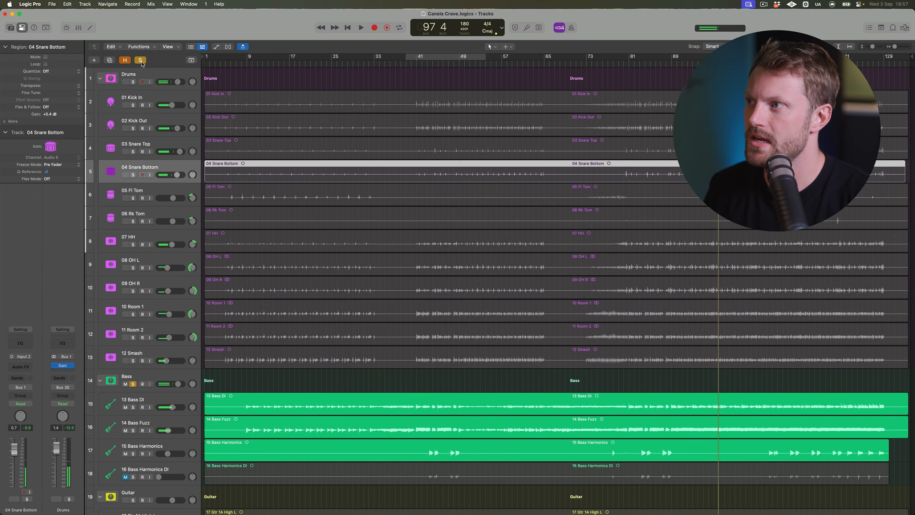
Clear all solos and bypass Trigger 2 on 01 Kick In and 02 Kick Out together while playing the full mix.
{"action": "left_click", "coordinate": [141, 61]}
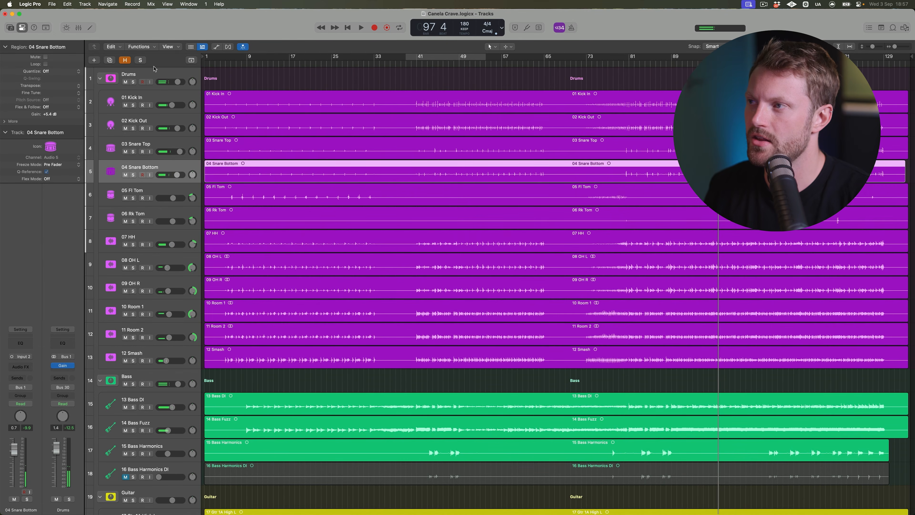
{"action": "left_click", "coordinate": [162, 101]}
{"action": "left_click", "coordinate": [162, 123], "text": "shift"}
{"action": "key", "text": "space"}
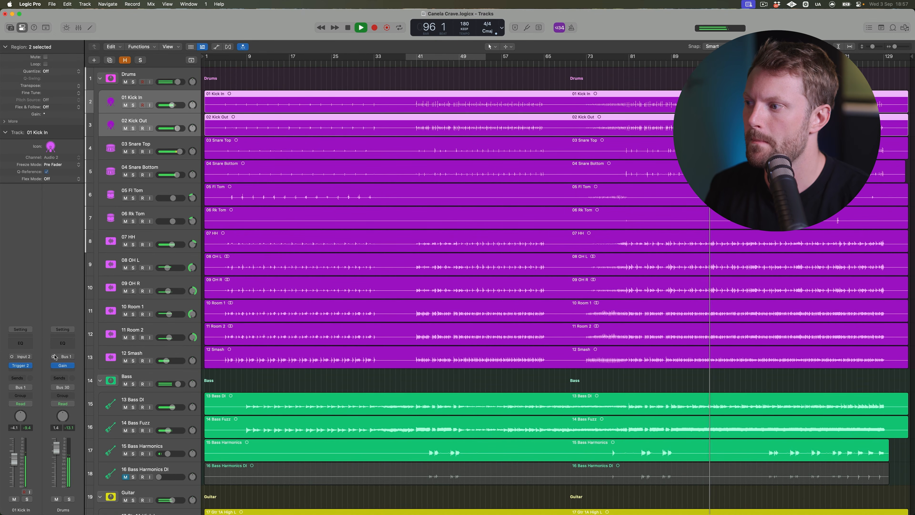
{"action": "key", "text": "x"}
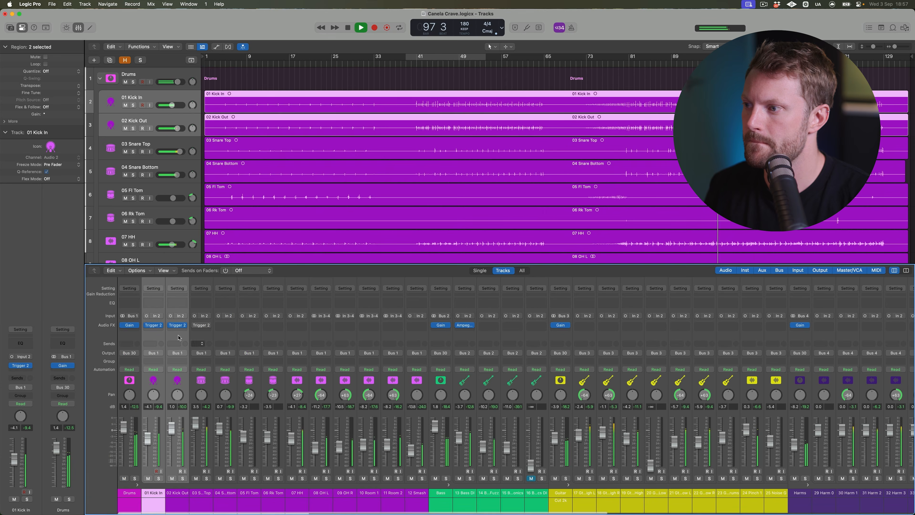
{"action": "left_click", "coordinate": [147, 325]}
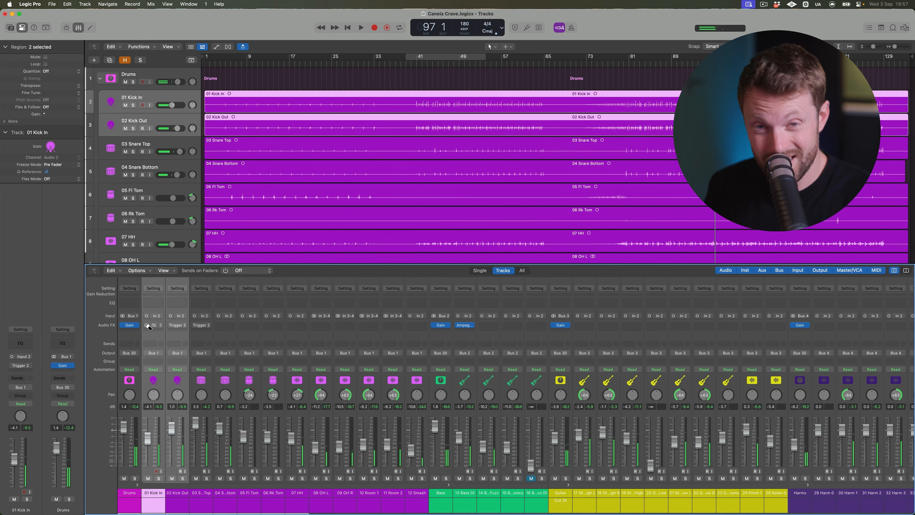
{"action": "key", "text": "x"}
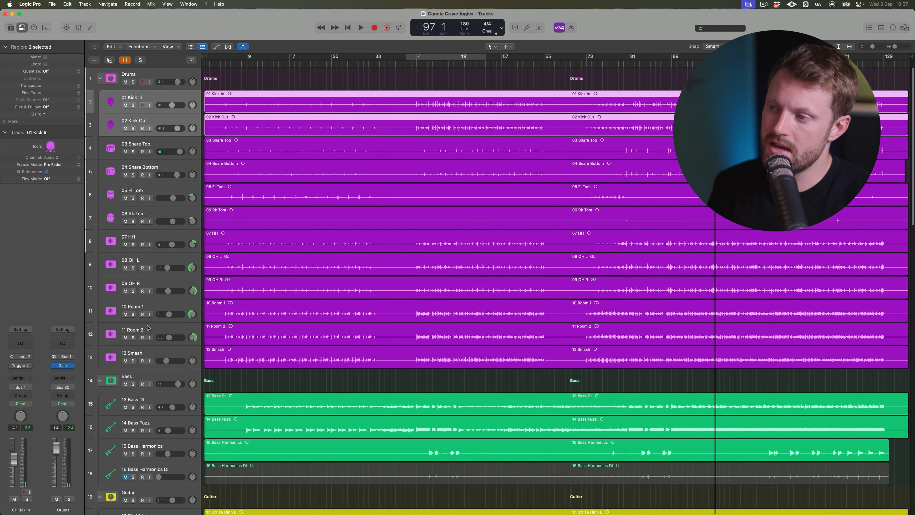
Review the kick and snare channels and their Trigger 2 inserts in the mixer, ending with 03 Snare Top selected.
{"action": "key", "text": "x"}
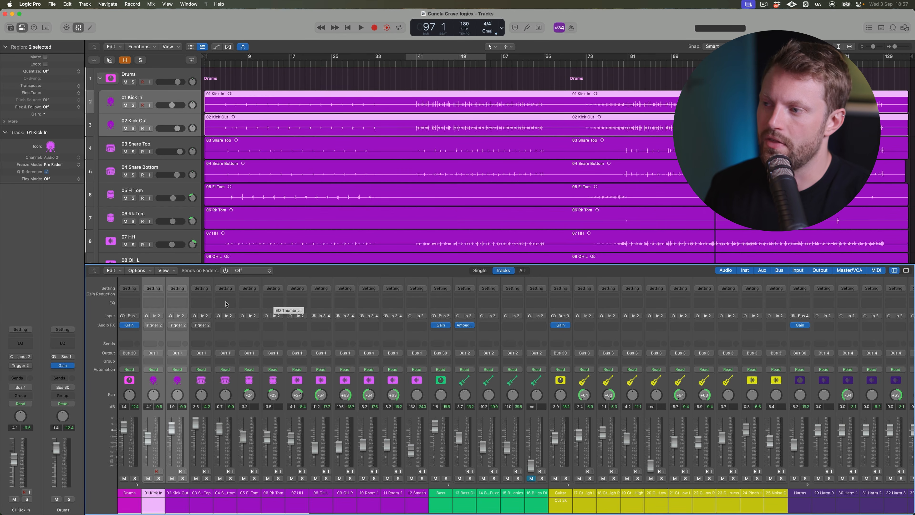
{"action": "key", "text": "Down"}
{"action": "key", "text": "Down"}
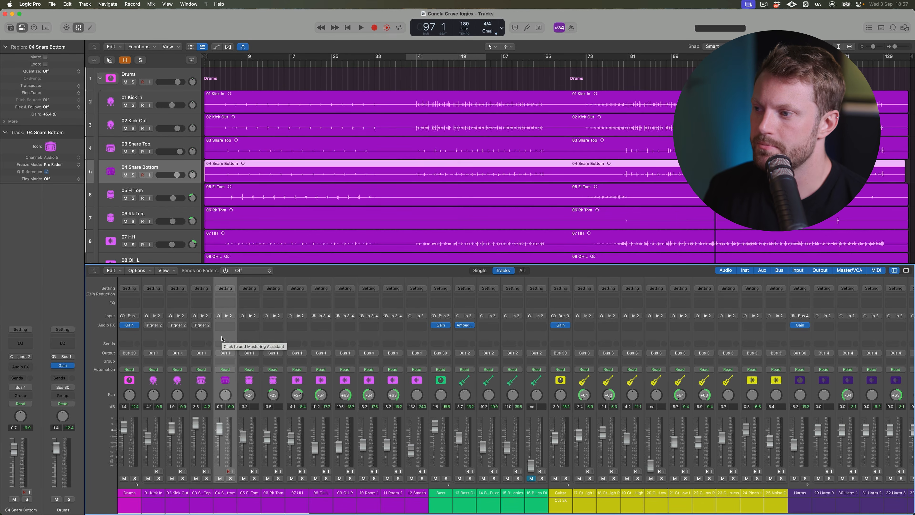
{"action": "key", "text": "Up"}
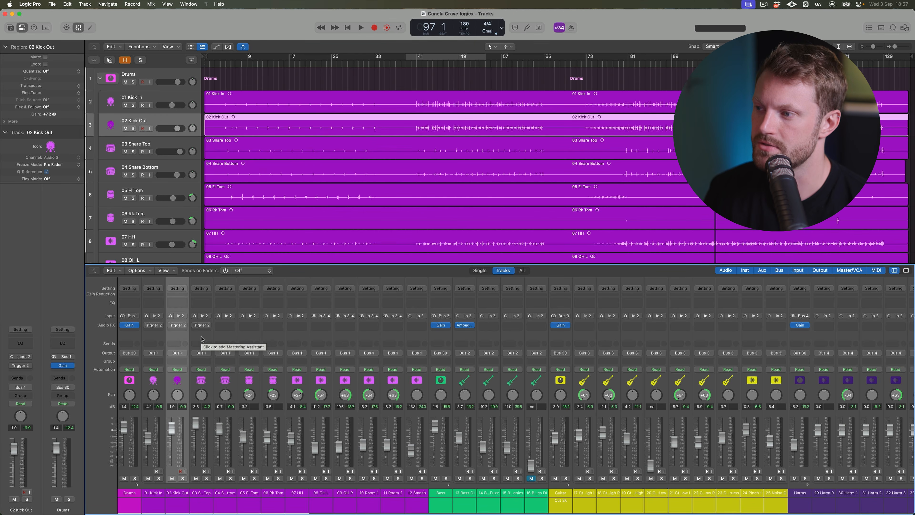
{"action": "key", "text": "Down"}
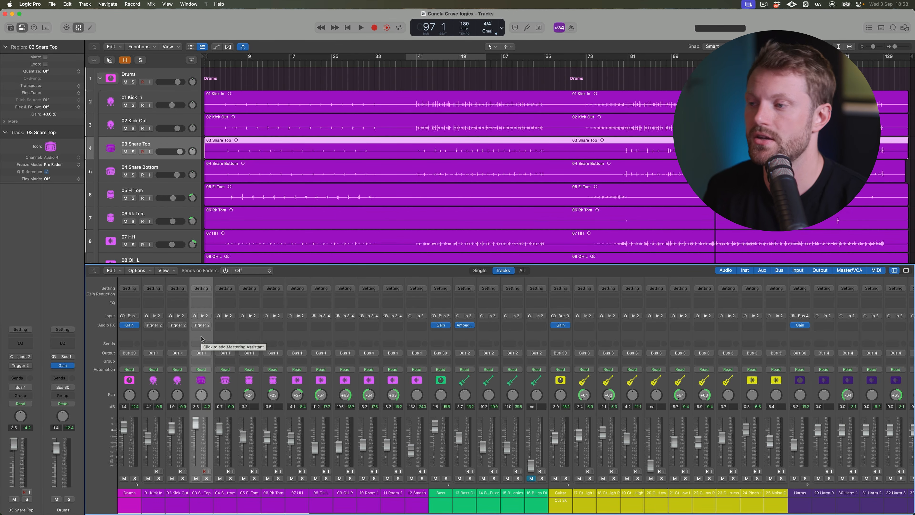
{"action": "key", "text": "x"}
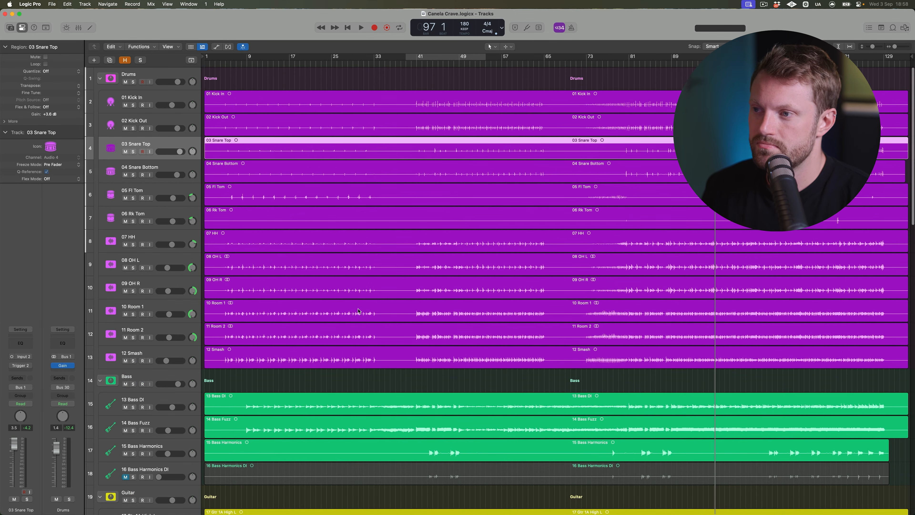